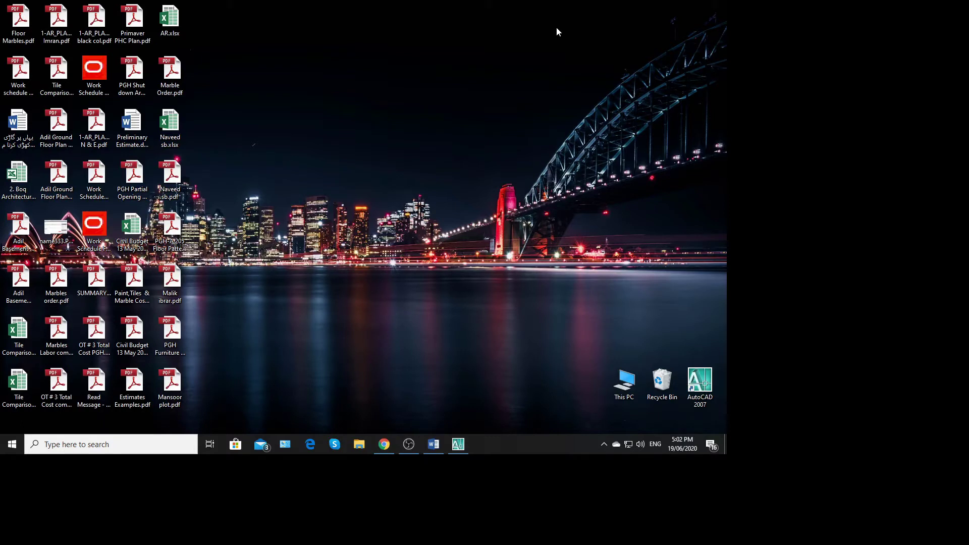
# Refresh the desktop and restore Lesson 65.docx, showing the Lesson # 65 elevation outline
pyautogui.rightClick(487, 84)
pyautogui.click(514, 106)
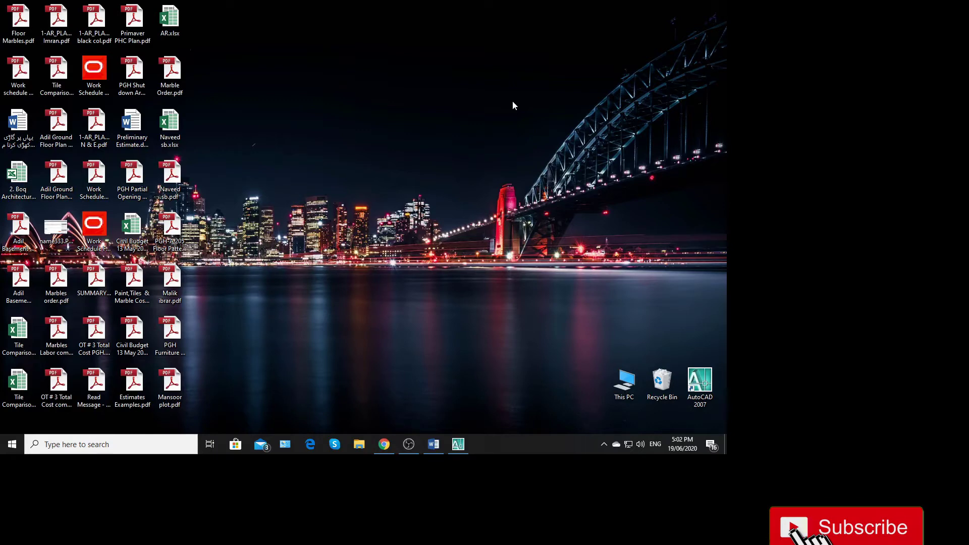
pyautogui.click(432, 444)
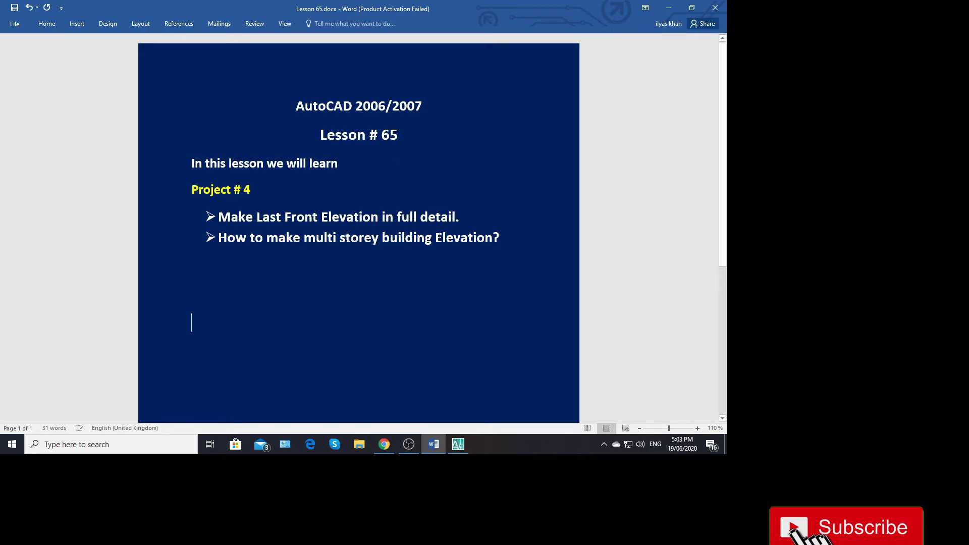
# Minimize Word, refresh the desktop, and bring the Adil 2D Plan.dwg drawing forward
pyautogui.click(677, 7)
pyautogui.rightClick(303, 86)
pyautogui.click(350, 116)
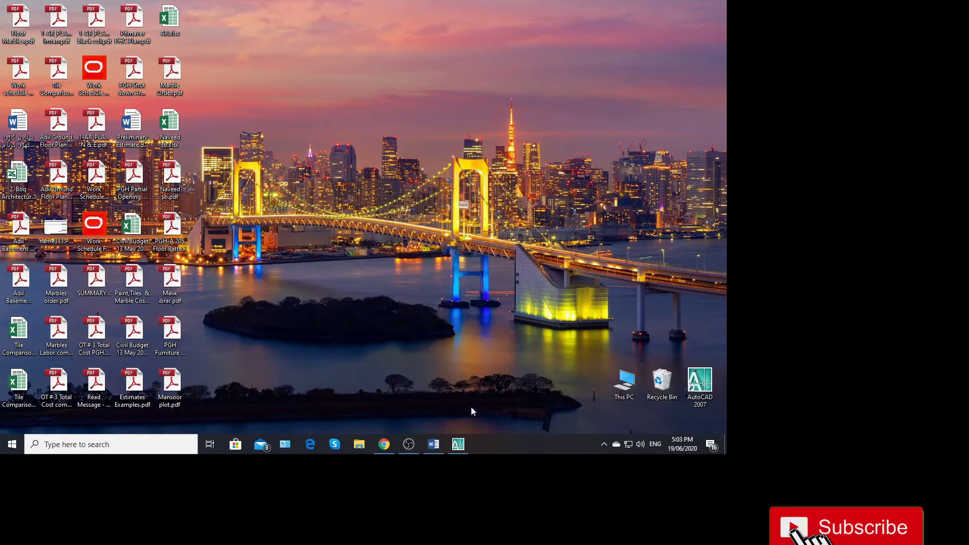
pyautogui.rightClick(411, 319)
pyautogui.click(437, 204)
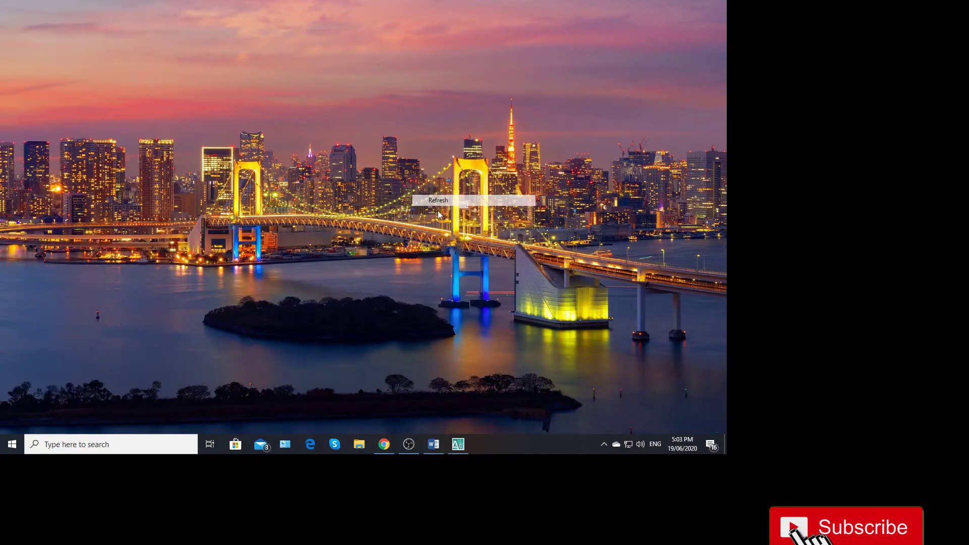
pyautogui.click(457, 444)
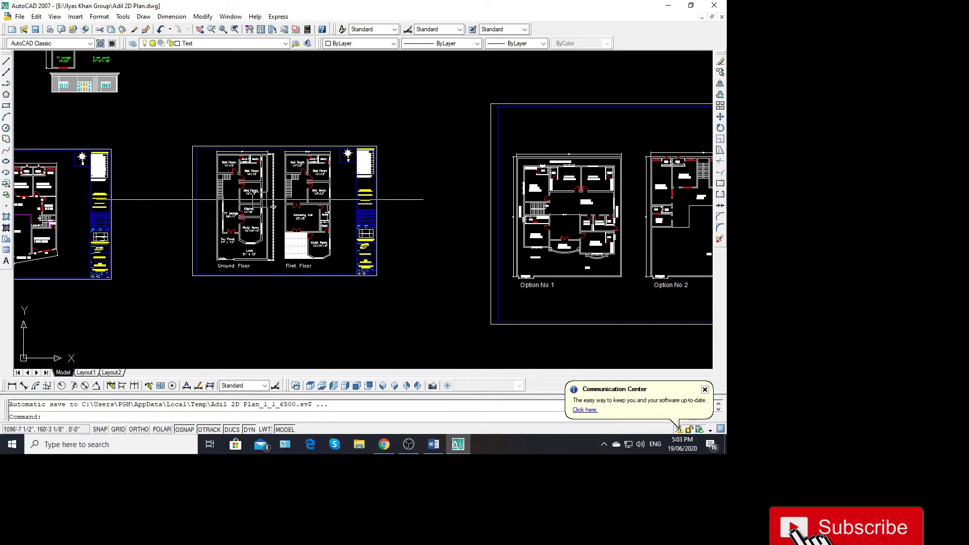
# Copy the Ground and First Floor plans into empty space beside the drawing
pyautogui.scroll(2, 272, 200)
pyautogui.scroll(-3, 268, 192)
pyautogui.scroll(-4, 267, 192)
pyautogui.moveTo(207, 179); pyautogui.dragTo(231, 196, button='middle')
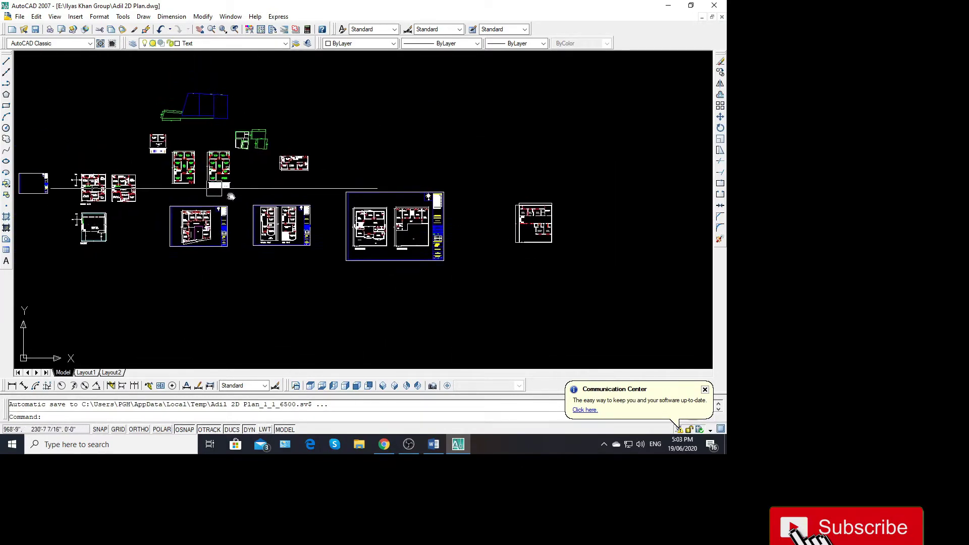
pyautogui.scroll(2, 303, 205)
pyautogui.scroll(1, 324, 270)
pyautogui.click(447, 342)
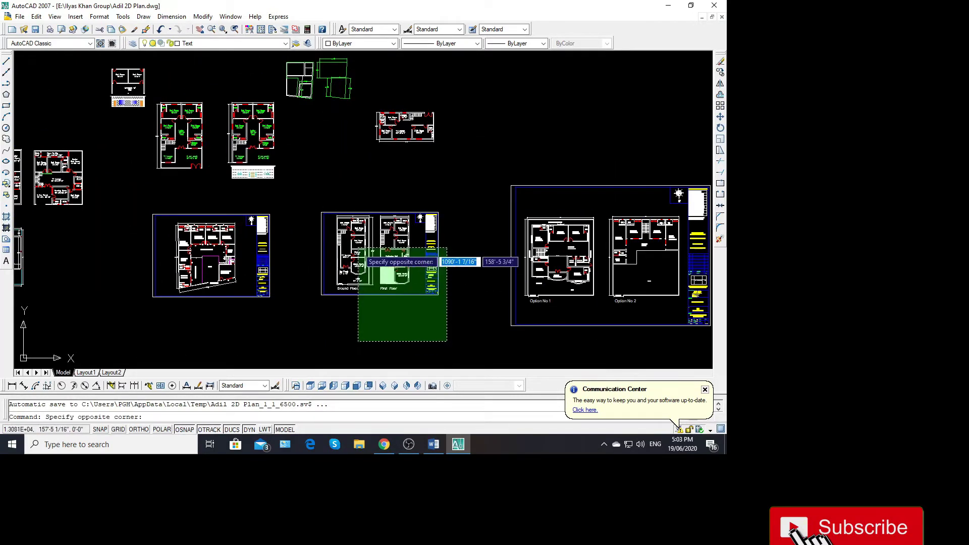
pyautogui.click(309, 206)
pyautogui.write('c')
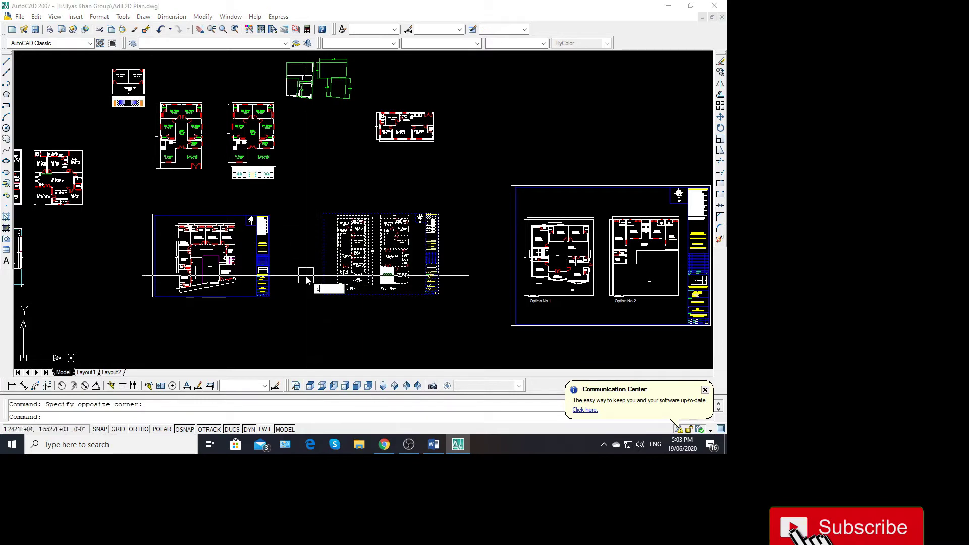
pyautogui.press('Return')
pyautogui.click(305, 278)
pyautogui.scroll(-2, 303, 282)
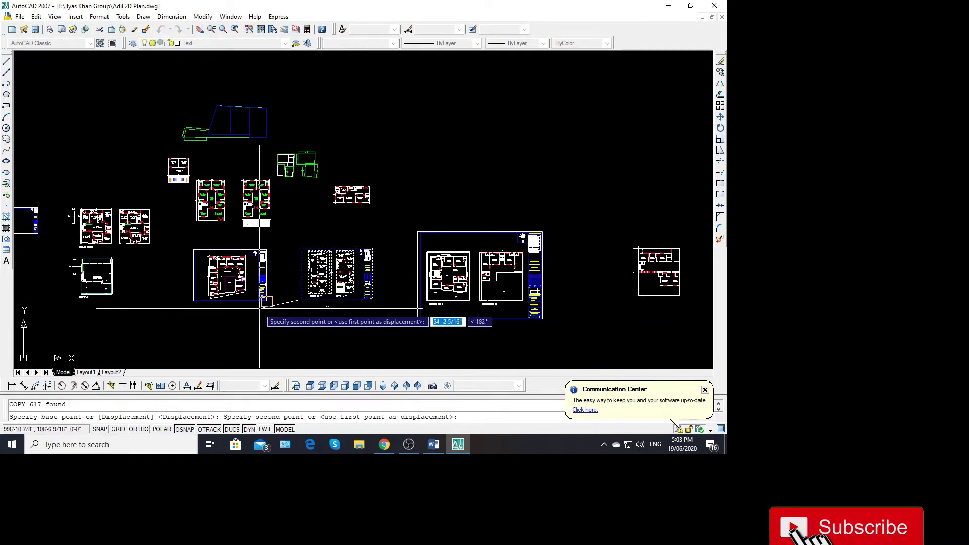
pyautogui.moveTo(410, 215); pyautogui.dragTo(185, 334, button='middle')
pyautogui.scroll(-2, 212, 318)
pyautogui.scroll(1, 273, 260)
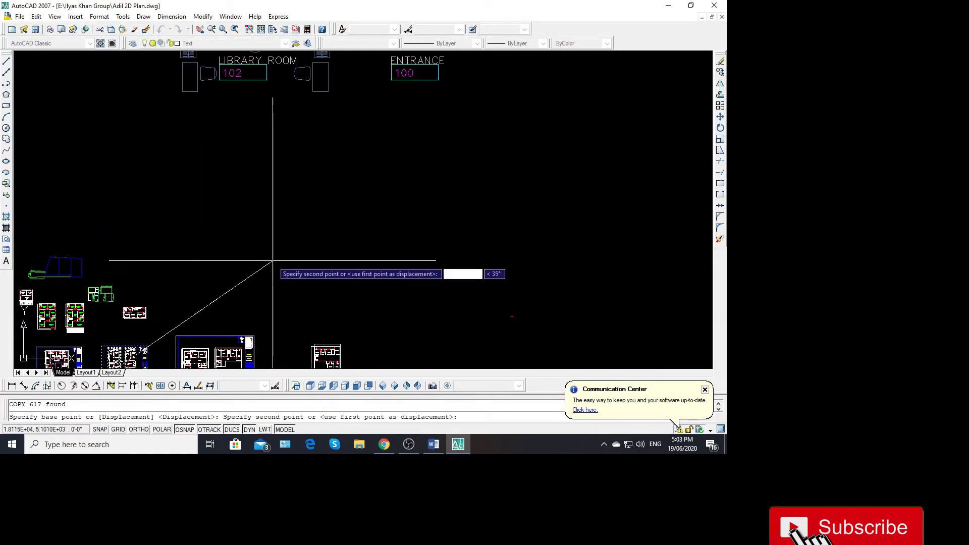
pyautogui.click(293, 222)
pyautogui.press('Escape')
# Delete the frame and title block from the copied plans
pyautogui.scroll(3, 303, 207)
pyautogui.scroll(3, 412, 283)
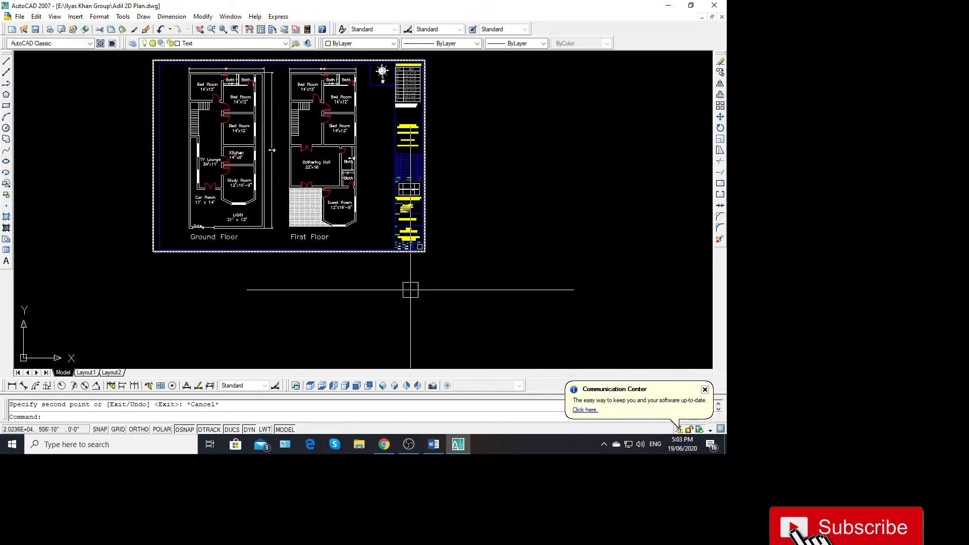
pyautogui.click(444, 309)
pyautogui.click(383, 58)
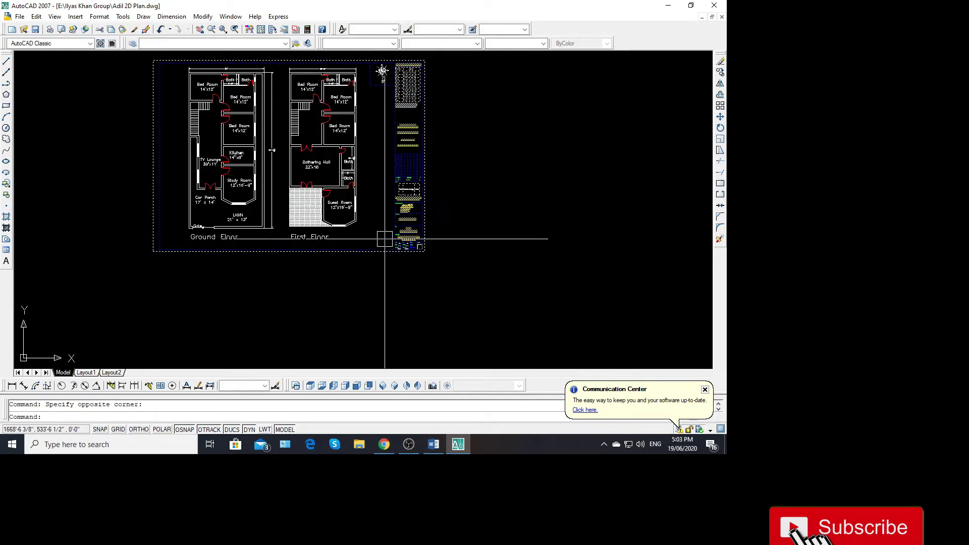
pyautogui.press('Delete')
# Move the First Floor plan farther to the right
pyautogui.scroll(2, 252, 260)
pyautogui.scroll(-3, 217, 244)
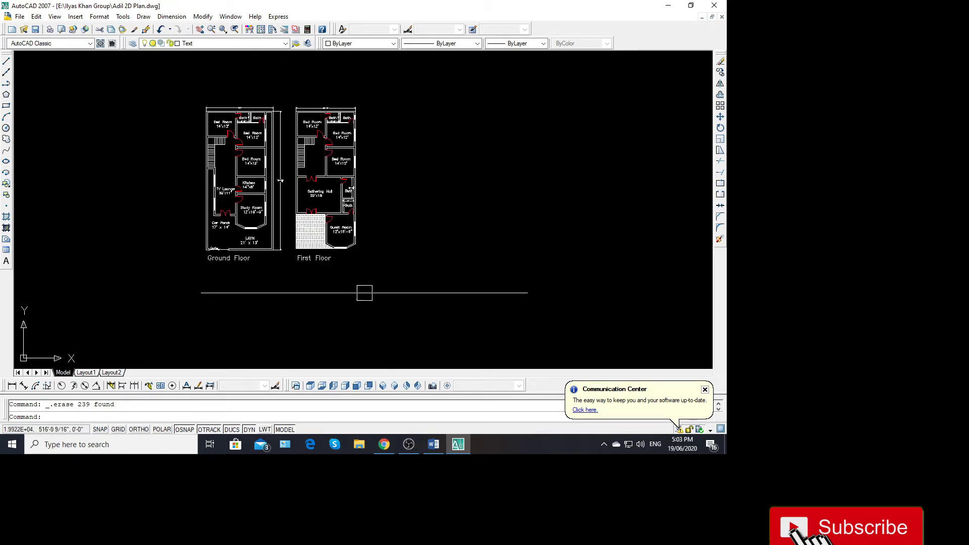
pyautogui.click(382, 296)
pyautogui.click(287, 70)
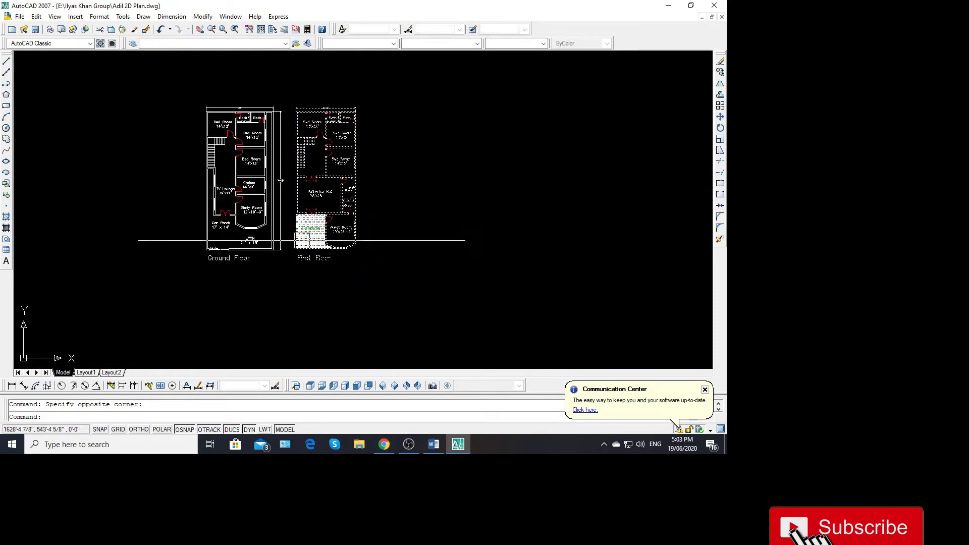
pyautogui.press('Return')
pyautogui.click(262, 281)
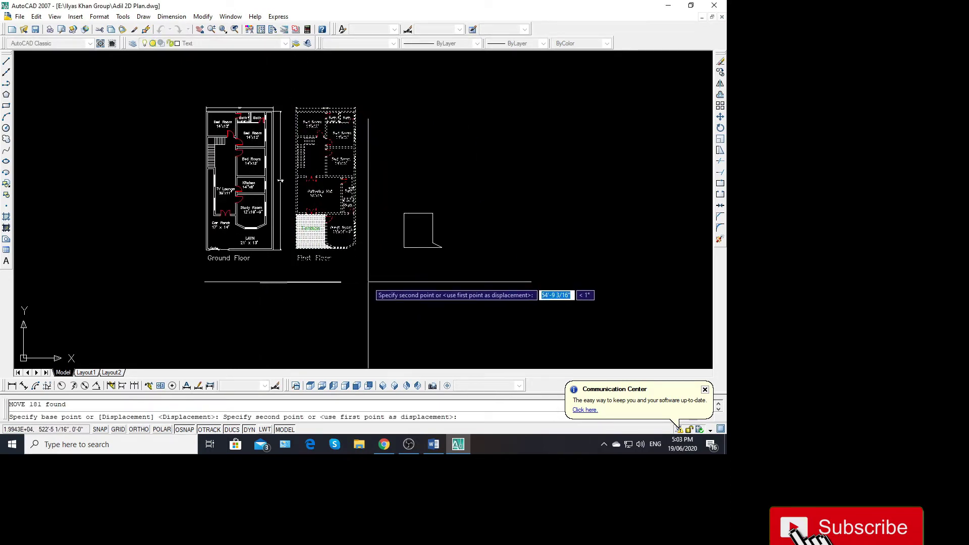
pyautogui.click(368, 281)
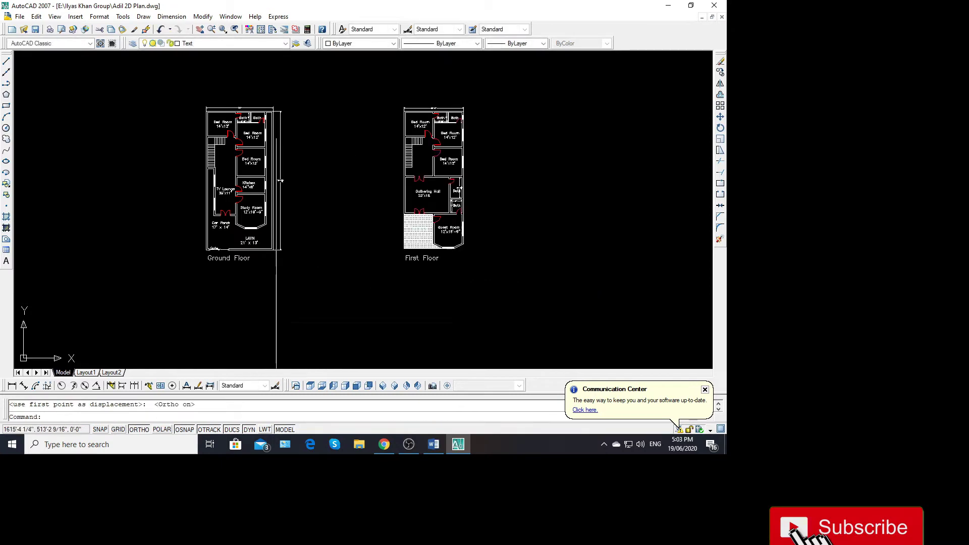
pyautogui.press('Escape')
# Erase the long vertical dimension beside the Ground Floor plan
pyautogui.scroll(3, 237, 272)
pyautogui.scroll(2, 250, 260)
pyautogui.scroll(-2, 258, 254)
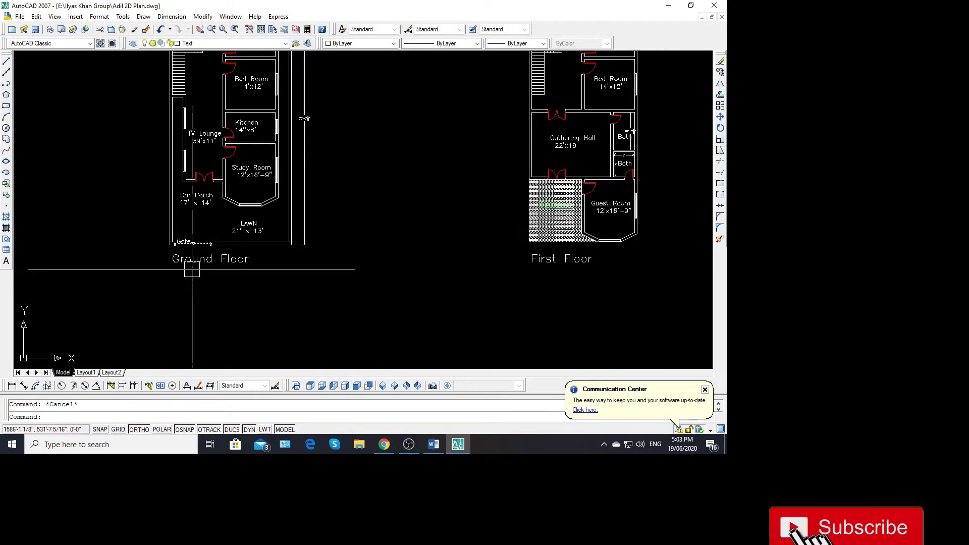
pyautogui.click(304, 242)
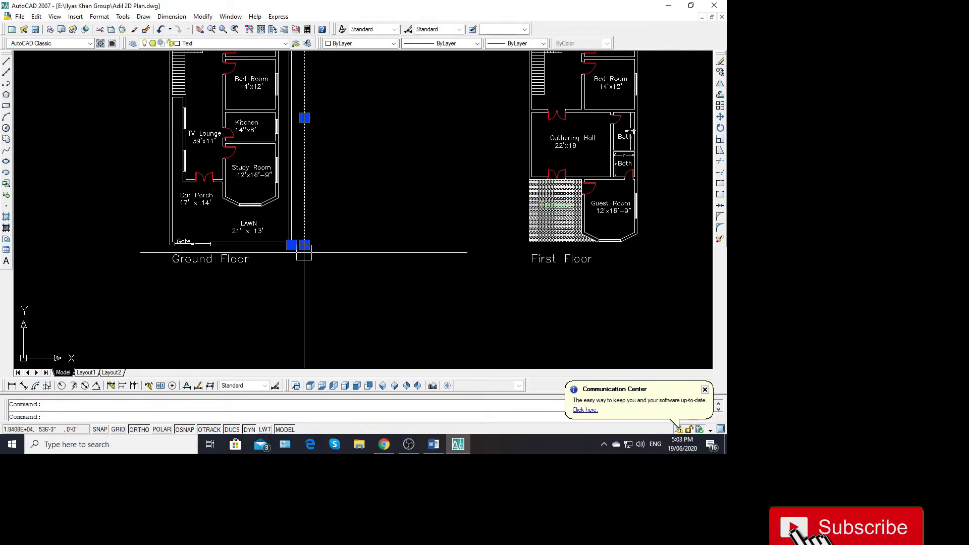
pyautogui.press('Delete')
pyautogui.scroll(-2, 195, 262)
pyautogui.scroll(1, 187, 273)
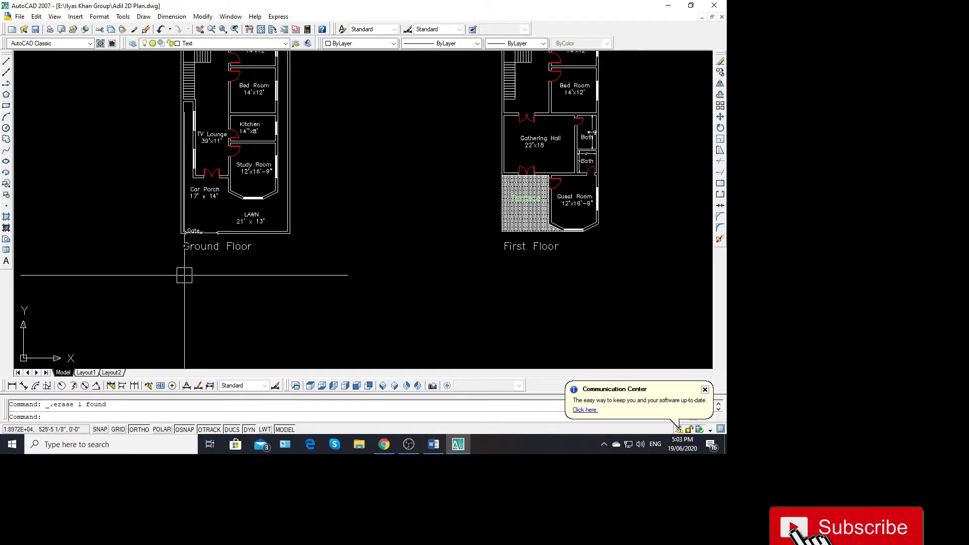
pyautogui.scroll(2, 184, 275)
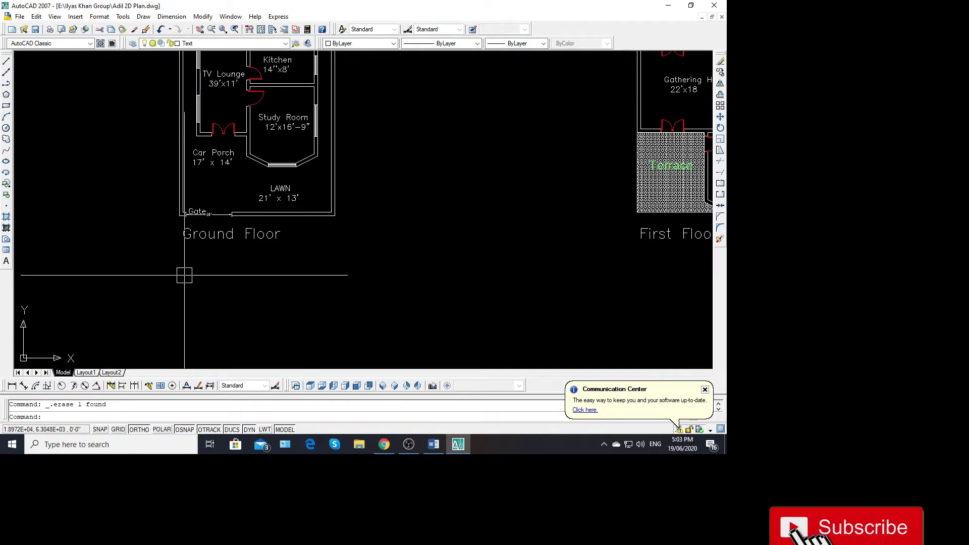
# Draw a horizontal line below the Ground Floor plan
pyautogui.write('l')
pyautogui.press('Return')
pyautogui.click(184, 275)
pyautogui.scroll(-2, 184, 275)
pyautogui.scroll(-2, 303, 283)
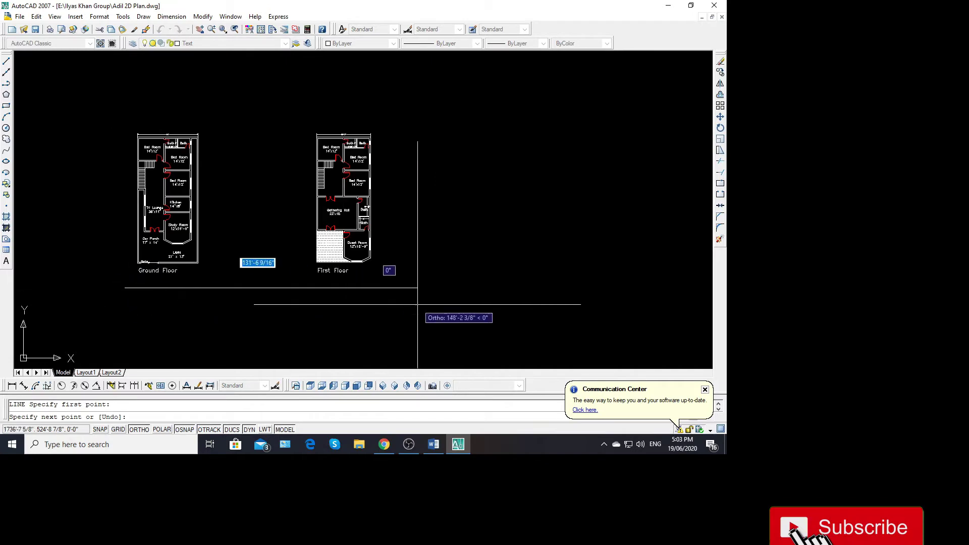
pyautogui.click(430, 287)
pyautogui.press('Escape')
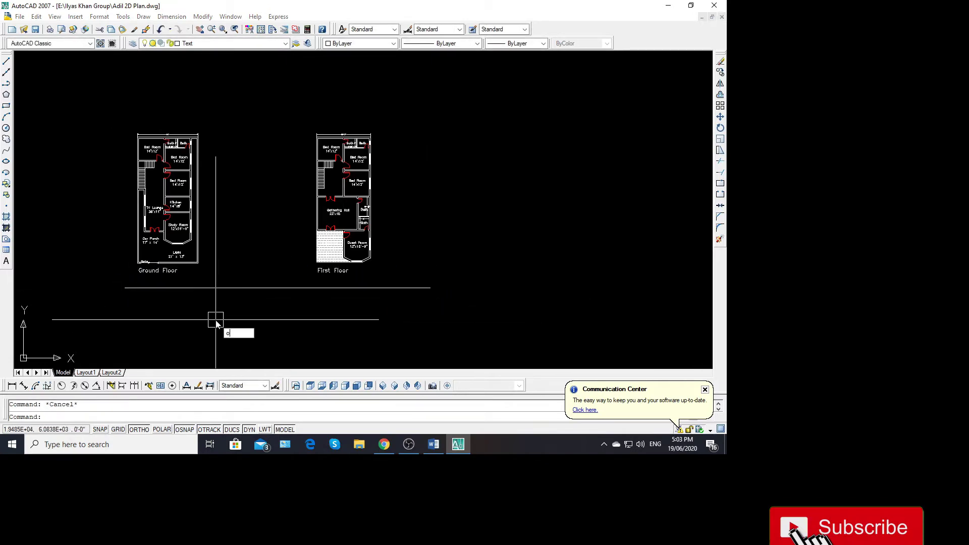
# Offset that horizontal line by 1 to create a parallel line beneath it
pyautogui.write('o')
pyautogui.press('Return')
pyautogui.write('11')
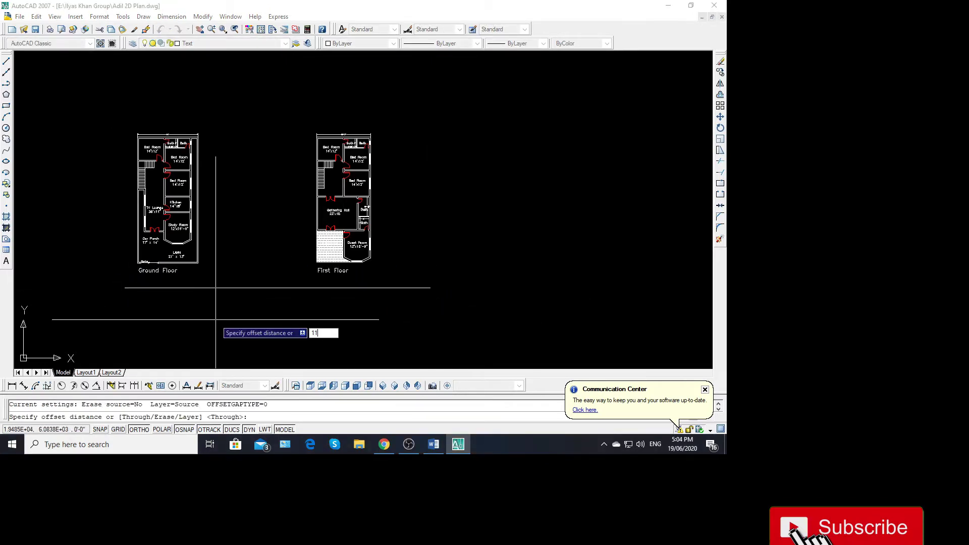
pyautogui.press('Return')
pyautogui.click(223, 288)
pyautogui.click(201, 329)
pyautogui.press('Escape')
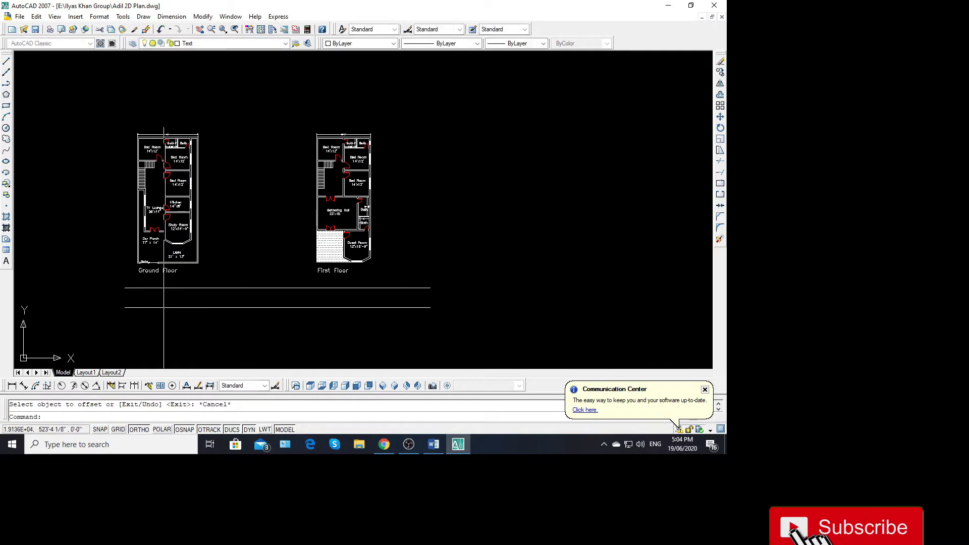
pyautogui.scroll(3, 146, 273)
pyautogui.scroll(2, 121, 265)
# Add vertical construction lines through the plan's left edge and the Gate corner
pyautogui.write('xl')
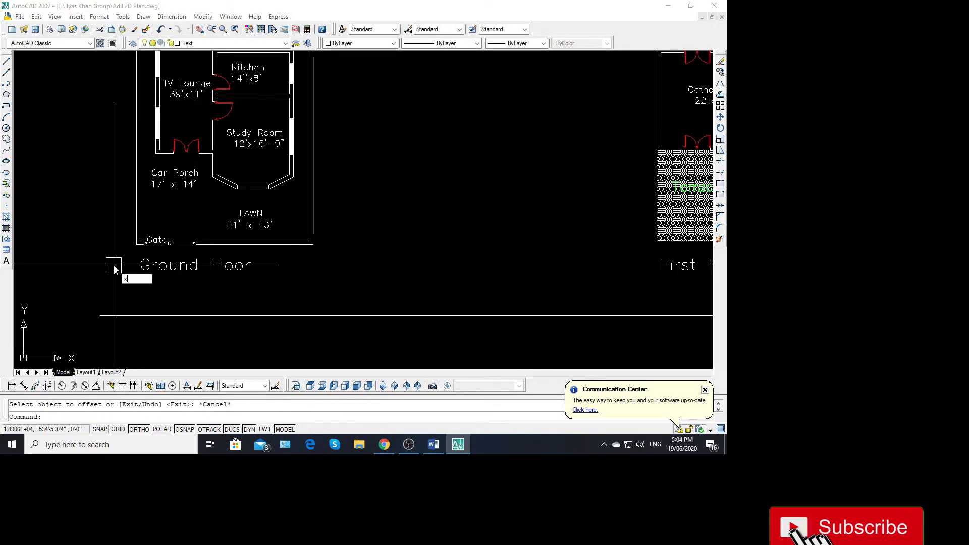
pyautogui.press('Return')
pyautogui.click(137, 245)
pyautogui.click(137, 308)
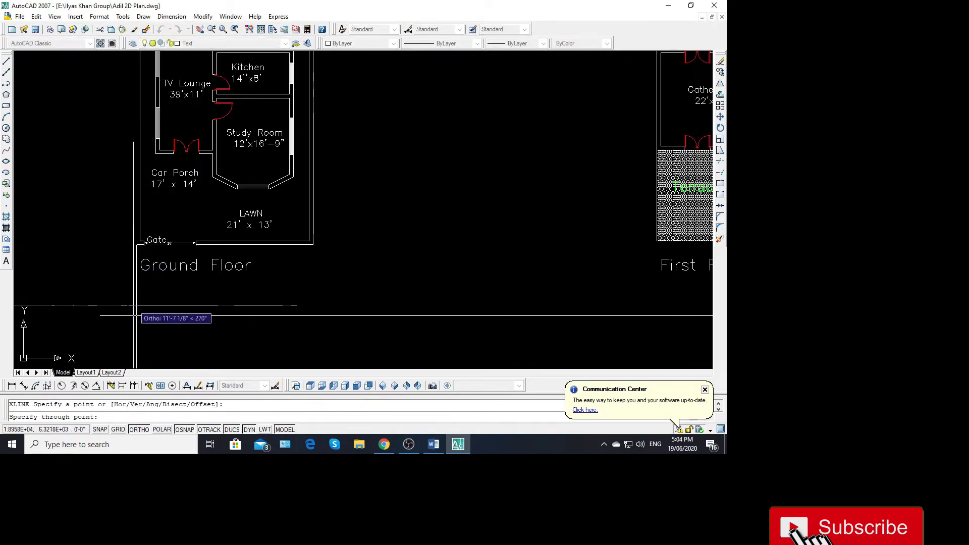
pyautogui.press('Return')
pyautogui.scroll(2, 157, 249)
pyautogui.scroll(2, 157, 248)
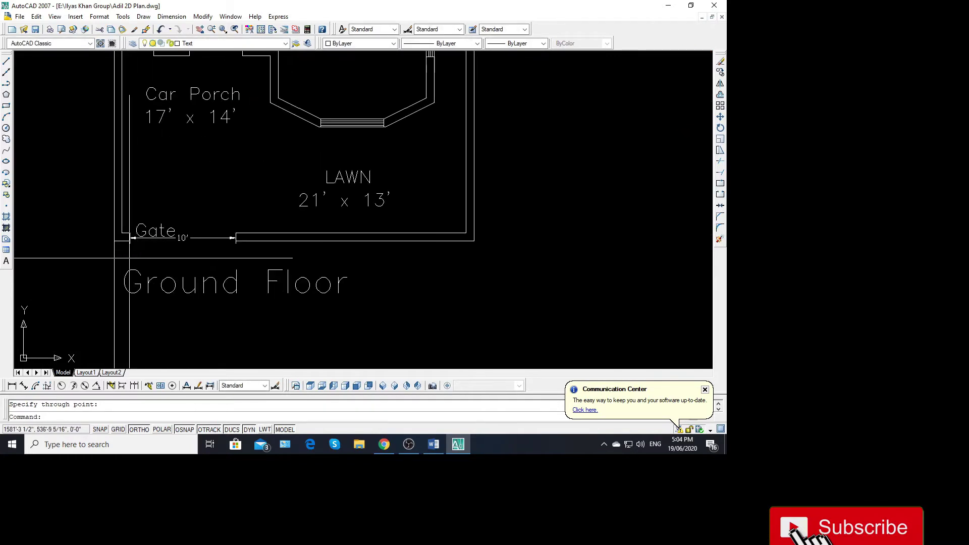
pyautogui.scroll(3, 147, 238)
pyautogui.press('Return')
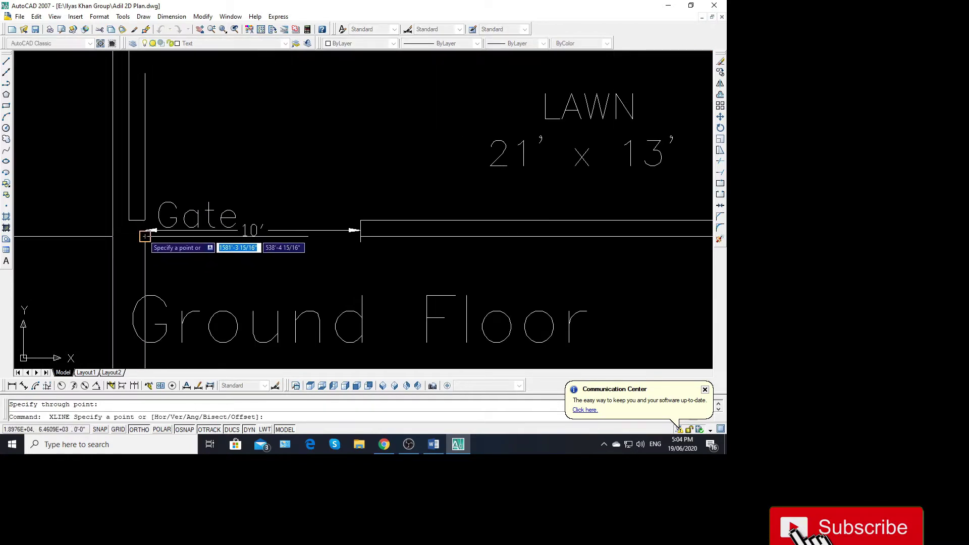
pyautogui.click(145, 236)
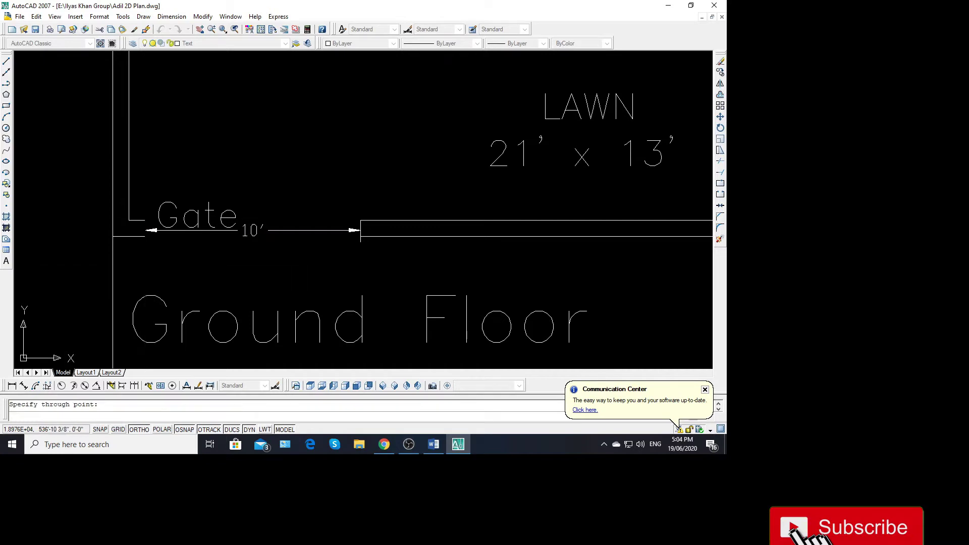
pyautogui.click(129, 252)
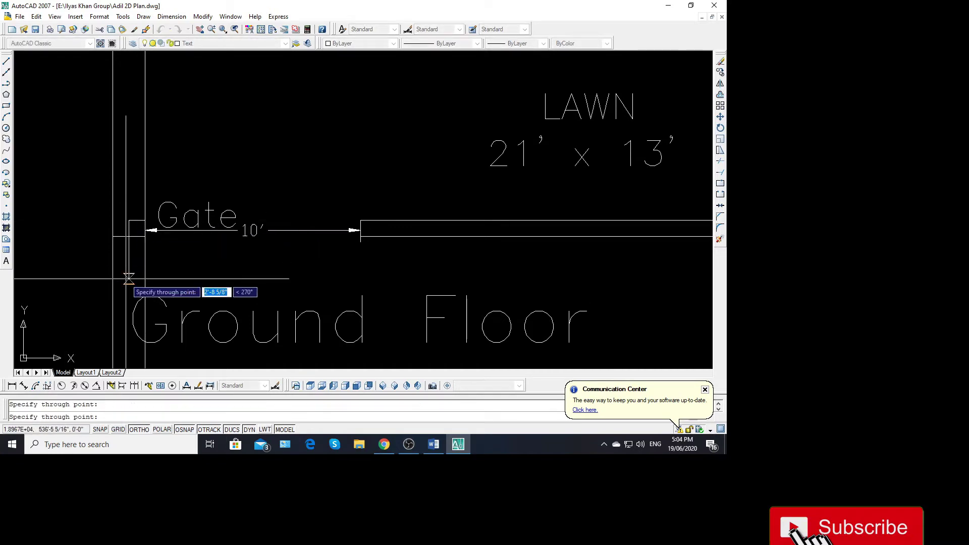
pyautogui.press('Return')
# Add vertical construction lines through the wall corner and the lawn wall
pyautogui.scroll(-4, 52, 244)
pyautogui.scroll(3, 183, 240)
pyautogui.scroll(1, 183, 240)
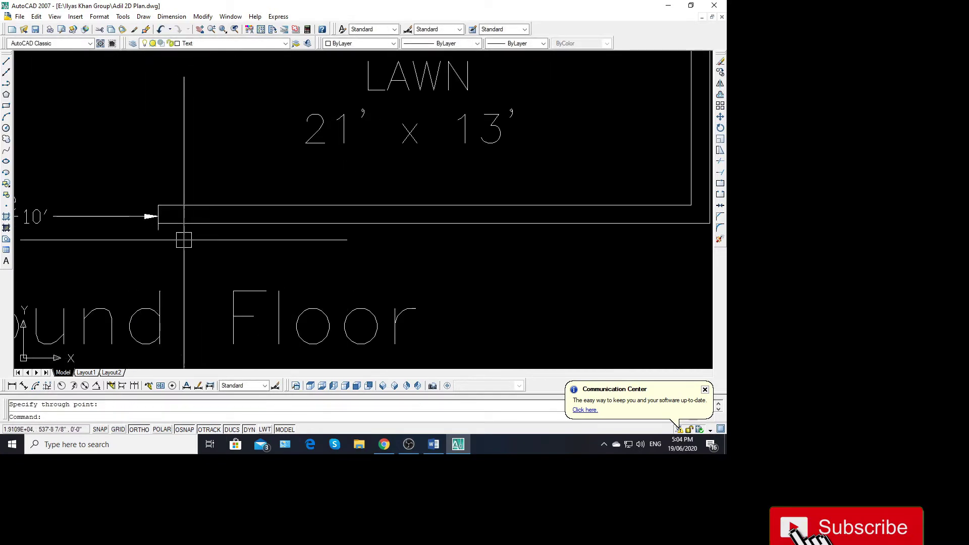
pyautogui.scroll(-4, 51, 267)
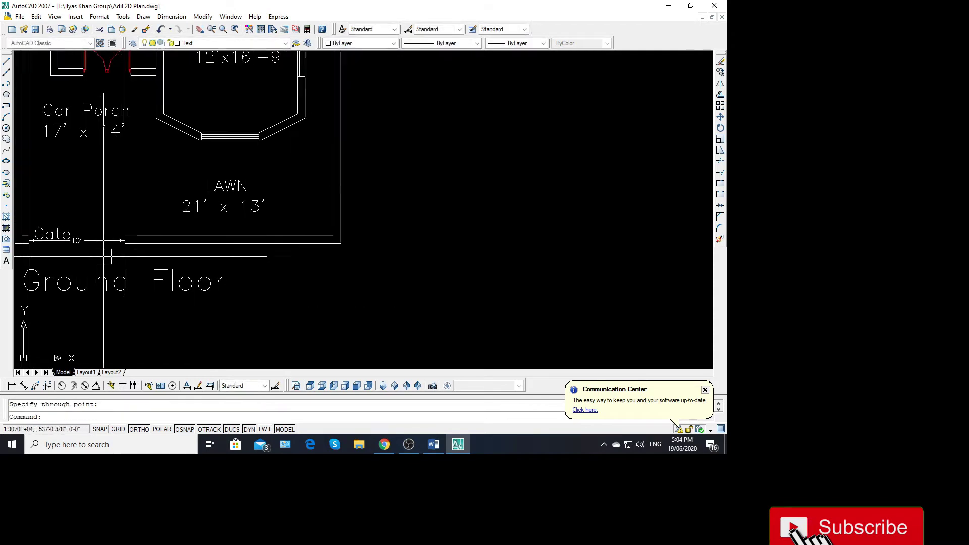
pyautogui.press('Return')
pyautogui.scroll(2, 304, 242)
pyautogui.click(346, 237)
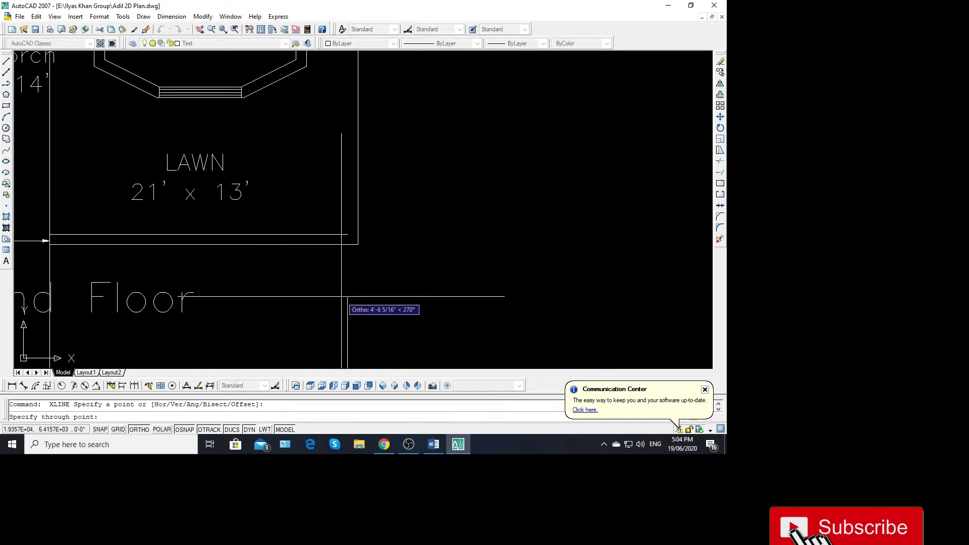
pyautogui.click(347, 296)
pyautogui.press('Return')
pyautogui.press('Return')
pyautogui.click(359, 262)
pyautogui.press('Return')
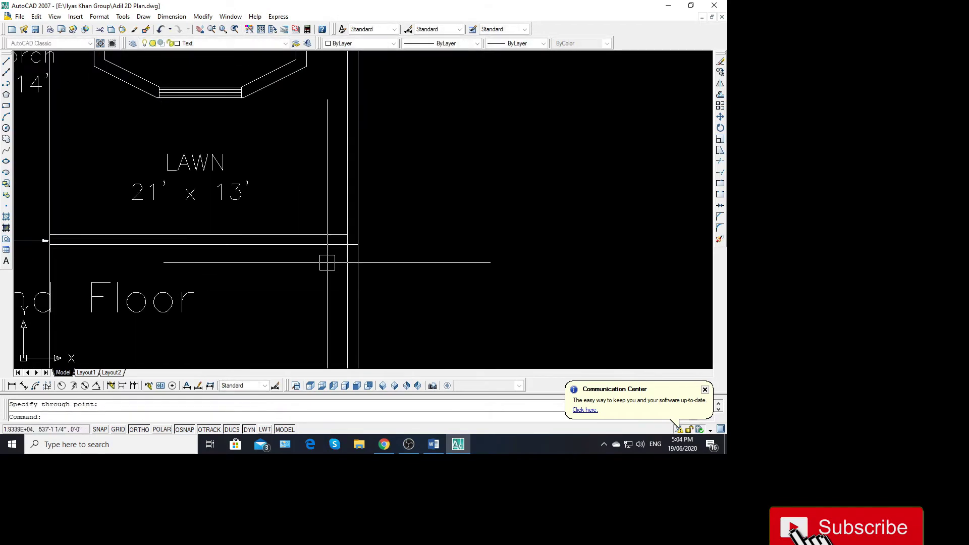
pyautogui.scroll(-2, 327, 262)
pyautogui.scroll(3, 244, 195)
# Add vertical construction lines through the left and right porch-step corners
pyautogui.press('Return')
pyautogui.scroll(2, 262, 202)
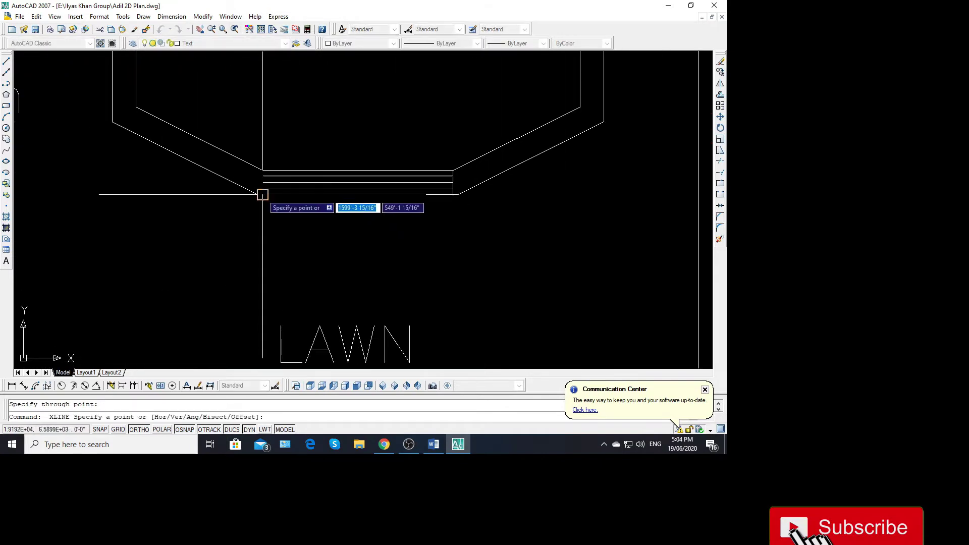
pyautogui.click(263, 195)
pyautogui.click(262, 255)
pyautogui.press('Return')
pyautogui.press('Return')
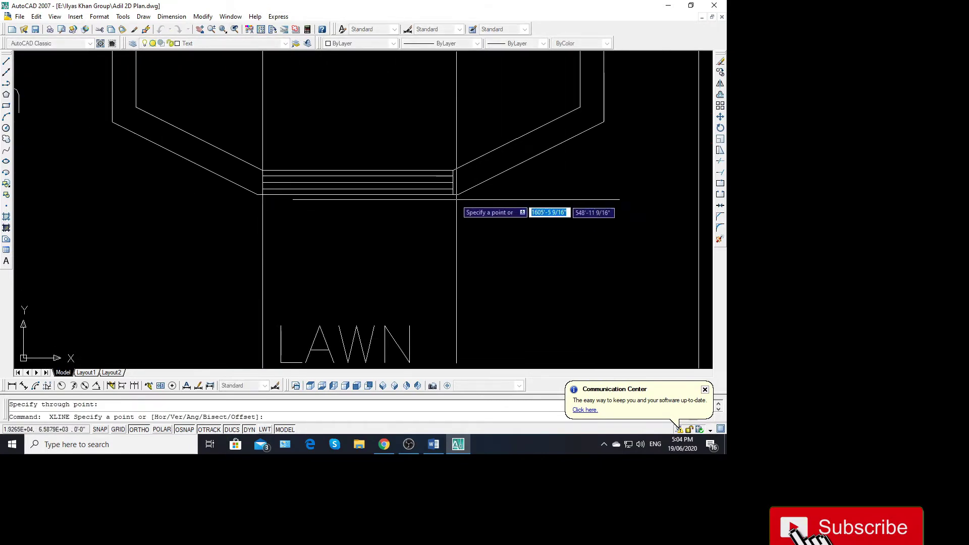
pyautogui.click(456, 195)
pyautogui.click(454, 257)
pyautogui.press('Return')
pyautogui.scroll(-3, 301, 318)
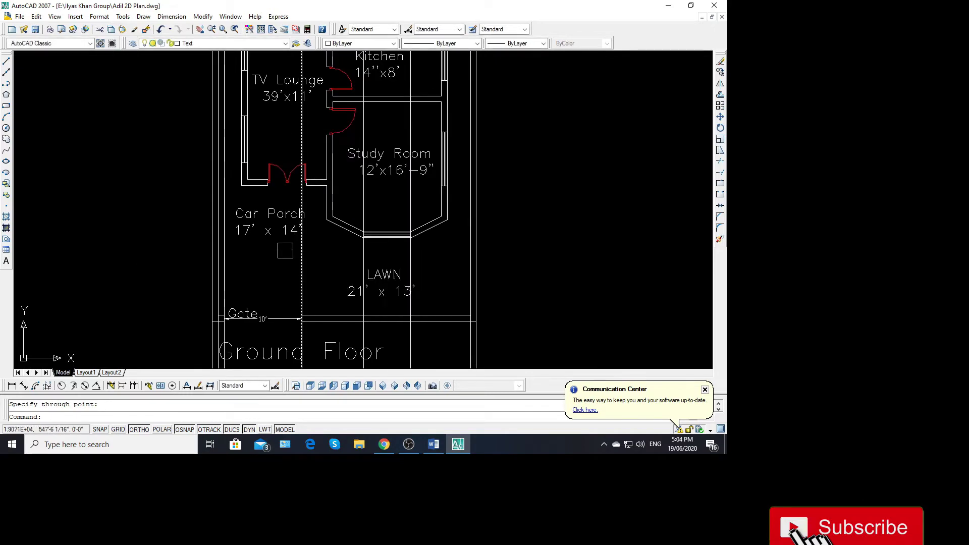
pyautogui.scroll(3, 280, 174)
pyautogui.scroll(2, 274, 173)
pyautogui.scroll(-2, 260, 238)
pyautogui.scroll(-4, 243, 183)
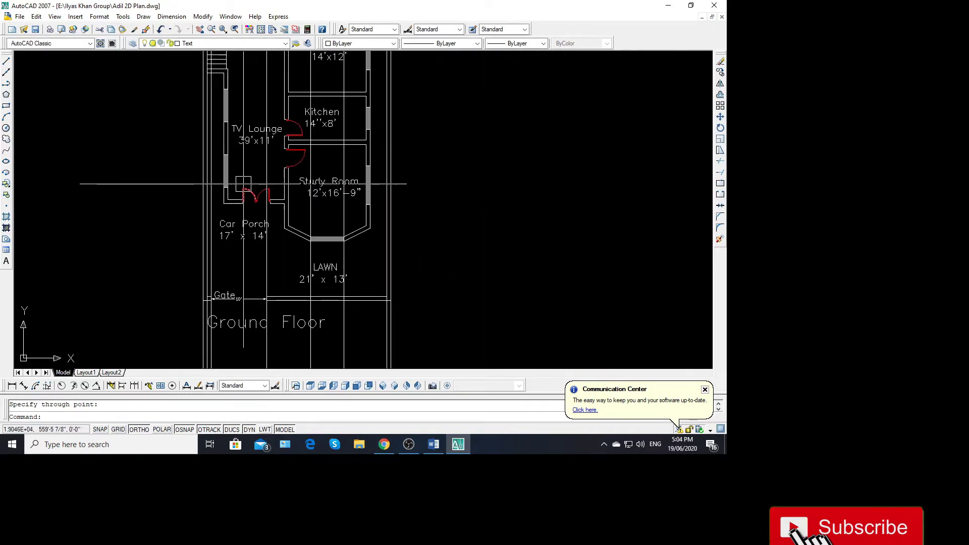
pyautogui.scroll(-3, 243, 183)
pyautogui.scroll(4, 239, 289)
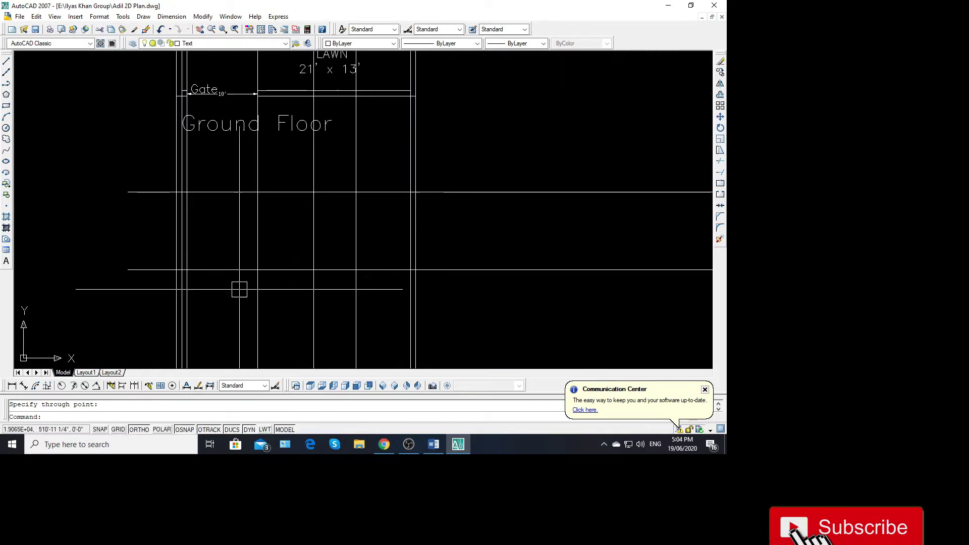
# Trim the vertical xlines above the top horizontal line and erase leftover pieces
pyautogui.hotkey('ctrl', 'z')
pyautogui.write('tr')
pyautogui.press('Return')
pyautogui.press('Return')
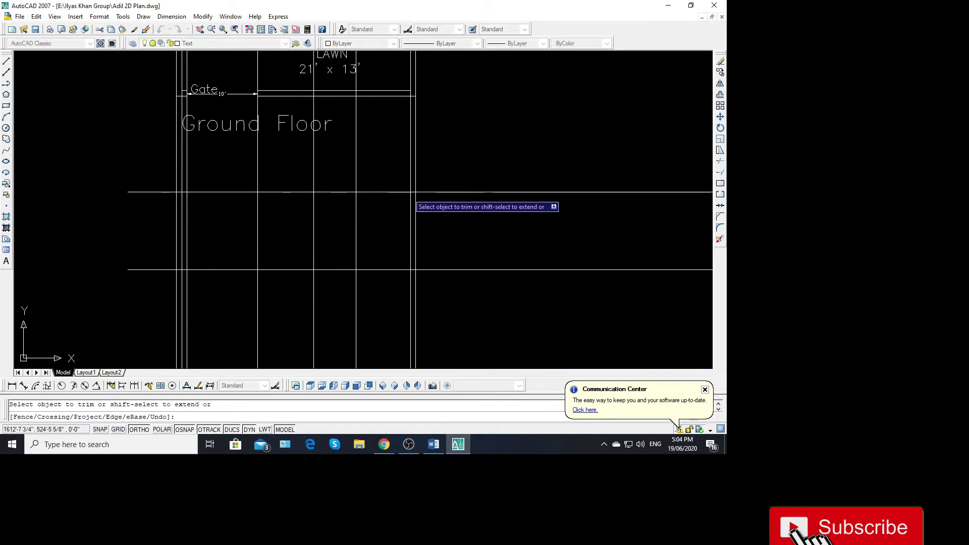
pyautogui.click(459, 173)
pyautogui.click(83, 175)
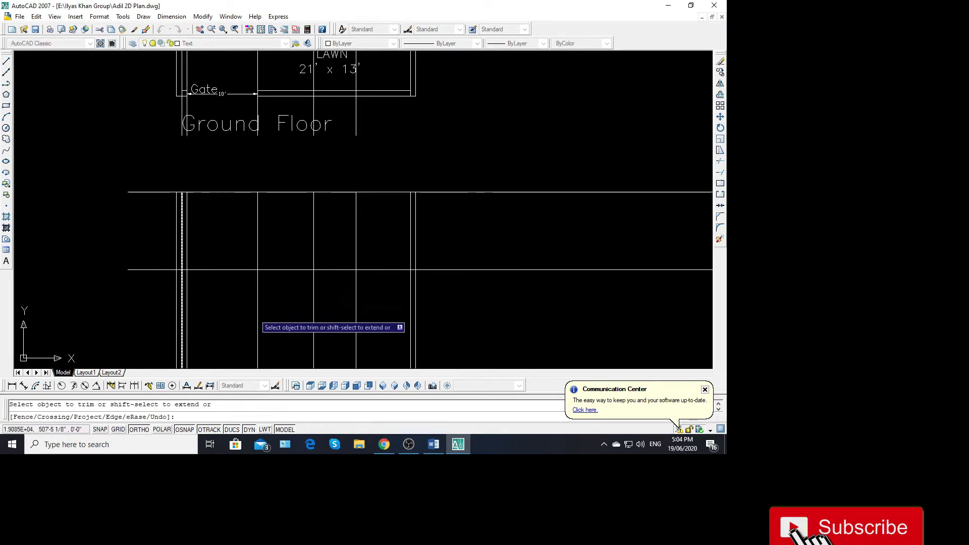
pyautogui.scroll(-5, 151, 328)
pyautogui.press('Escape')
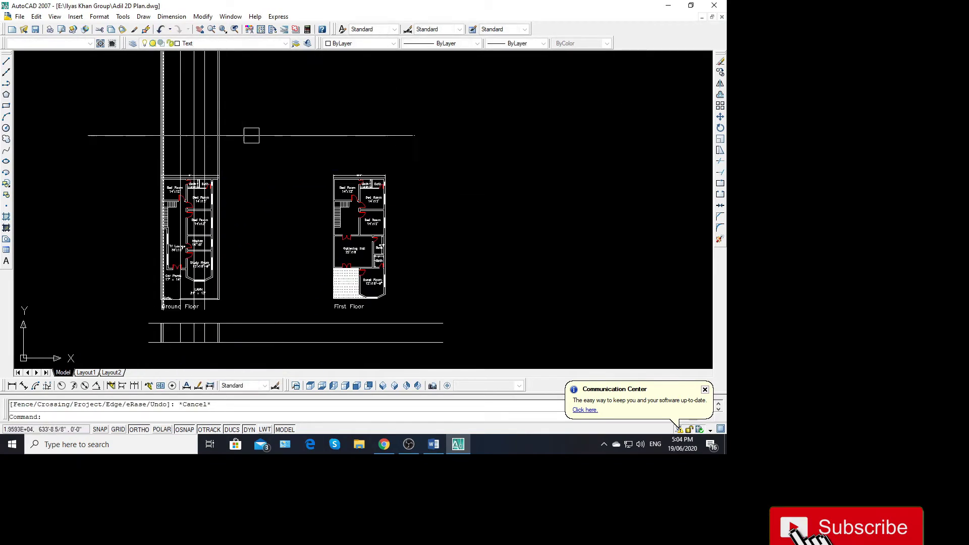
pyautogui.moveTo(262, 283); pyautogui.dragTo(146, 262)
pyautogui.press('Delete')
pyautogui.scroll(-5, 197, 261)
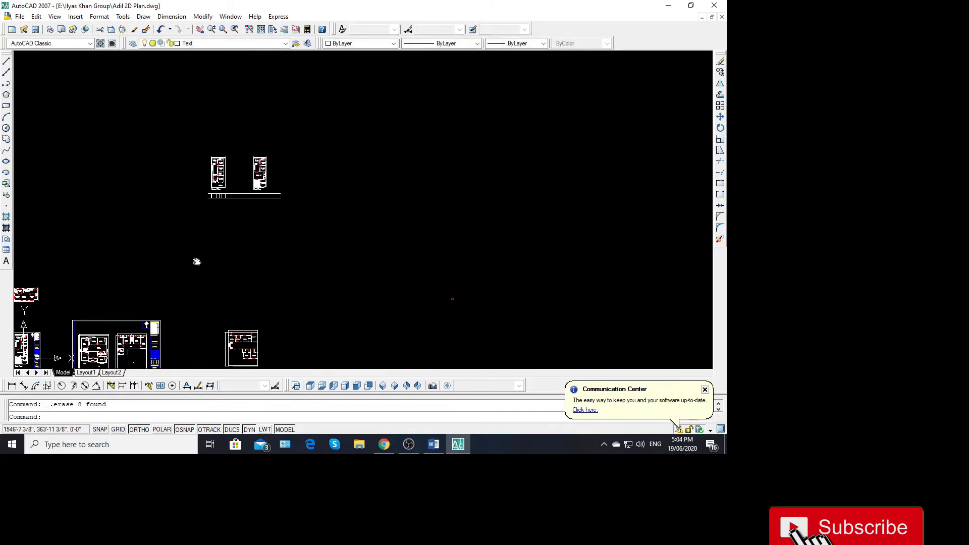
pyautogui.scroll(3, 242, 151)
pyautogui.scroll(3, 166, 202)
pyautogui.scroll(3, 179, 188)
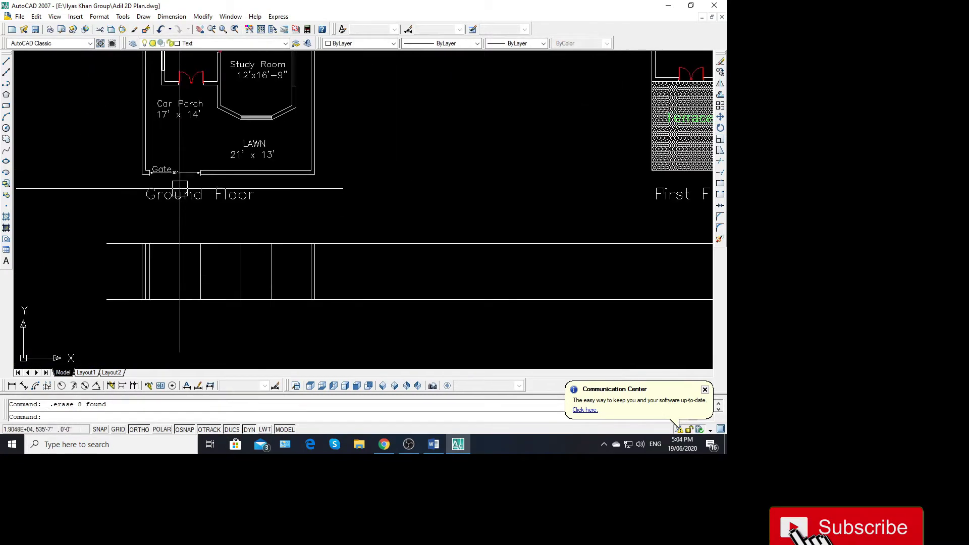
pyautogui.scroll(3, 201, 264)
# Start an offset with distance 9, then cancel it
pyautogui.write('o')
pyautogui.press('Return')
pyautogui.write('9')
pyautogui.press('Return')
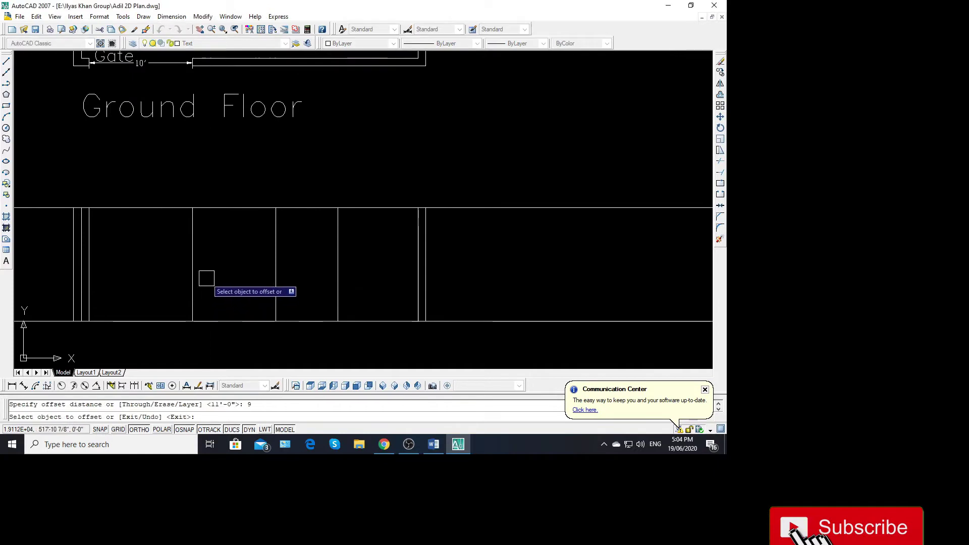
pyautogui.press('Escape')
pyautogui.scroll(-2, 129, 233)
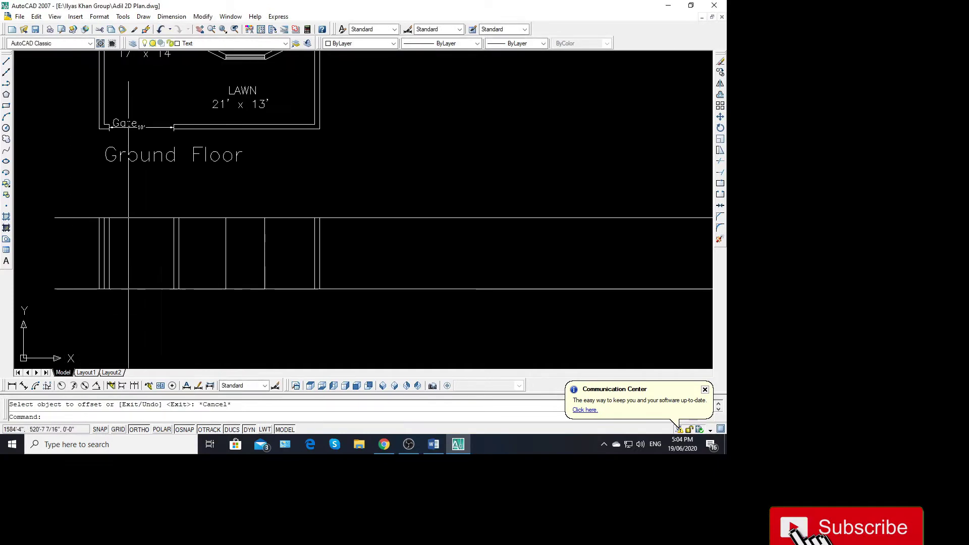
# Begin another trim and cancel it, then select and deselect the dashed left vertical line
pyautogui.write('tr')
pyautogui.press('Return')
pyautogui.press('Return')
pyautogui.click(83, 198)
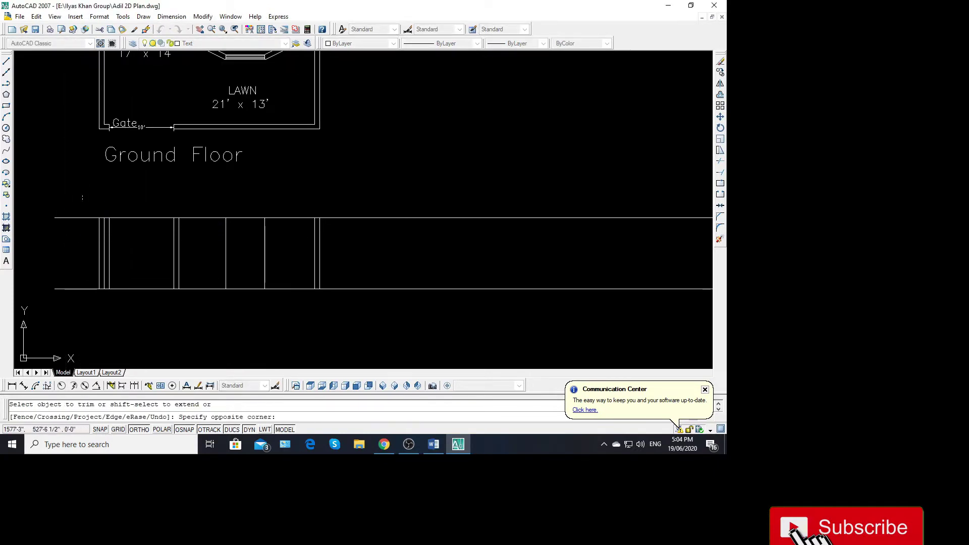
pyautogui.press('Escape')
pyautogui.scroll(3, 75, 277)
pyautogui.scroll(2, 106, 244)
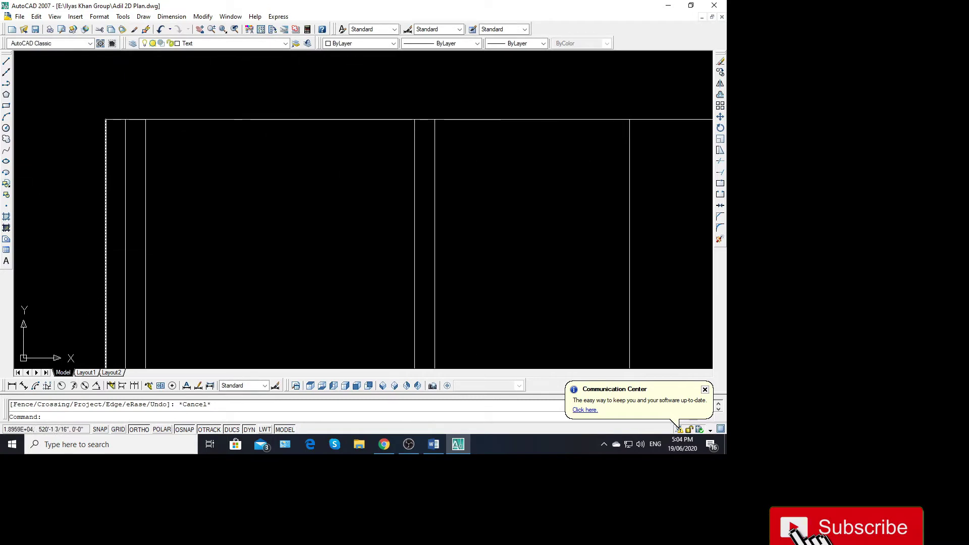
pyautogui.scroll(-2, 84, 175)
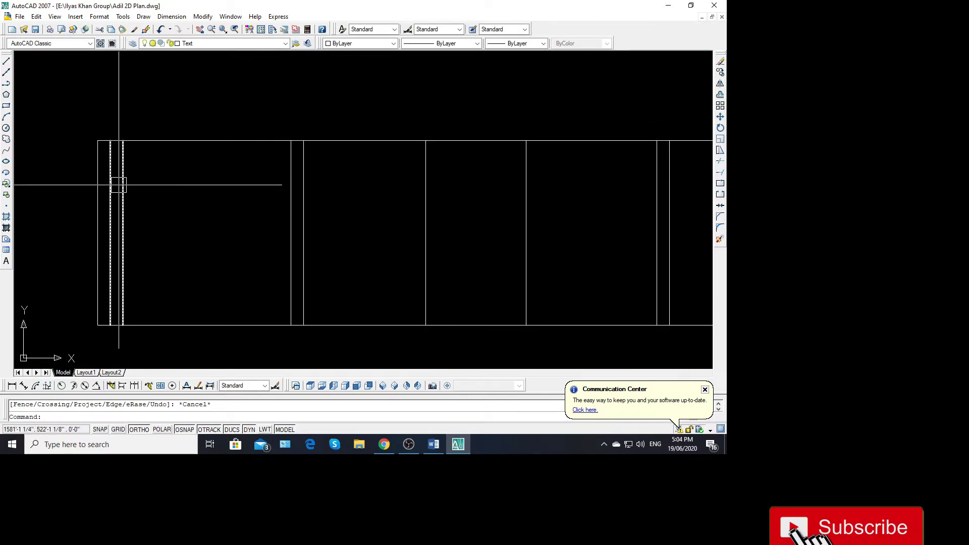
pyautogui.click(119, 184)
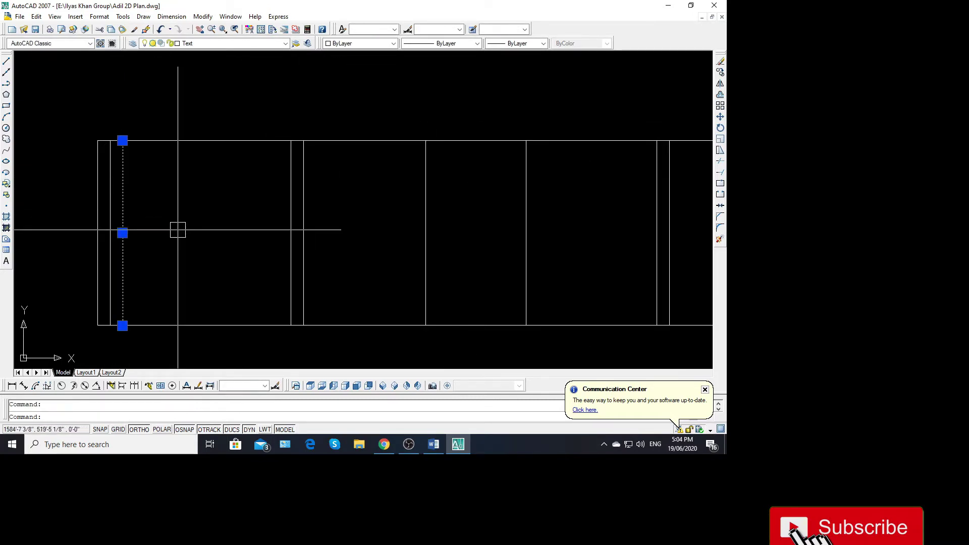
pyautogui.scroll(-3, 173, 268)
pyautogui.scroll(1, 142, 242)
pyautogui.scroll(2, 175, 252)
pyautogui.press('Escape')
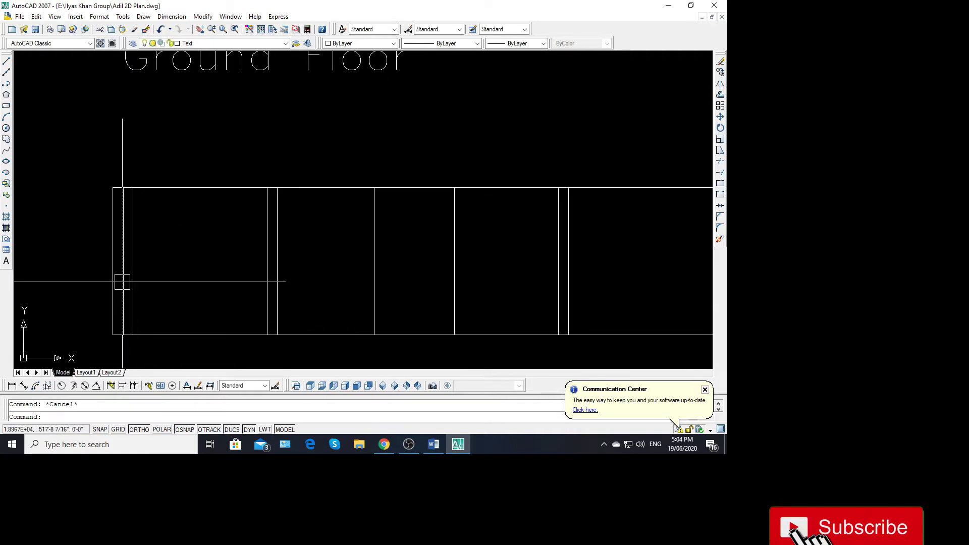
# Offset the left vertical line by 2 to create a parallel copy beside it
pyautogui.write('o')
pyautogui.press('Return')
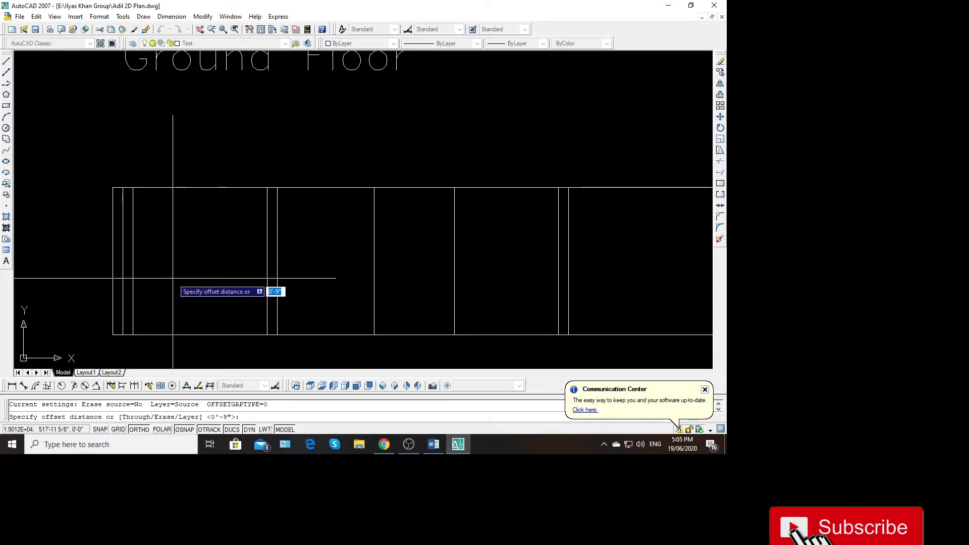
pyautogui.scroll(-2, 133, 265)
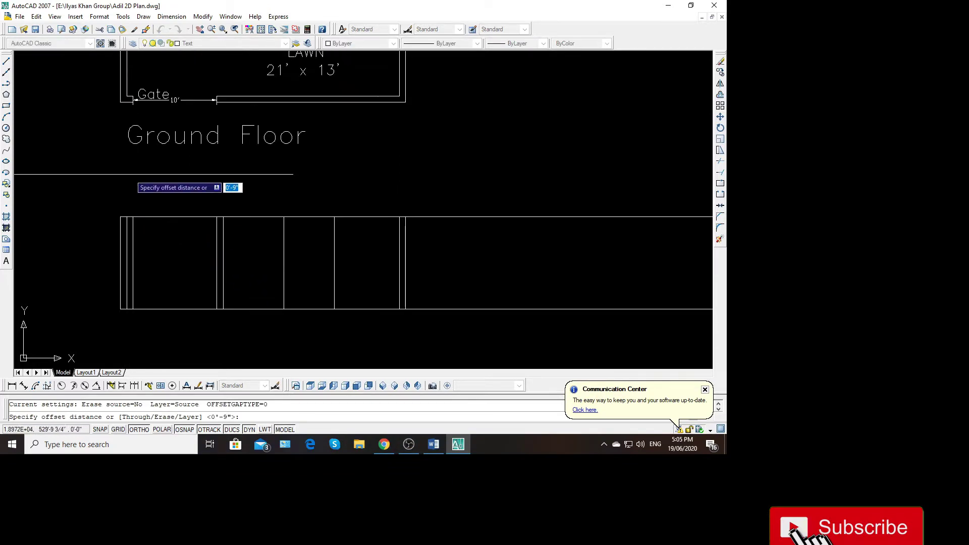
pyautogui.scroll(1, 132, 264)
pyautogui.scroll(1, 133, 263)
pyautogui.write('2')
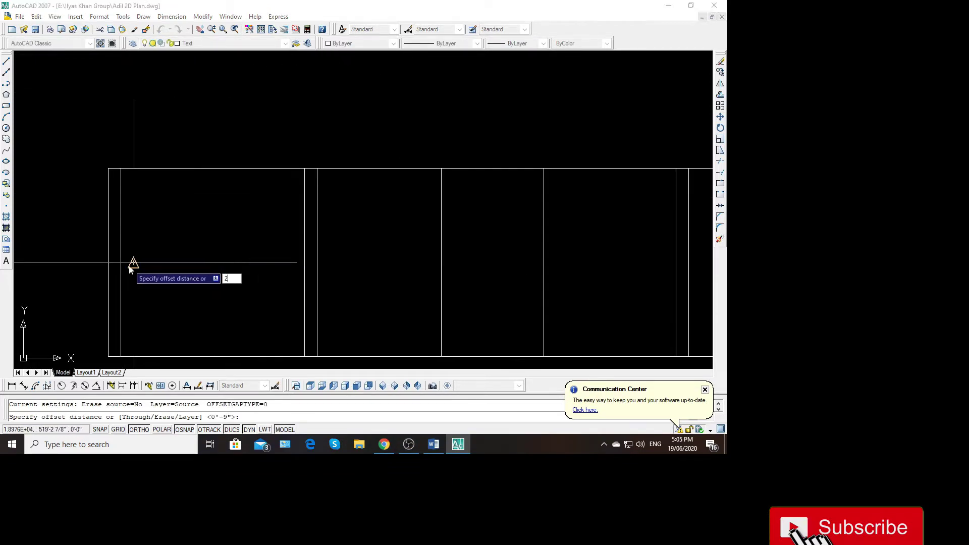
pyautogui.press('Return')
pyautogui.scroll(1, 121, 275)
pyautogui.click(124, 275)
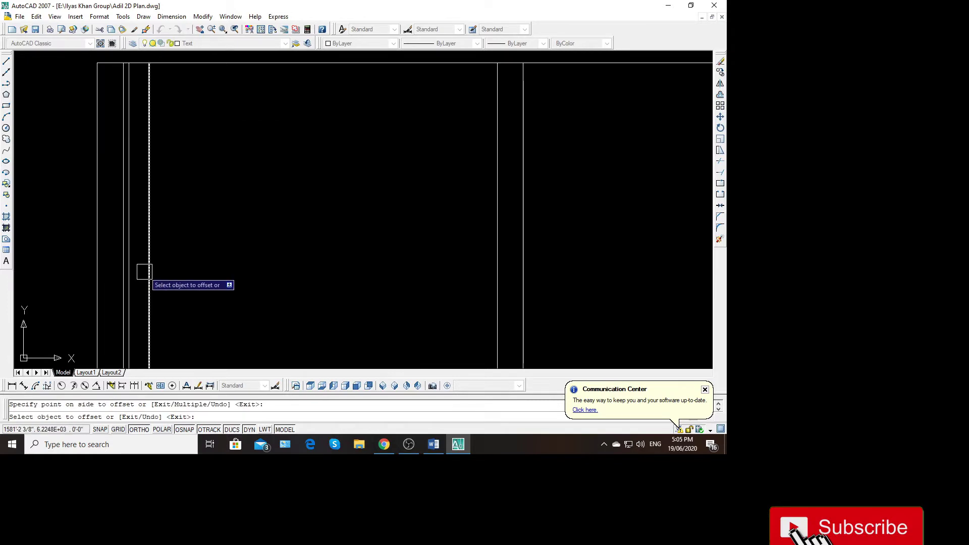
pyautogui.click(149, 273)
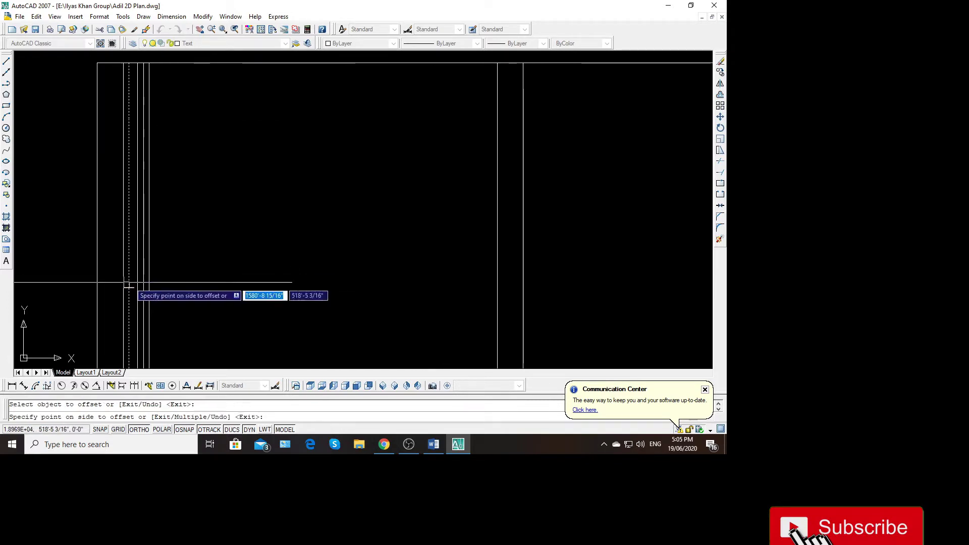
pyautogui.scroll(-2, 138, 298)
pyautogui.press('Escape')
# Offset the right vertical line by 2 to its left
pyautogui.scroll(2, 237, 274)
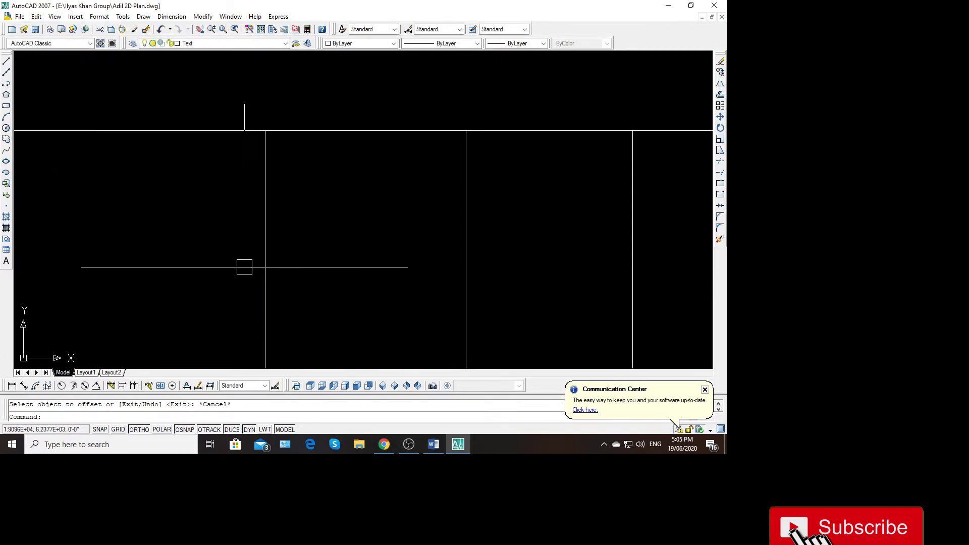
pyautogui.press('Return')
pyautogui.press('Return')
pyautogui.click(265, 259)
pyautogui.click(262, 260)
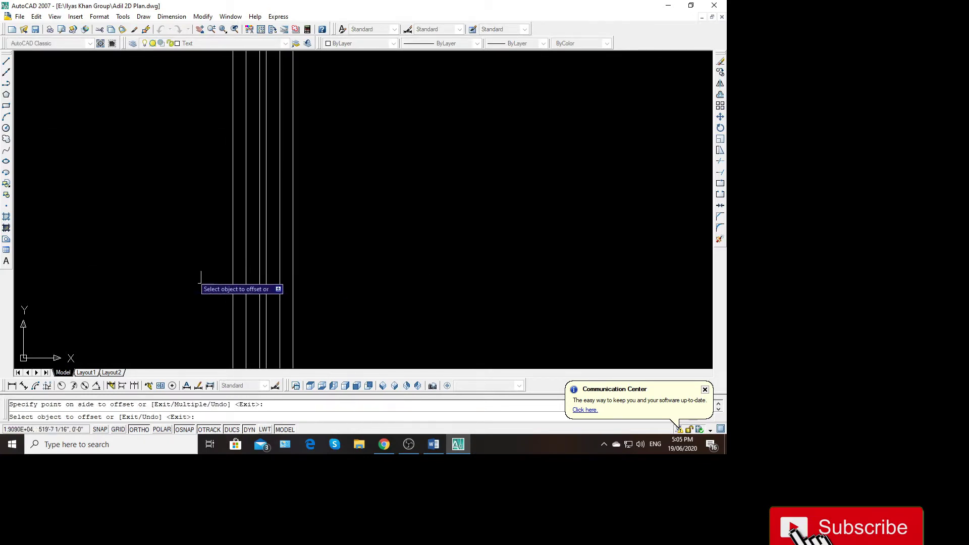
pyautogui.scroll(-1, 233, 279)
pyautogui.scroll(-2, 233, 279)
pyautogui.scroll(1, 194, 275)
pyautogui.press('Escape')
pyautogui.scroll(1, 178, 284)
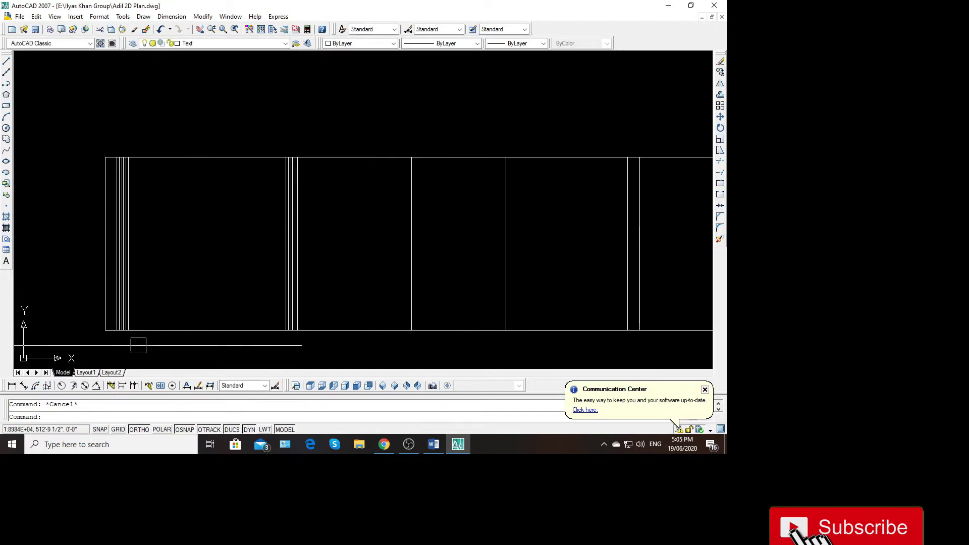
pyautogui.scroll(1, 136, 344)
pyautogui.scroll(1, 104, 329)
pyautogui.scroll(1, 119, 312)
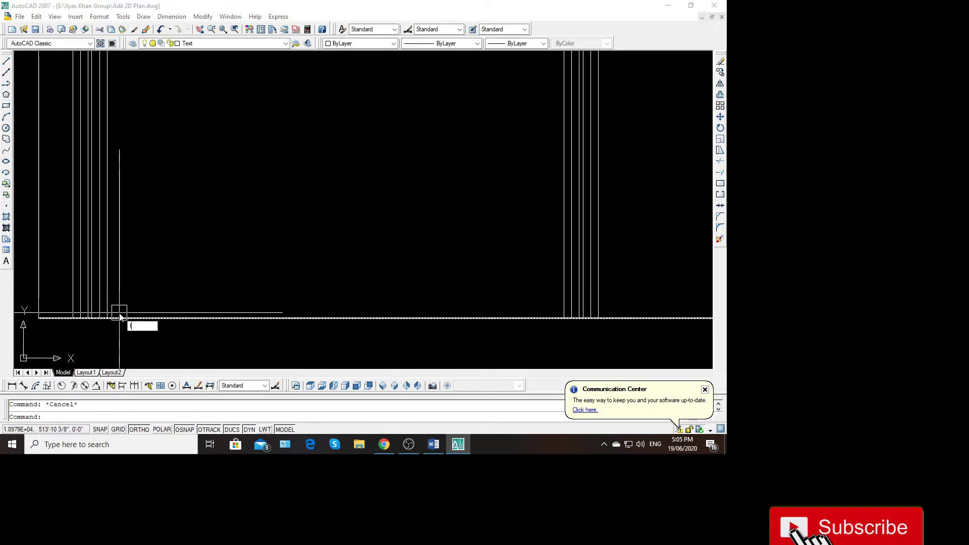
# Draw a horizontal base line from the left block's bottom corner to the right block's
pyautogui.press('Return')
pyautogui.click(106, 318)
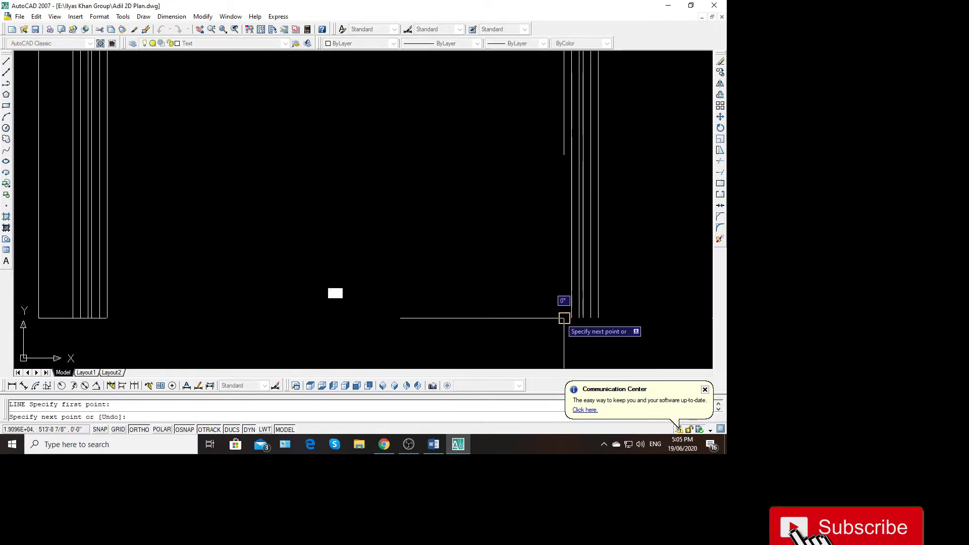
pyautogui.click(565, 318)
pyautogui.press('Return')
# Offset the new base line 2 units upward
pyautogui.write('o')
pyautogui.press('Return')
pyautogui.write('2')
pyautogui.press('Return')
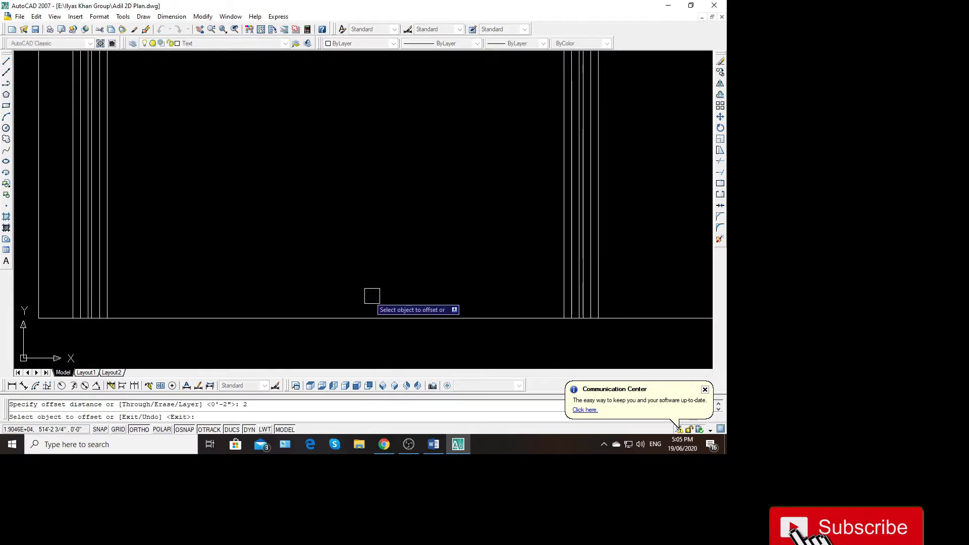
pyautogui.click(328, 318)
pyautogui.click(313, 306)
pyautogui.press('Escape')
pyautogui.scroll(-1, 241, 347)
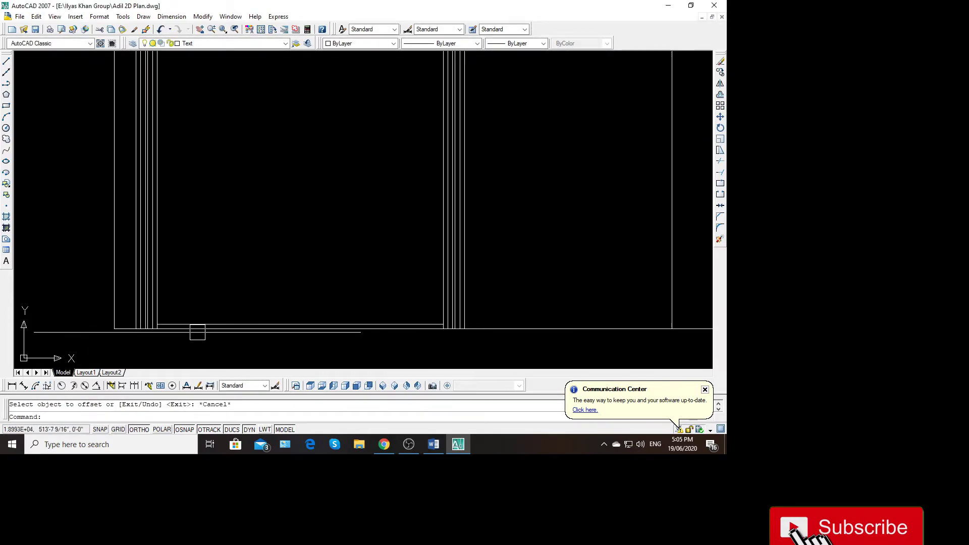
pyautogui.scroll(1, 197, 332)
pyautogui.scroll(1, 190, 329)
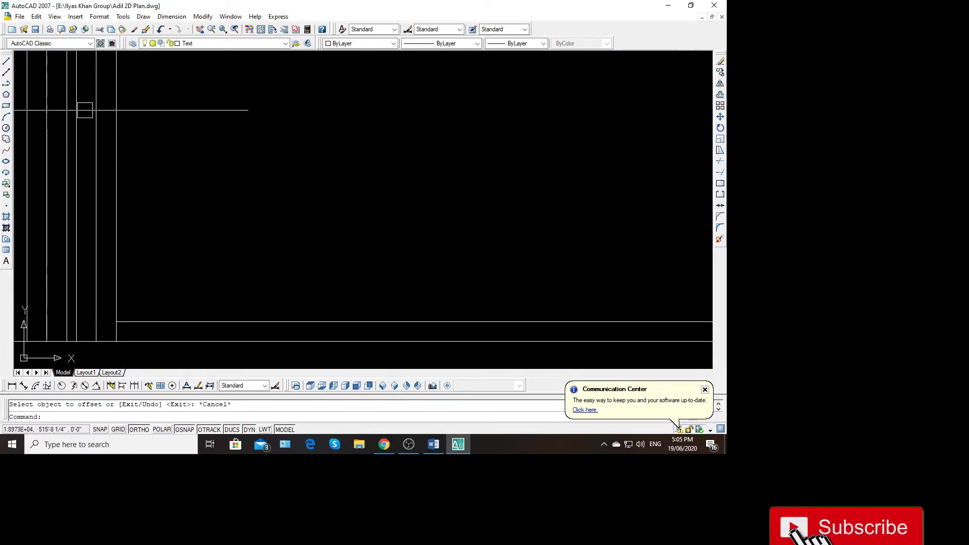
# Draw a circle of radius 1 1/4" near the base line
pyautogui.click(6, 128)
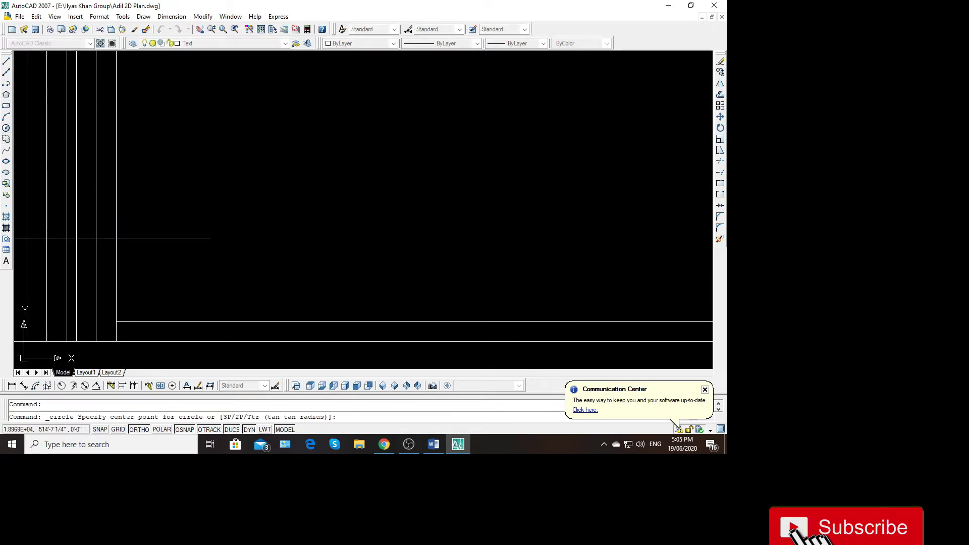
pyautogui.click(163, 307)
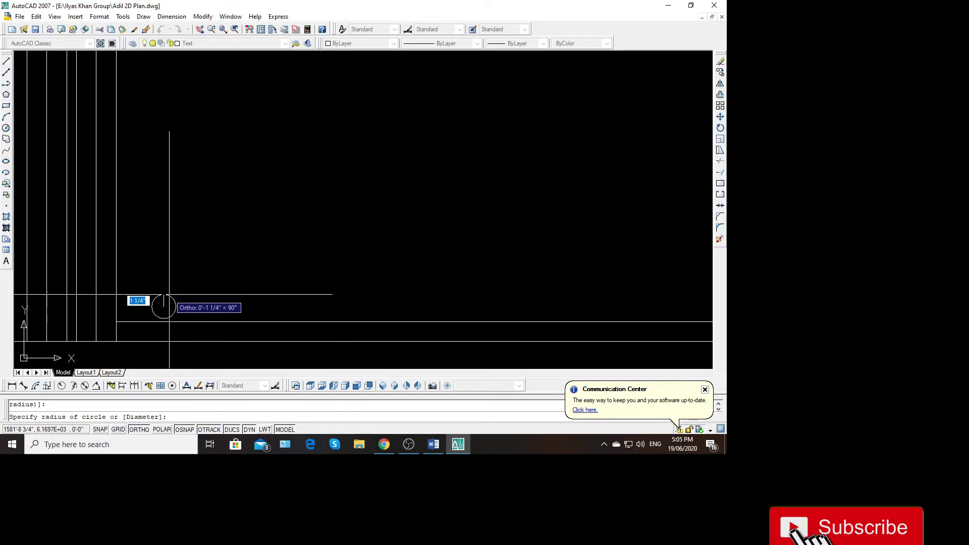
pyautogui.press('Return')
pyautogui.scroll(2, 163, 309)
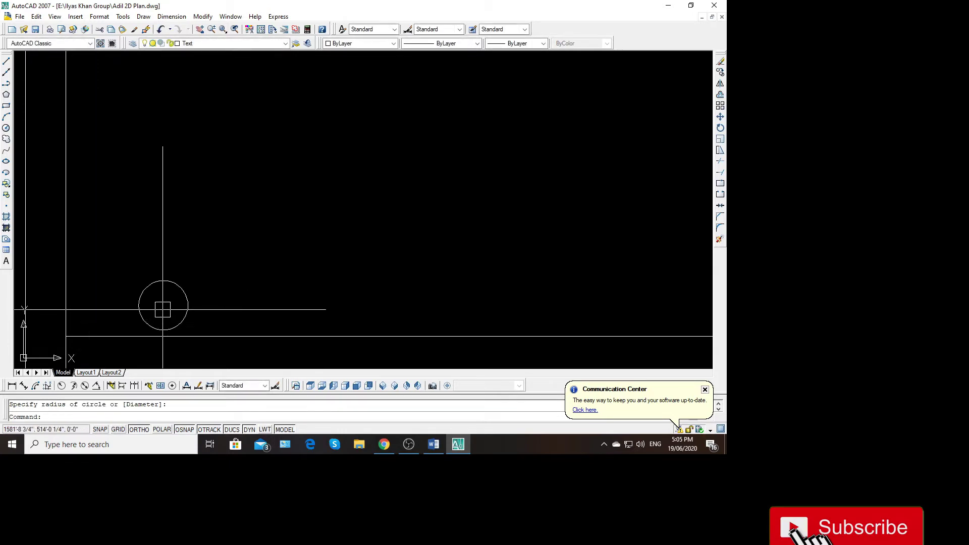
pyautogui.click(119, 312)
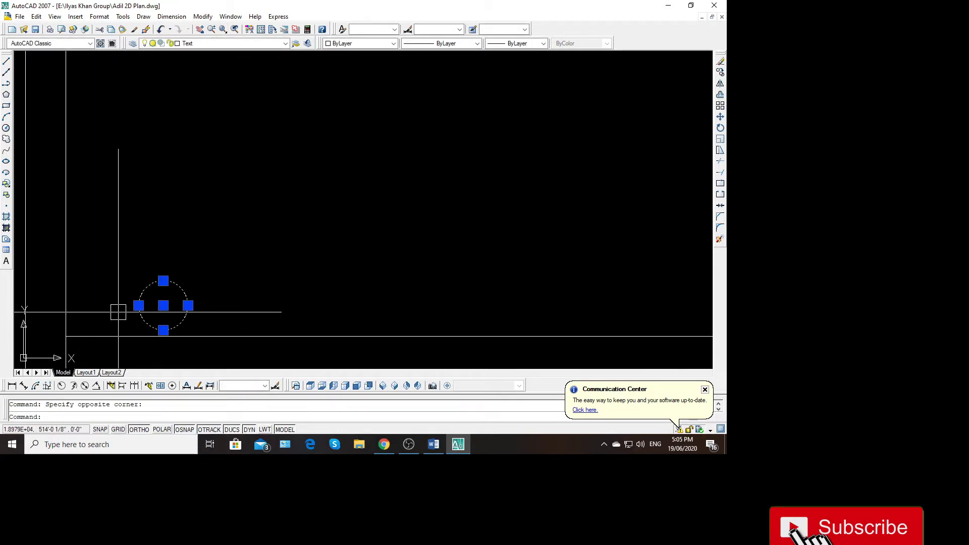
# Move the circle so it rests on the base line against the left vertical line
pyautogui.write('m')
pyautogui.press('Return')
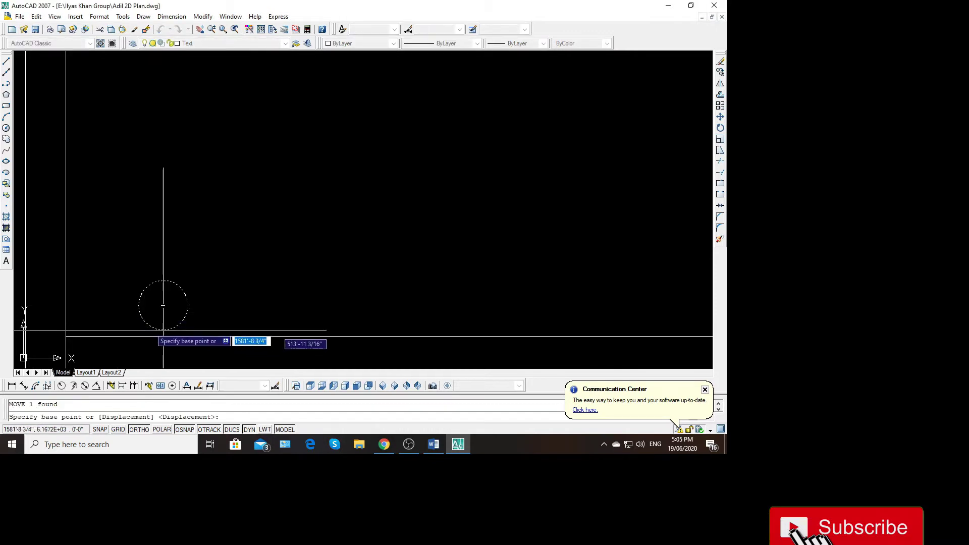
pyautogui.click(138, 306)
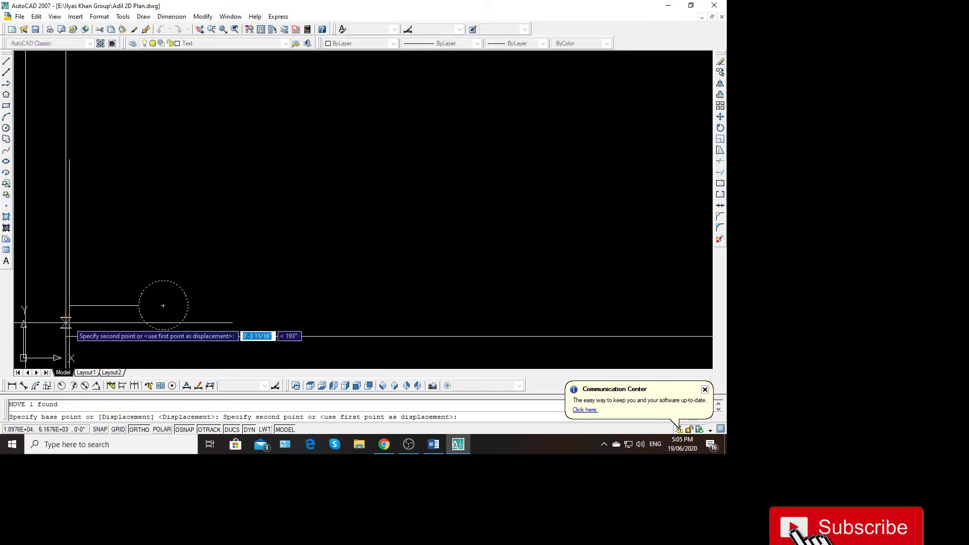
pyautogui.click(66, 323)
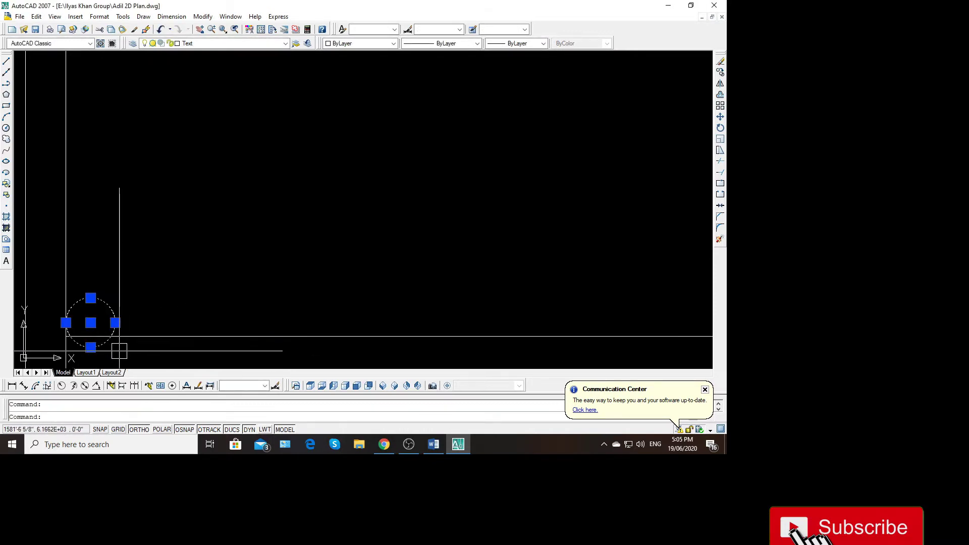
pyautogui.write('m')
pyautogui.press('Return')
pyautogui.click(96, 346)
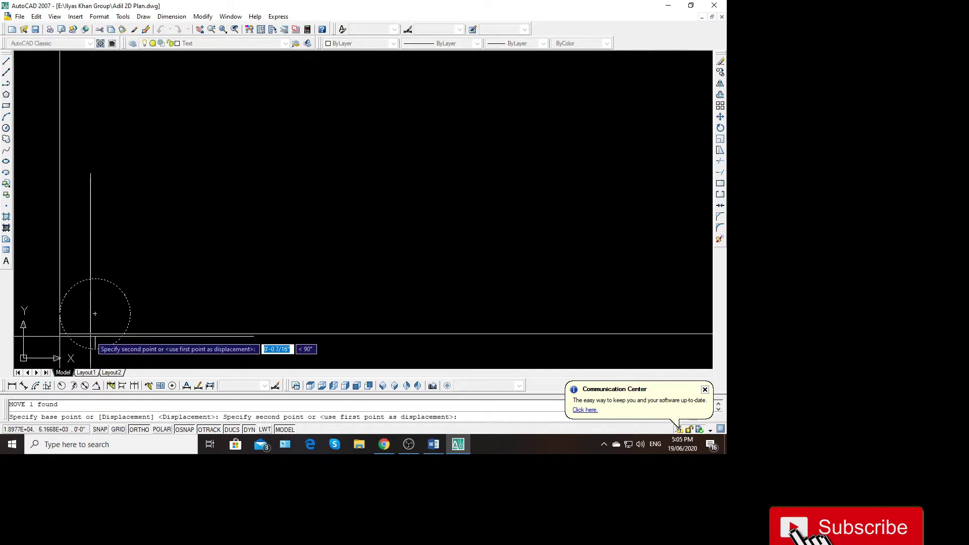
pyautogui.click(90, 336)
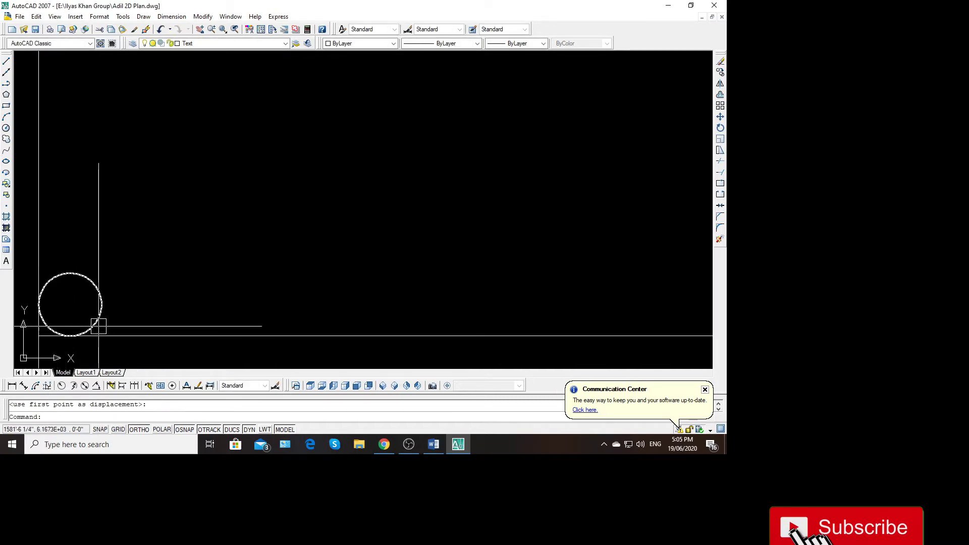
pyautogui.click(100, 317)
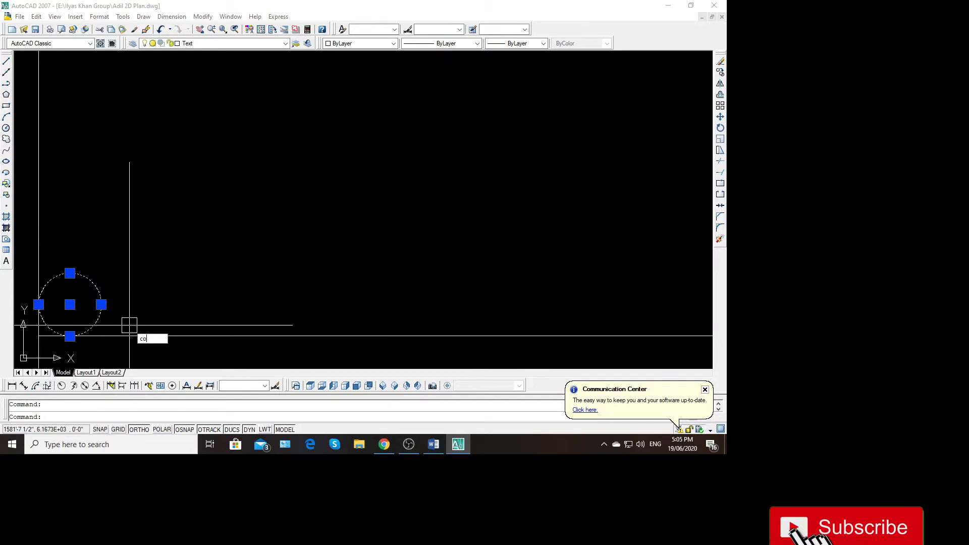
# Copy the circle edge-to-edge into a row of seven touching circles
pyautogui.write('co')
pyautogui.press('Return')
pyautogui.click(101, 305)
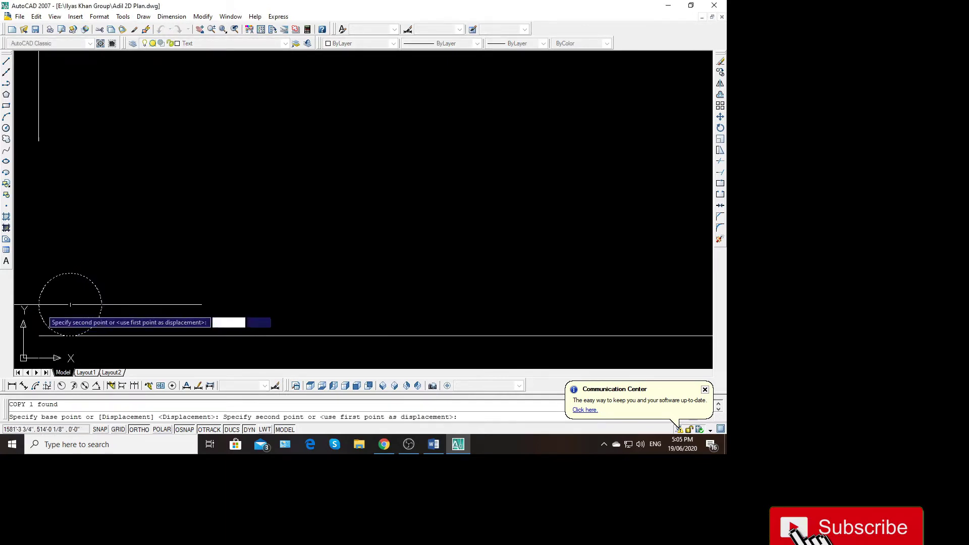
pyautogui.click(101, 305)
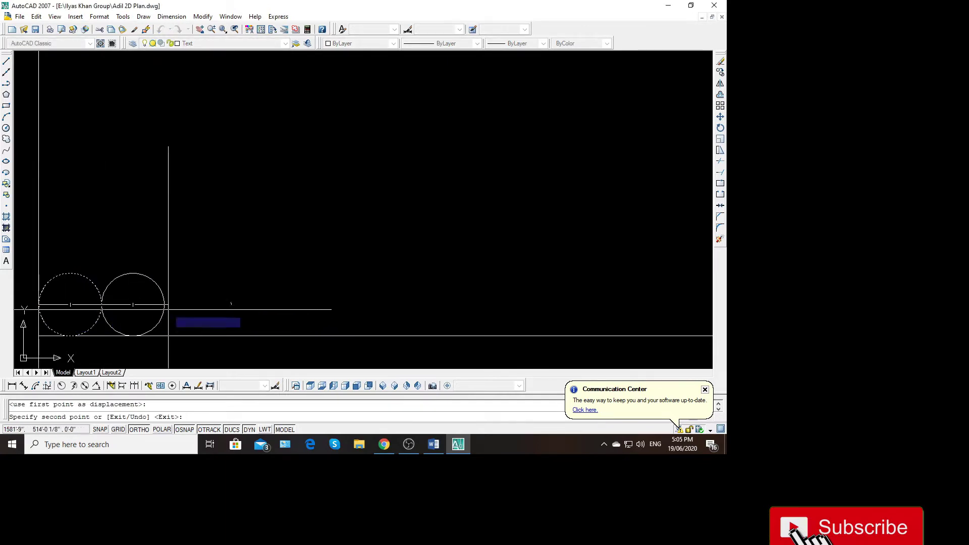
pyautogui.click(165, 305)
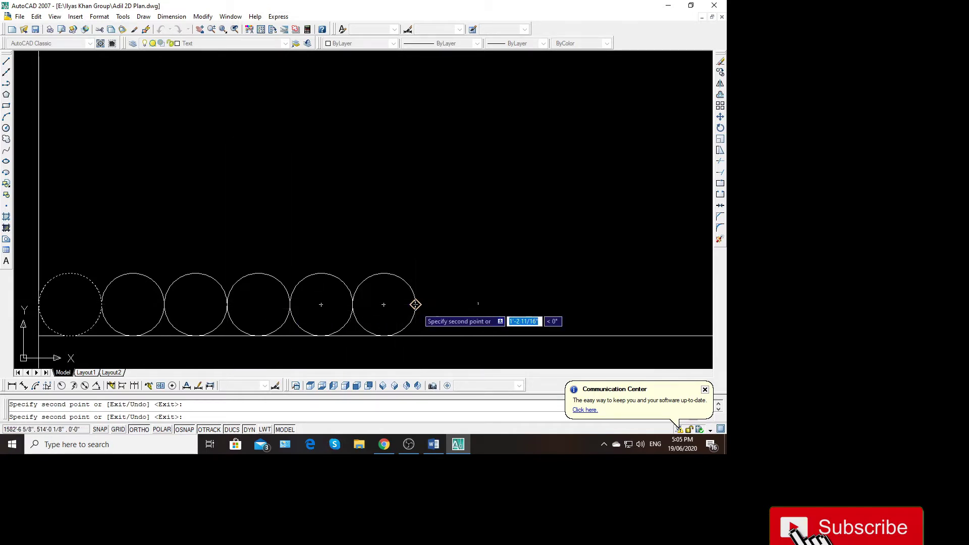
pyautogui.click(415, 305)
pyautogui.scroll(-2, 318, 303)
pyautogui.press('Escape')
# Copy the group of seven circles repeatedly to the right up to the right-side posts
pyautogui.click(380, 302)
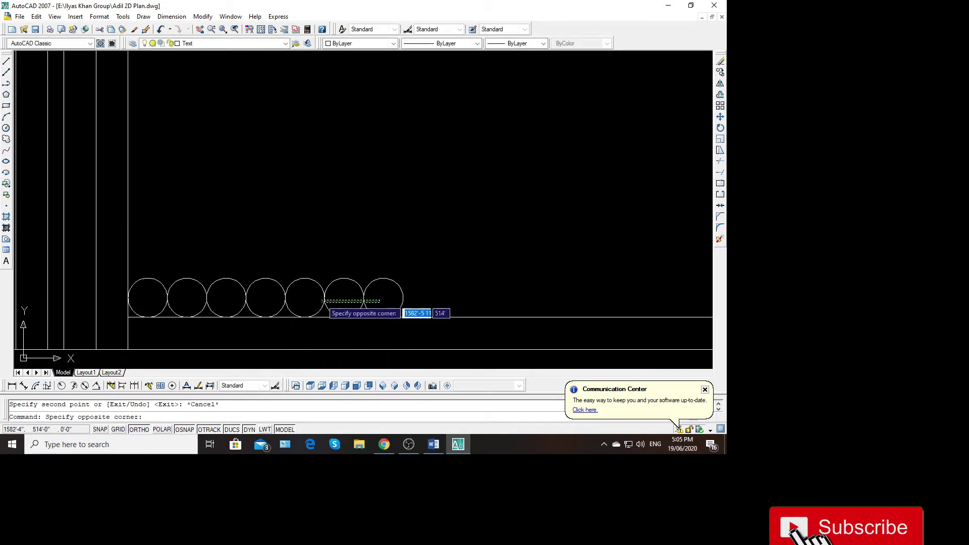
pyautogui.click(130, 278)
pyautogui.press('Return')
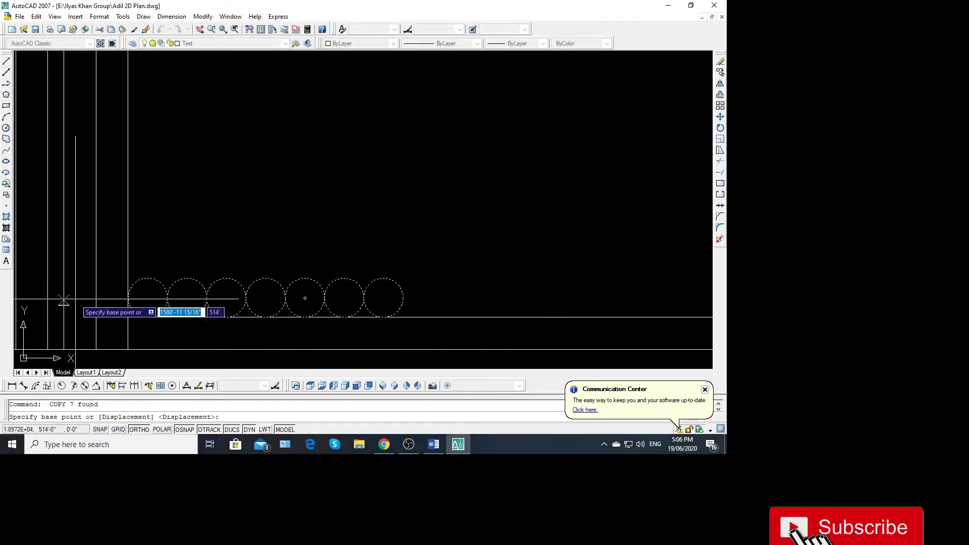
pyautogui.click(128, 298)
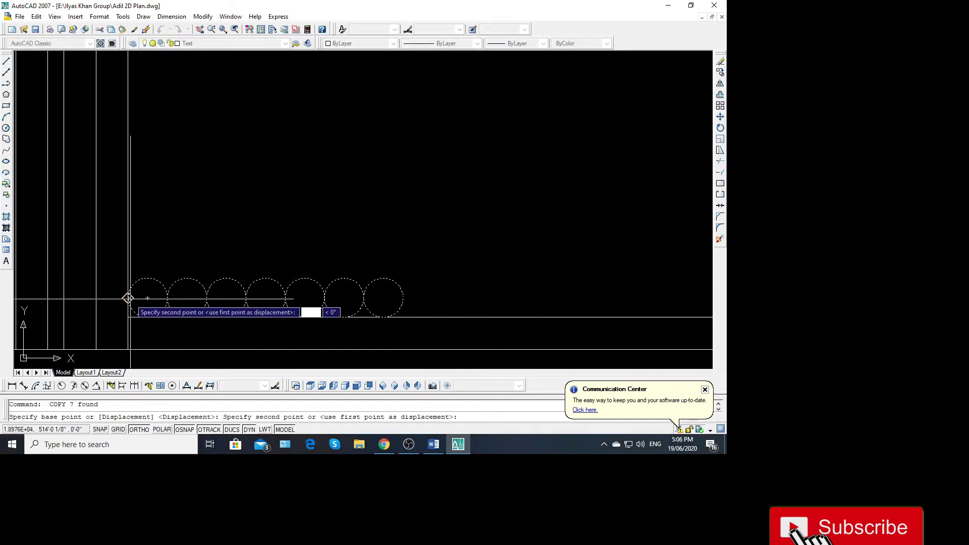
pyautogui.click(402, 298)
pyautogui.scroll(-2, 257, 295)
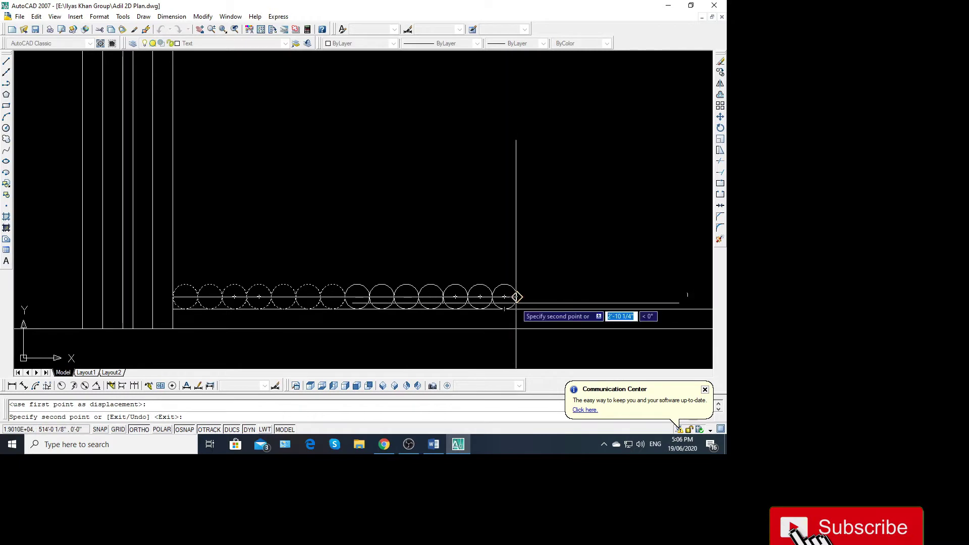
pyautogui.click(515, 297)
pyautogui.scroll(-3, 516, 297)
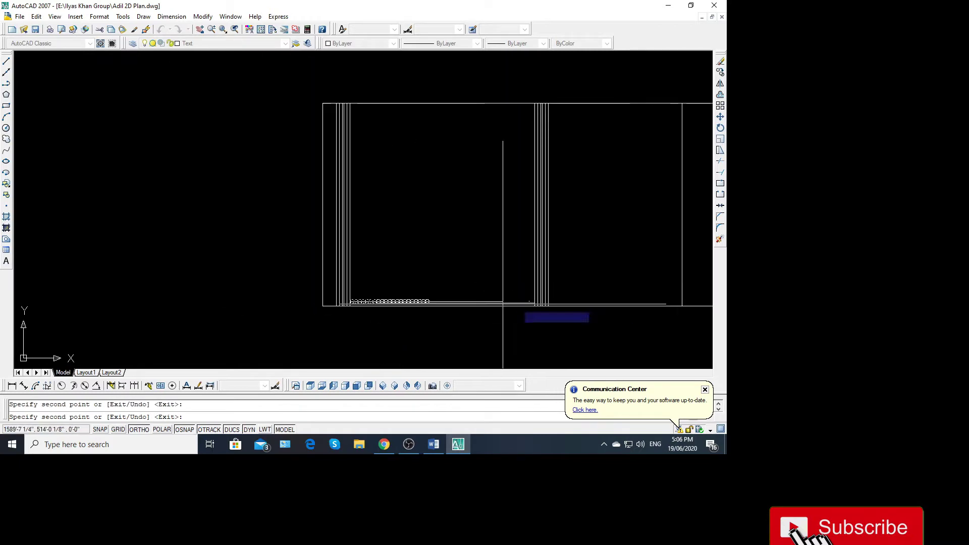
pyautogui.moveTo(667, 297); pyautogui.dragTo(382, 293, button='middle')
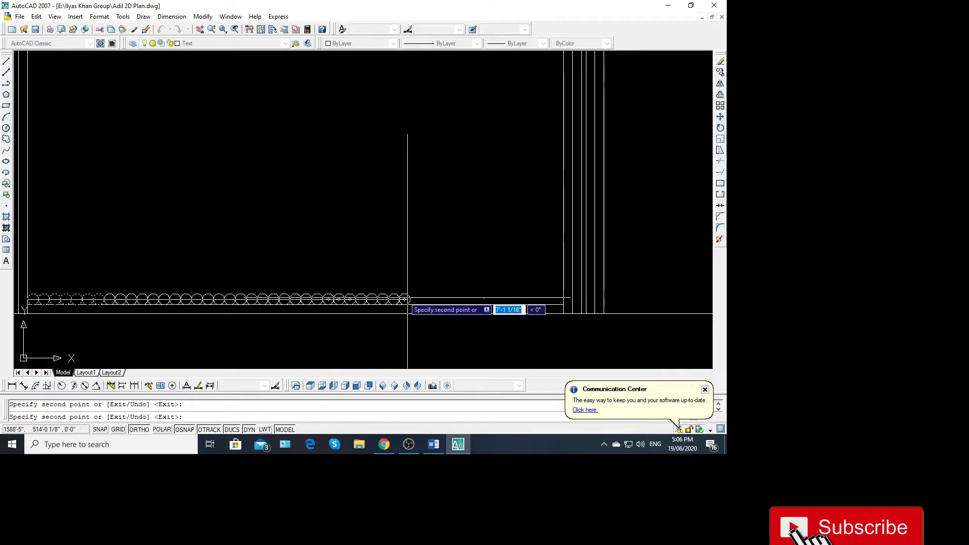
pyautogui.scroll(3, 469, 298)
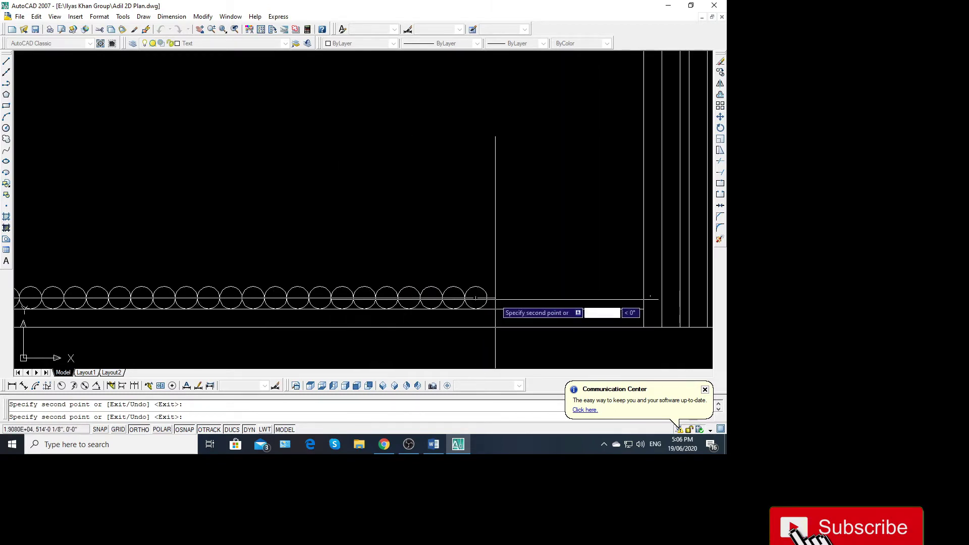
pyautogui.press('Escape')
pyautogui.scroll(-2, 472, 303)
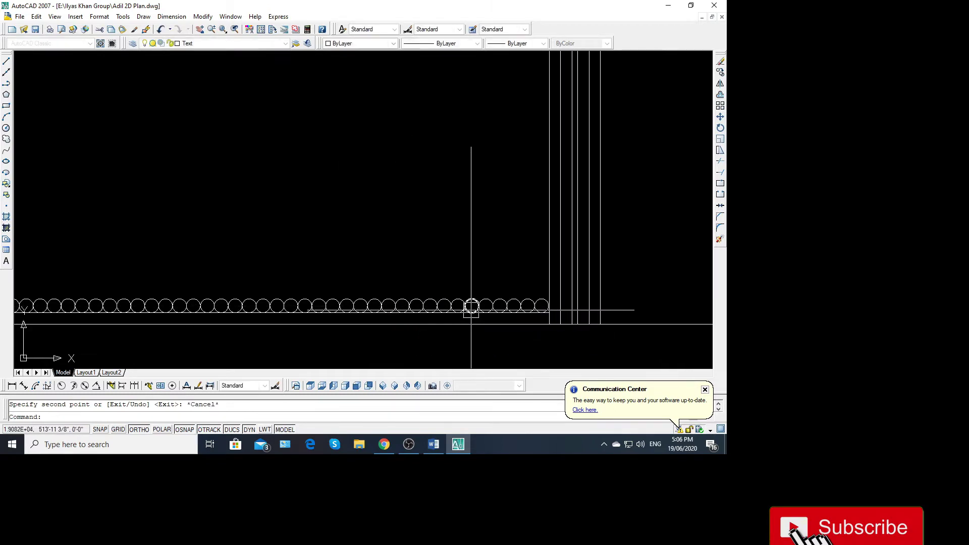
pyautogui.scroll(-2, 531, 300)
pyautogui.scroll(2, 151, 317)
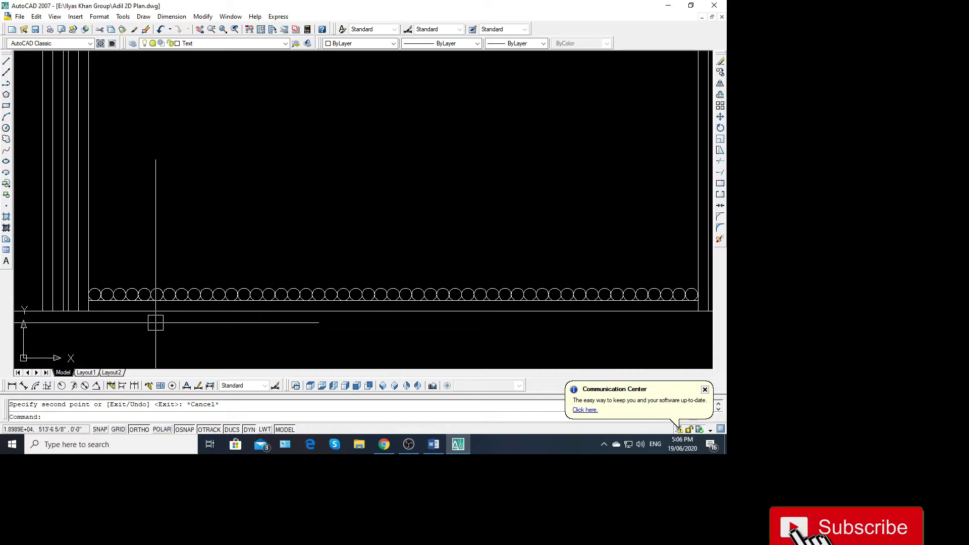
pyautogui.scroll(2, 103, 298)
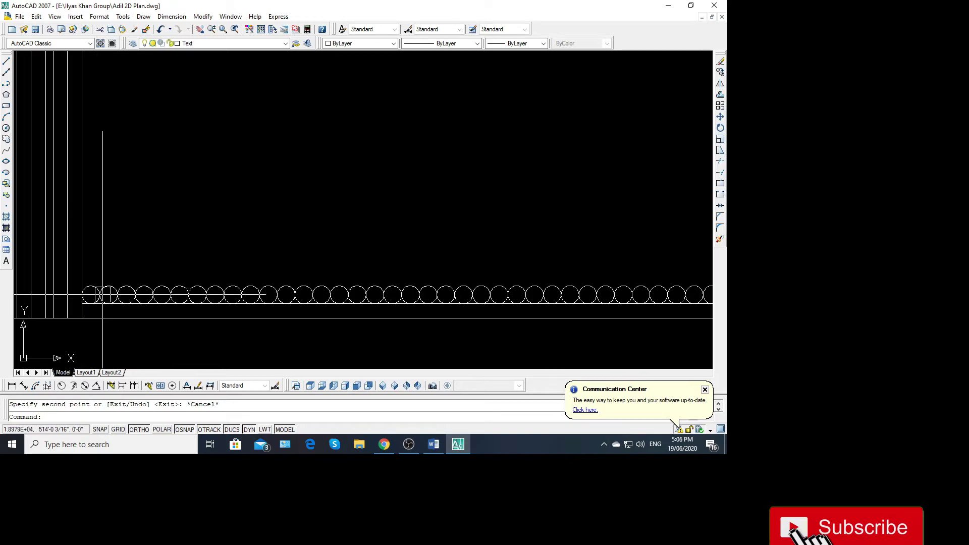
# Draw a short vertical line up from the first circle's centre
pyautogui.write('l')
pyautogui.press('Return')
pyautogui.scroll(2, 76, 295)
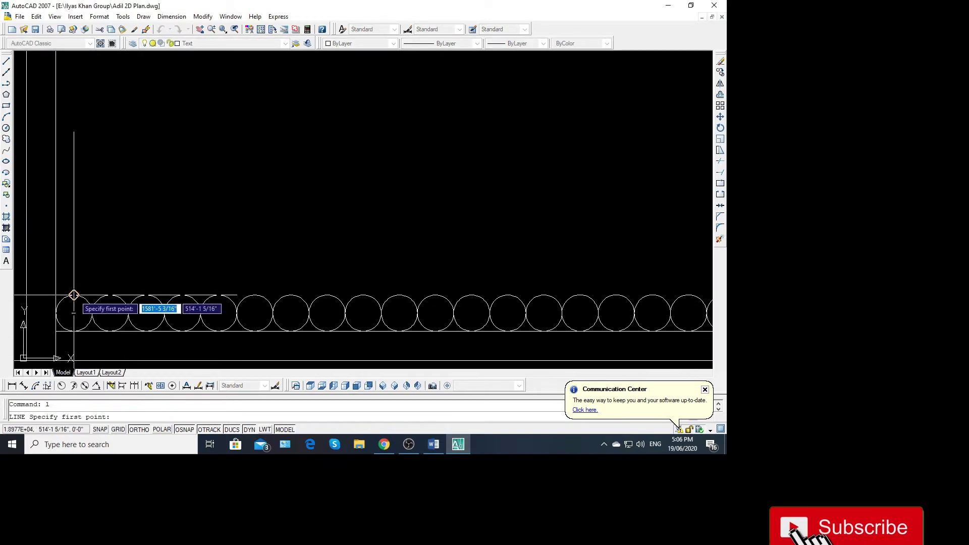
pyautogui.click(74, 313)
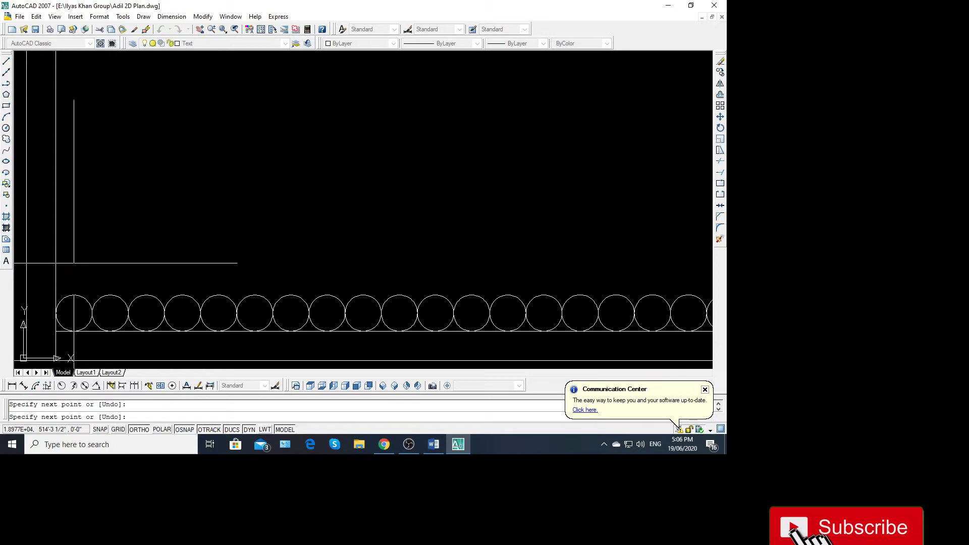
pyautogui.press('Return')
pyautogui.scroll(3, 72, 285)
# Offset the short line 0.5 to each side, then delete those two wide offsets
pyautogui.write('o')
pyautogui.press('Return')
pyautogui.press('Return')
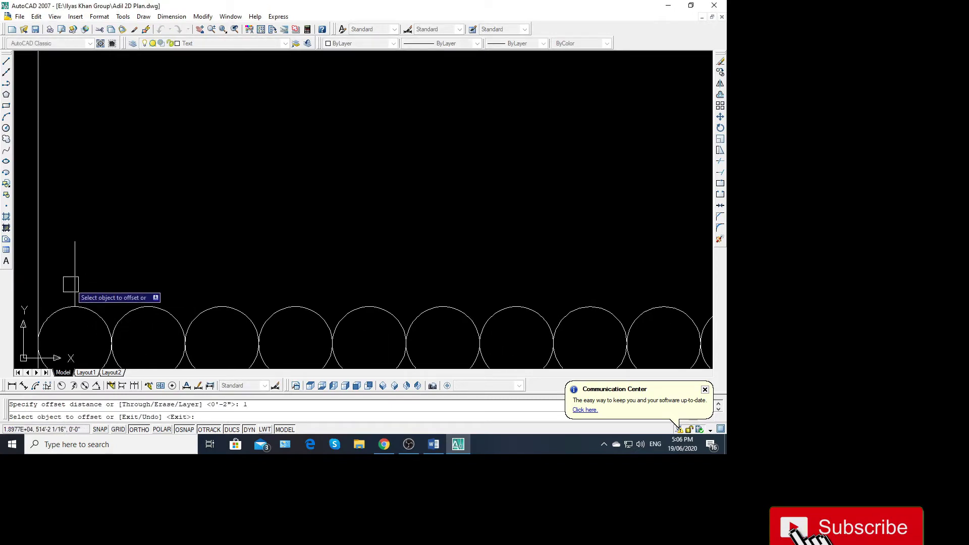
pyautogui.click(74, 285)
pyautogui.click(48, 285)
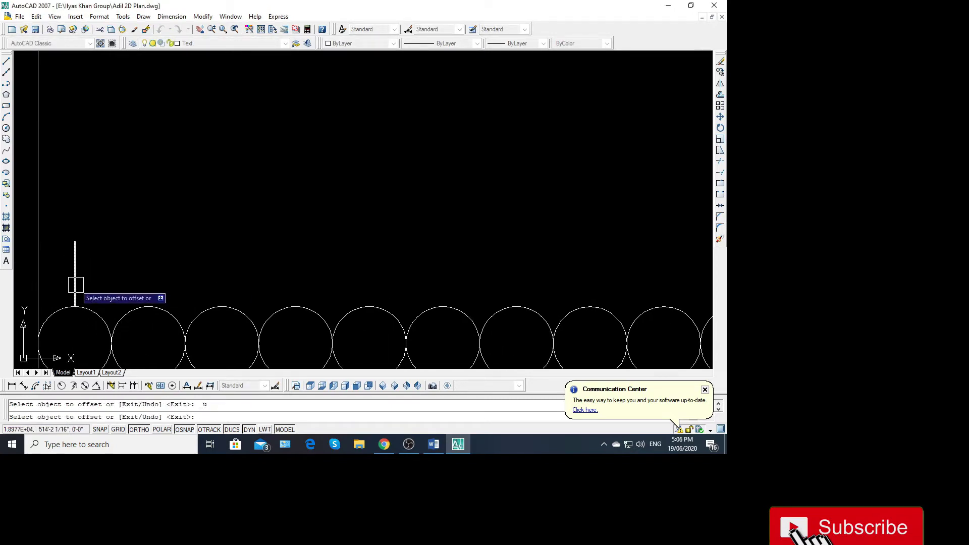
pyautogui.press('Return')
pyautogui.press('Return')
pyautogui.write('.5')
pyautogui.press('Return')
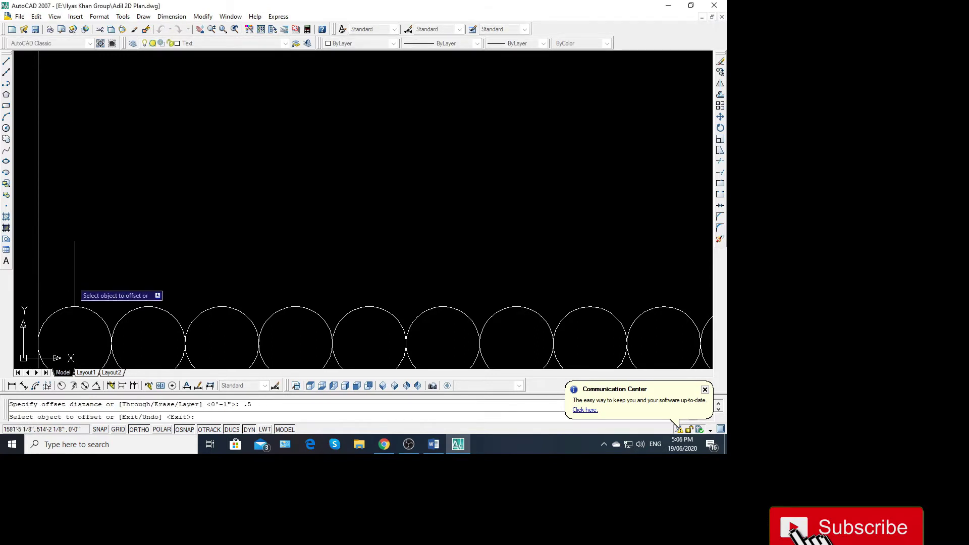
pyautogui.click(74, 286)
pyautogui.click(74, 286)
pyautogui.press('Escape')
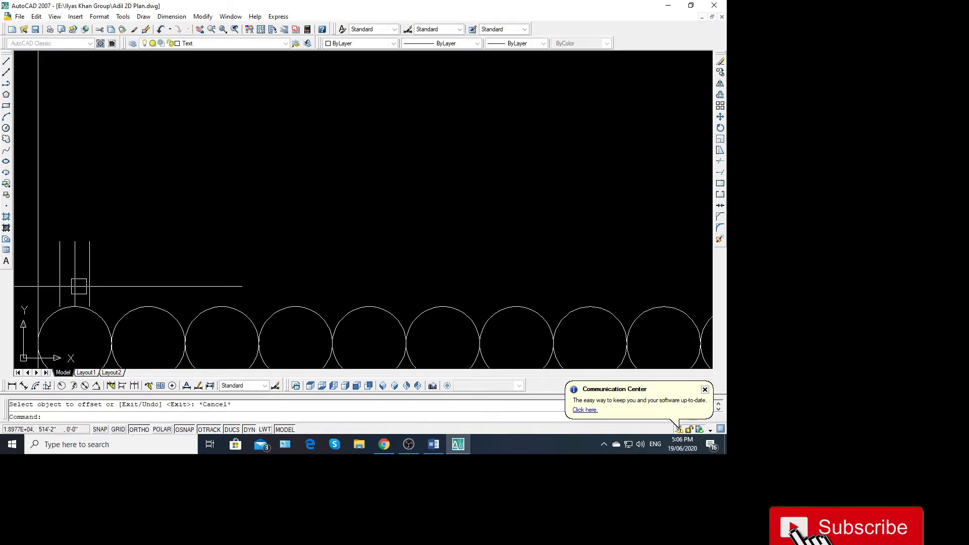
pyautogui.click(76, 286)
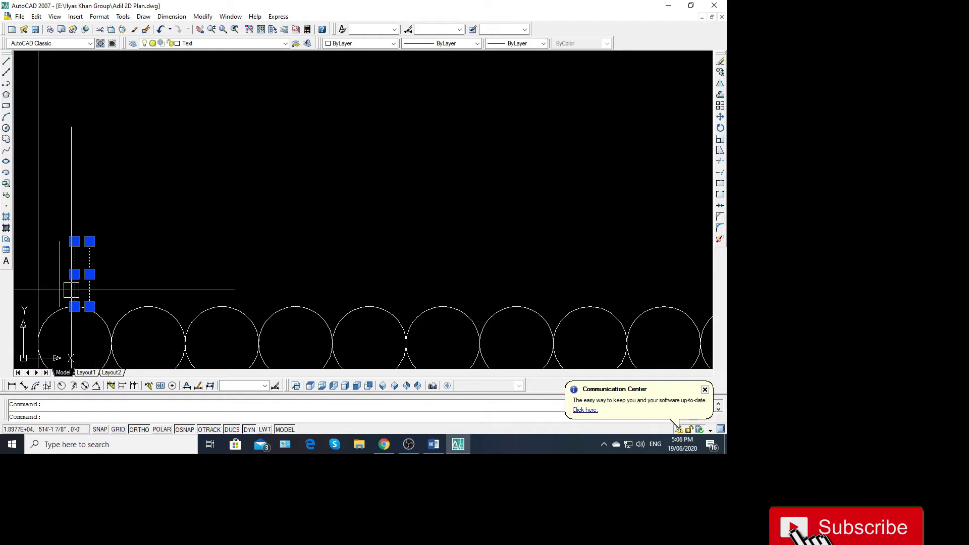
pyautogui.press('Delete')
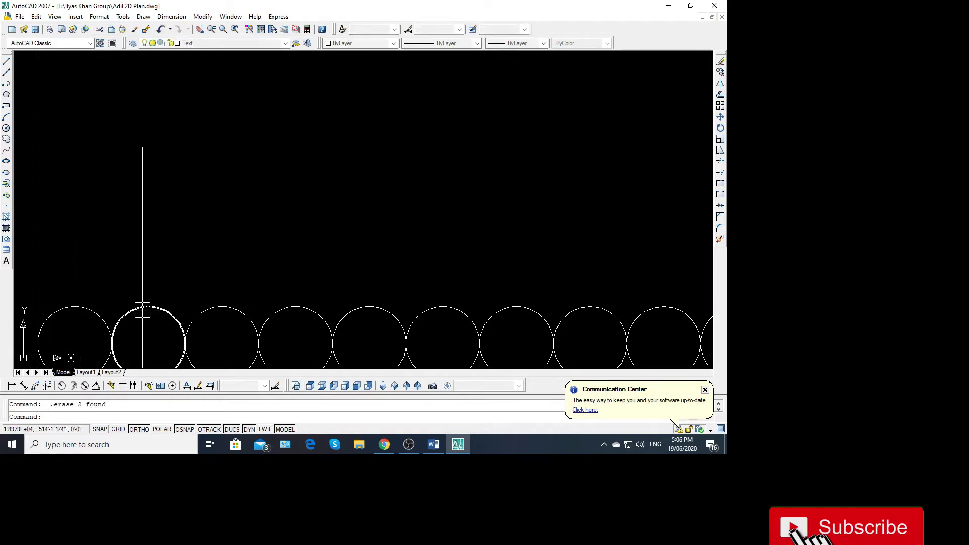
# Offset the line by 0.25 and erase the original middle line, leaving a narrow pair
pyautogui.write('o')
pyautogui.press('Return')
pyautogui.write('0.25')
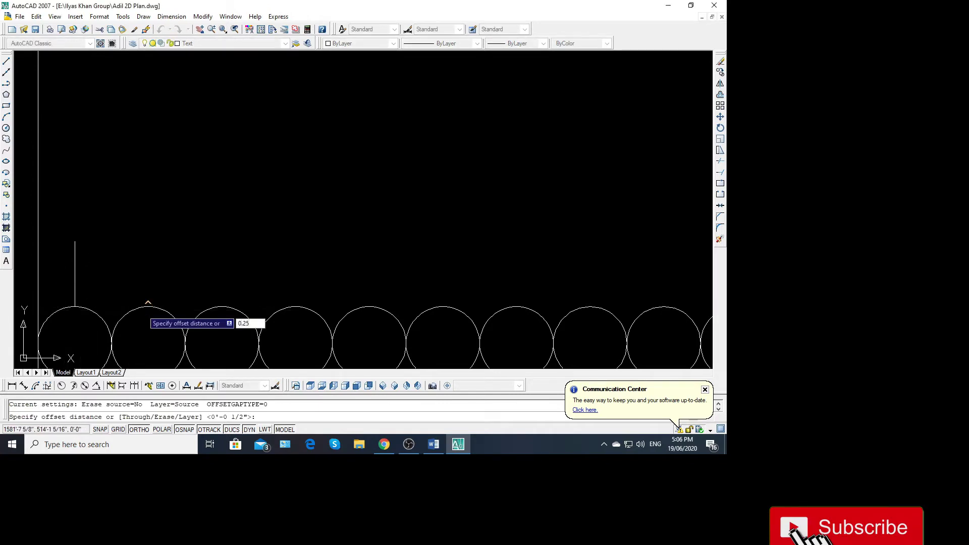
pyautogui.press('Return')
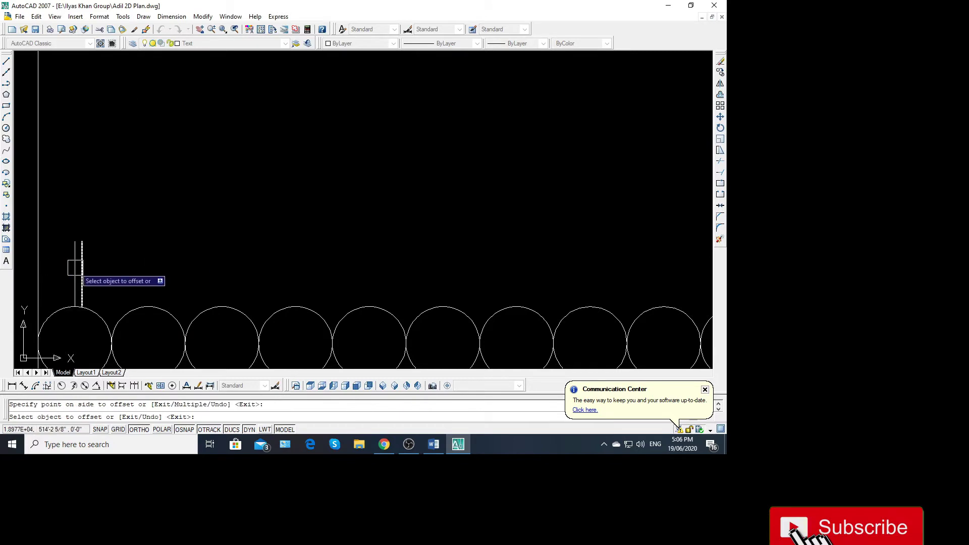
pyautogui.scroll(1, 73, 270)
pyautogui.press('Escape')
pyautogui.click(81, 274)
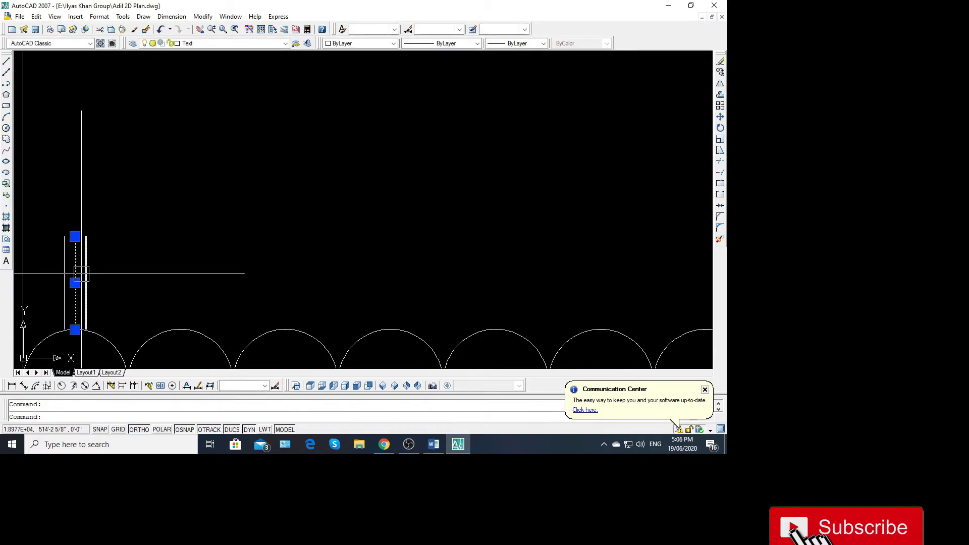
pyautogui.press('Delete')
# Copy the line pair above the second through fifth circles using circle centres
pyautogui.click(51, 263)
pyautogui.scroll(-4, 72, 218)
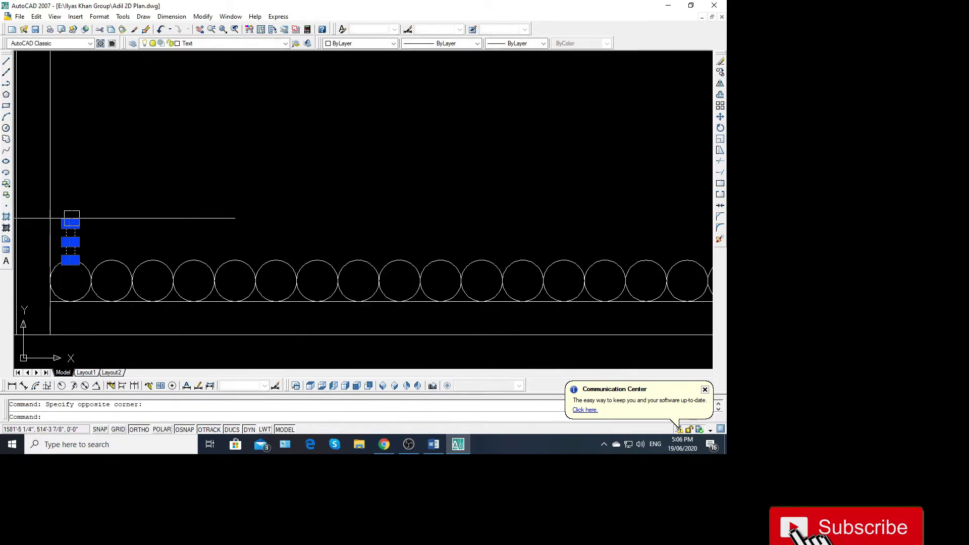
pyautogui.write('co')
pyautogui.press('Return')
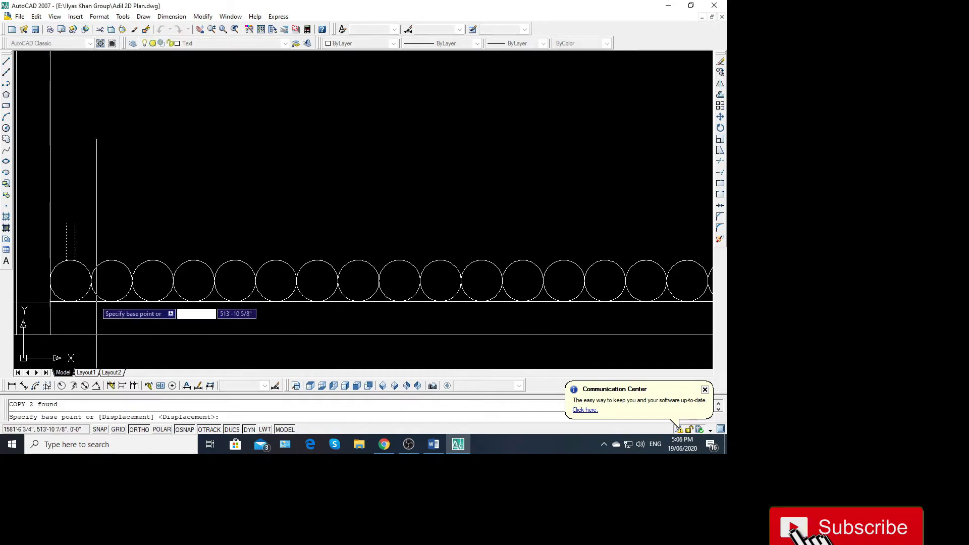
pyautogui.click(70, 280)
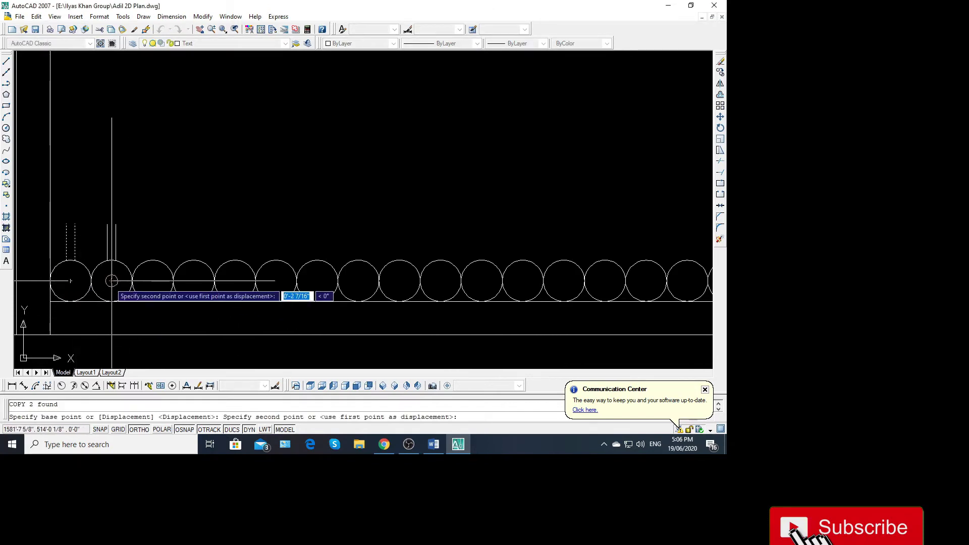
pyautogui.click(112, 281)
pyautogui.click(151, 281)
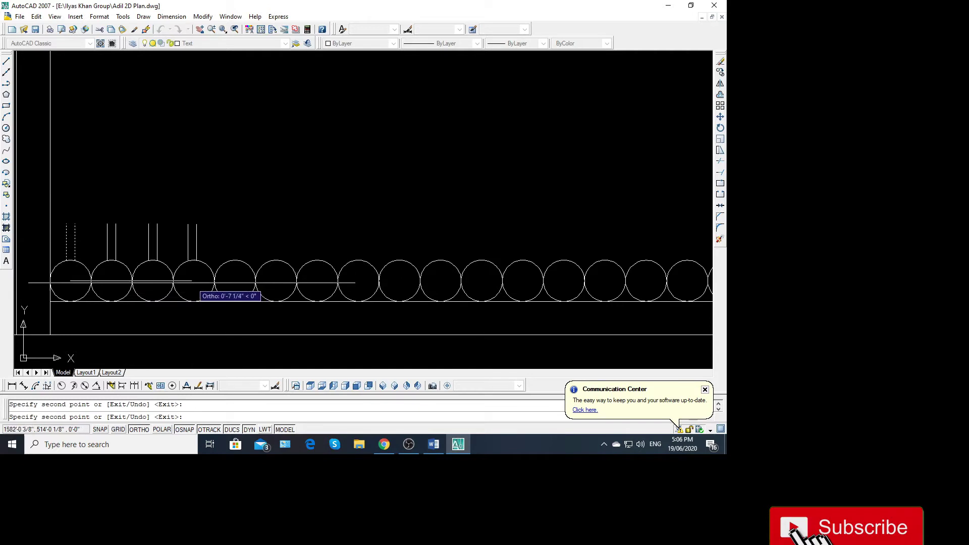
pyautogui.click(194, 280)
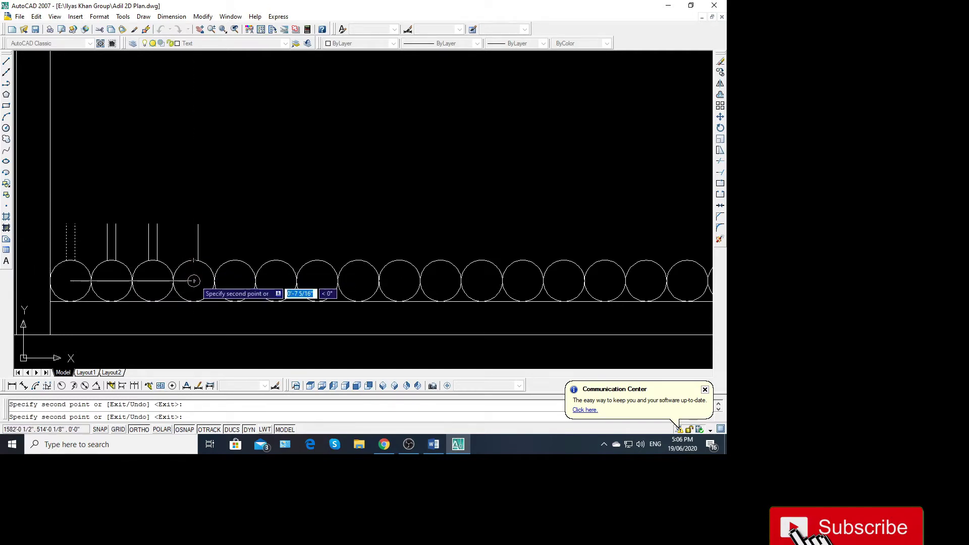
pyautogui.click(235, 281)
pyautogui.press('Escape')
# Copy the five line pairs twice further along the row
pyautogui.click(277, 222)
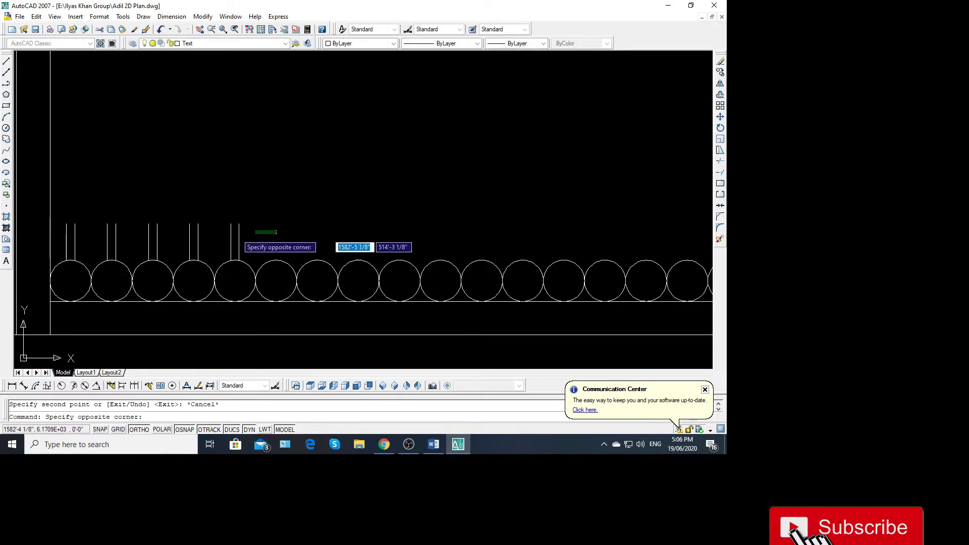
pyautogui.click(58, 229)
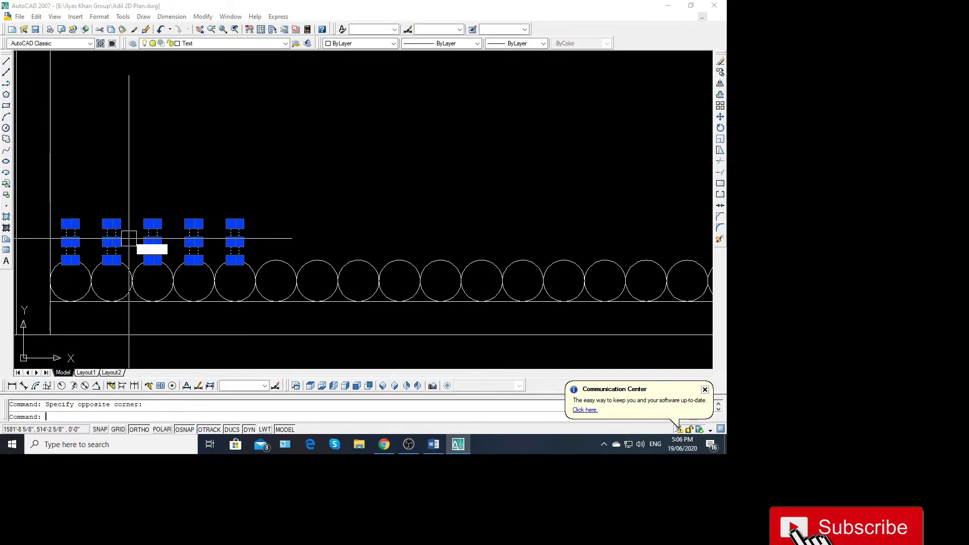
pyautogui.write('co')
pyautogui.press('Return')
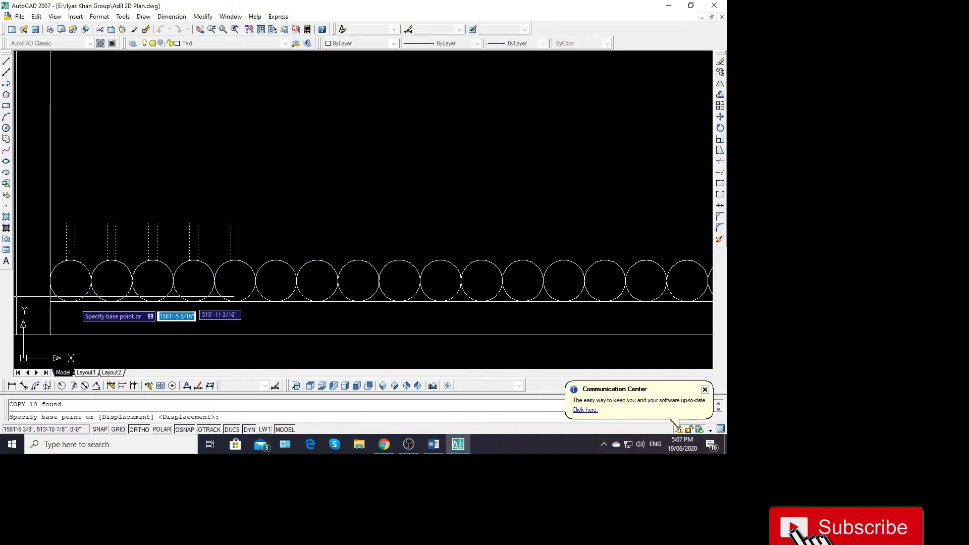
pyautogui.click(72, 280)
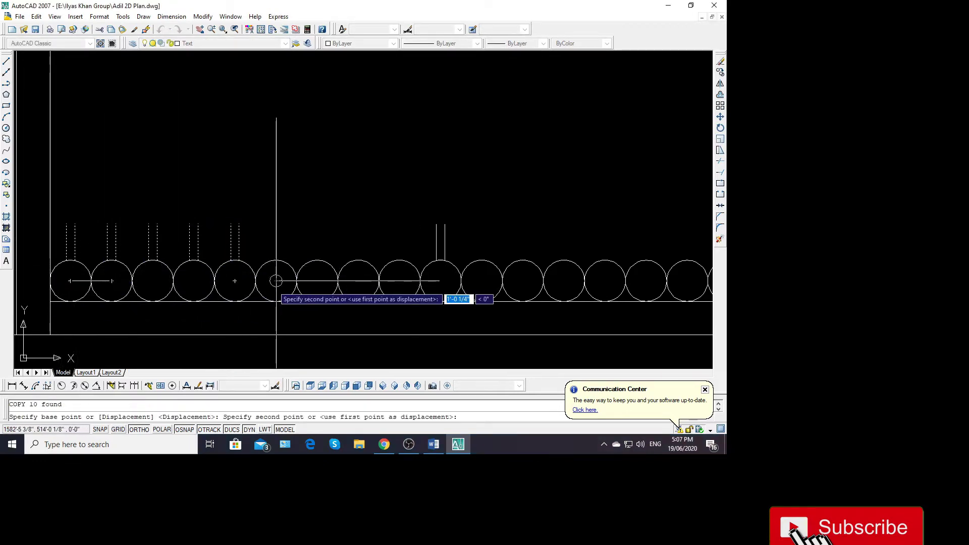
pyautogui.click(278, 301)
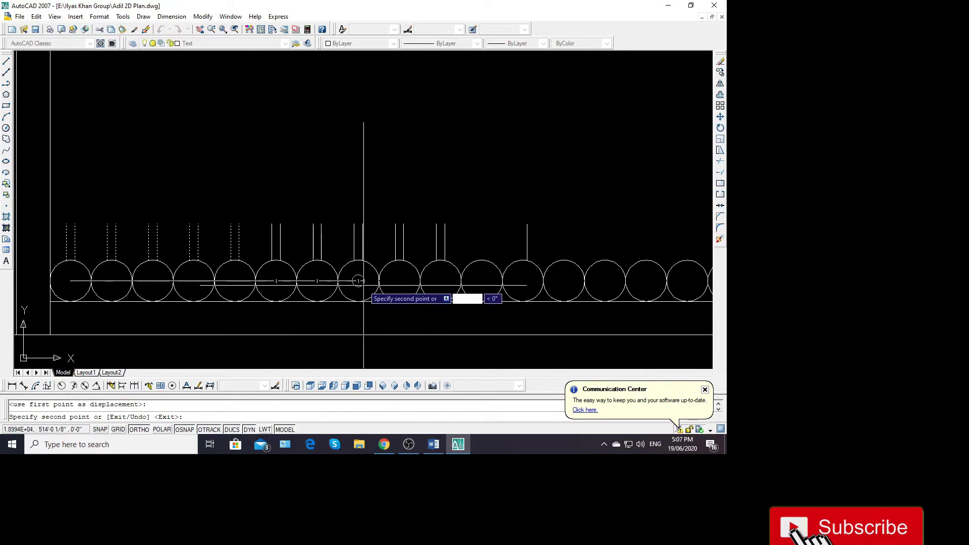
pyautogui.click(482, 280)
pyautogui.press('Escape')
# Copy all existing line pairs twice more to the right to cover the remaining circles
pyautogui.click(682, 246)
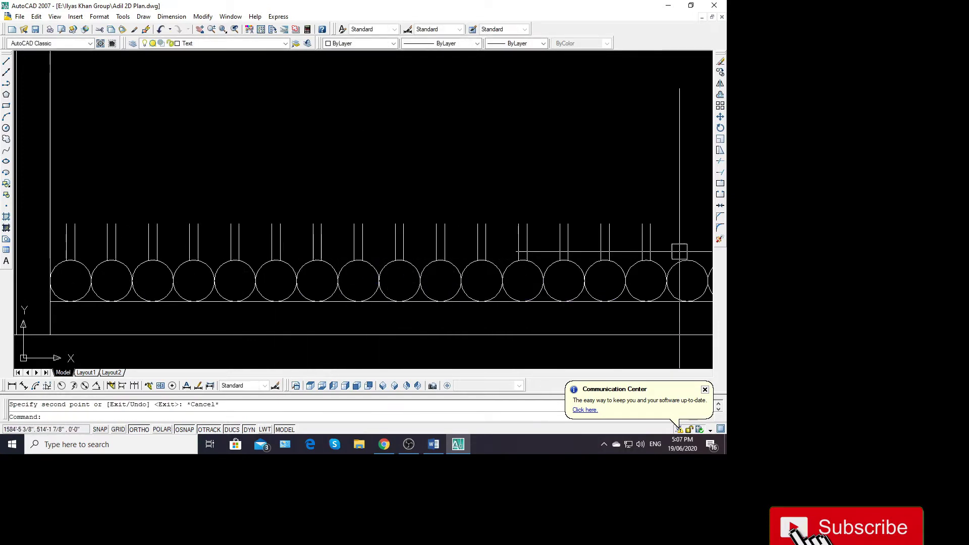
pyautogui.click(62, 187)
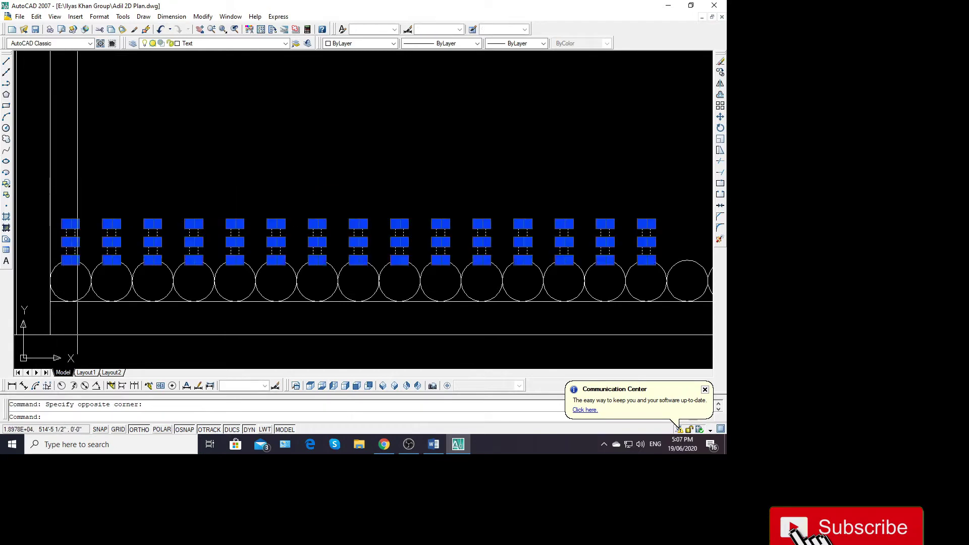
pyautogui.write('co')
pyautogui.press('Return')
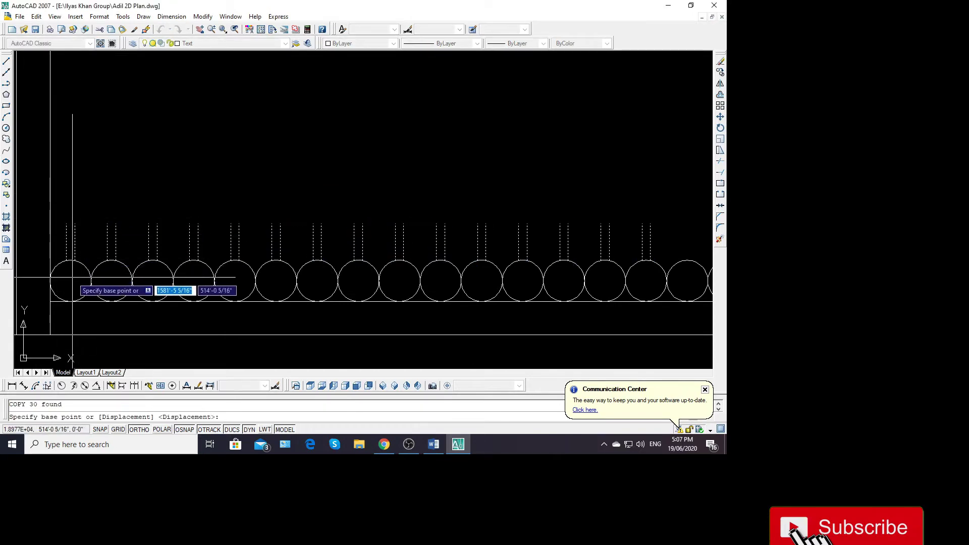
pyautogui.click(75, 260)
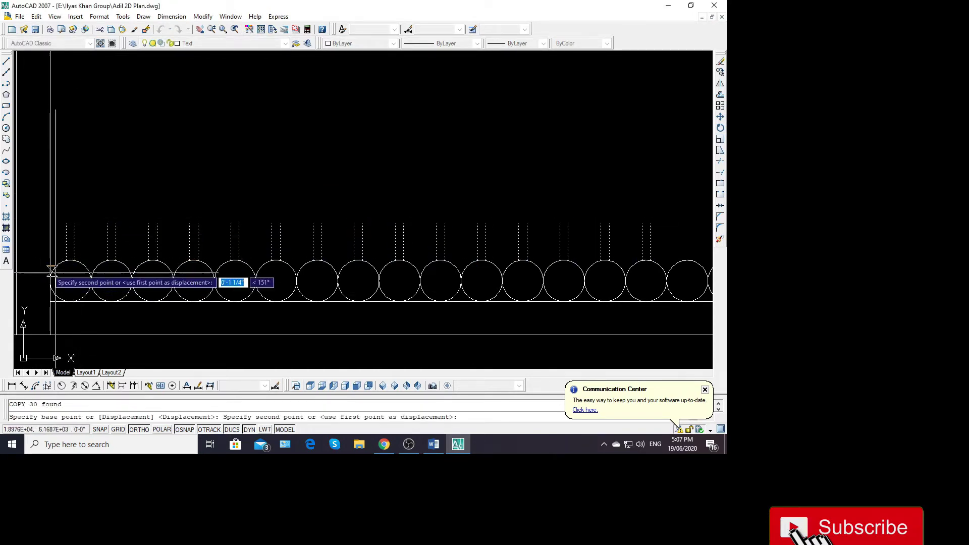
pyautogui.scroll(-2, 202, 275)
pyautogui.scroll(2, 162, 267)
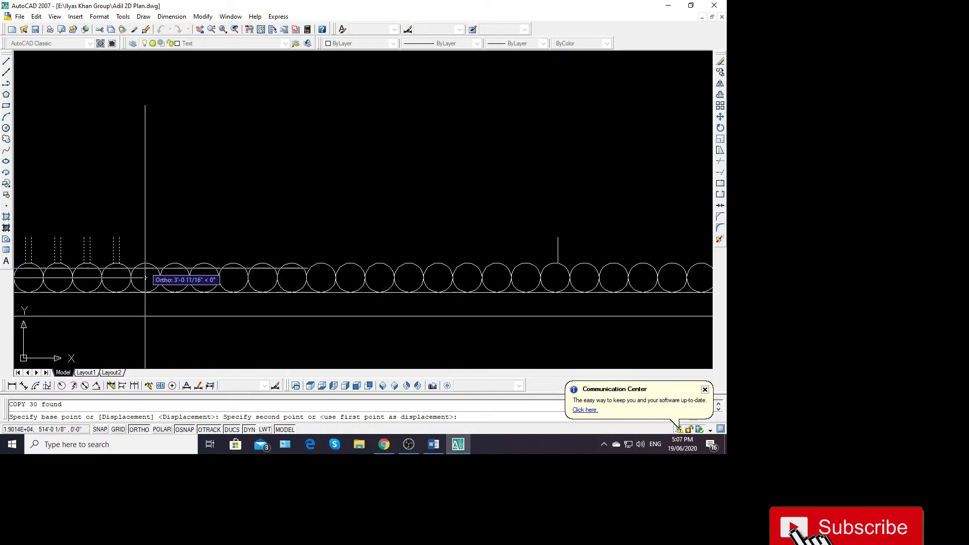
pyautogui.click(353, 278)
pyautogui.scroll(-1, 528, 277)
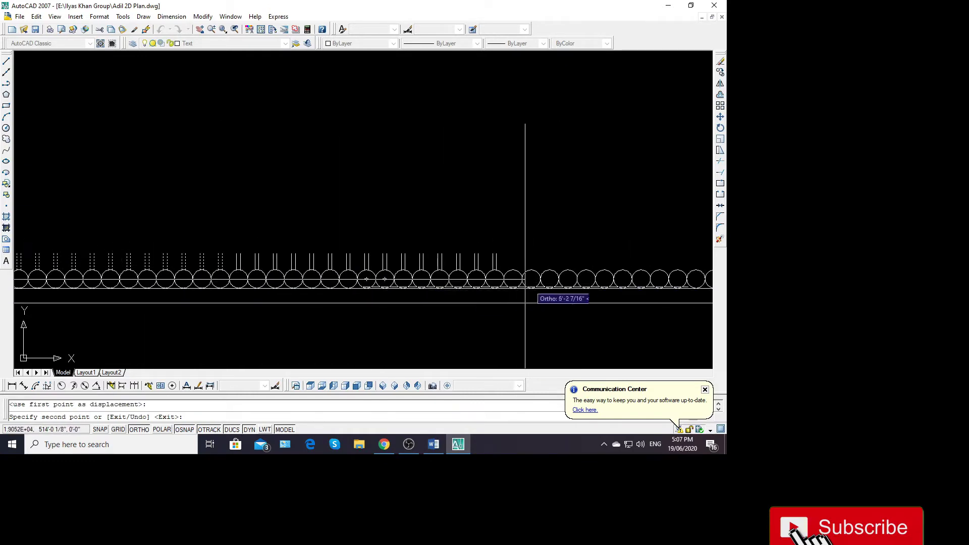
pyautogui.scroll(3, 505, 277)
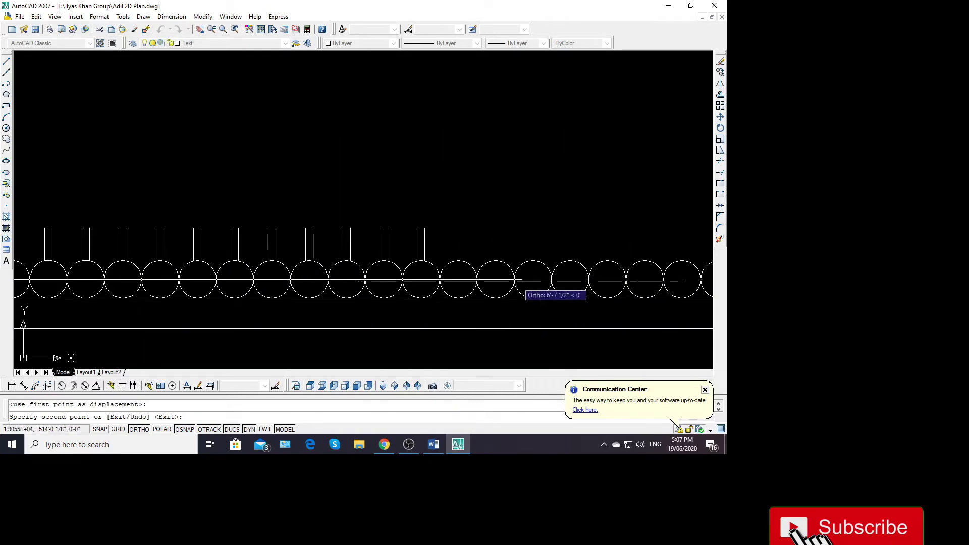
pyautogui.click(459, 280)
pyautogui.scroll(-2, 297, 283)
pyautogui.scroll(-1, 299, 285)
pyautogui.scroll(1, 584, 267)
pyautogui.scroll(2, 590, 277)
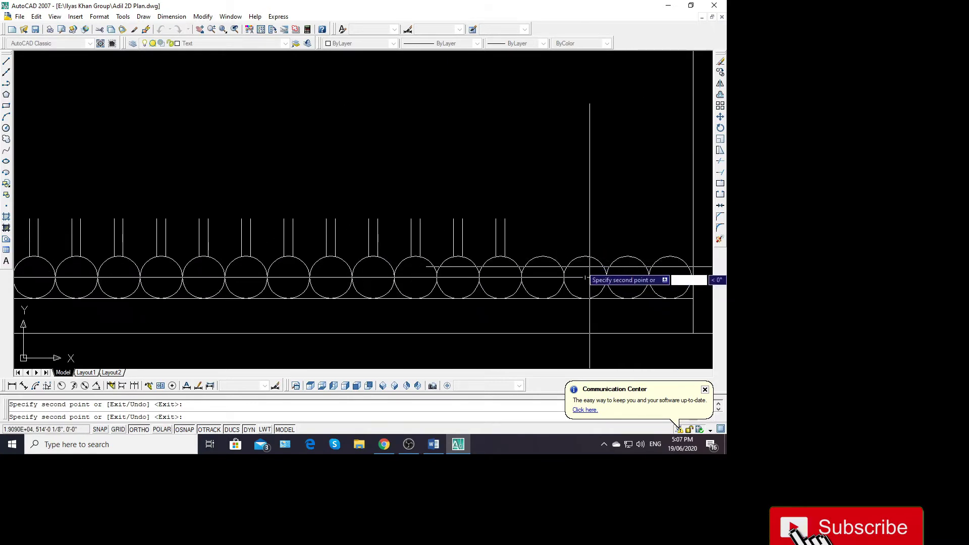
pyautogui.press('Escape')
pyautogui.scroll(-2, 294, 260)
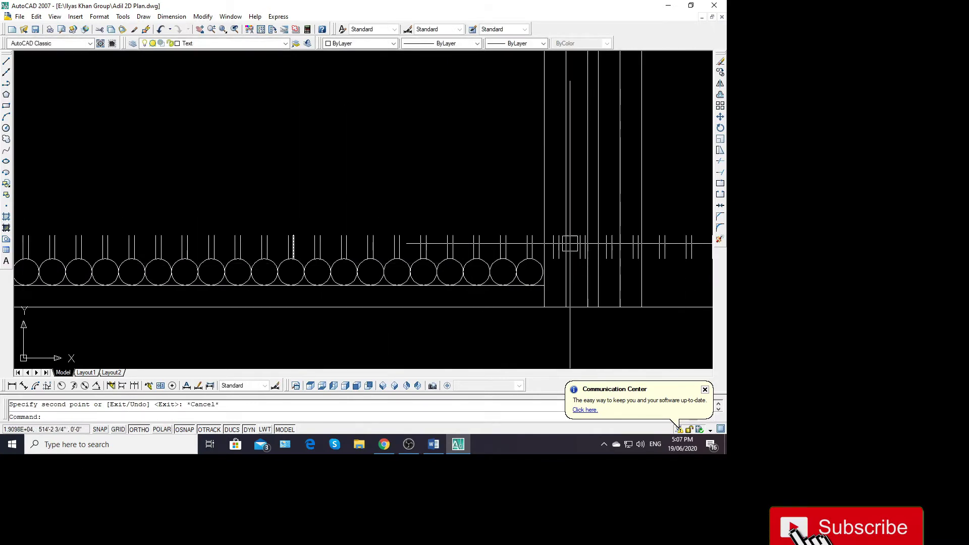
# Delete the stray lines extending past the right end of the circle row
pyautogui.scroll(3, 294, 260)
pyautogui.click(535, 217)
pyautogui.scroll(-3, 534, 217)
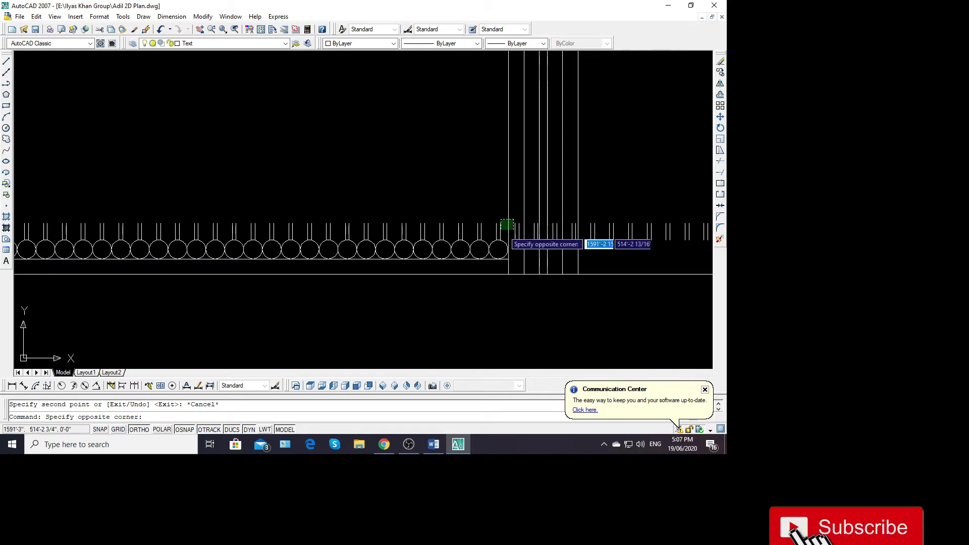
pyautogui.scroll(-2, 540, 250)
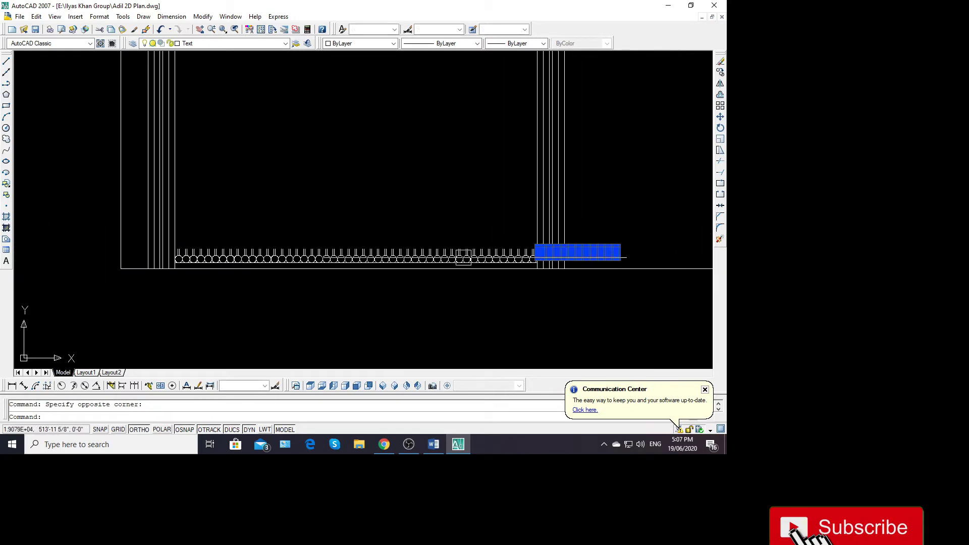
pyautogui.click(621, 259)
pyautogui.press('Delete')
# Crossing-select the entire circle-and-spindle row, from the rightmost circle to the left end
pyautogui.scroll(3, 328, 258)
pyautogui.scroll(-2, 257, 224)
pyautogui.scroll(3, 130, 238)
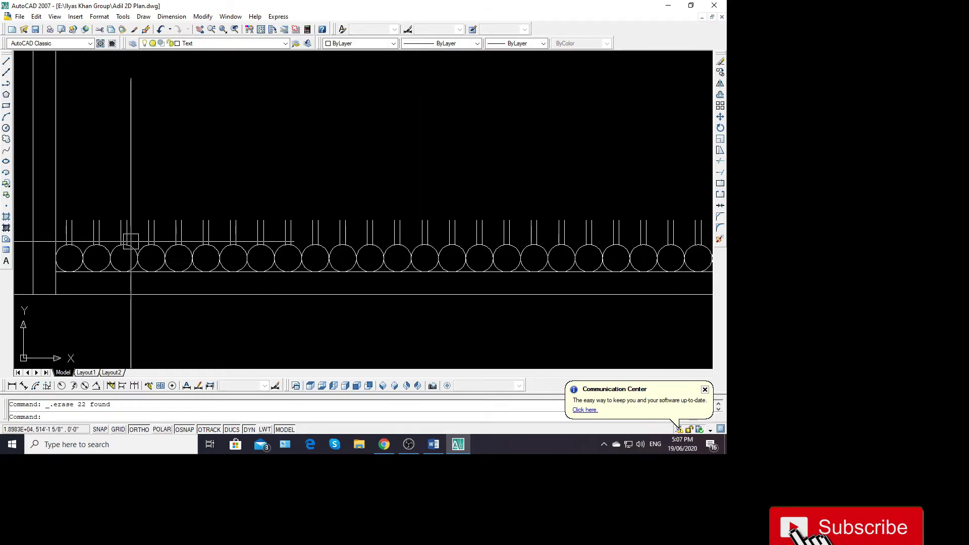
pyautogui.scroll(3, 112, 249)
pyautogui.scroll(-4, 325, 271)
pyautogui.scroll(-2, 332, 268)
pyautogui.scroll(-2, 413, 223)
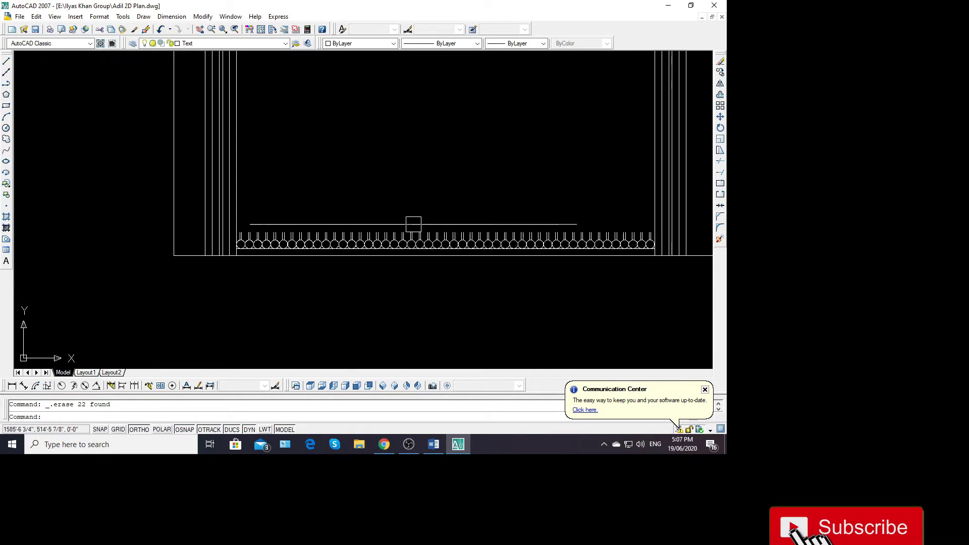
pyautogui.scroll(4, 644, 248)
pyautogui.scroll(2, 649, 238)
pyautogui.click(650, 230)
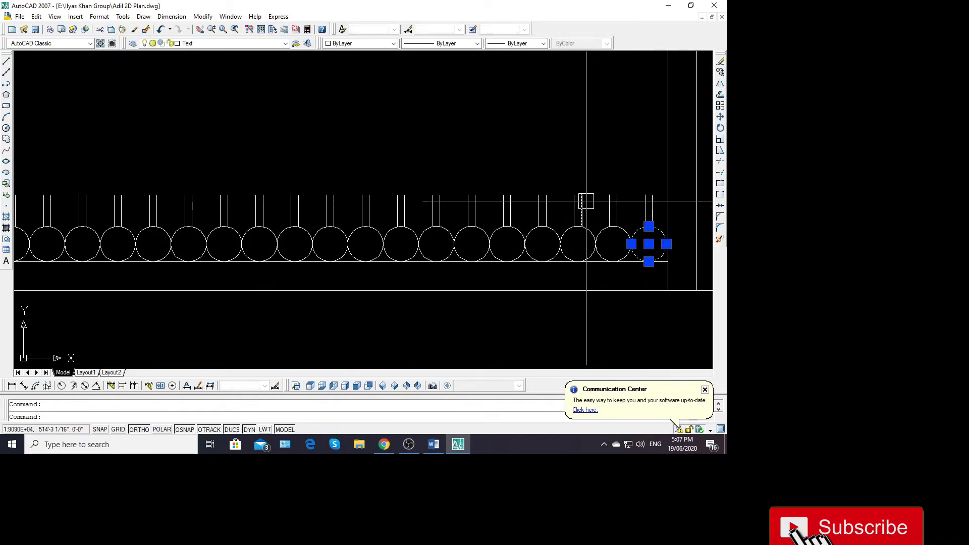
pyautogui.scroll(2, 667, 203)
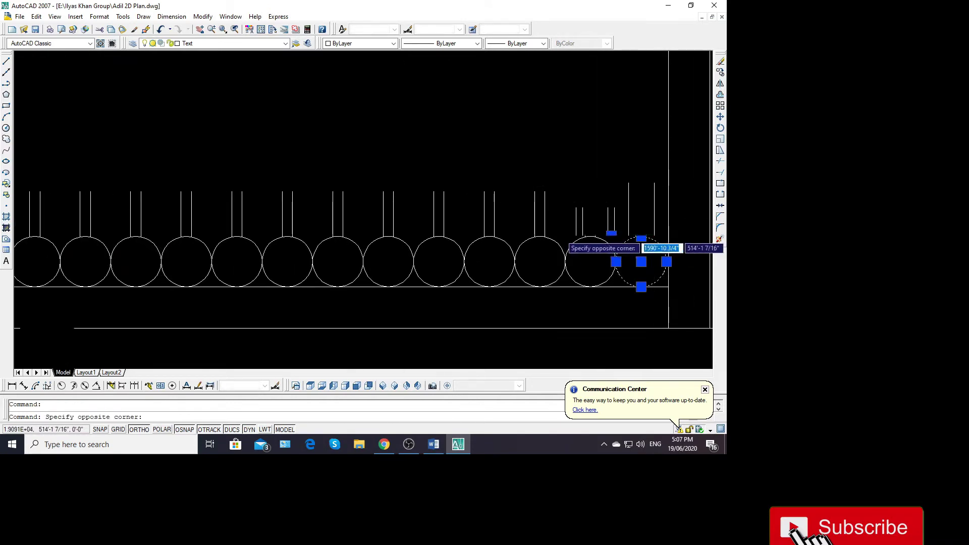
pyautogui.scroll(-3, 565, 204)
pyautogui.scroll(-2, 555, 237)
pyautogui.scroll(2, 197, 242)
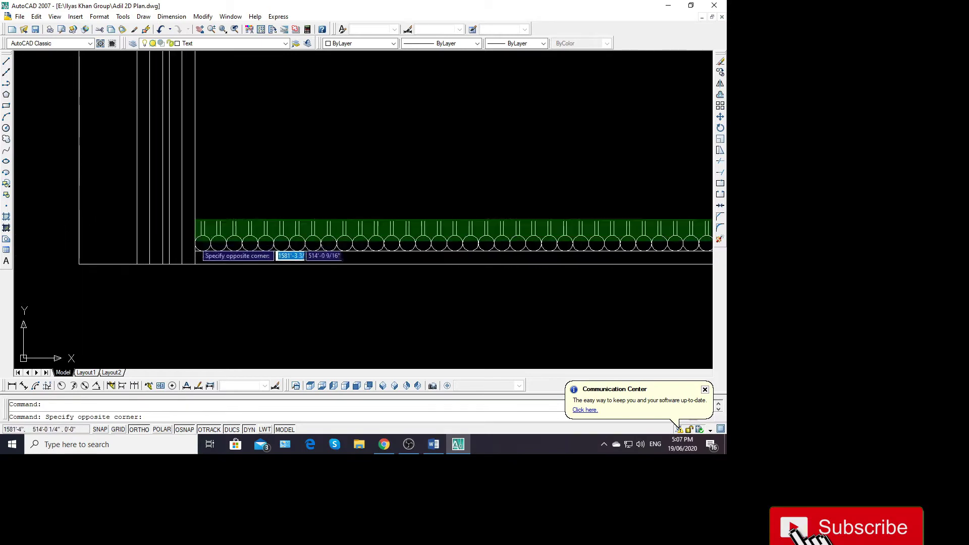
pyautogui.click(200, 240)
pyautogui.scroll(3, 212, 241)
pyautogui.scroll(-4, 217, 242)
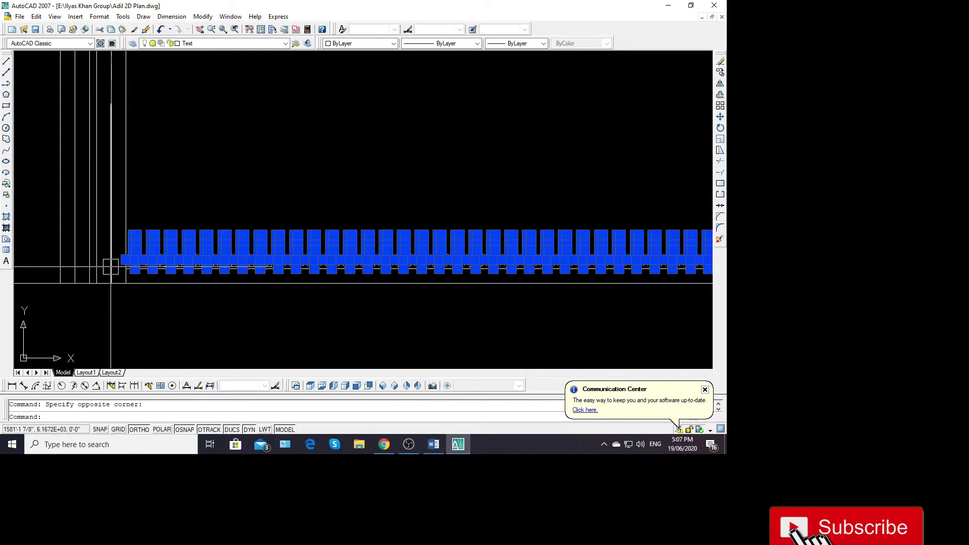
# Start the gate block definition and window-select the left and middle stretches of the row
pyautogui.click(6, 197)
pyautogui.write('gate')
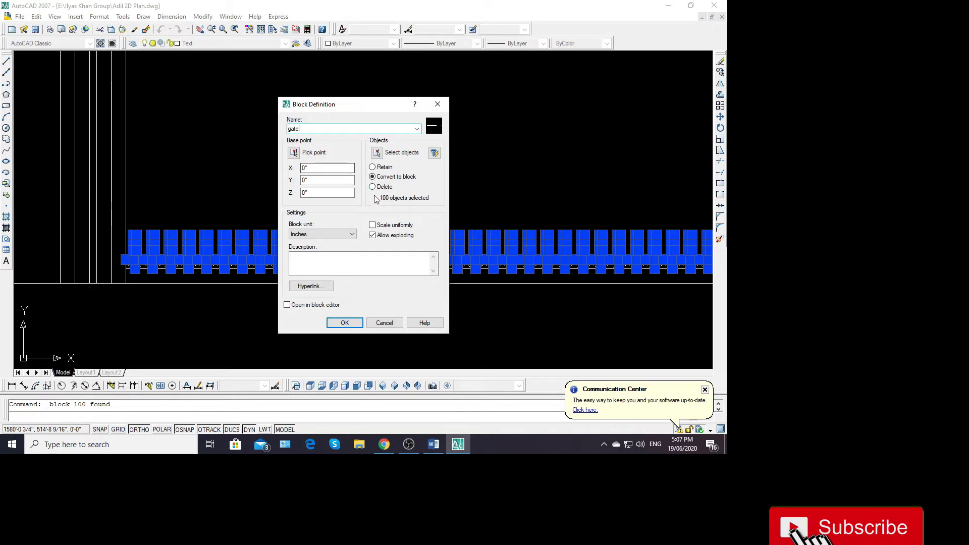
pyautogui.click(378, 153)
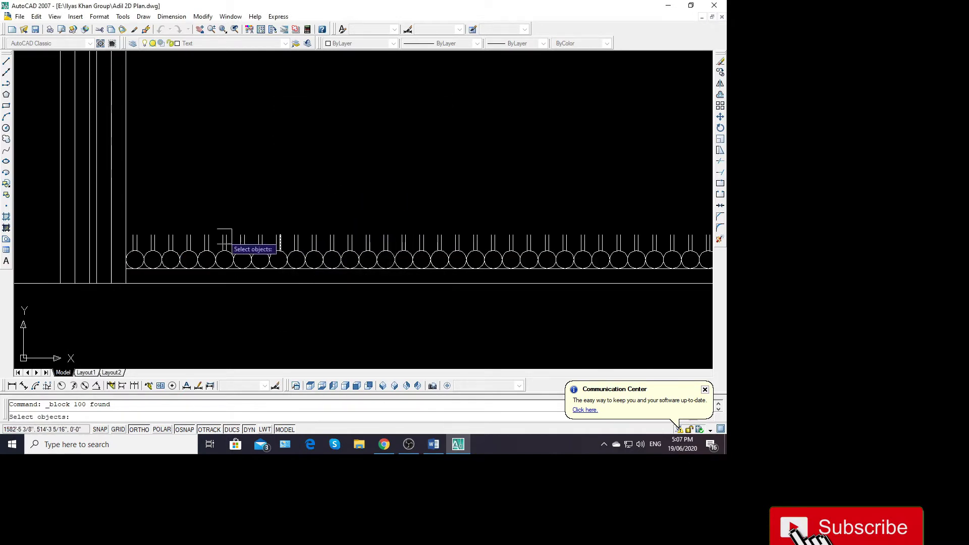
pyautogui.scroll(2, 180, 239)
pyautogui.scroll(2, 152, 242)
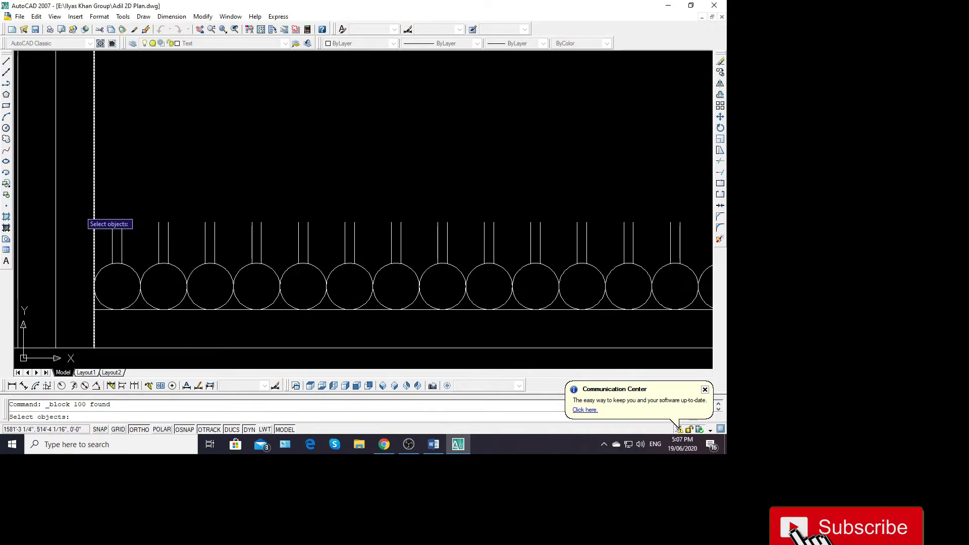
pyautogui.click(437, 335)
pyautogui.scroll(-2, 178, 262)
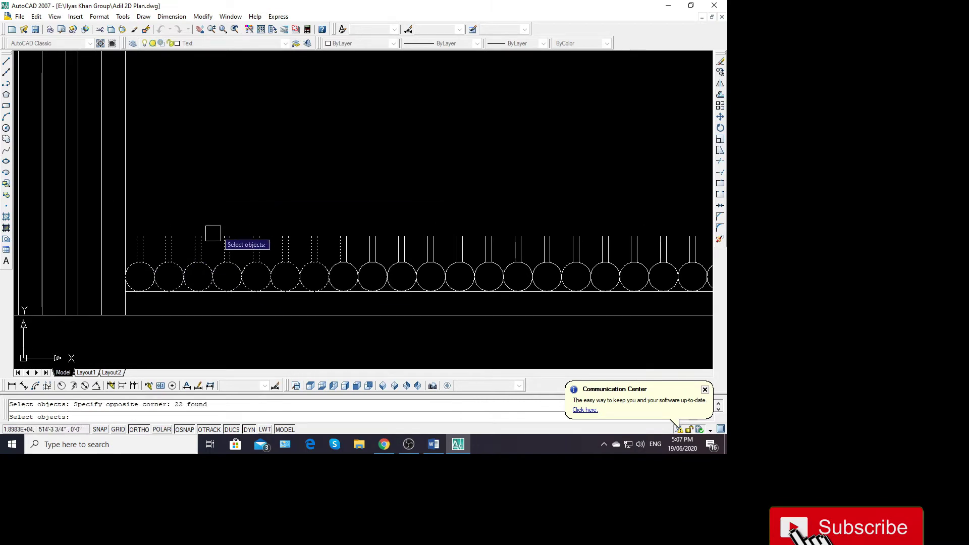
pyautogui.click(244, 196)
pyautogui.click(620, 340)
pyautogui.scroll(-2, 418, 281)
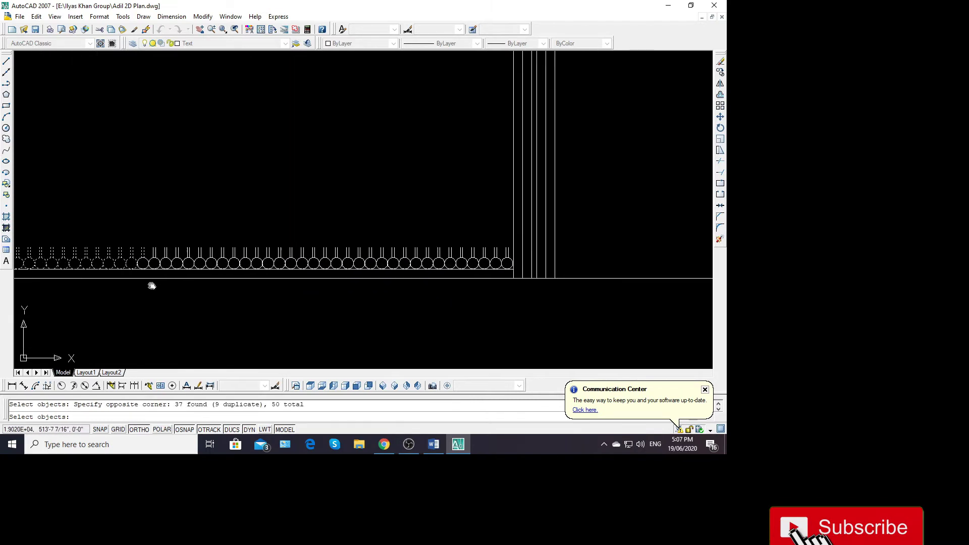
pyautogui.scroll(2, 151, 284)
# Add the remaining row objects and create the 147-object gate block
pyautogui.click(92, 199)
pyautogui.click(480, 335)
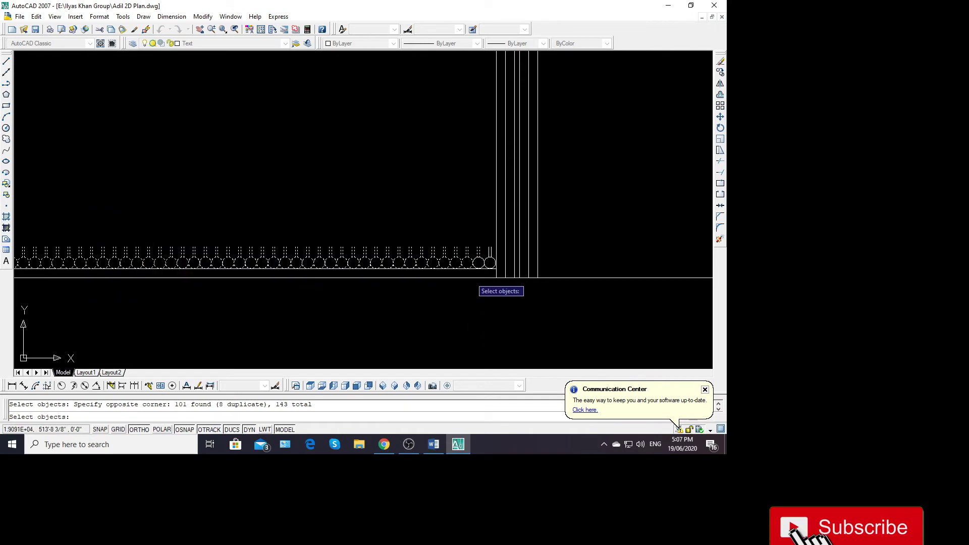
pyautogui.click(490, 263)
pyautogui.press('Return')
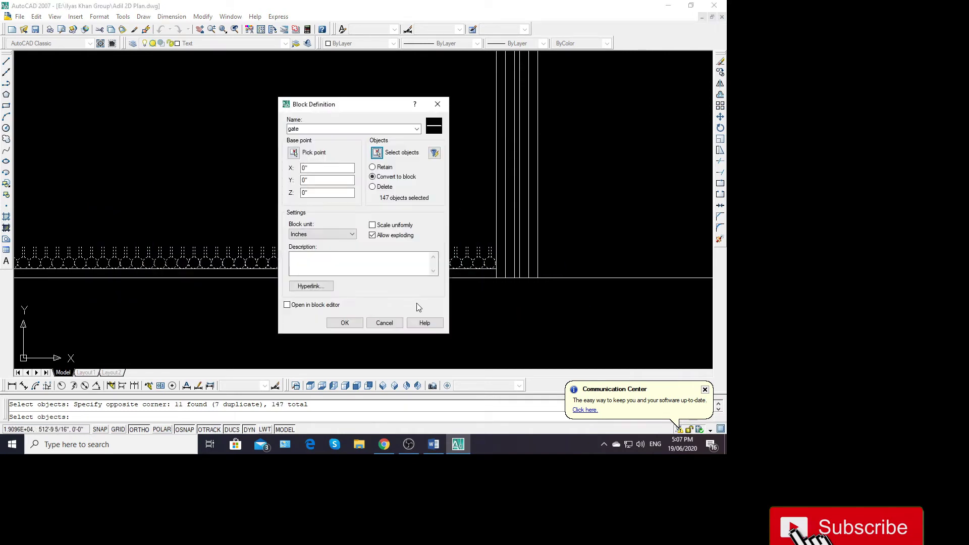
pyautogui.click(345, 323)
pyautogui.scroll(-3, 260, 282)
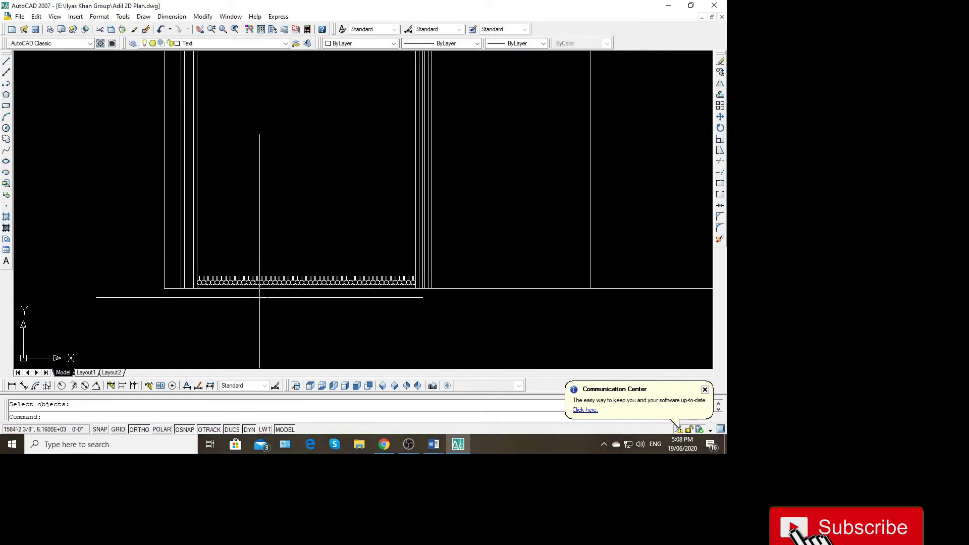
pyautogui.scroll(3, 217, 301)
# Mirror the gate row about a horizontal line at the spindle tops, keeping the original
pyautogui.click(216, 301)
pyautogui.scroll(4, 132, 255)
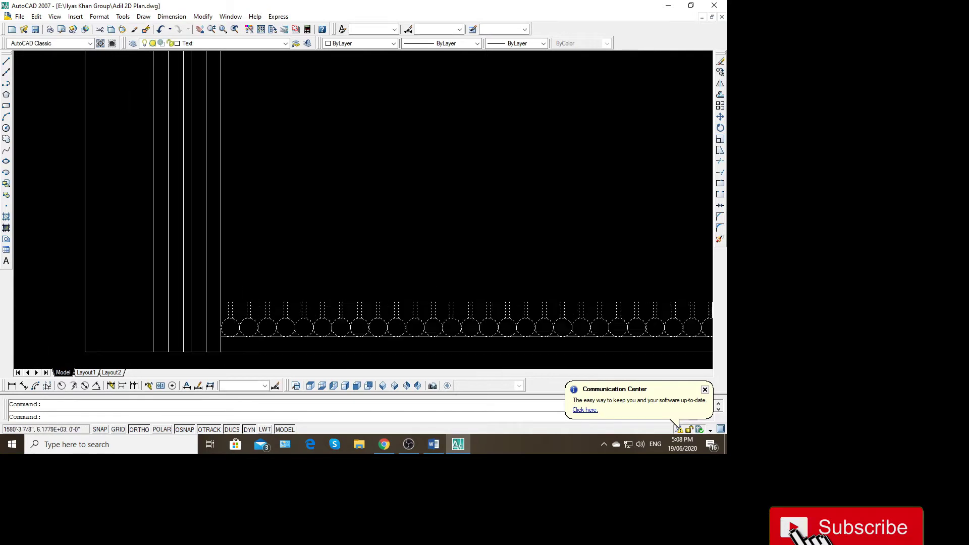
pyautogui.scroll(1, 213, 308)
pyautogui.write('mi')
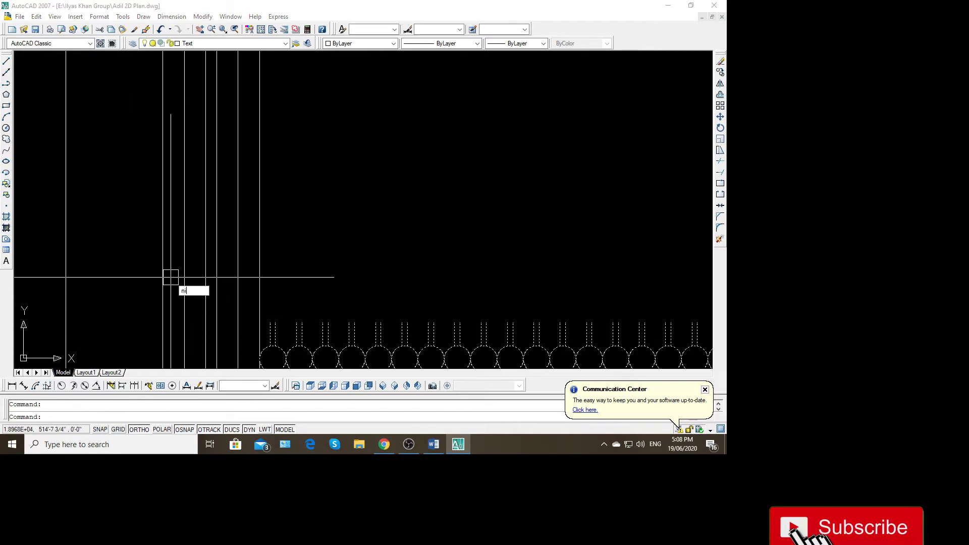
pyautogui.press('Return')
pyautogui.press('Escape')
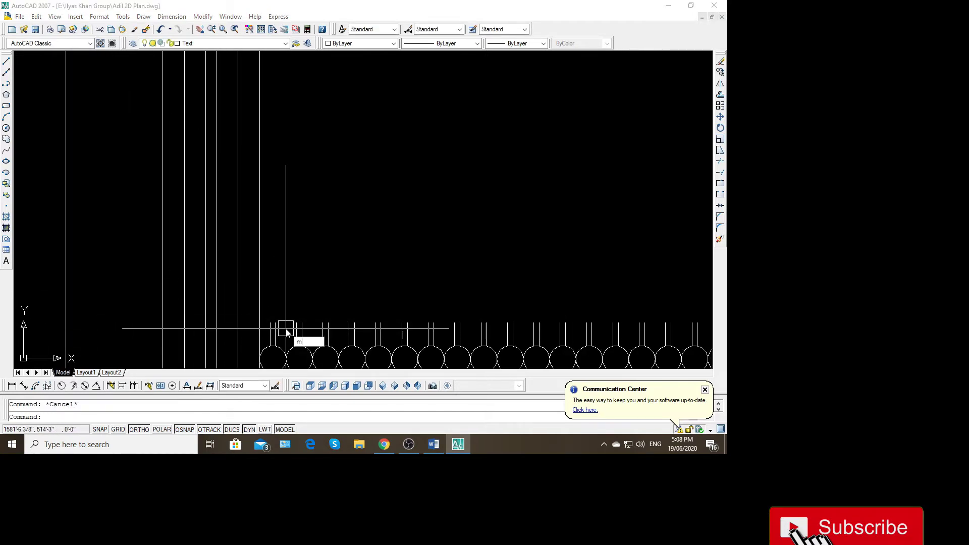
pyautogui.write('i')
pyautogui.press('Return')
pyautogui.click(281, 326)
pyautogui.press('Return')
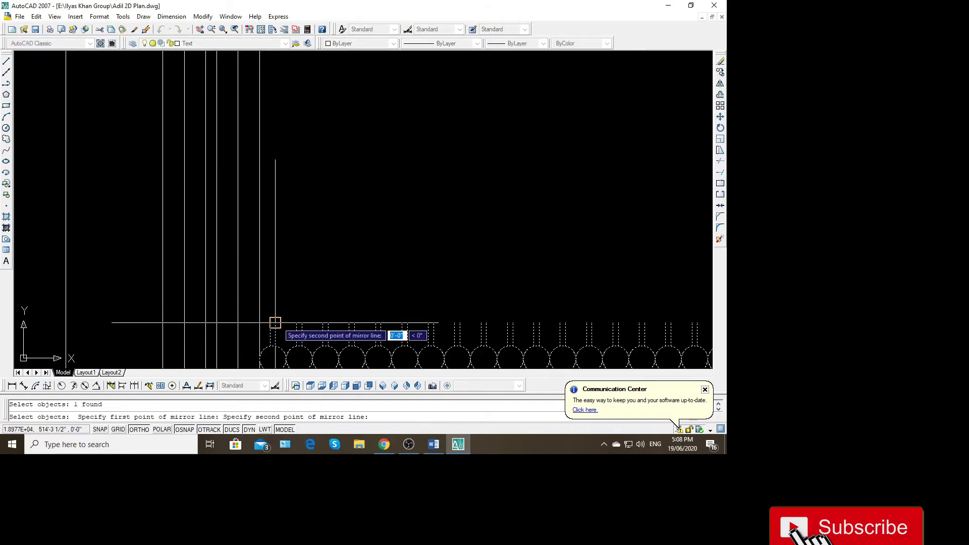
pyautogui.click(303, 323)
pyautogui.press('Return')
# Select both the bottom and top circle rows and start another MI mirror
pyautogui.scroll(-3, 151, 303)
pyautogui.scroll(-2, 169, 303)
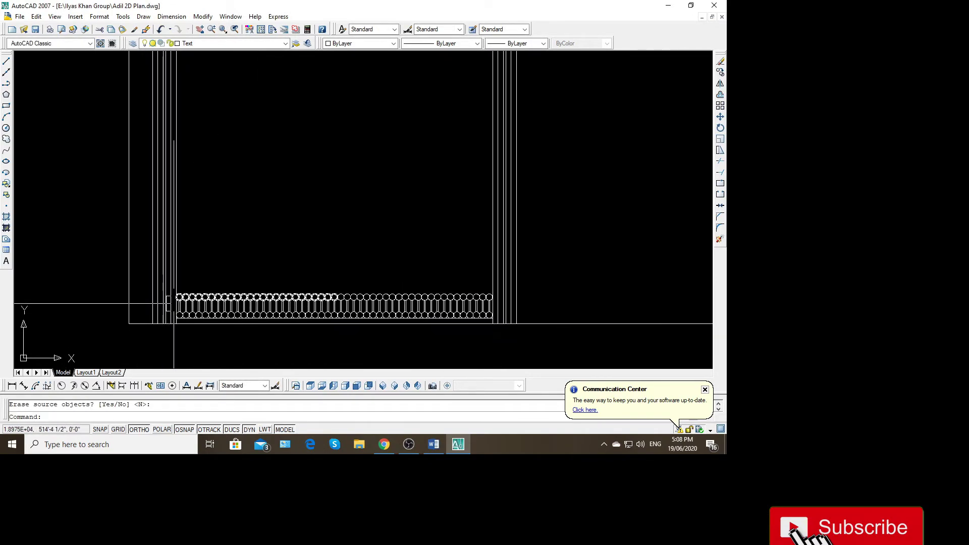
pyautogui.scroll(1, 217, 308)
pyautogui.scroll(2, 268, 310)
pyautogui.scroll(1, 268, 313)
pyautogui.click(267, 313)
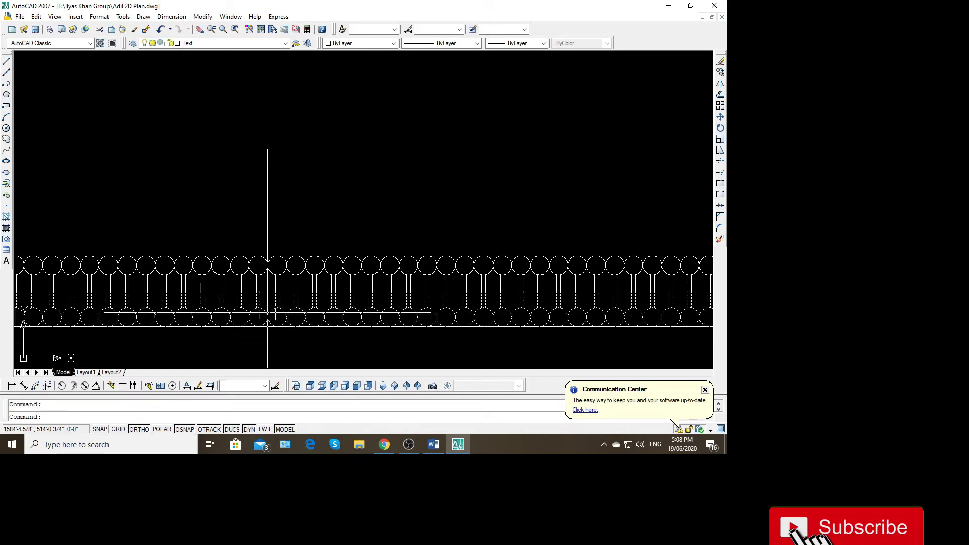
pyautogui.click(276, 288)
pyautogui.write('m')
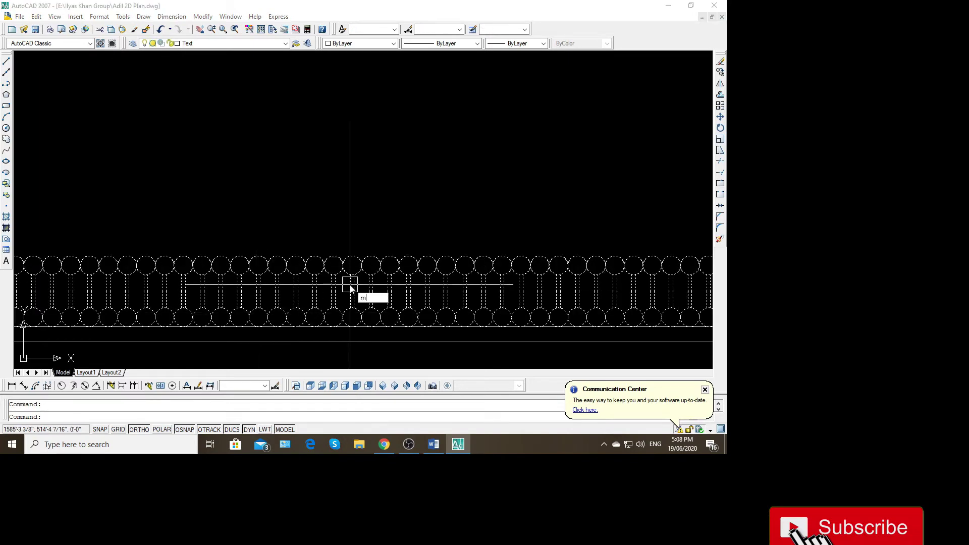
pyautogui.write('i')
pyautogui.press('Return')
# Cancel the second mirror and begin copying the selected circle
pyautogui.scroll(-2, 268, 297)
pyautogui.scroll(1, 257, 275)
pyautogui.scroll(1, 225, 285)
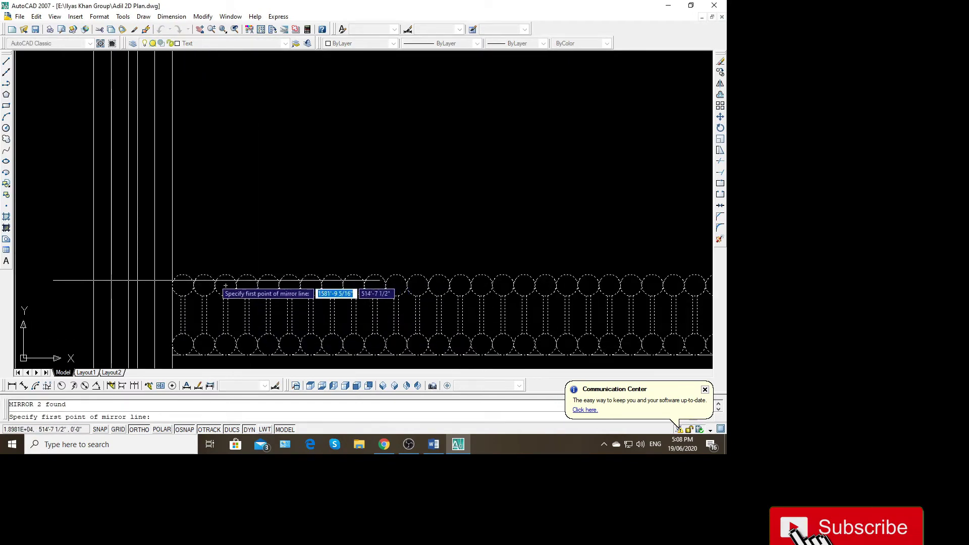
pyautogui.scroll(-1, 226, 286)
pyautogui.press('Escape')
pyautogui.scroll(2, 245, 303)
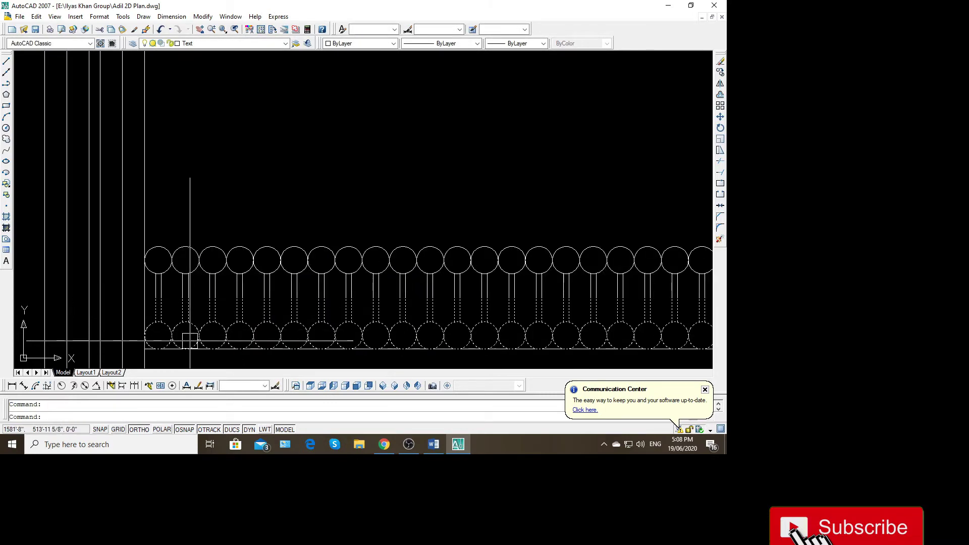
pyautogui.write('co')
pyautogui.press('Return')
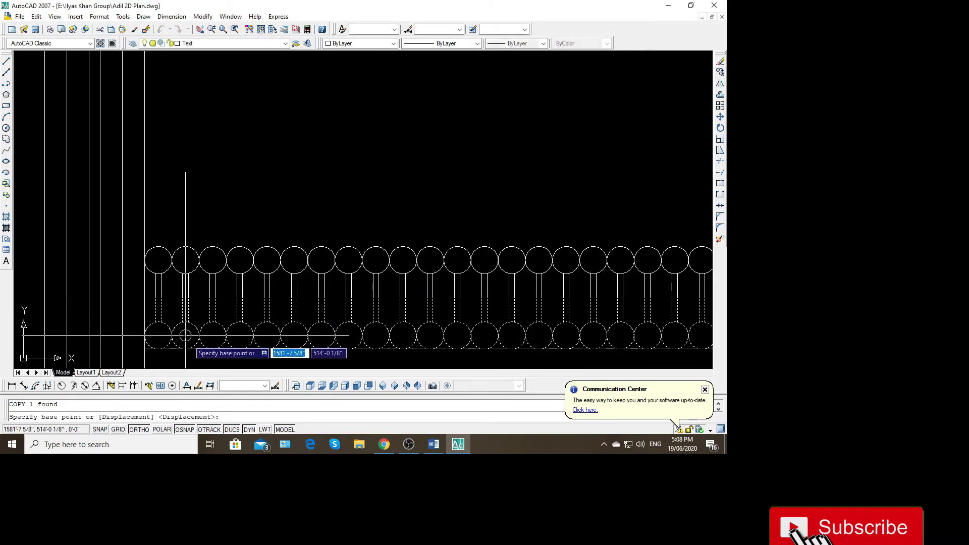
# Set a copy base point on a lower circle, then cancel the copy
pyautogui.click(158, 348)
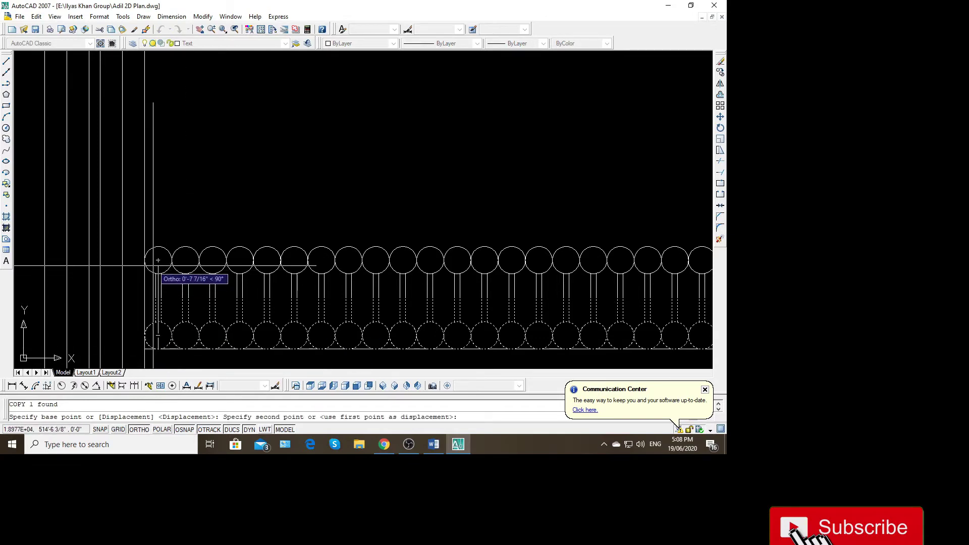
pyautogui.scroll(-2, 154, 283)
pyautogui.scroll(-1, 153, 316)
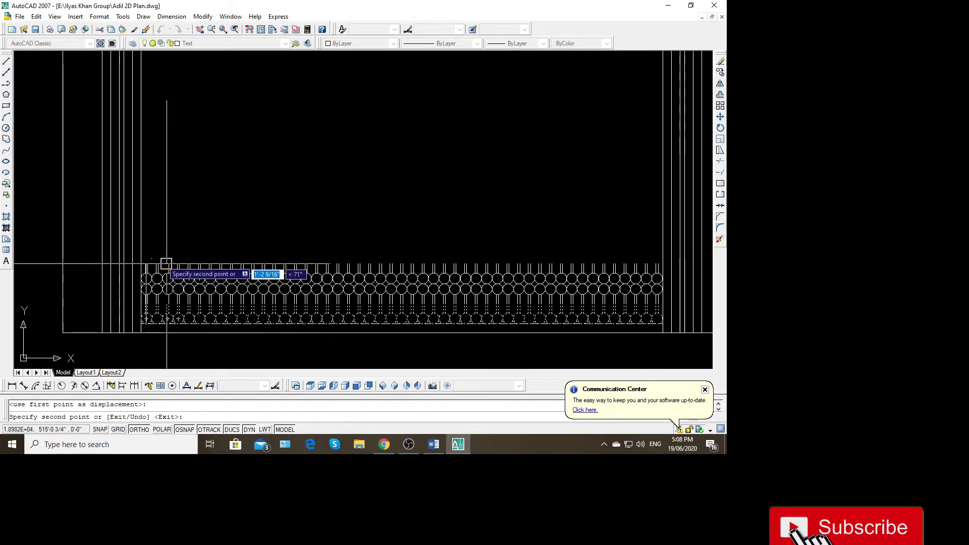
pyautogui.scroll(2, 151, 264)
pyautogui.press('Escape')
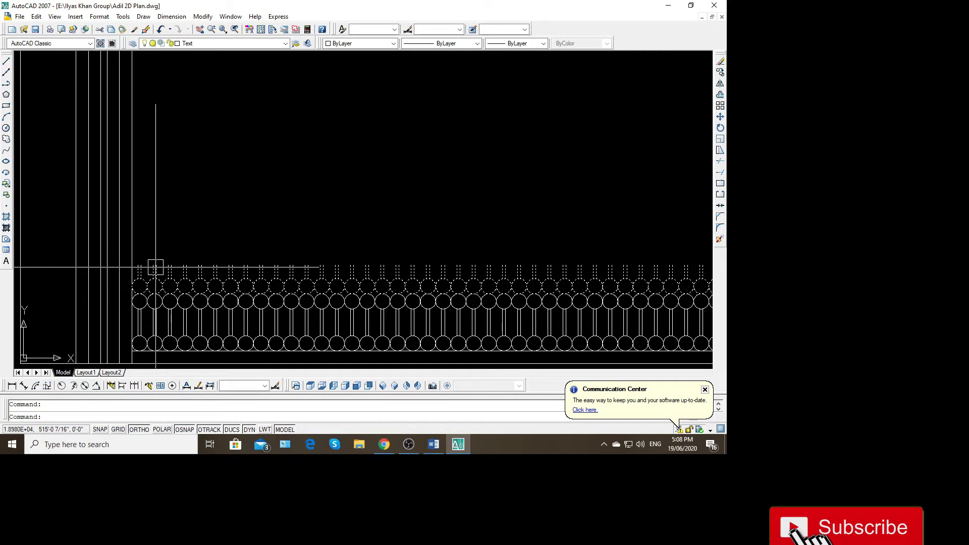
pyautogui.write('m')
# Mirror the selected rows downward, keeping the original rows
pyautogui.press('Return')
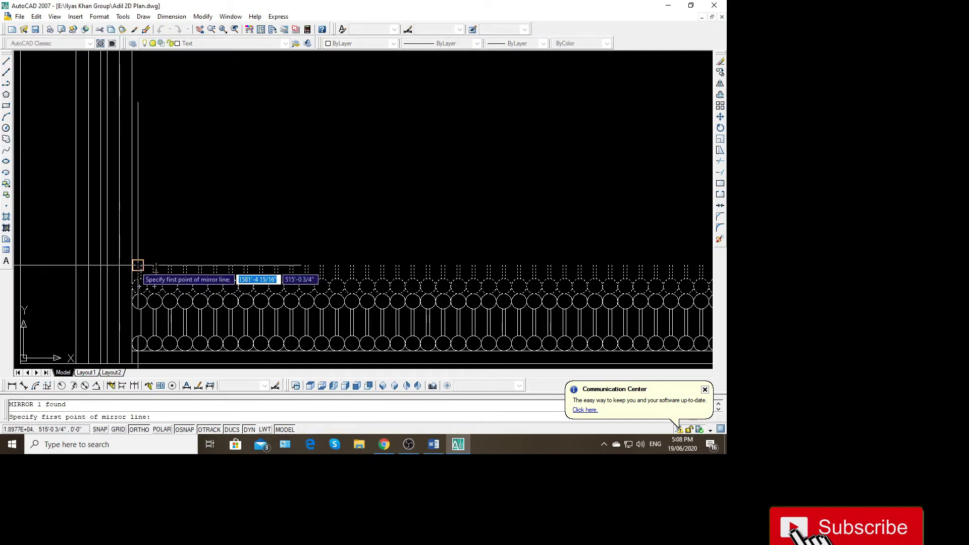
pyautogui.click(65, 256)
pyautogui.press('Return')
pyautogui.scroll(-2, 65, 257)
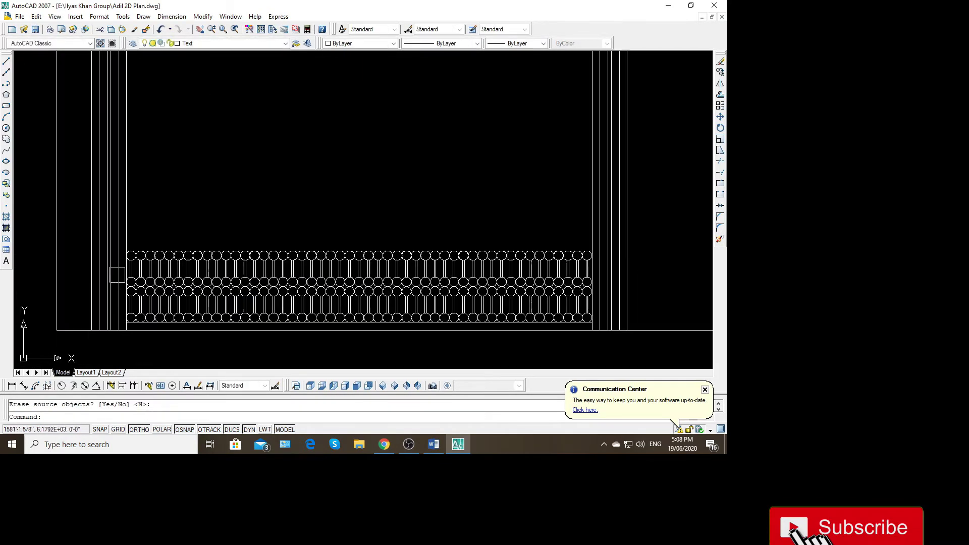
pyautogui.scroll(3, 166, 309)
pyautogui.scroll(-1, 166, 309)
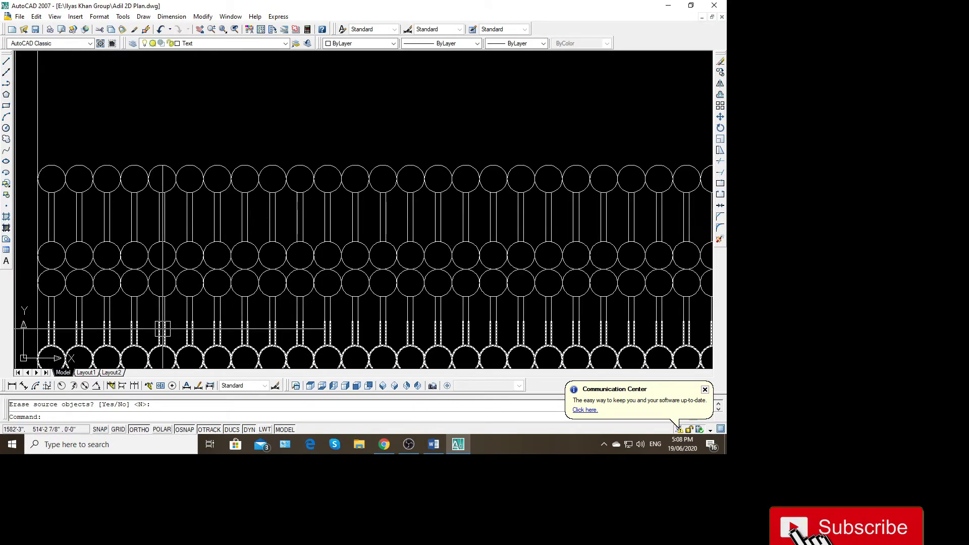
# Select all the circle rows and copy them upward twice above the originals
pyautogui.moveTo(165, 309); pyautogui.dragTo(192, 206, button='middle')
pyautogui.click(233, 168)
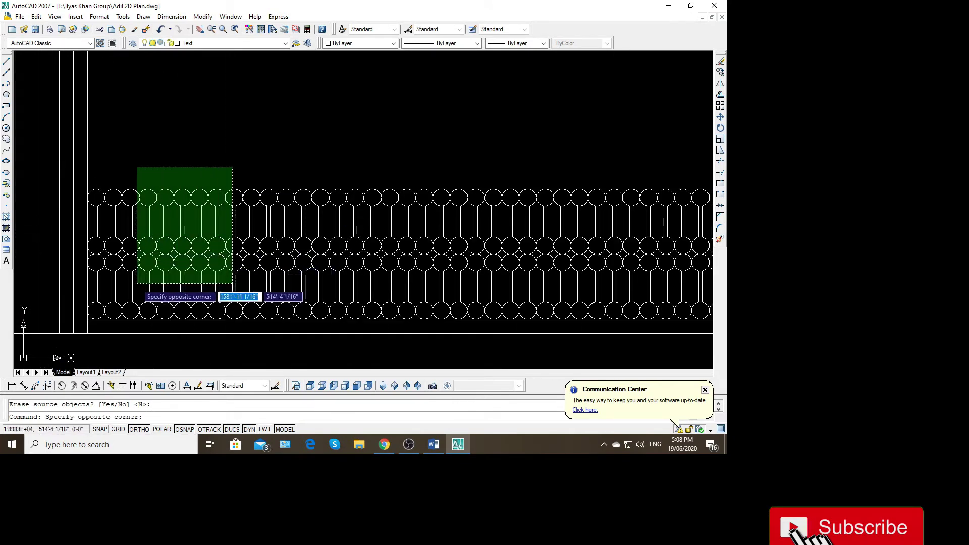
pyautogui.click(138, 291)
pyautogui.write('o')
pyautogui.press('Return')
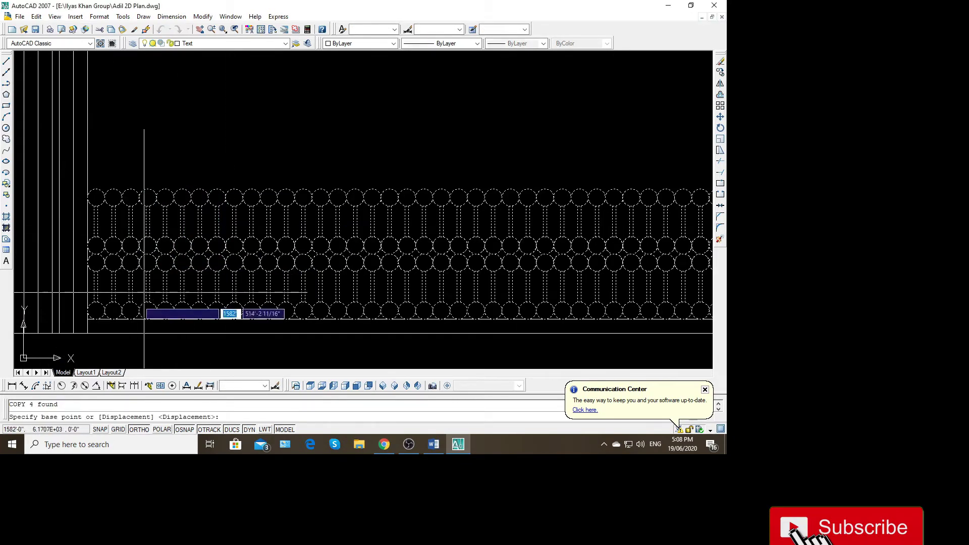
pyautogui.scroll(3, 145, 295)
pyautogui.scroll(-4, 100, 300)
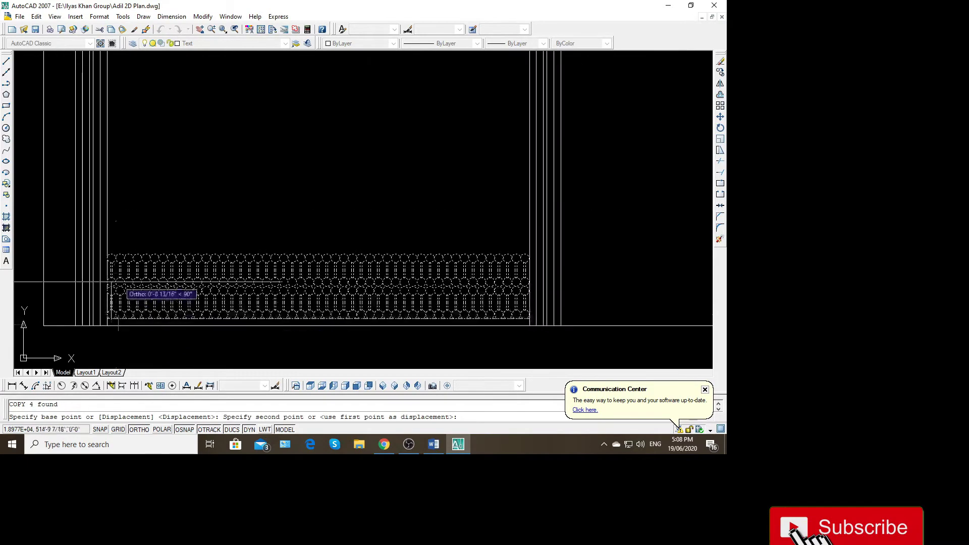
pyautogui.scroll(3, 119, 281)
pyautogui.click(97, 239)
pyautogui.scroll(-3, 104, 300)
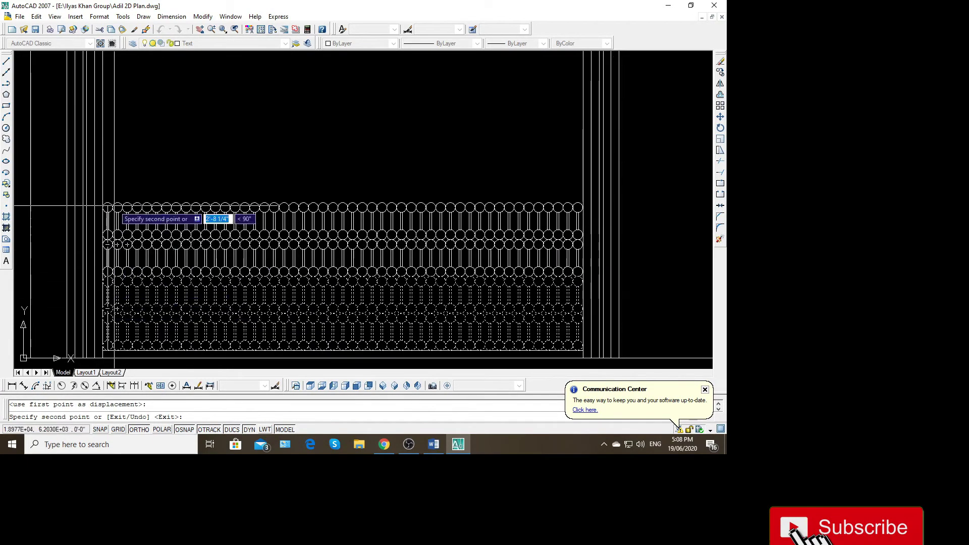
pyautogui.scroll(3, 100, 218)
pyautogui.click(100, 221)
# Finish copying and delete the stray object at the top of the pattern
pyautogui.scroll(-3, 116, 273)
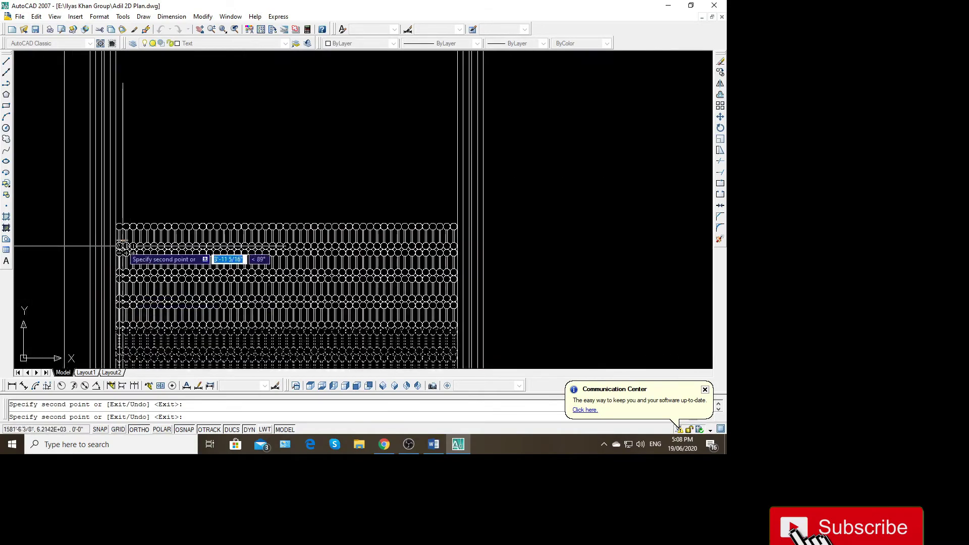
pyautogui.scroll(3, 120, 238)
pyautogui.scroll(2, 105, 225)
pyautogui.scroll(-1, 105, 225)
pyautogui.scroll(-2, 86, 223)
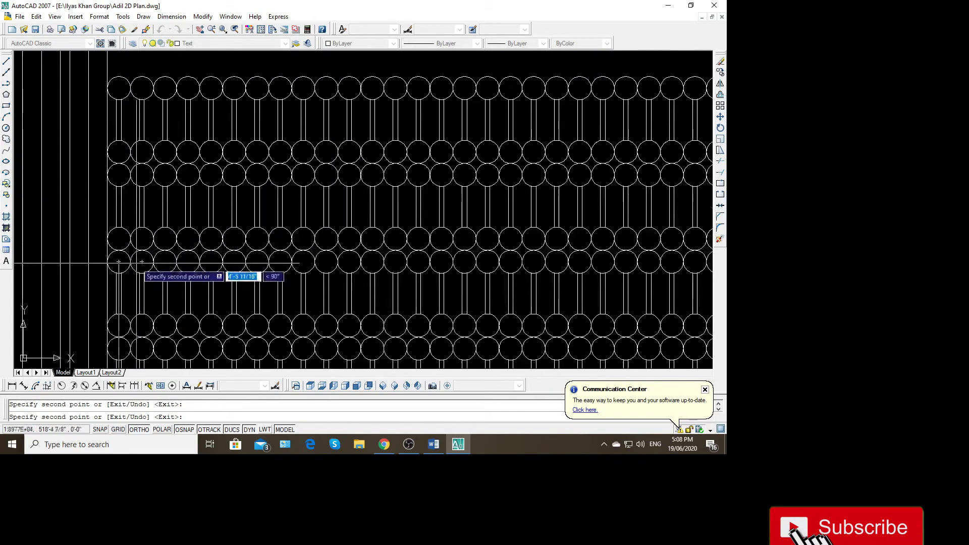
pyautogui.scroll(2, 141, 184)
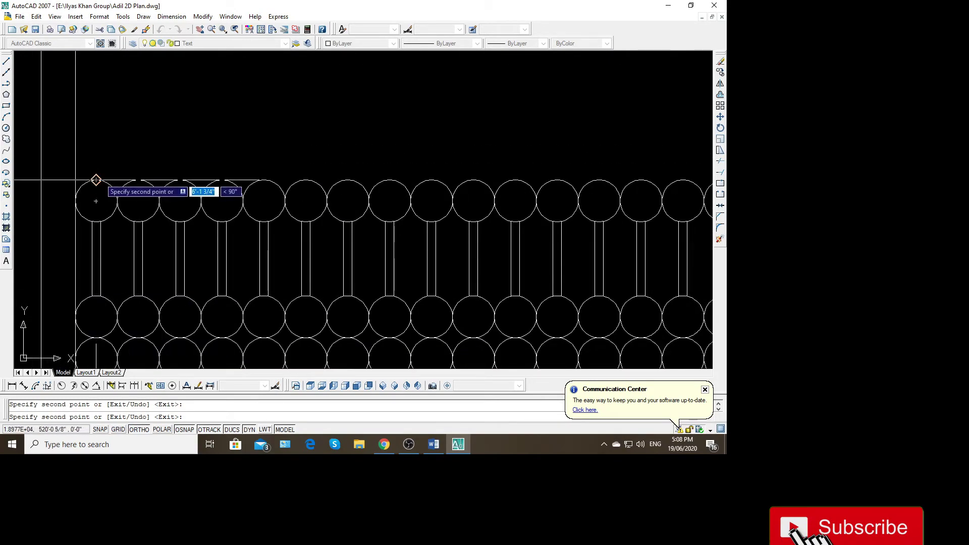
pyautogui.scroll(-2, 101, 212)
pyautogui.scroll(-2, 151, 222)
pyautogui.scroll(2, 104, 200)
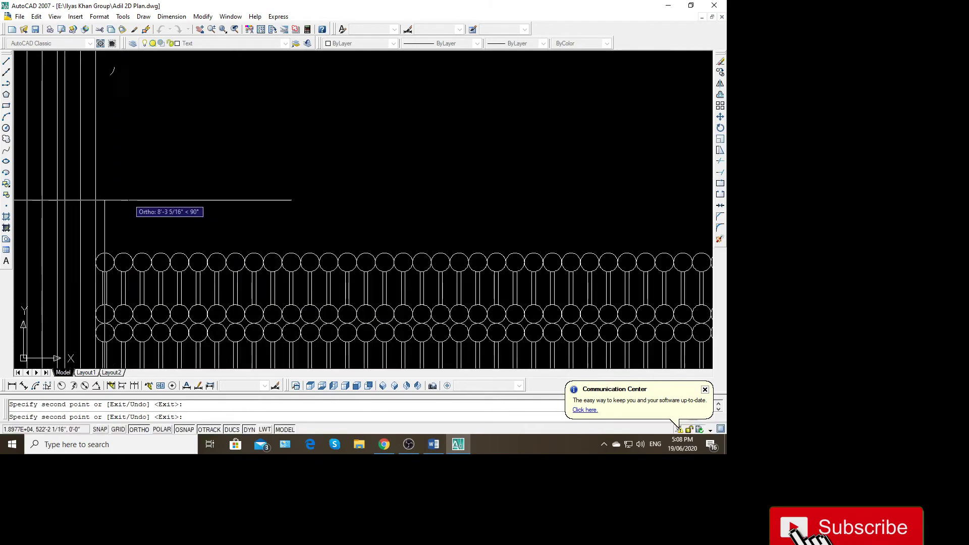
pyautogui.scroll(-2, 105, 253)
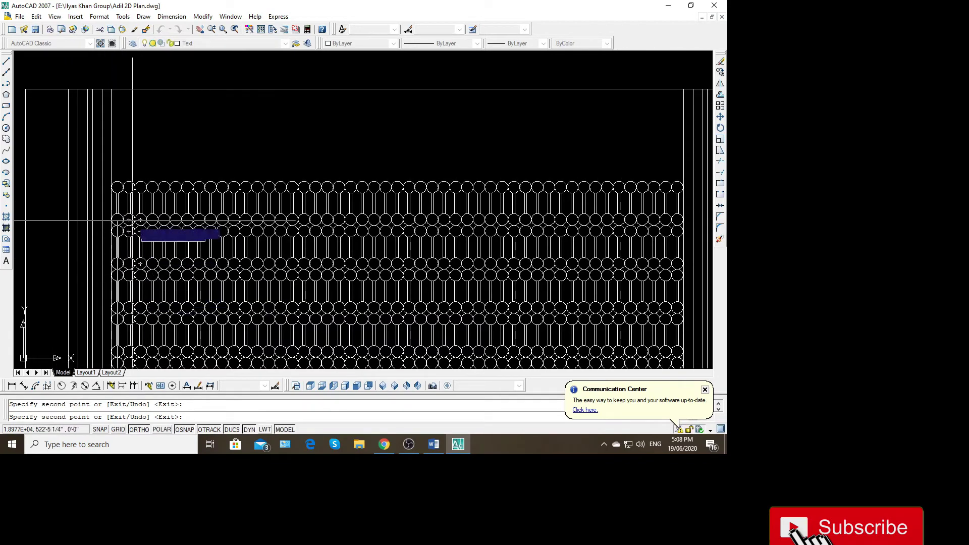
pyautogui.scroll(-1, 127, 187)
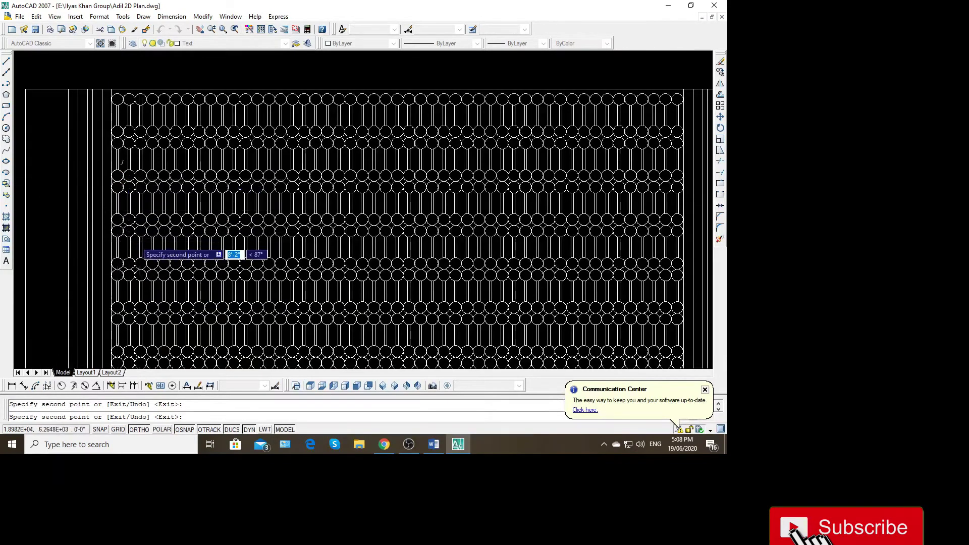
pyautogui.press('Escape')
pyautogui.scroll(-2, 151, 243)
pyautogui.scroll(-1, 196, 214)
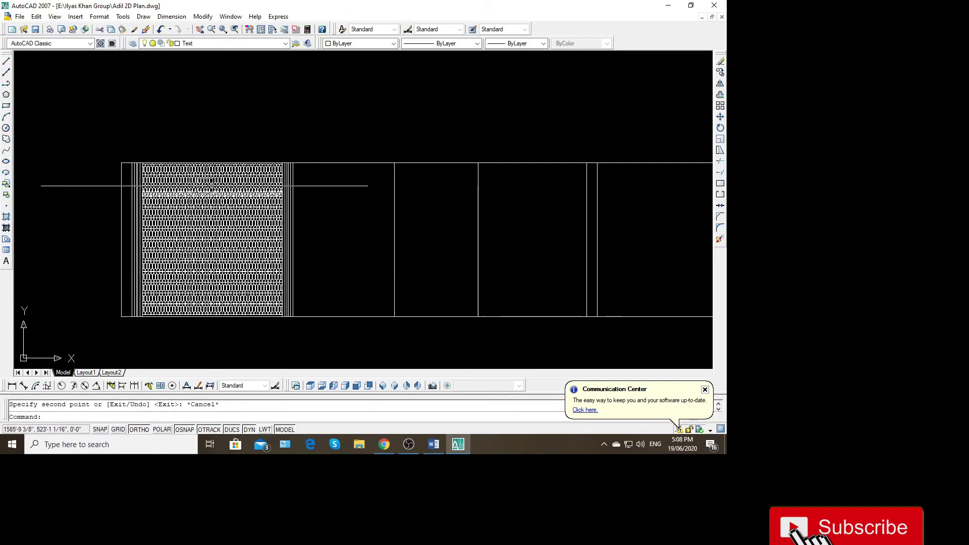
pyautogui.scroll(3, 205, 186)
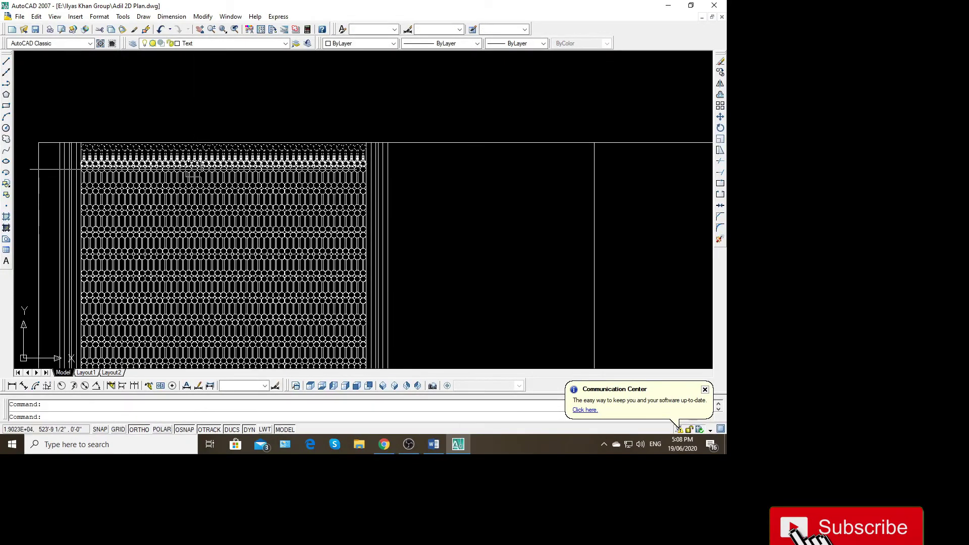
pyautogui.press('Delete')
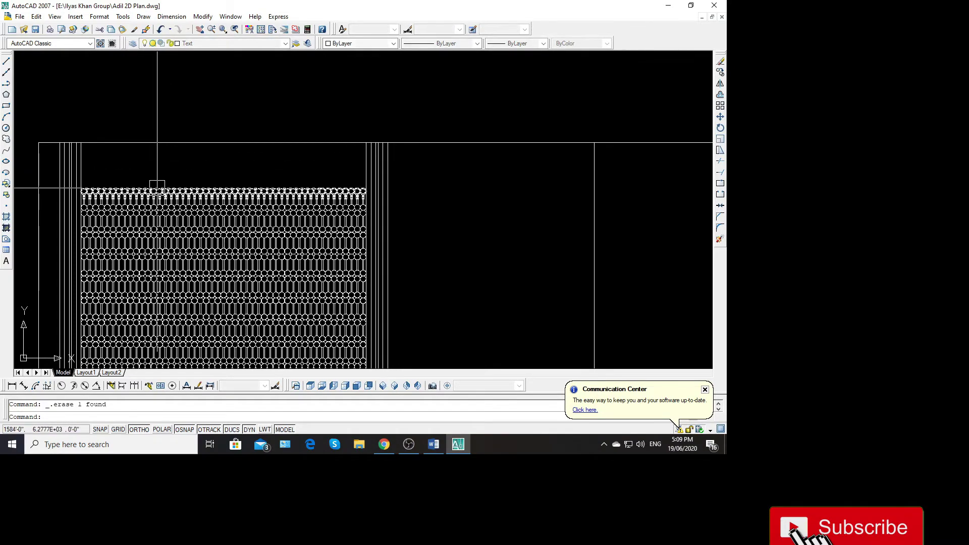
# Zoom to the top of the pattern, starting and then cancelling a line
pyautogui.scroll(2, 157, 187)
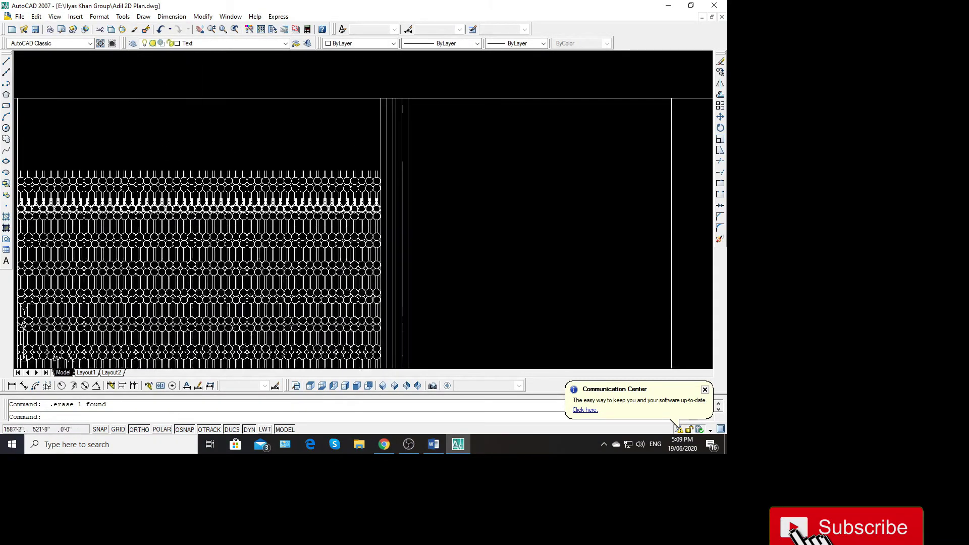
pyautogui.scroll(-2, 128, 182)
pyautogui.scroll(3, 134, 184)
pyautogui.scroll(3, 103, 183)
pyautogui.write(' l')
pyautogui.press('Return')
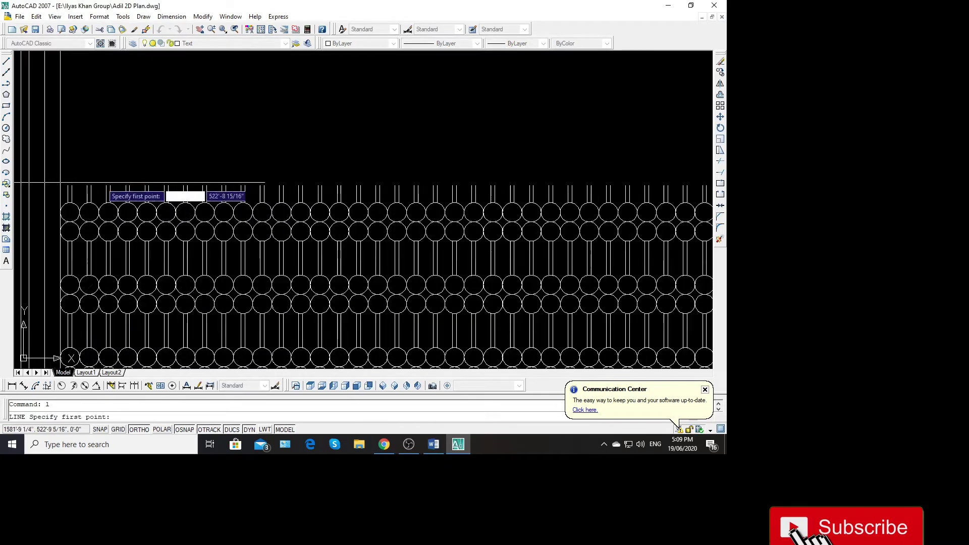
pyautogui.scroll(3, 46, 198)
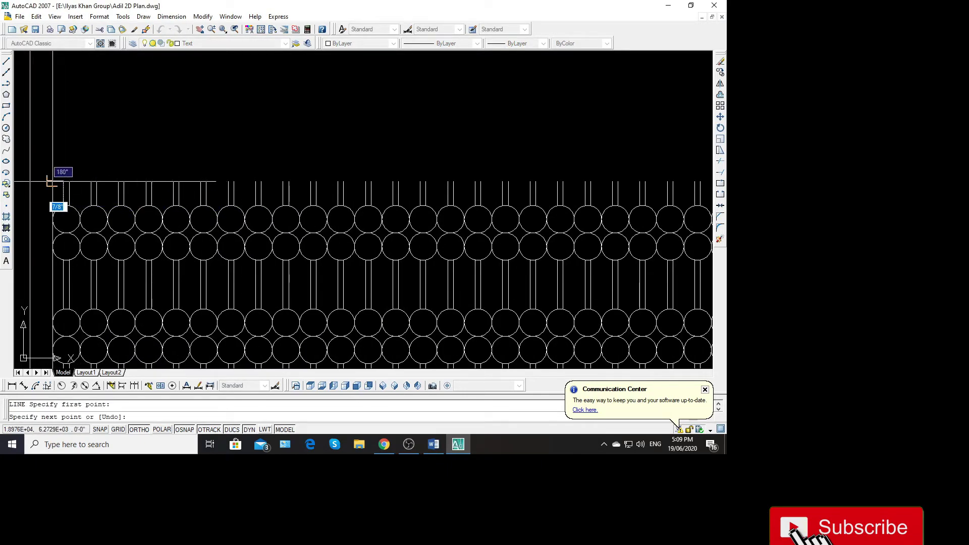
pyautogui.scroll(-3, 52, 180)
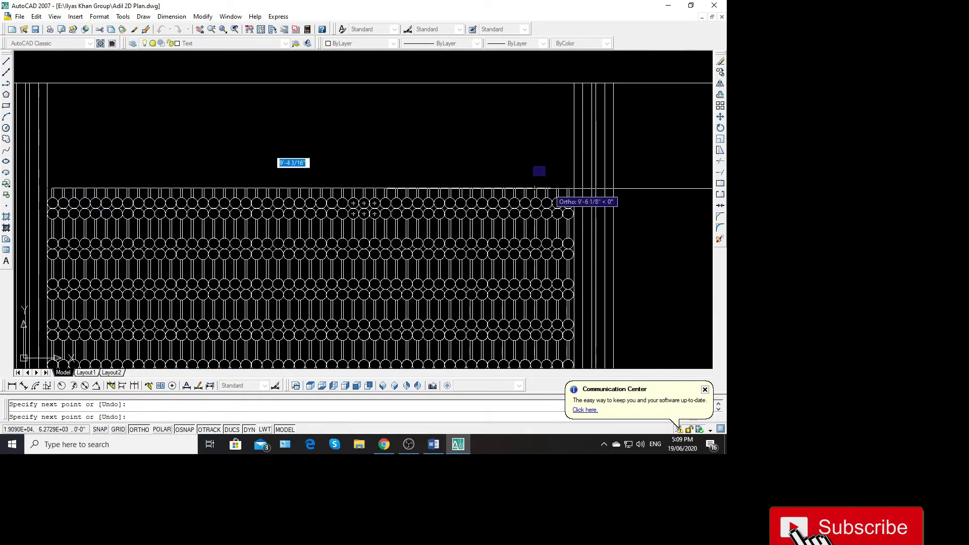
pyautogui.press('Escape')
pyautogui.scroll(-2, 572, 201)
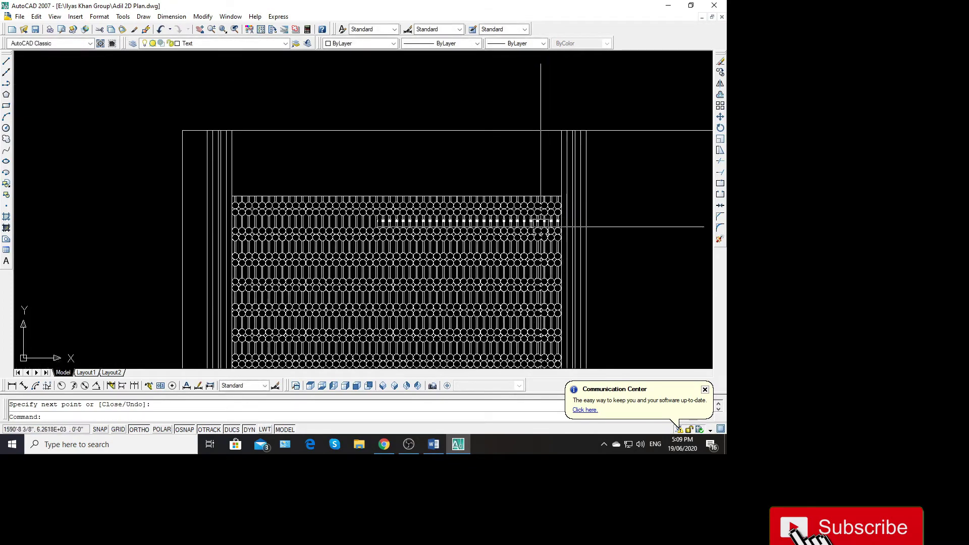
pyautogui.scroll(3, 483, 209)
# Offset the top line of the pattern upward as a guide
pyautogui.write('o')
pyautogui.press('Return')
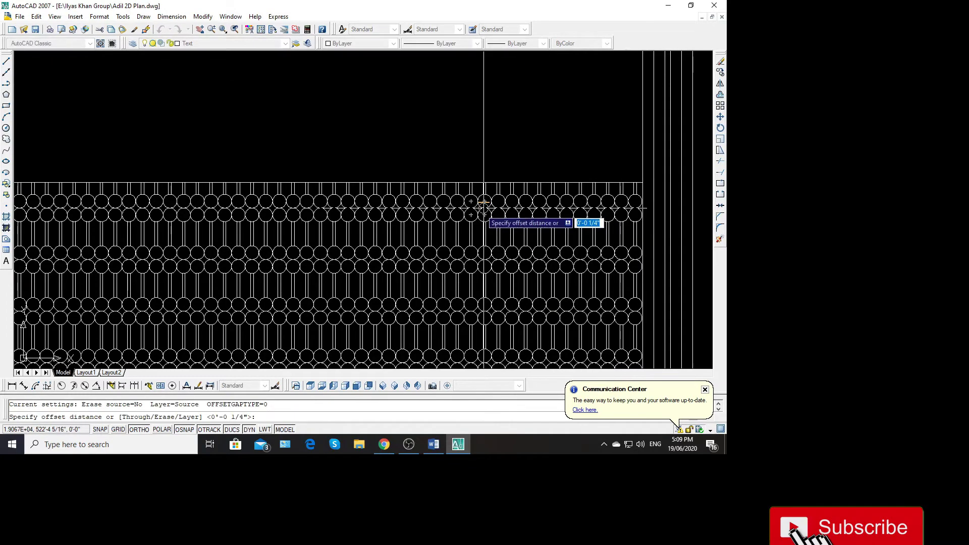
pyautogui.write('18')
pyautogui.press('Return')
pyautogui.click(359, 181)
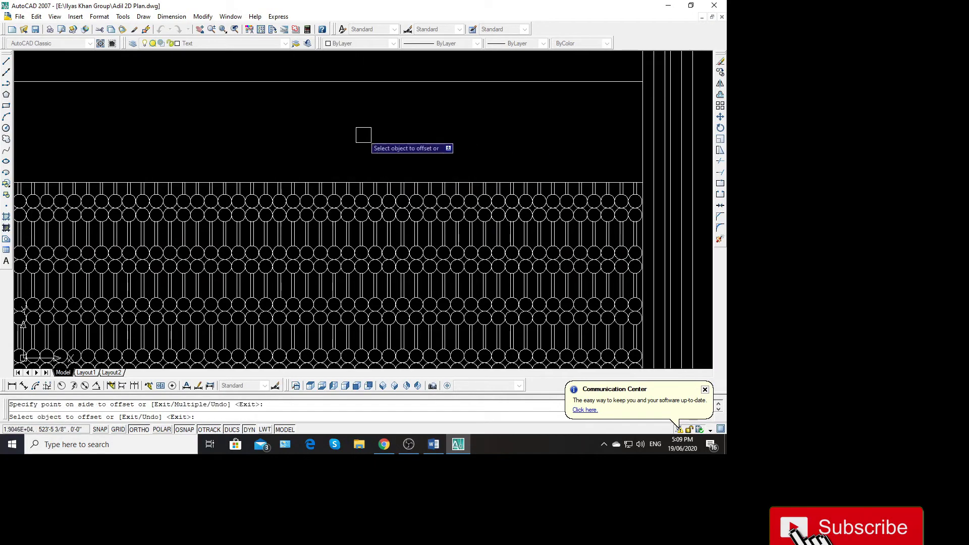
pyautogui.click(364, 134)
pyautogui.scroll(-2, 364, 134)
pyautogui.scroll(2, 264, 177)
pyautogui.press('Escape')
# Draw a three-point arc from left edge over the middle to right edge, deleting the guide line
pyautogui.write('arc')
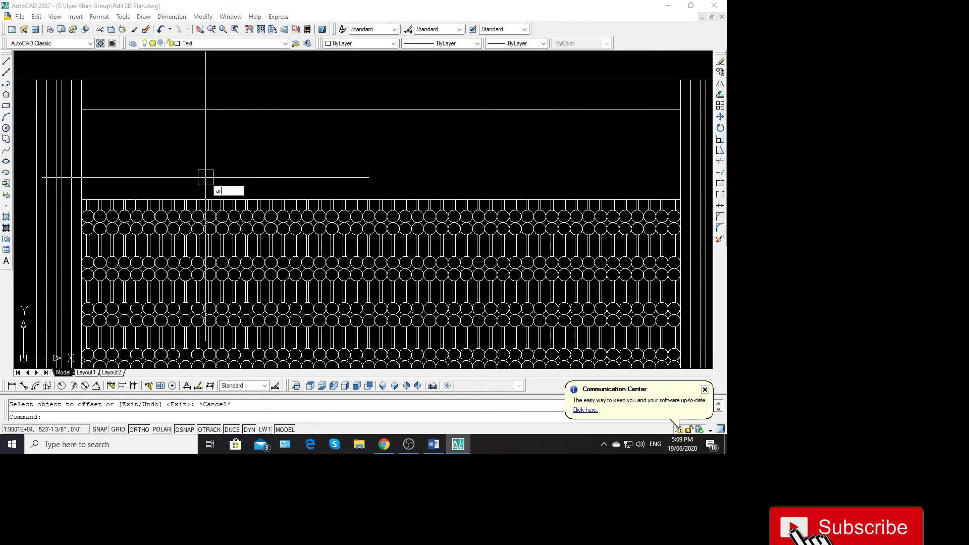
pyautogui.press('Return')
pyautogui.click(80, 198)
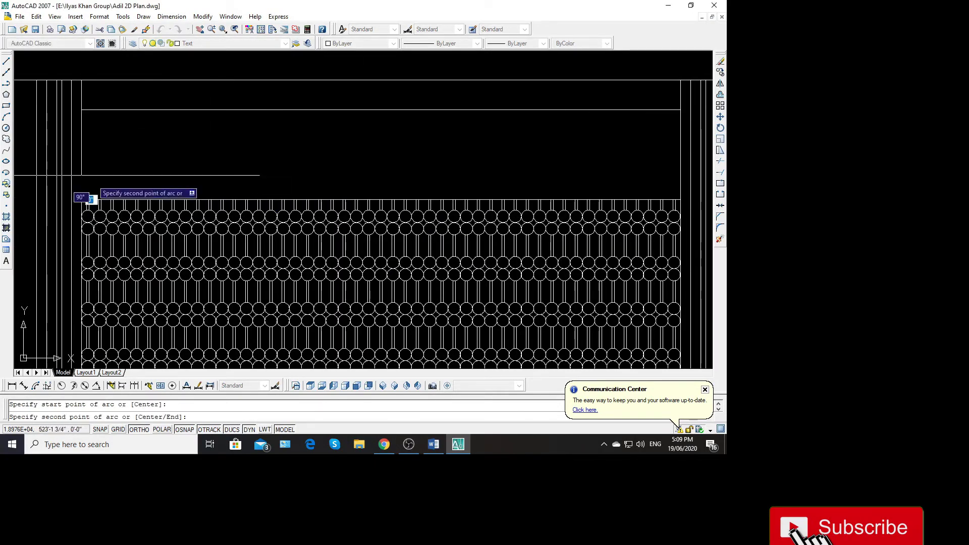
pyautogui.click(381, 110)
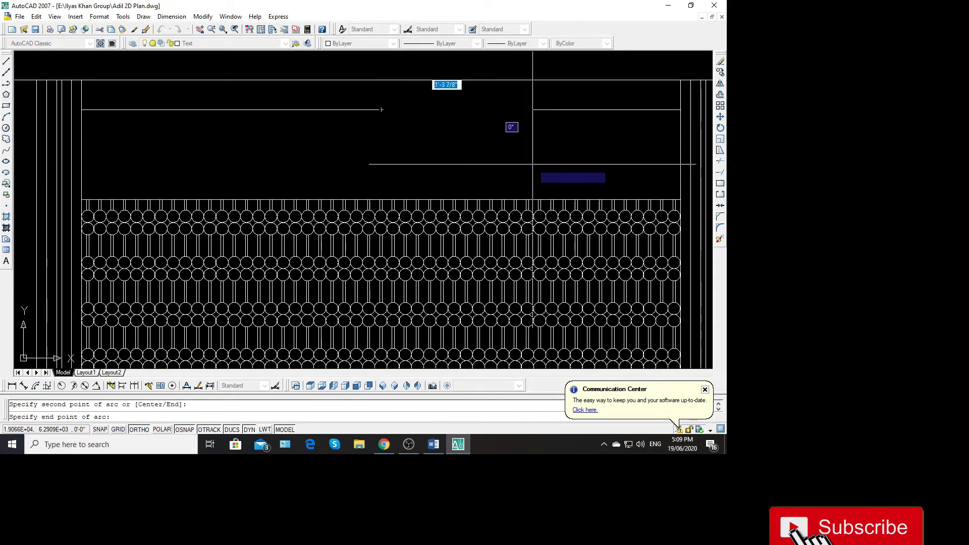
pyautogui.click(680, 199)
pyautogui.click(576, 115)
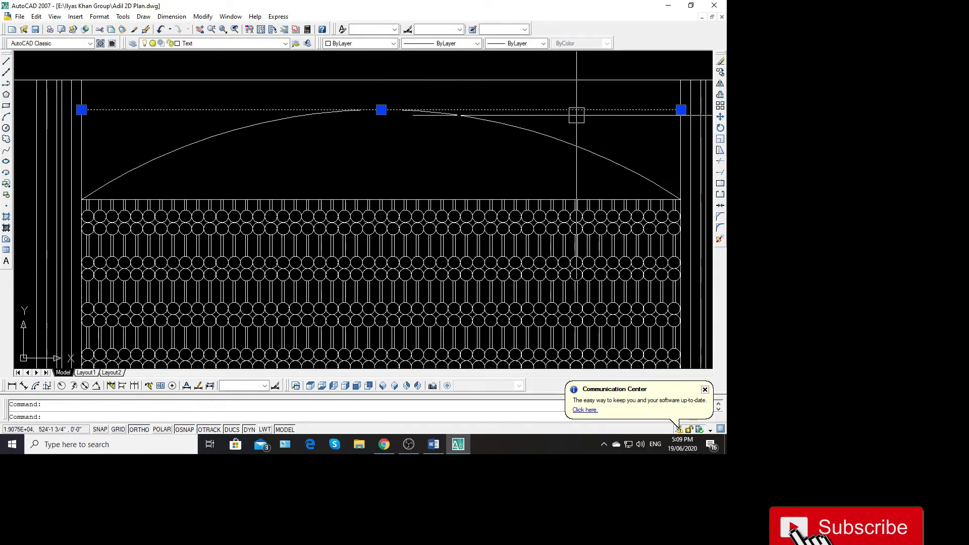
pyautogui.press('Delete')
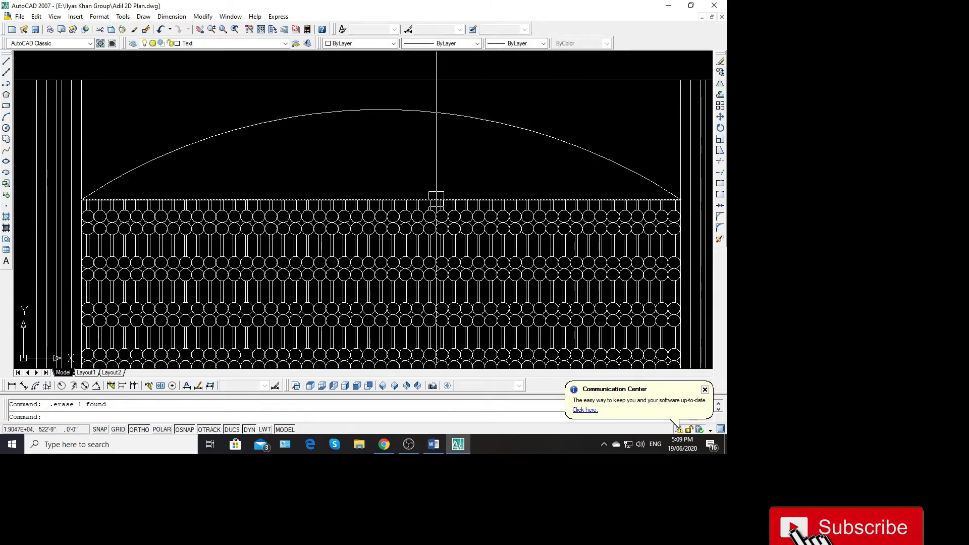
pyautogui.write('l')
pyautogui.press('Return')
# Start a new line at the top edge of the circle pattern
pyautogui.scroll(3, 358, 200)
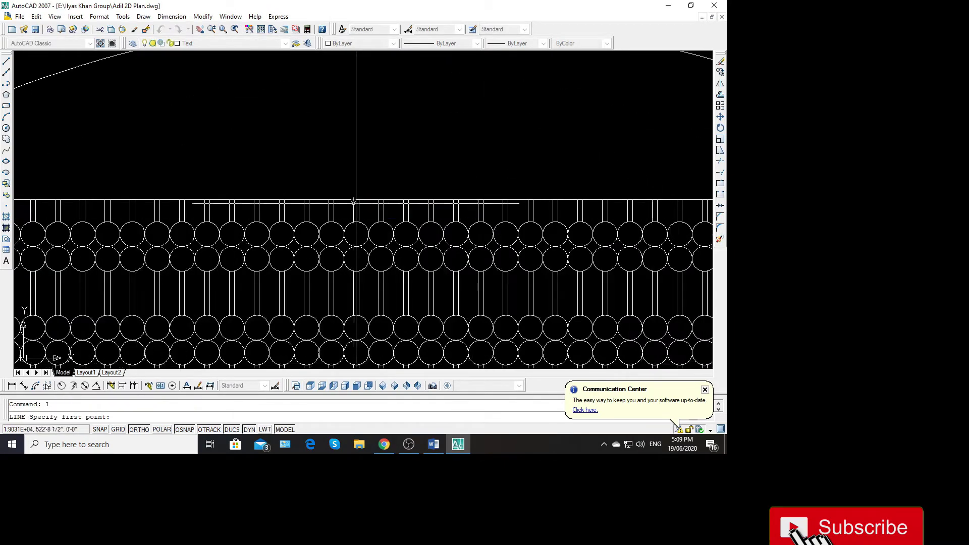
pyautogui.press('Escape')
pyautogui.click(337, 214)
pyautogui.scroll(-2, 338, 214)
pyautogui.scroll(2, 401, 201)
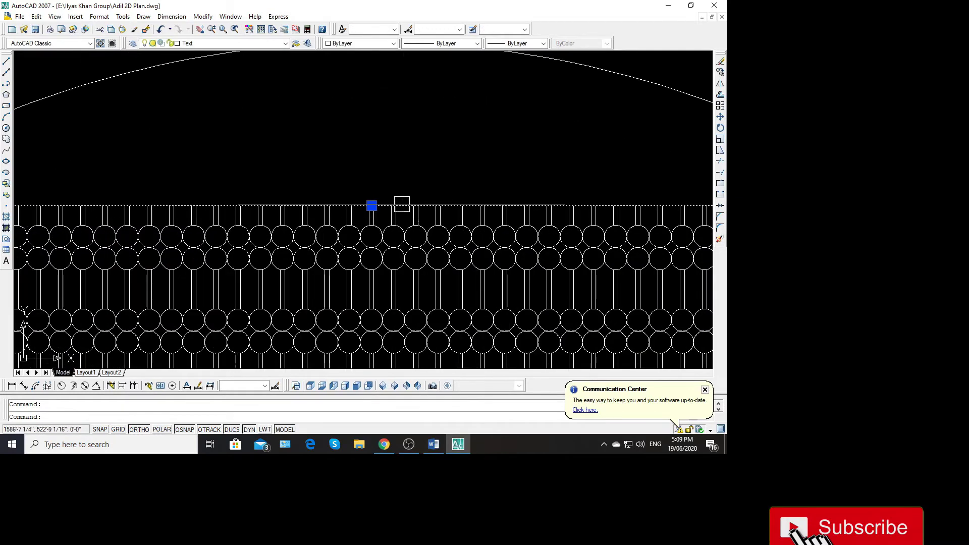
pyautogui.scroll(2, 380, 204)
pyautogui.scroll(1, 381, 207)
pyautogui.press('Escape')
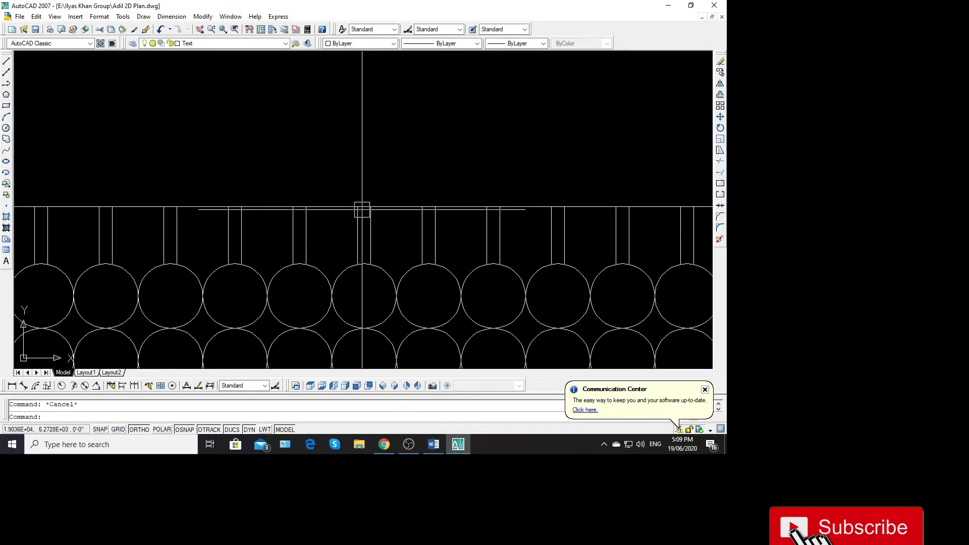
pyautogui.press('Return')
pyautogui.click(363, 209)
pyautogui.scroll(-3, 363, 210)
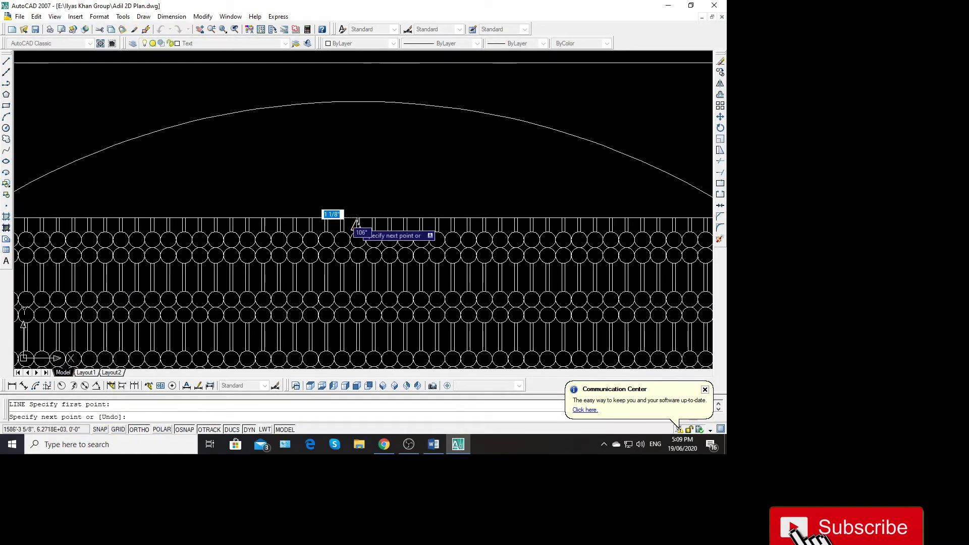
pyautogui.scroll(-1, 357, 222)
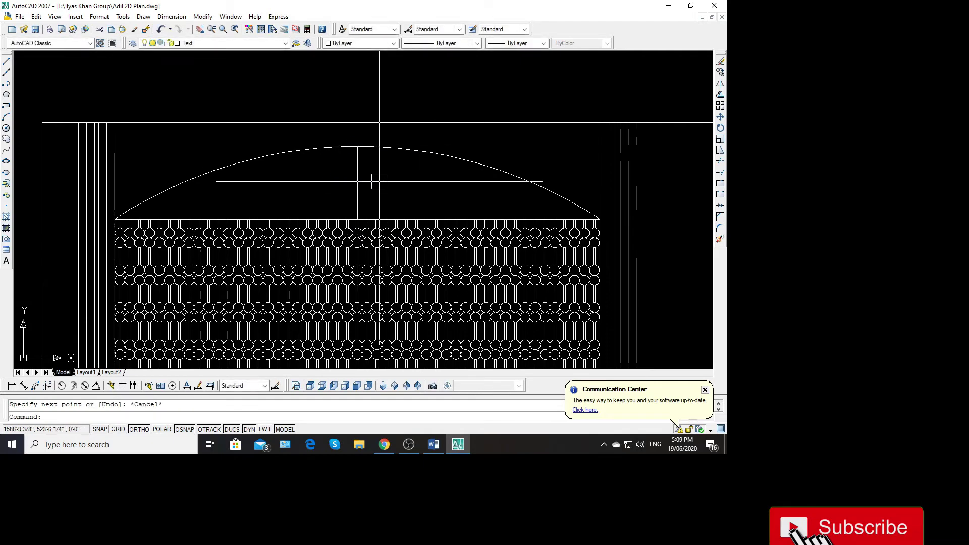
# Offset the vertical post line twice and delete the dashed centre guide line
pyautogui.write('o')
pyautogui.press('Return')
pyautogui.press('Return')
pyautogui.click(357, 177)
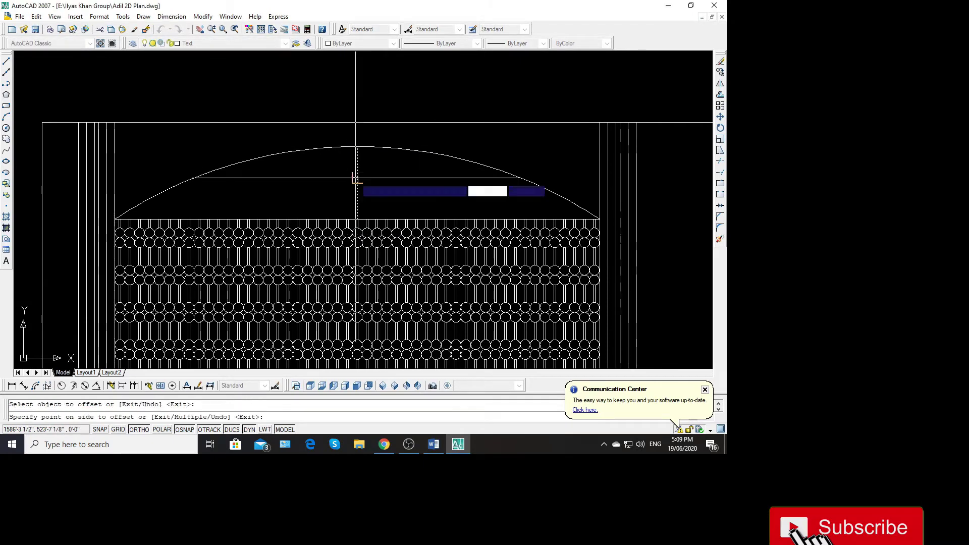
pyautogui.scroll(3, 355, 185)
pyautogui.click(361, 186)
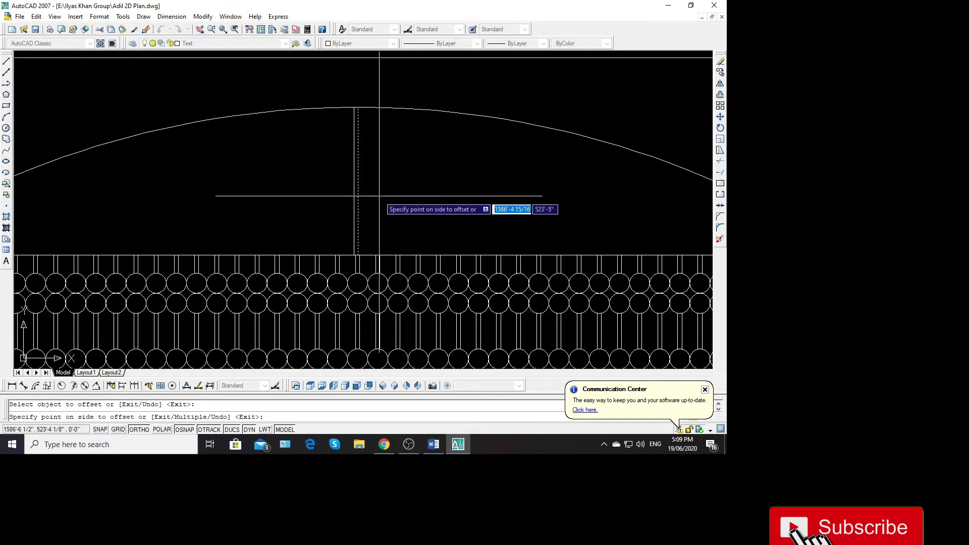
pyautogui.click(374, 202)
pyautogui.scroll(3, 338, 211)
pyautogui.press('Return')
pyautogui.click(324, 227)
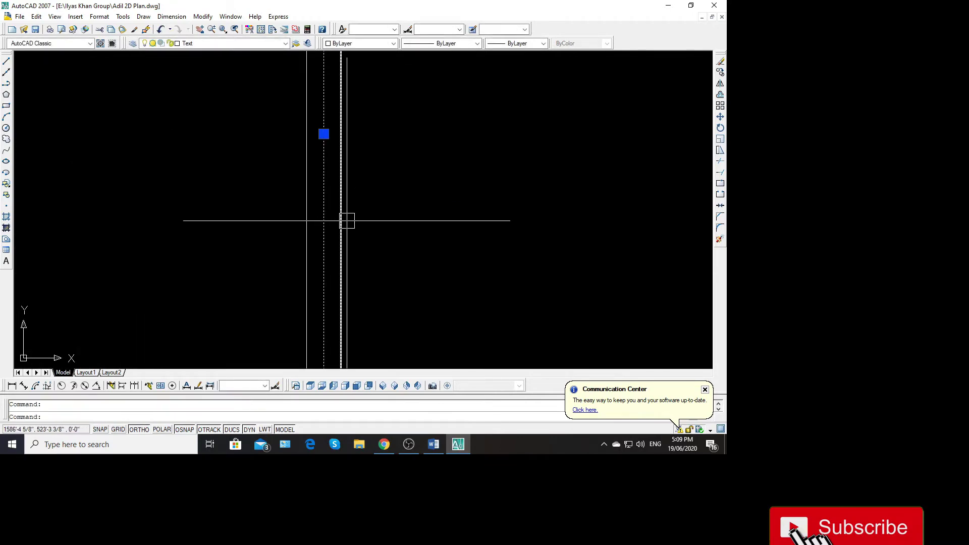
pyautogui.press('Delete')
pyautogui.scroll(-2, 353, 221)
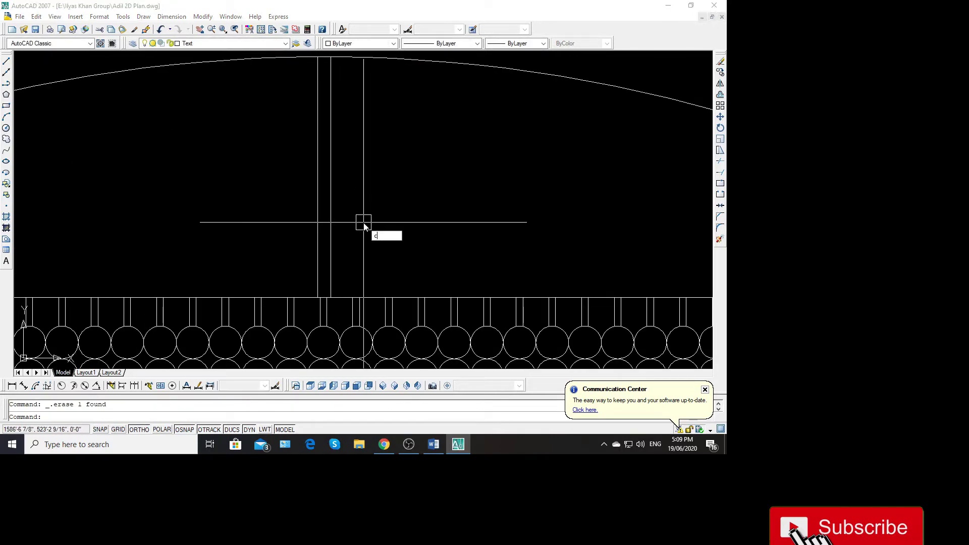
# Offset the post lines at distance 2 to form a pair of posts
pyautogui.write('o')
pyautogui.press('Return')
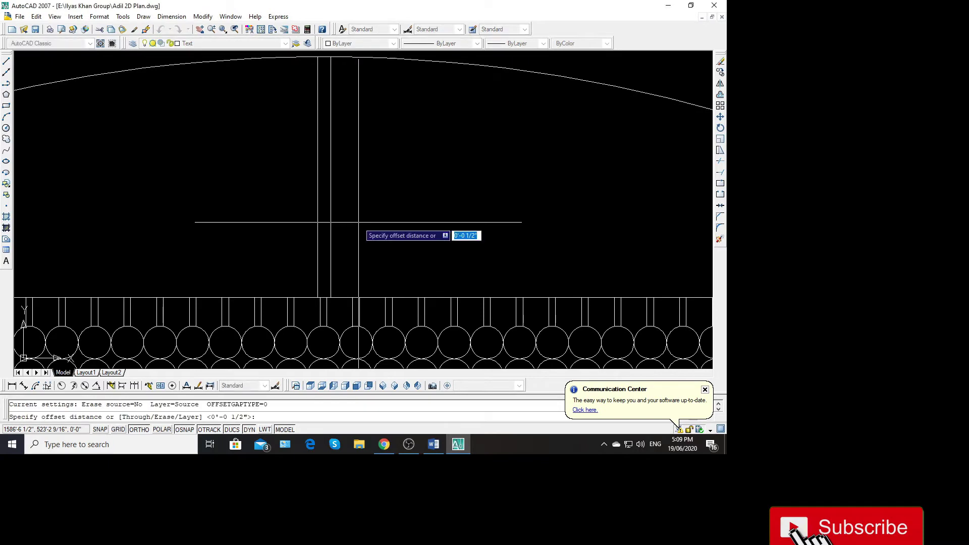
pyautogui.write('2')
pyautogui.press('Return')
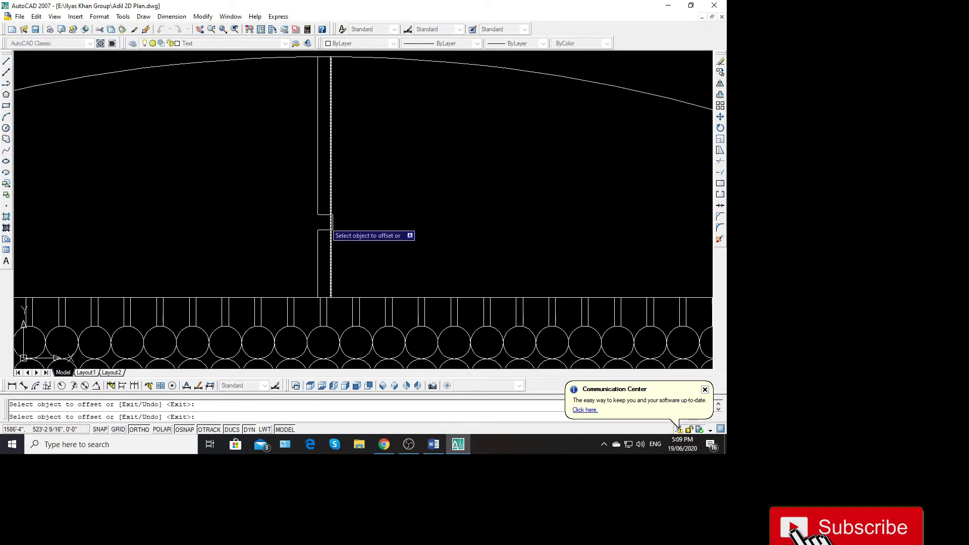
pyautogui.click(315, 224)
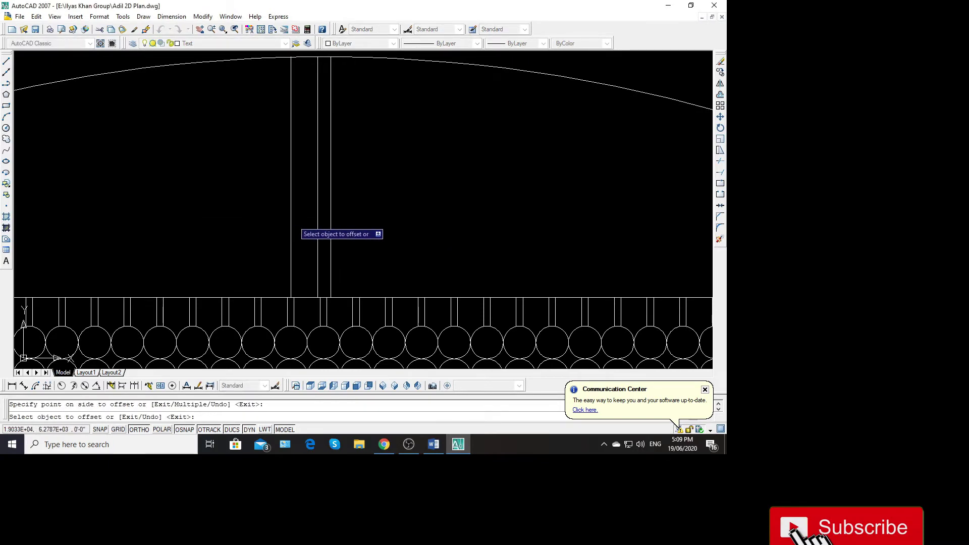
pyautogui.click(331, 222)
pyautogui.click(363, 237)
pyautogui.press('Escape')
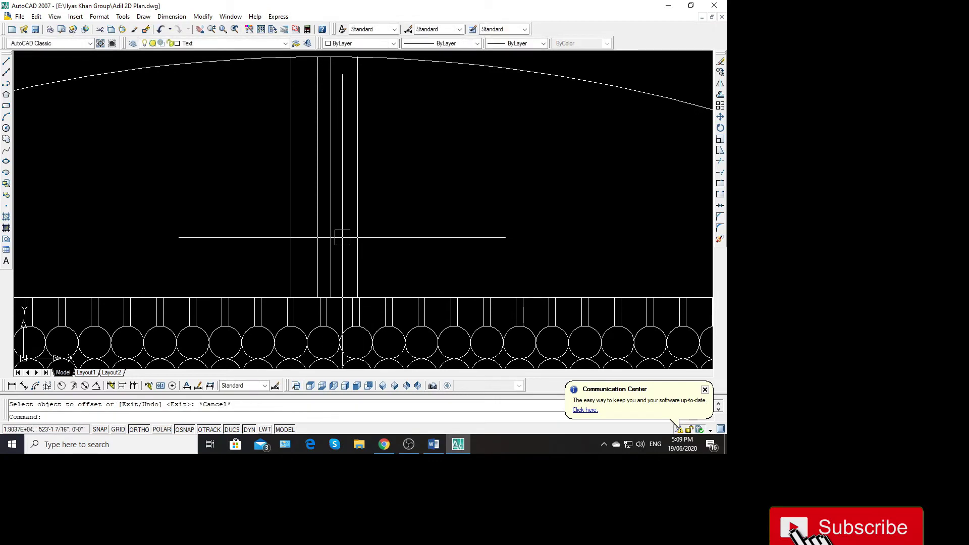
# Copy the new pair of post lines further left
pyautogui.click(342, 237)
pyautogui.write('co')
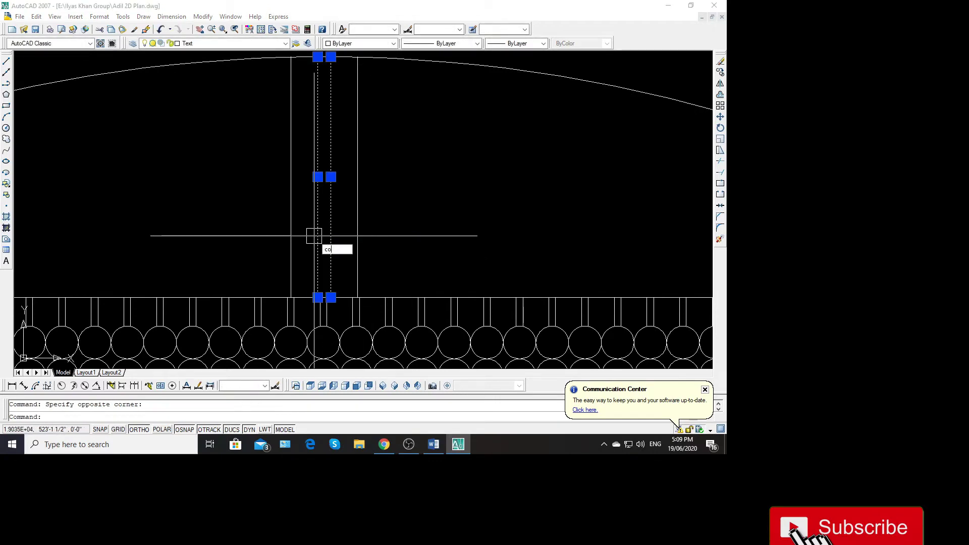
pyautogui.press('Return')
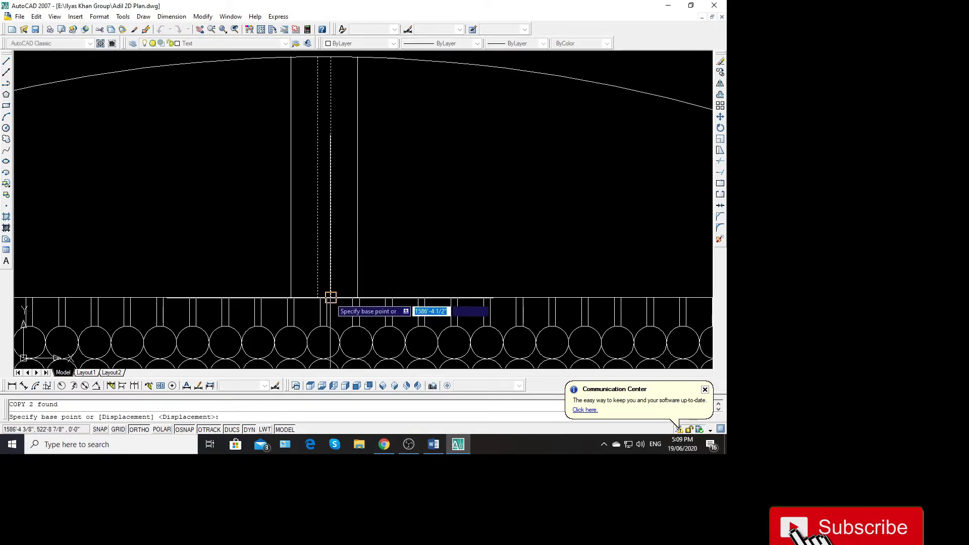
pyautogui.click(331, 297)
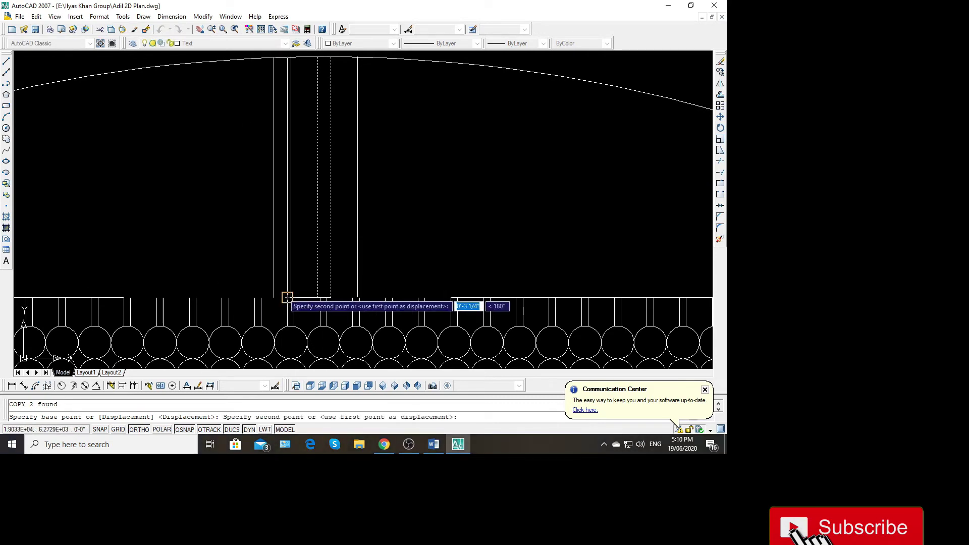
pyautogui.click(290, 297)
pyautogui.press('Escape')
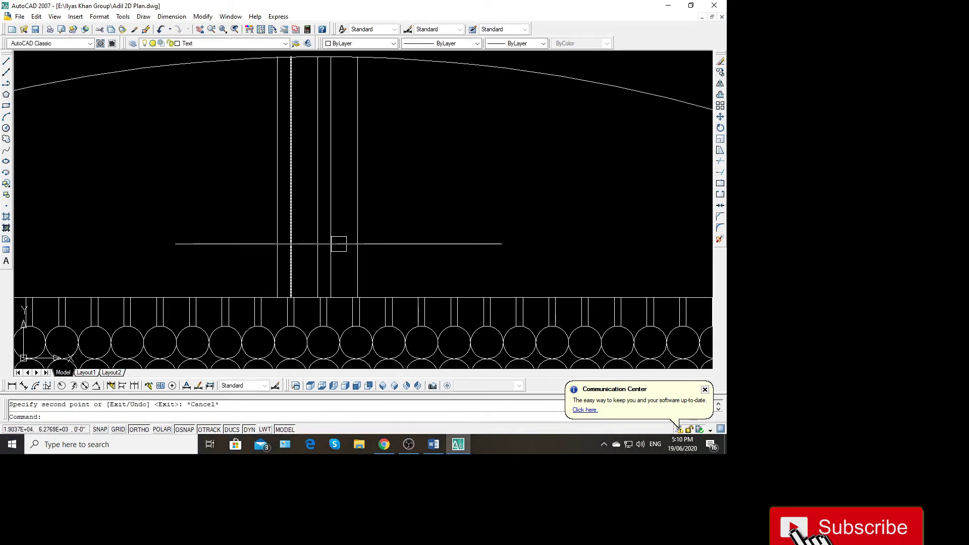
# Copy the four post lines further left across the arch
pyautogui.click(338, 241)
pyautogui.click(266, 238)
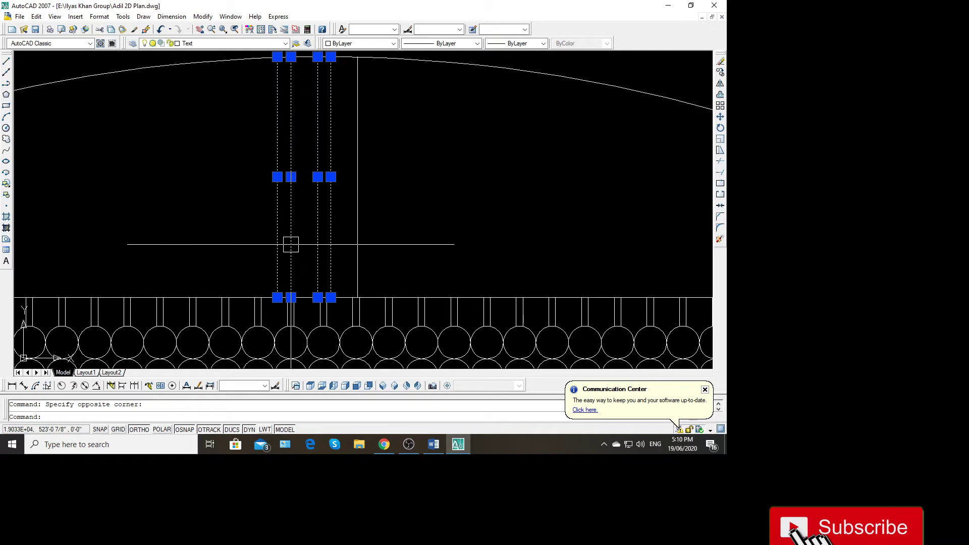
pyautogui.write('co')
pyautogui.press('Return')
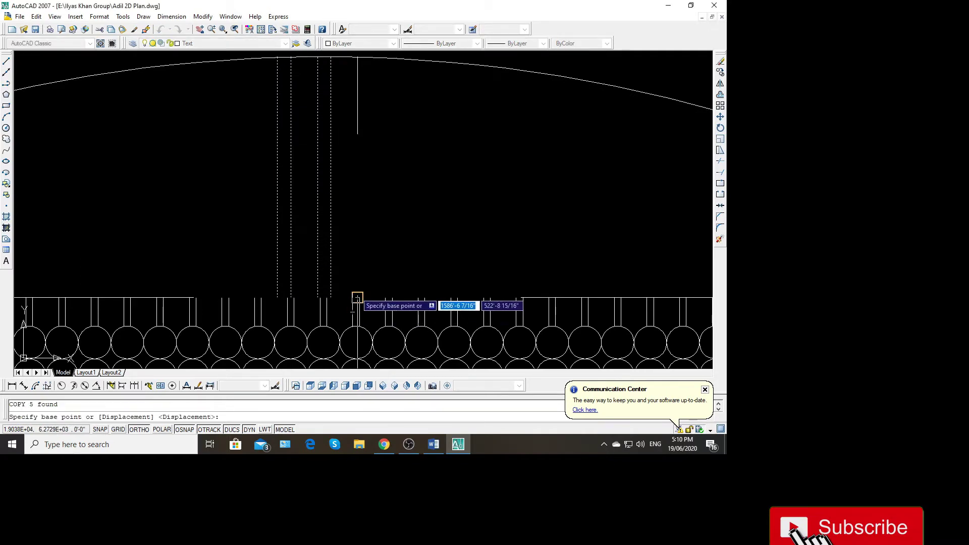
pyautogui.click(237, 297)
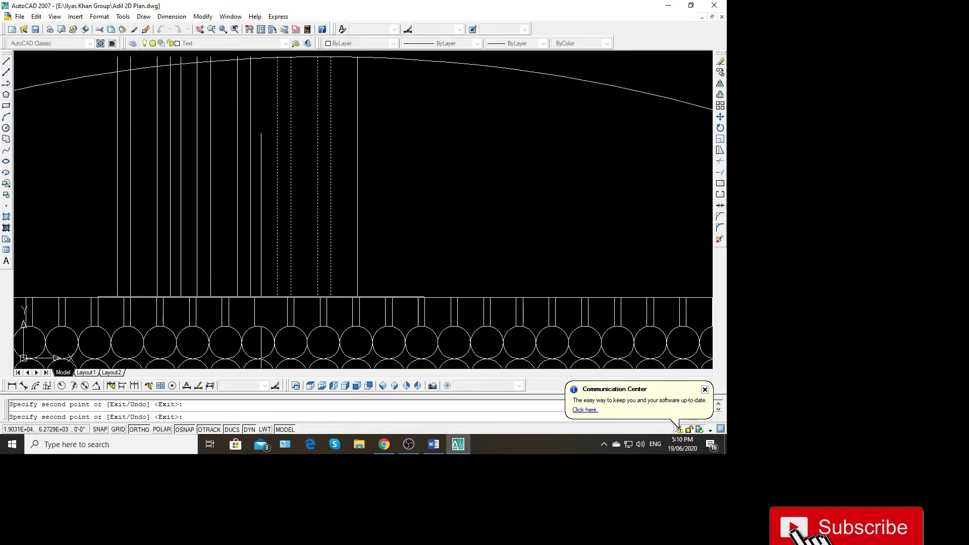
pyautogui.scroll(-2, 199, 300)
pyautogui.scroll(5, 202, 303)
pyautogui.scroll(2, 203, 304)
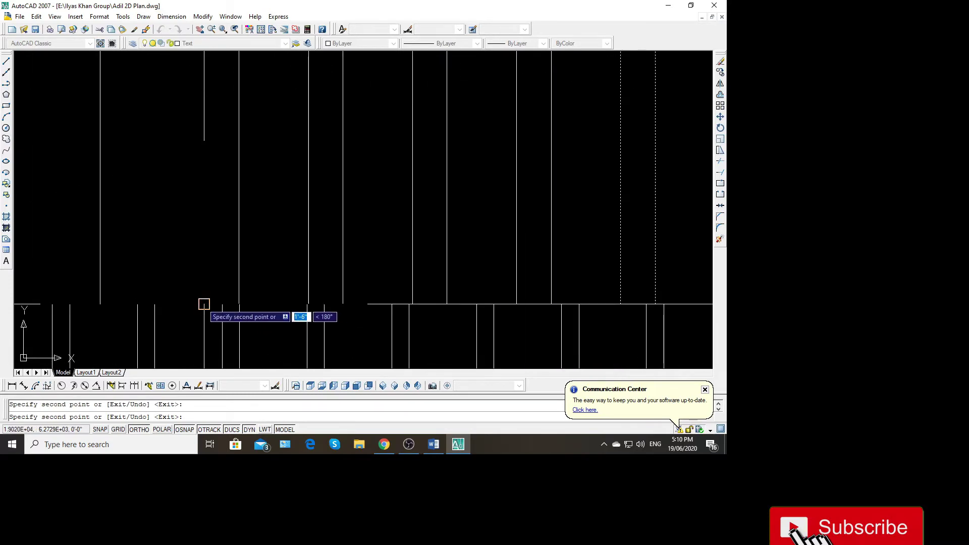
pyautogui.scroll(-3, 203, 304)
pyautogui.scroll(3, 207, 278)
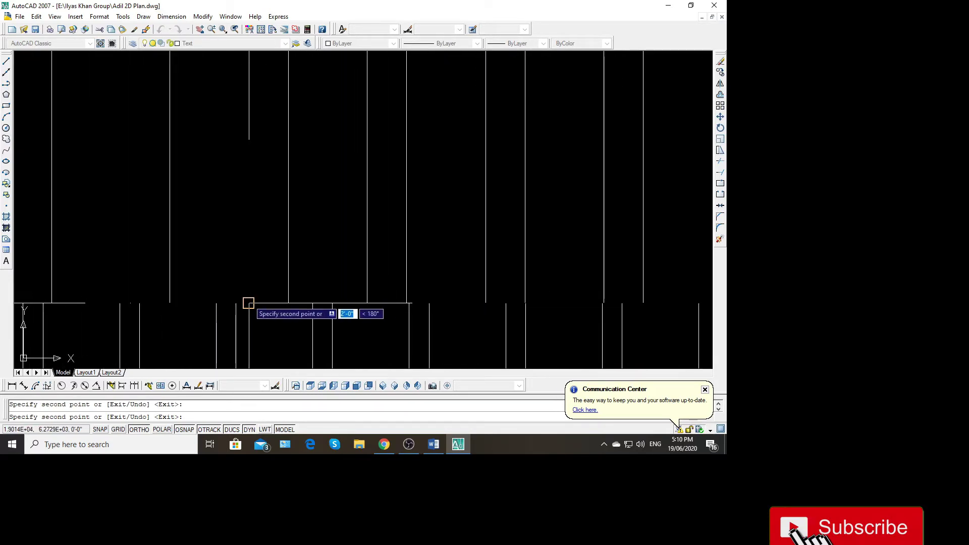
pyautogui.scroll(-3, 249, 303)
pyautogui.scroll(1, 207, 270)
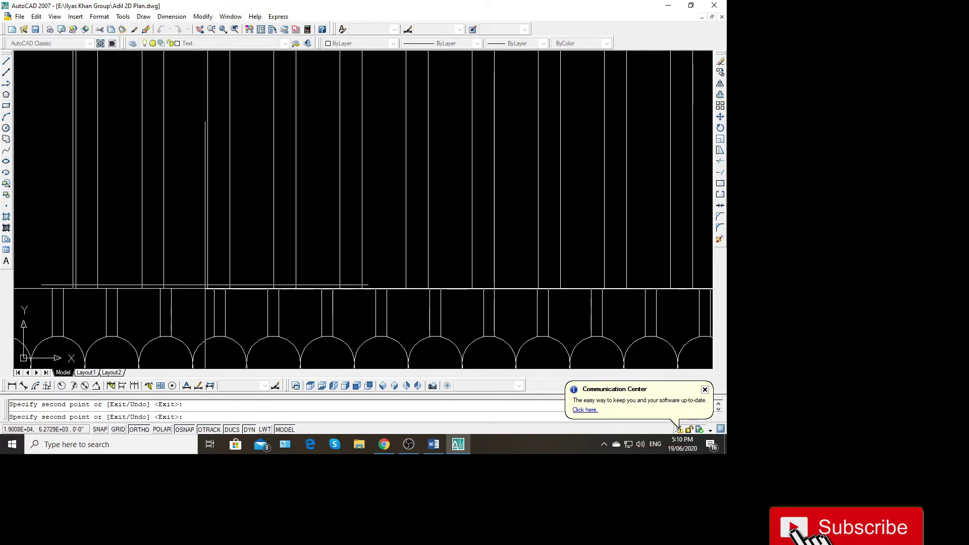
pyautogui.scroll(-3, 206, 286)
pyautogui.scroll(3, 263, 276)
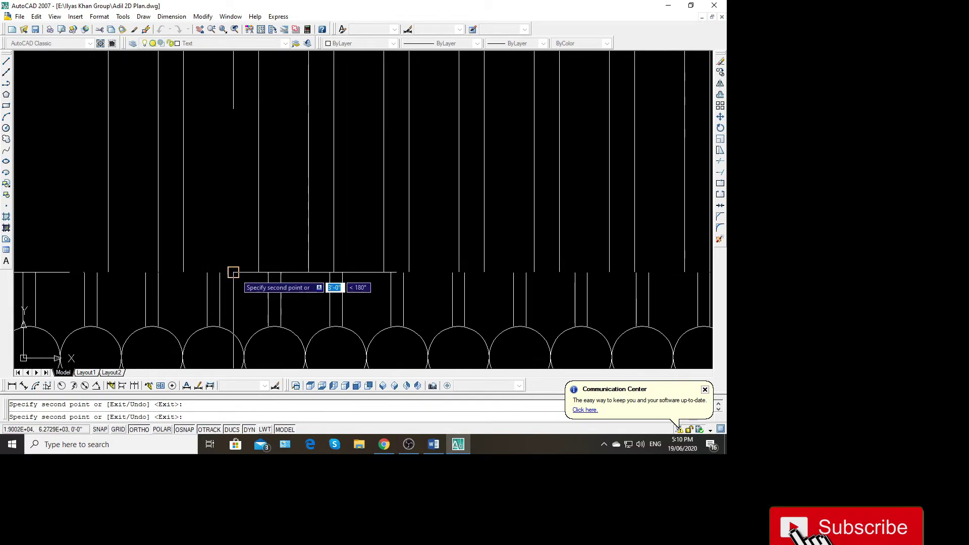
pyautogui.scroll(-3, 233, 273)
pyautogui.scroll(2, 226, 262)
pyautogui.scroll(2, 227, 274)
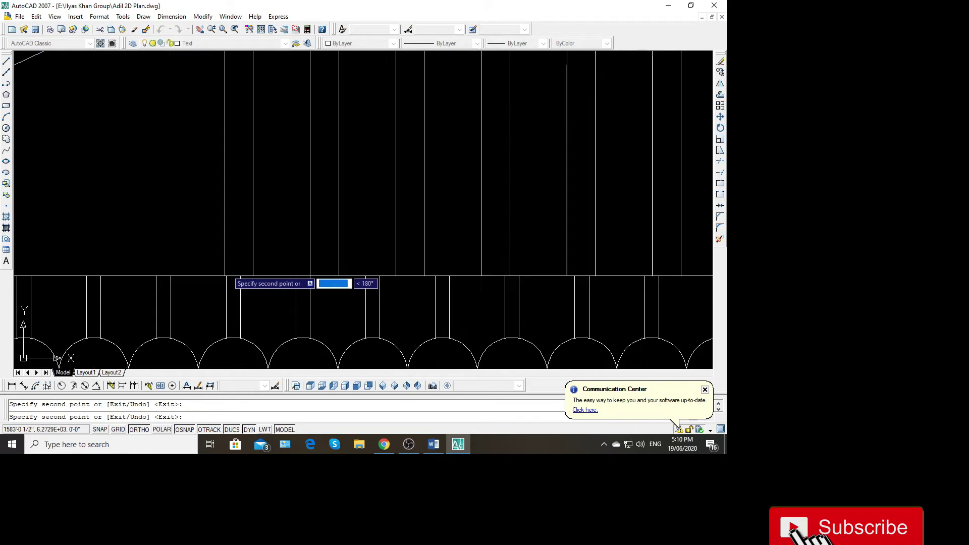
pyautogui.scroll(1, 231, 278)
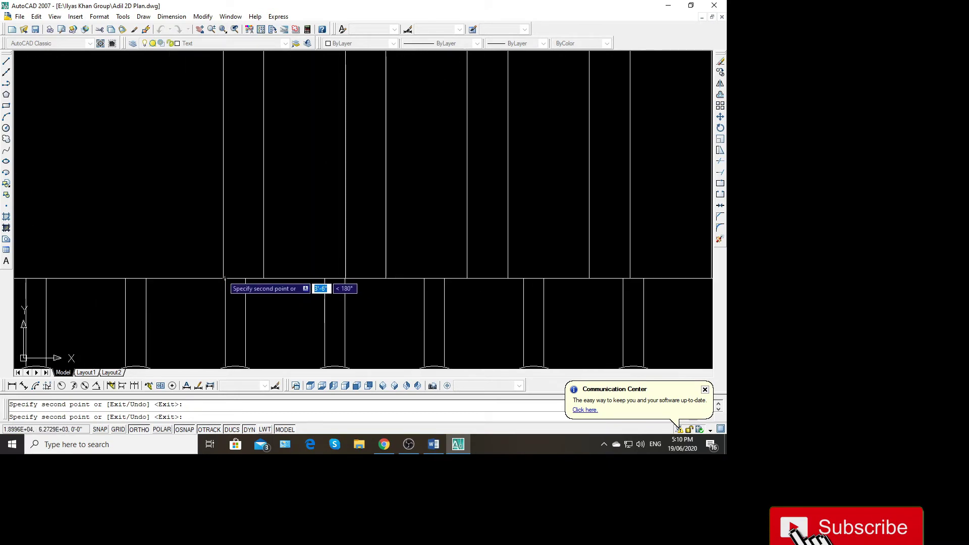
pyautogui.scroll(-3, 224, 278)
pyautogui.scroll(3, 168, 275)
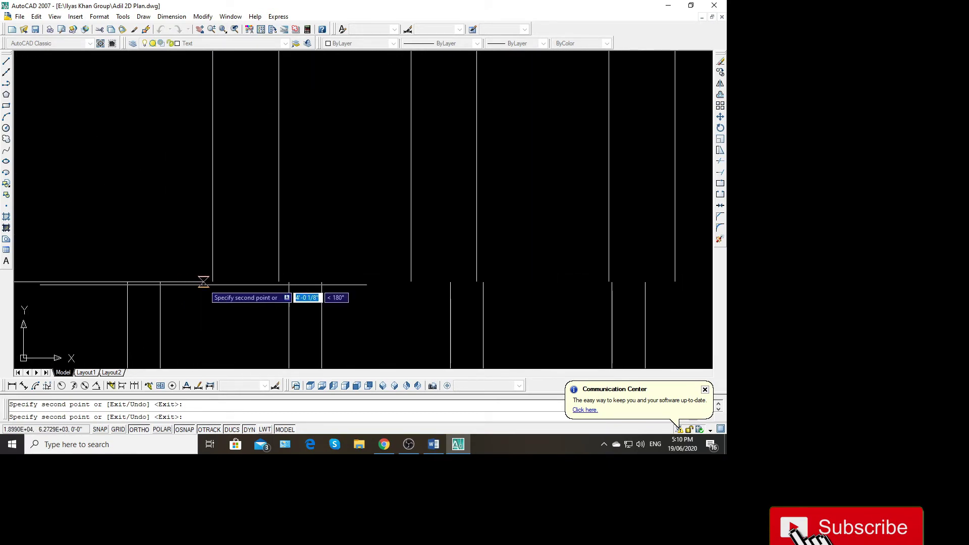
pyautogui.scroll(-1, 253, 280)
pyautogui.scroll(-2, 303, 278)
pyautogui.scroll(3, 202, 277)
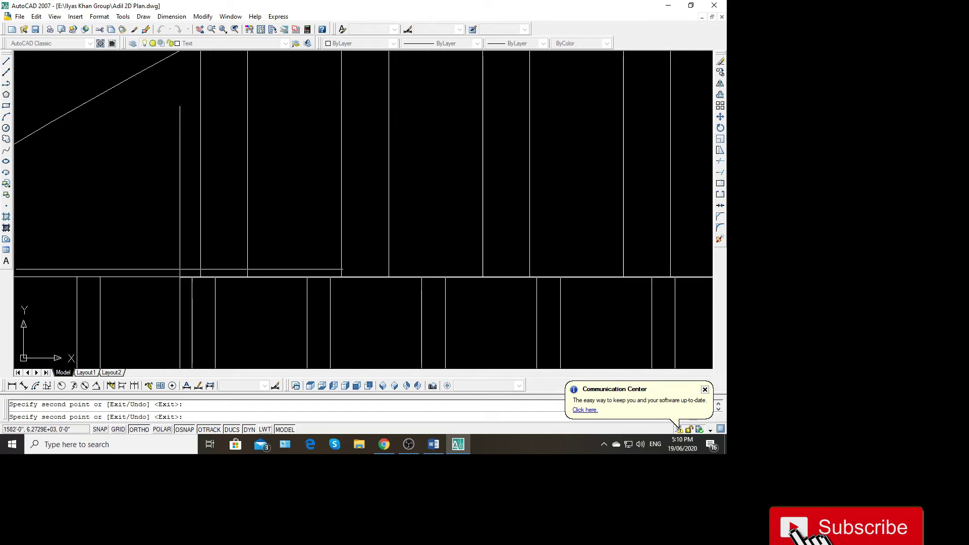
pyautogui.scroll(-2, 200, 277)
pyautogui.press('Escape')
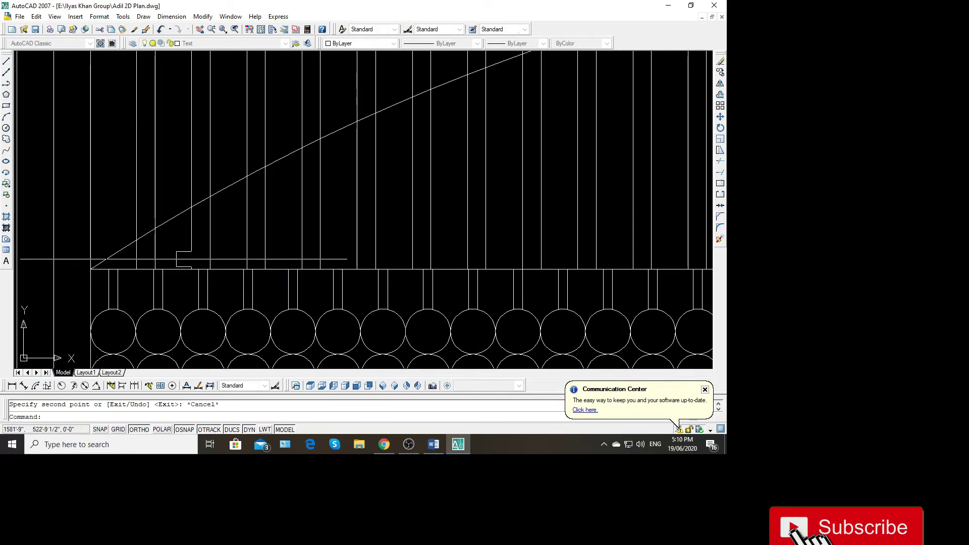
pyautogui.scroll(2, 161, 234)
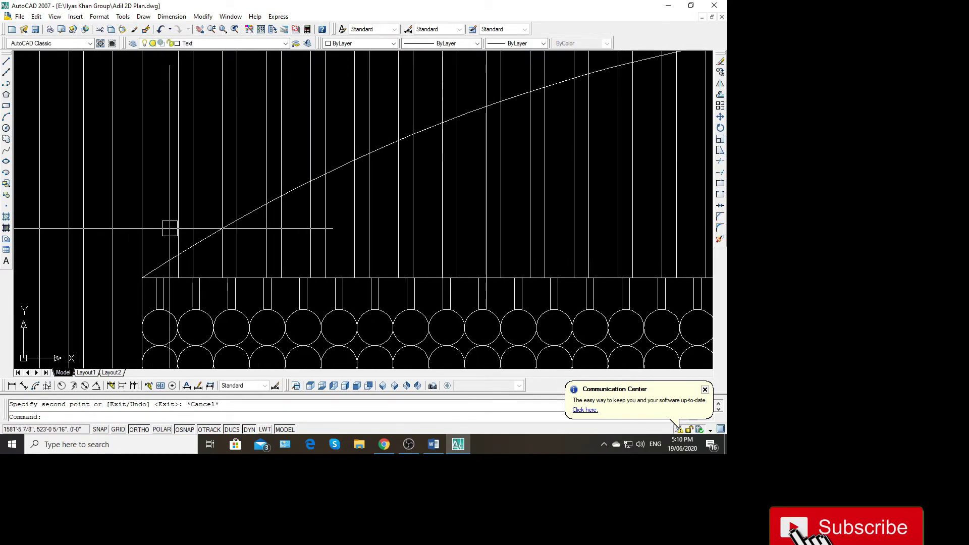
pyautogui.scroll(1, 177, 223)
# Trim the post tops sticking above the arch curve with crossing windows
pyautogui.press('Return')
pyautogui.press('Return')
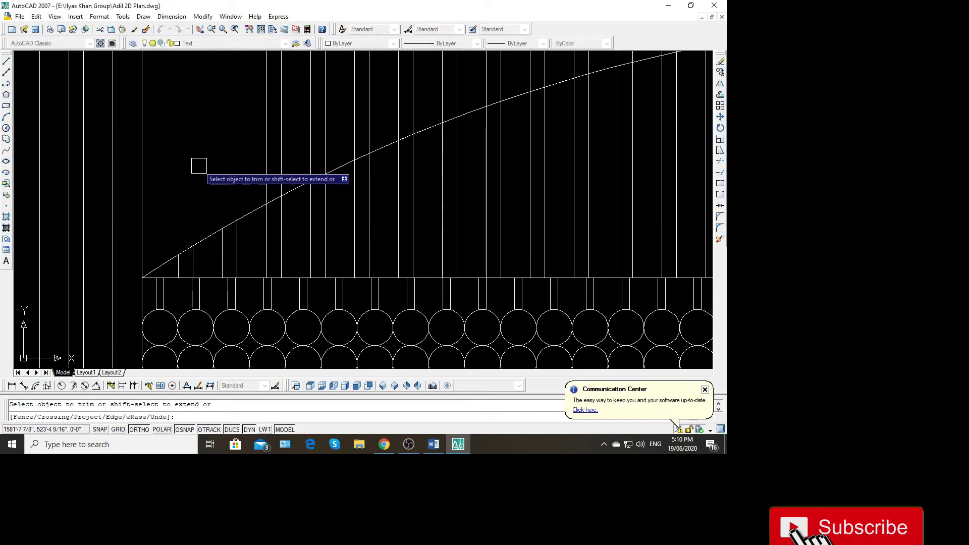
pyautogui.scroll(-3, 199, 166)
pyautogui.click(290, 120)
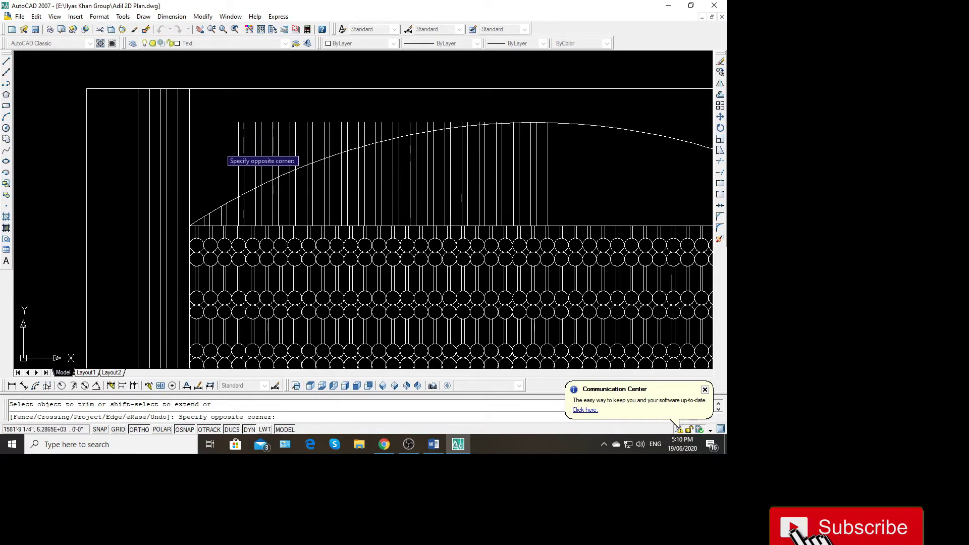
pyautogui.click(218, 147)
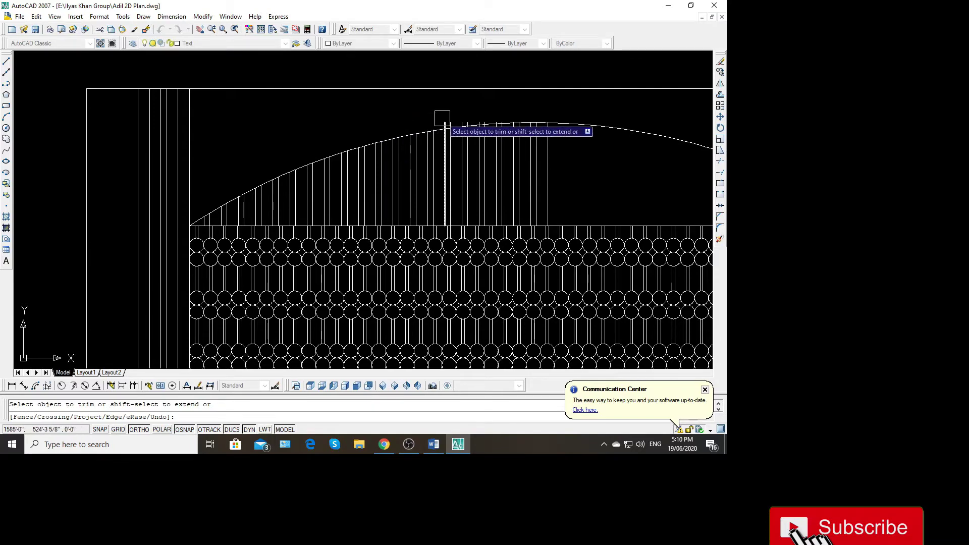
pyautogui.scroll(5, 454, 123)
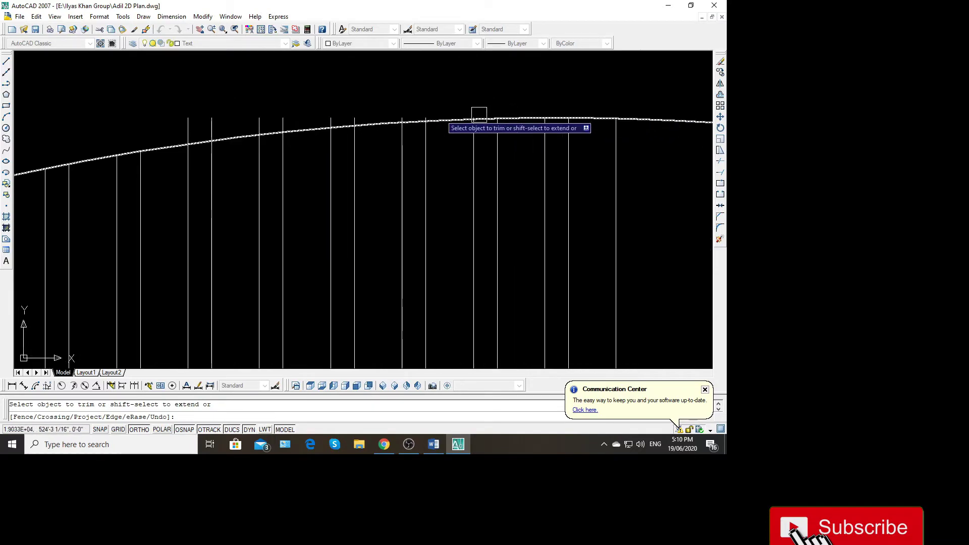
pyautogui.click(131, 110)
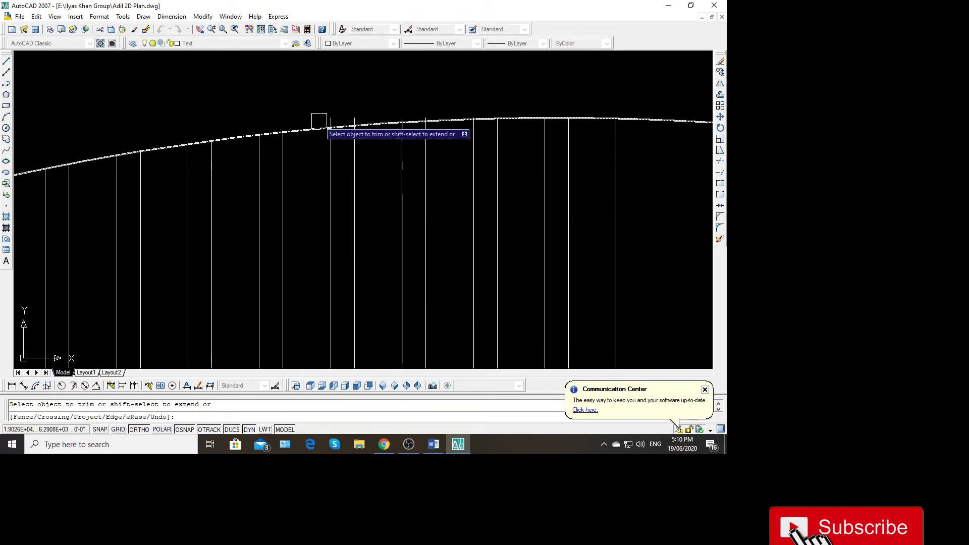
pyautogui.scroll(6, 344, 121)
pyautogui.click(370, 124)
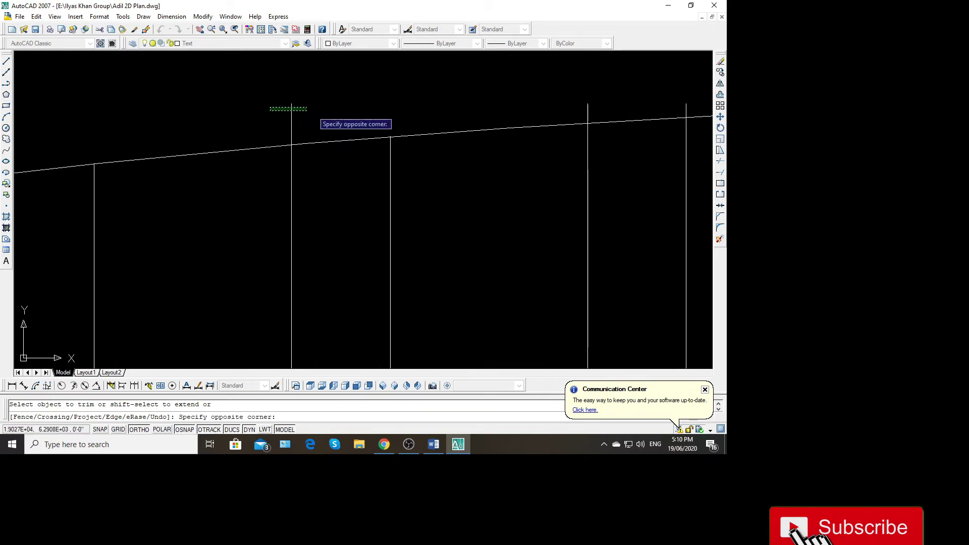
pyautogui.click(307, 109)
pyautogui.scroll(-3, 283, 152)
pyautogui.scroll(-3, 275, 172)
pyautogui.scroll(3, 262, 182)
pyautogui.scroll(2, 287, 146)
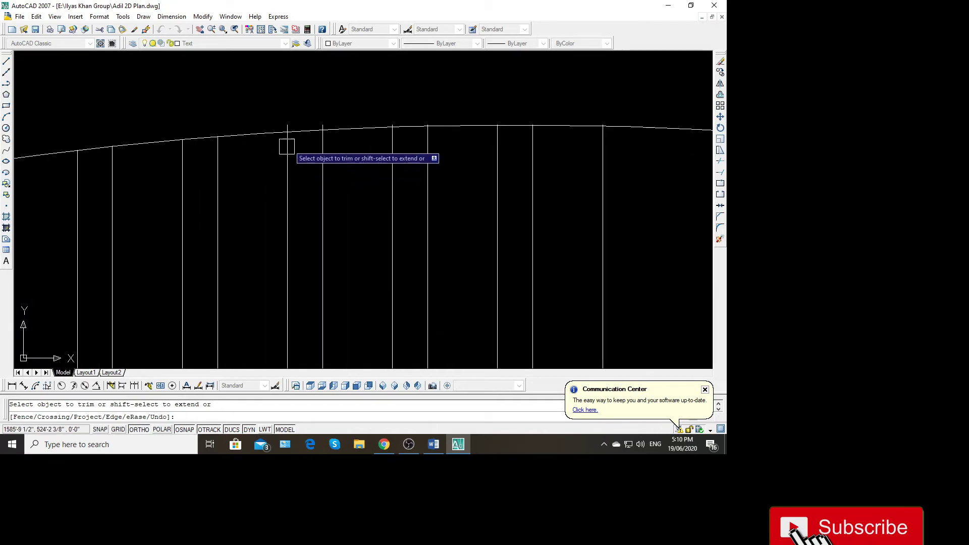
pyautogui.scroll(3, 290, 136)
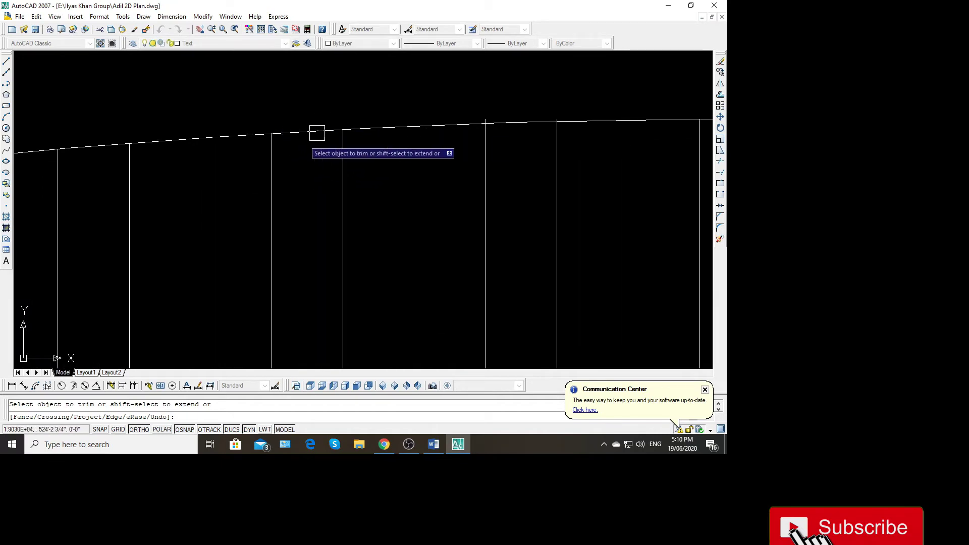
pyautogui.scroll(-3, 381, 151)
pyautogui.scroll(3, 380, 145)
pyautogui.scroll(4, 384, 137)
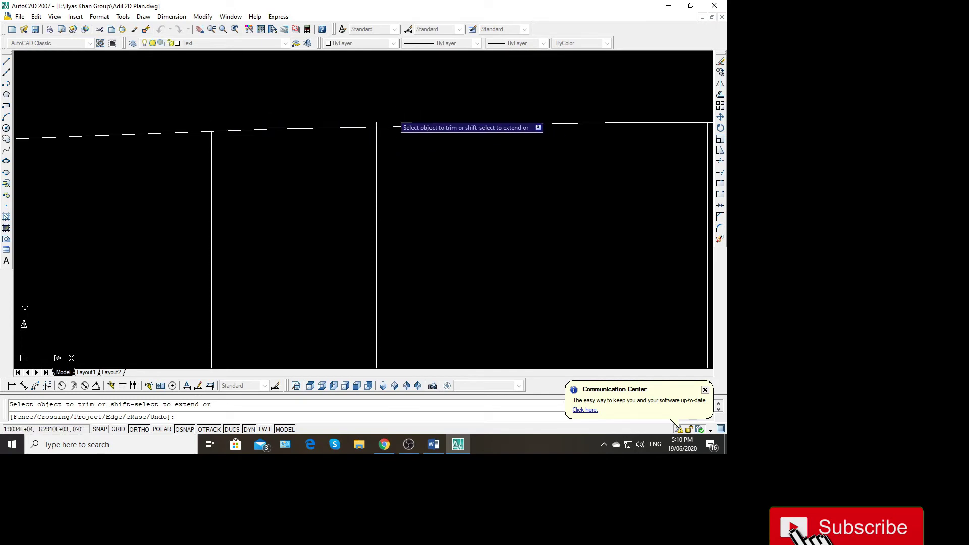
pyautogui.scroll(-1, 323, 129)
pyautogui.scroll(-3, 303, 151)
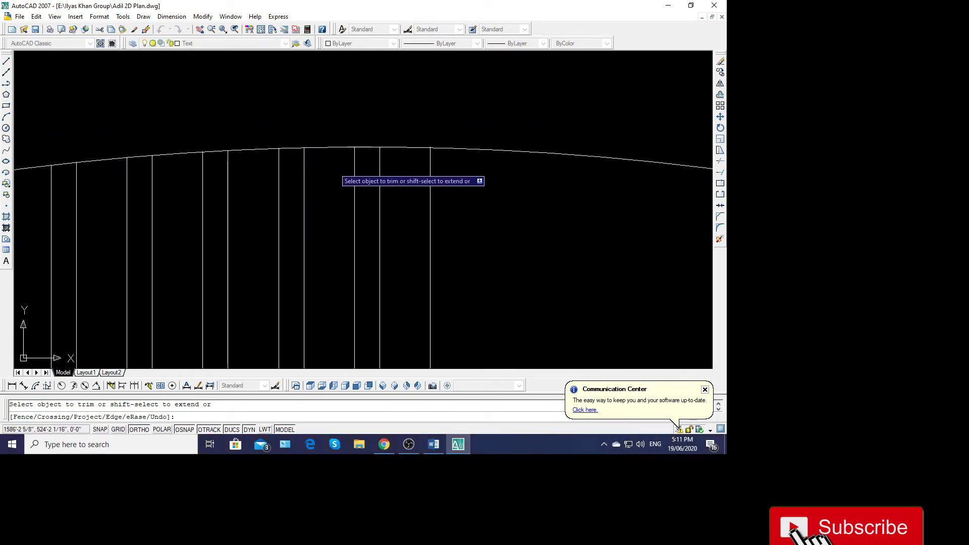
pyautogui.scroll(3, 399, 152)
pyautogui.scroll(3, 331, 161)
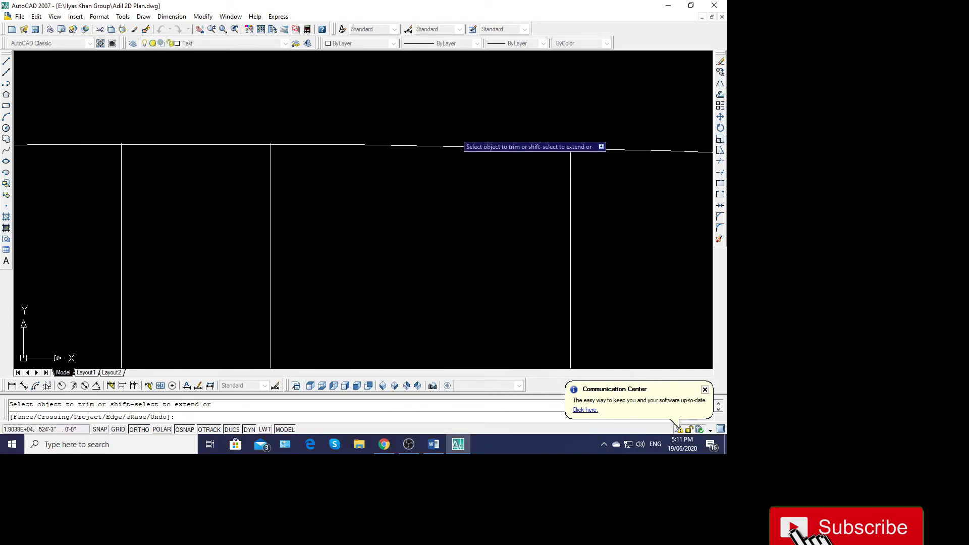
# Trim the remaining post end above the arc and the stub above the top line
pyautogui.click(527, 138)
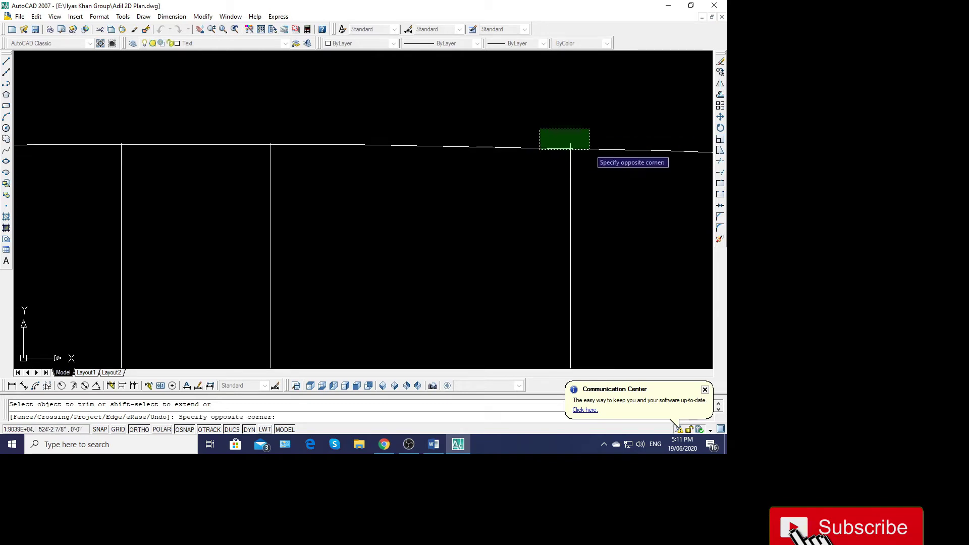
pyautogui.click(592, 147)
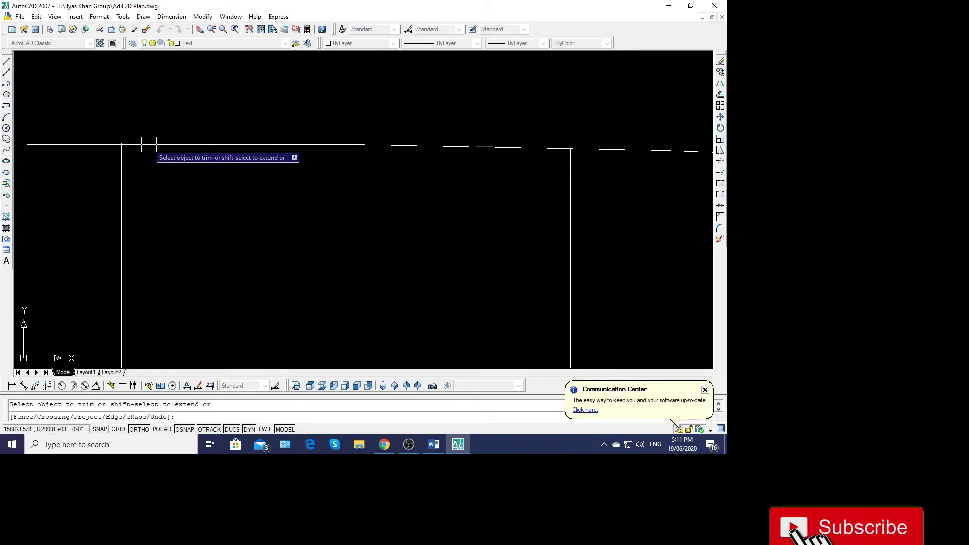
pyautogui.scroll(4, 126, 142)
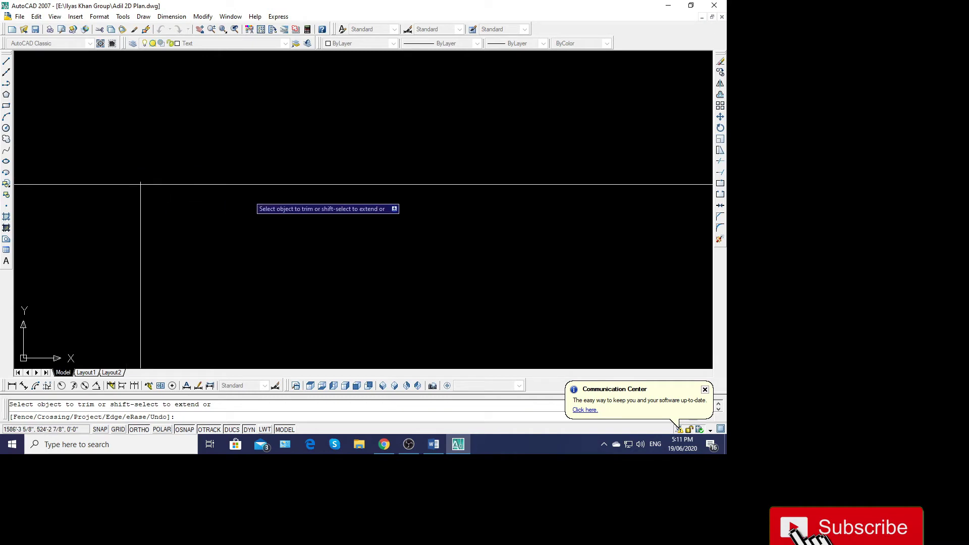
pyautogui.scroll(2, 133, 175)
pyautogui.click(190, 182)
pyautogui.click(147, 199)
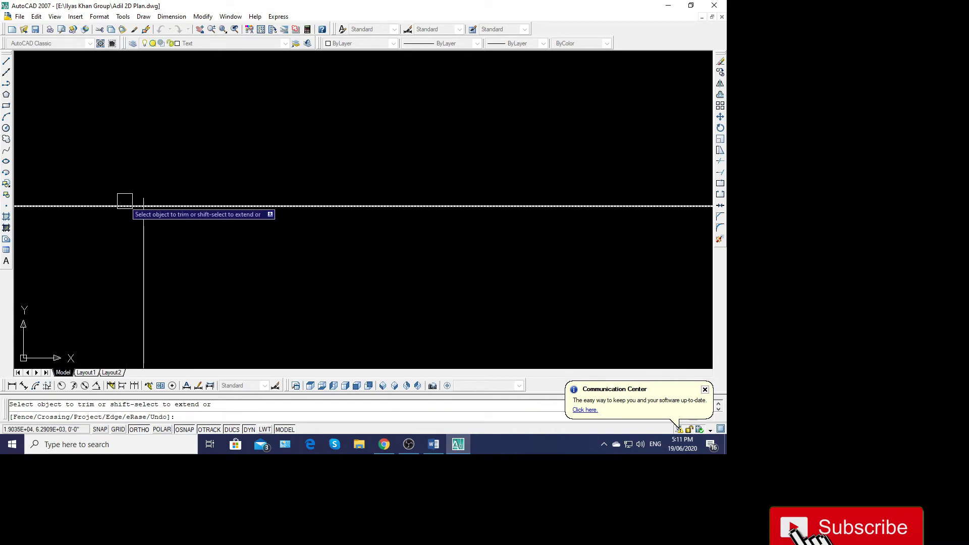
pyautogui.scroll(2, 152, 200)
pyautogui.scroll(2, 152, 200)
pyautogui.scroll(2, 86, 208)
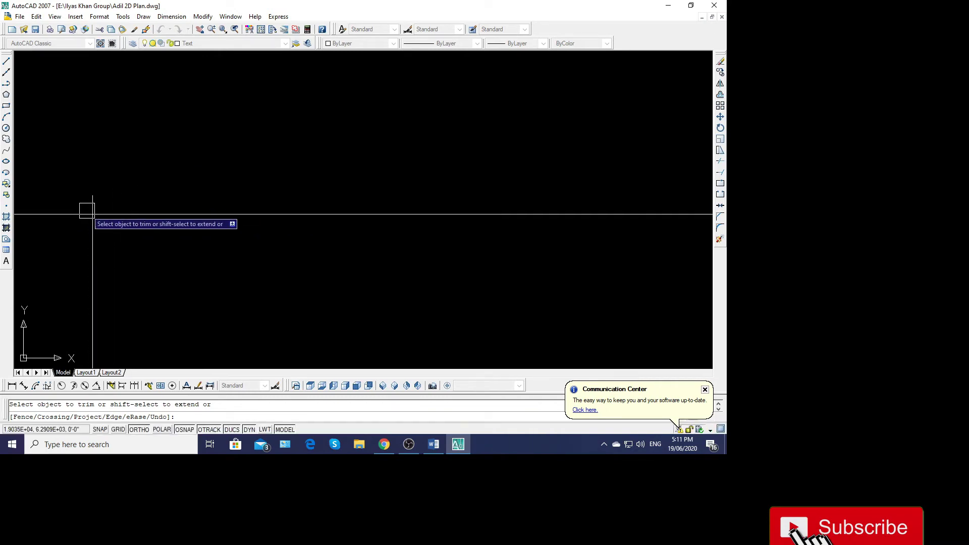
pyautogui.scroll(-1, 116, 212)
pyautogui.scroll(-2, 181, 212)
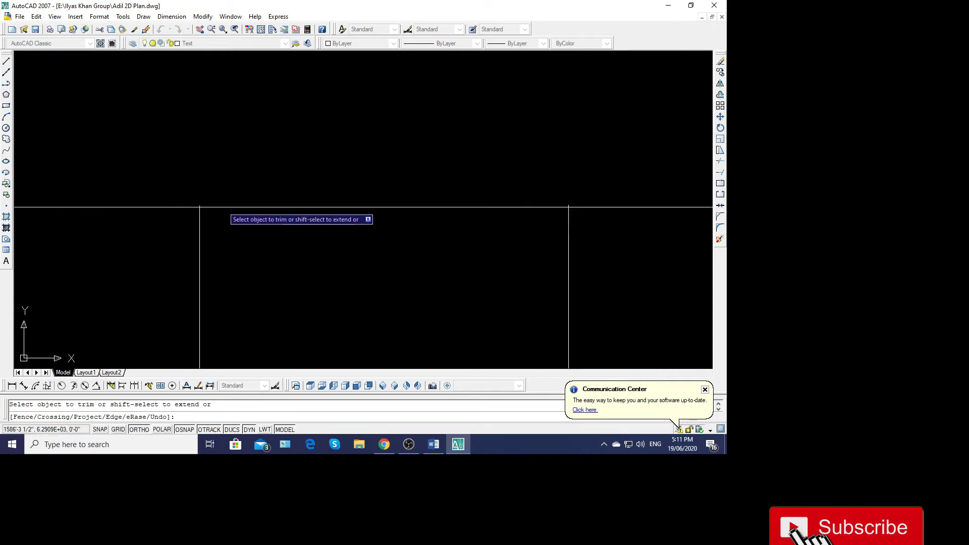
pyautogui.scroll(-2, 232, 201)
pyautogui.scroll(-2, 250, 197)
pyautogui.scroll(-2, 283, 202)
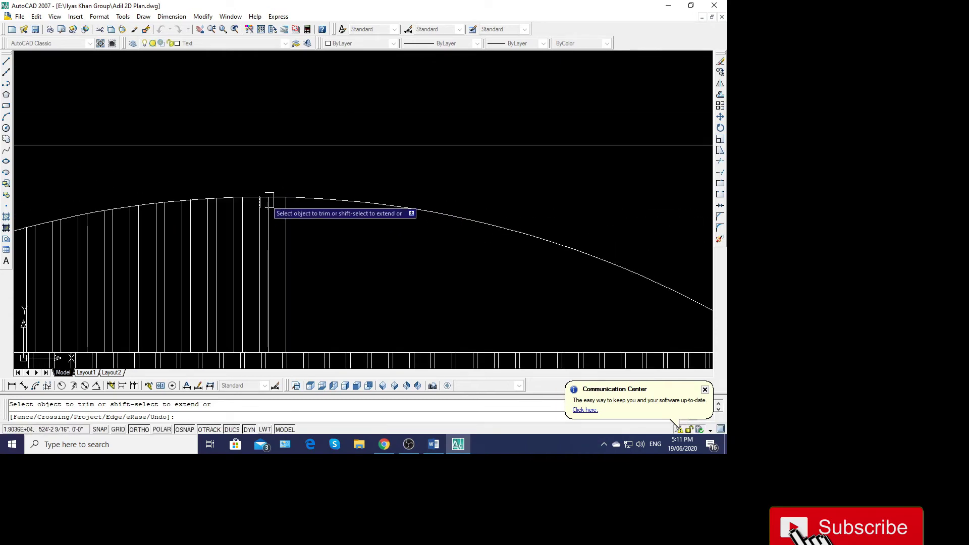
# Cut the arc pieces between post pairs near the apex and along the first slope
pyautogui.scroll(2, 260, 204)
pyautogui.click(235, 166)
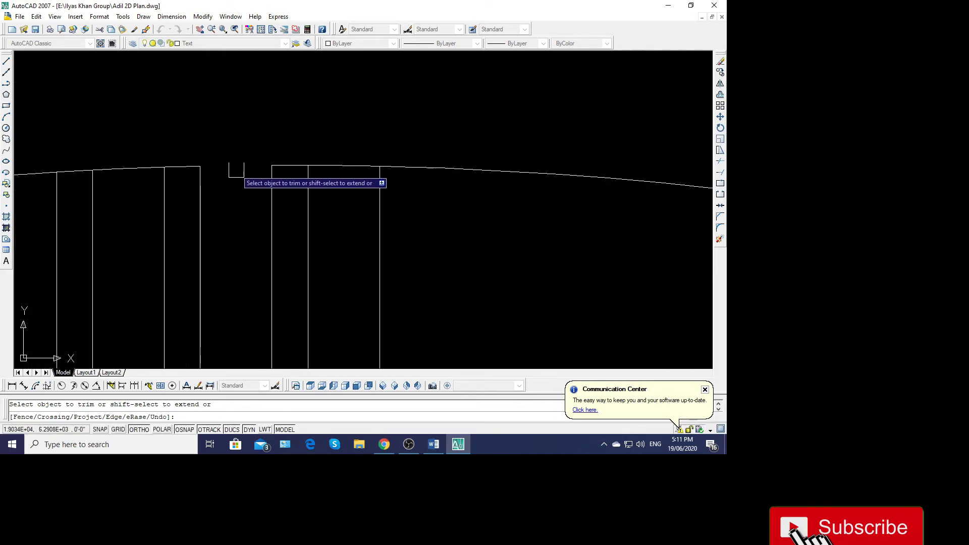
pyautogui.click(337, 170)
pyautogui.scroll(-5, 306, 194)
pyautogui.scroll(3, 238, 187)
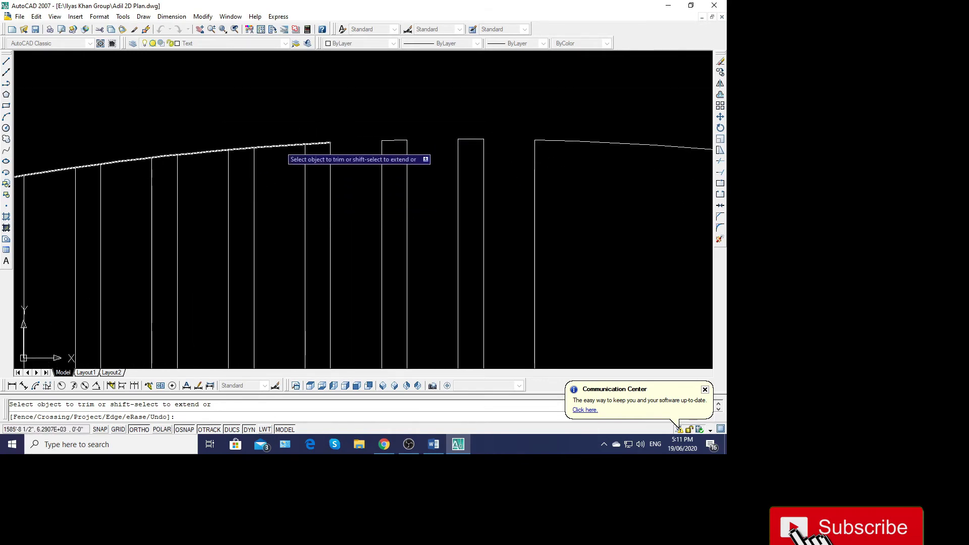
pyautogui.click(280, 146)
pyautogui.click(204, 151)
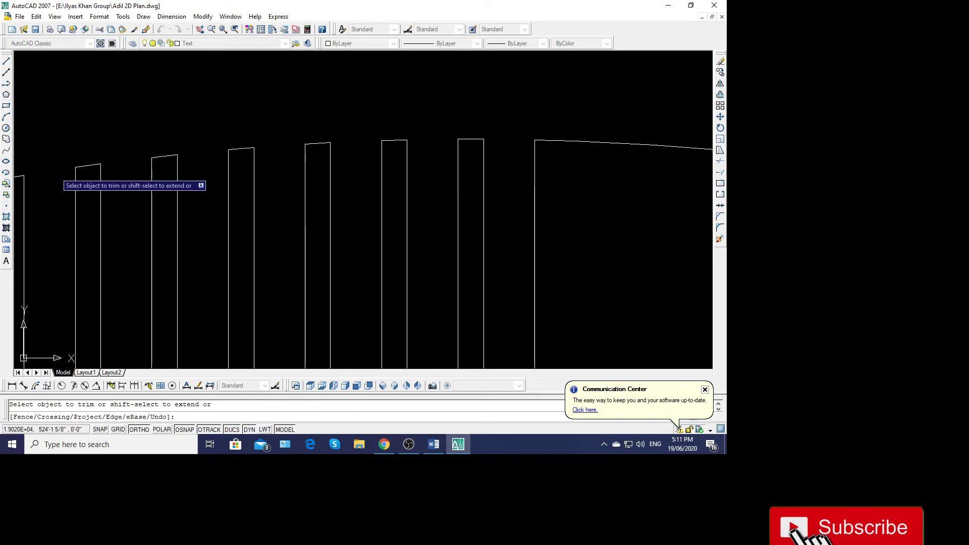
pyautogui.moveTo(56, 173); pyautogui.dragTo(339, 183, button='middle')
pyautogui.click(337, 183)
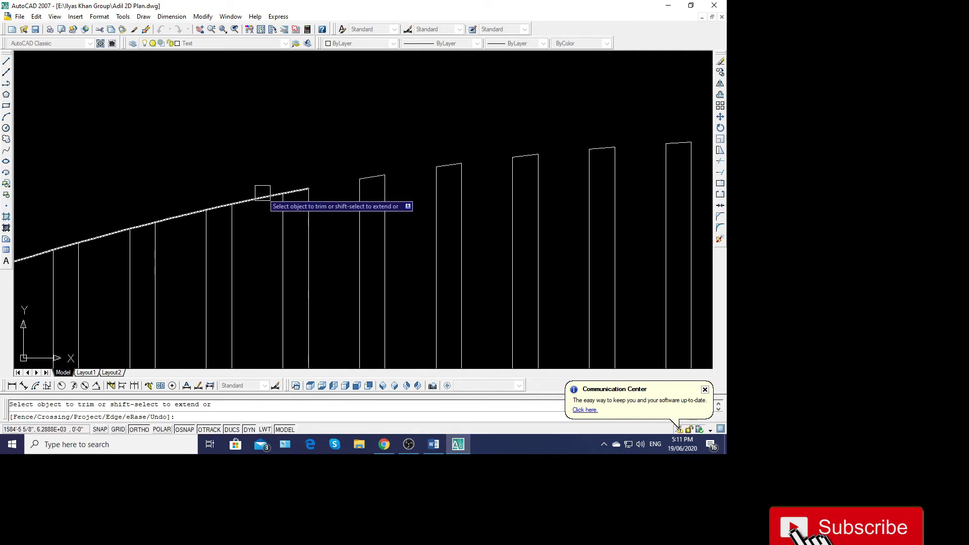
pyautogui.click(258, 199)
pyautogui.click(180, 214)
pyautogui.click(106, 235)
# Cut the remaining sloped arc pieces down to the arch's left end
pyautogui.moveTo(213, 210); pyautogui.dragTo(388, 134, button='middle')
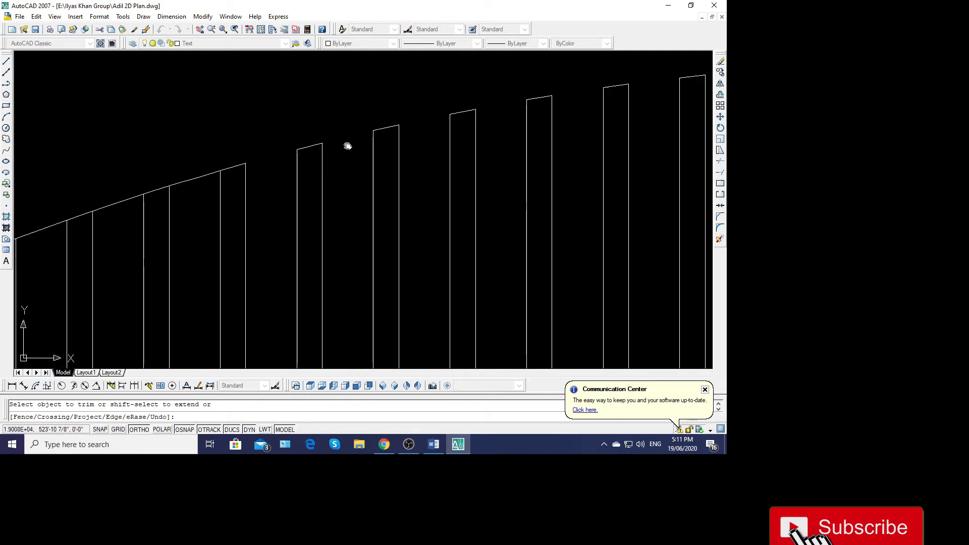
pyautogui.click(212, 182)
pyautogui.click(132, 216)
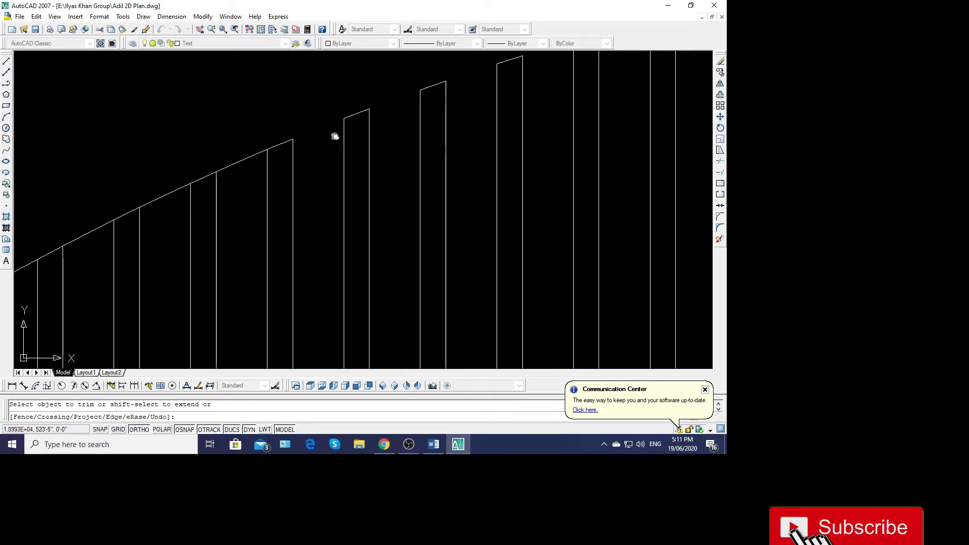
pyautogui.moveTo(129, 231); pyautogui.dragTo(321, 148, button='middle')
pyautogui.click(235, 176)
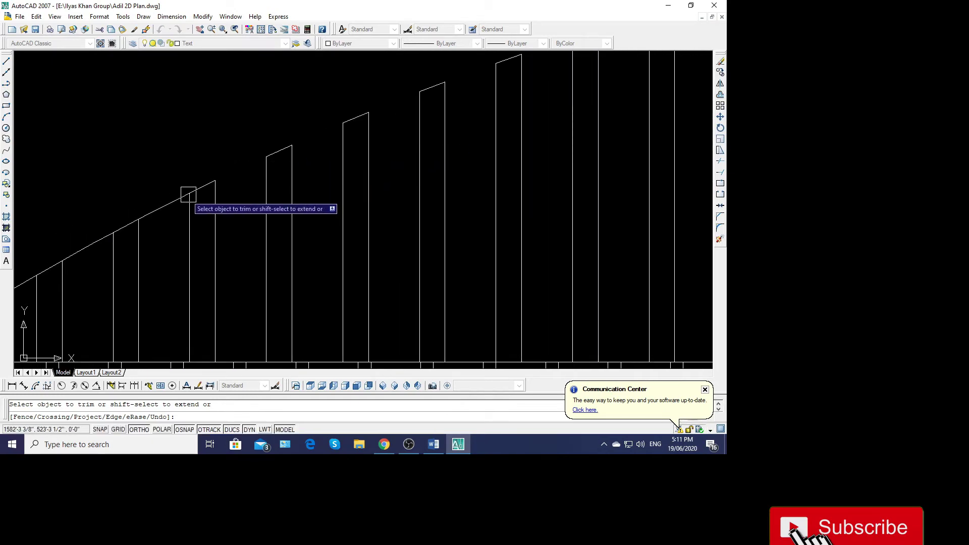
pyautogui.click(151, 217)
pyautogui.click(99, 244)
pyautogui.moveTo(134, 258); pyautogui.dragTo(290, 185, button='middle')
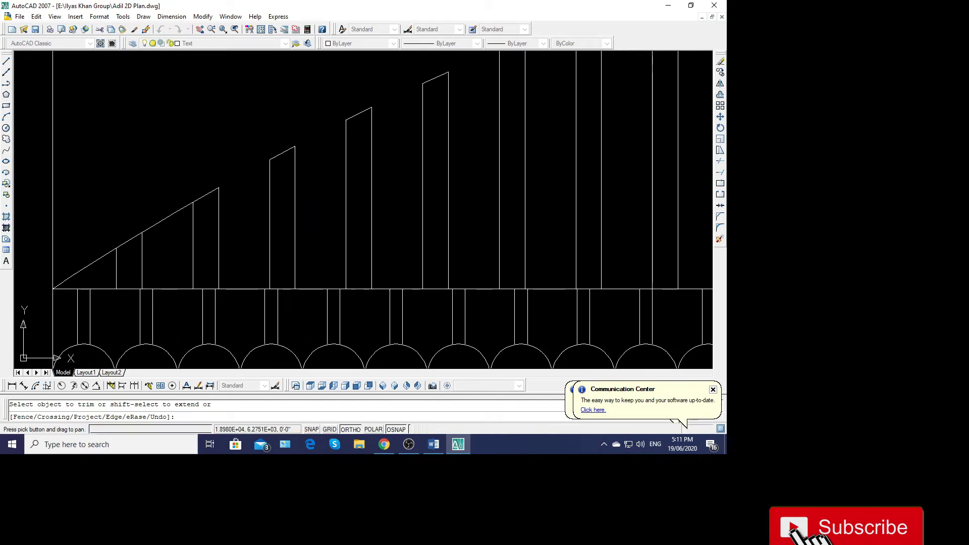
pyautogui.click(95, 258)
pyautogui.scroll(-8, 105, 217)
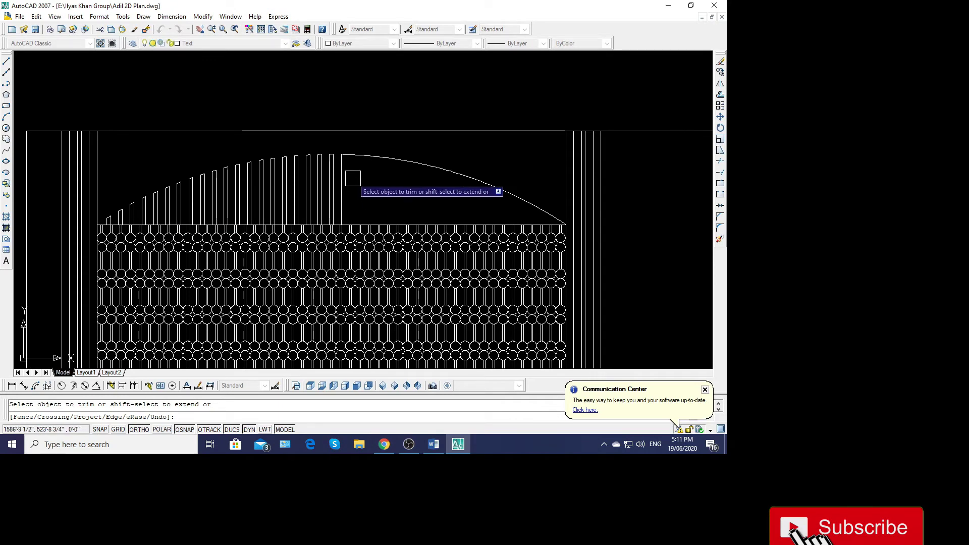
# Trim the dashed vertical line and erase the vertical line at the arch crown
pyautogui.click(320, 170)
pyautogui.press('Return')
pyautogui.write('l')
pyautogui.press('Return')
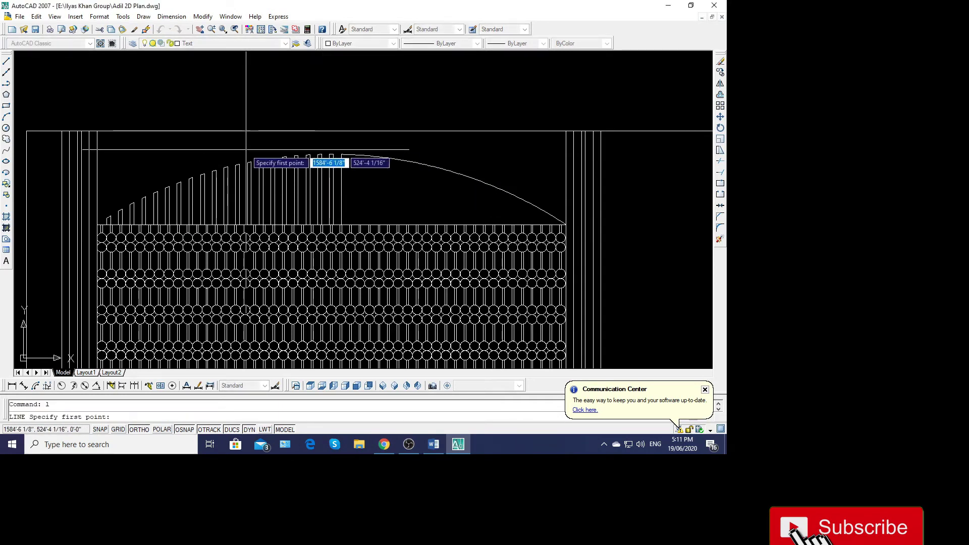
pyautogui.click(97, 130)
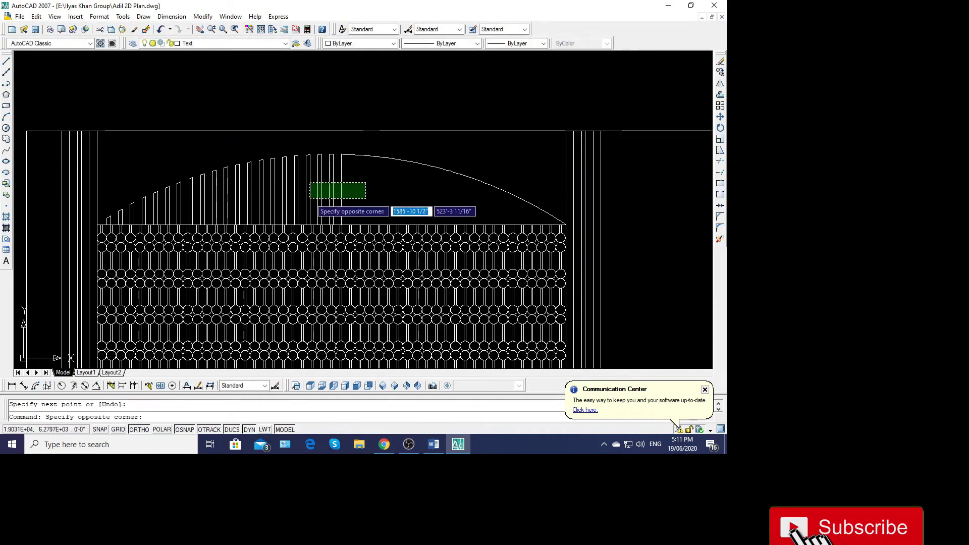
pyautogui.click(335, 190)
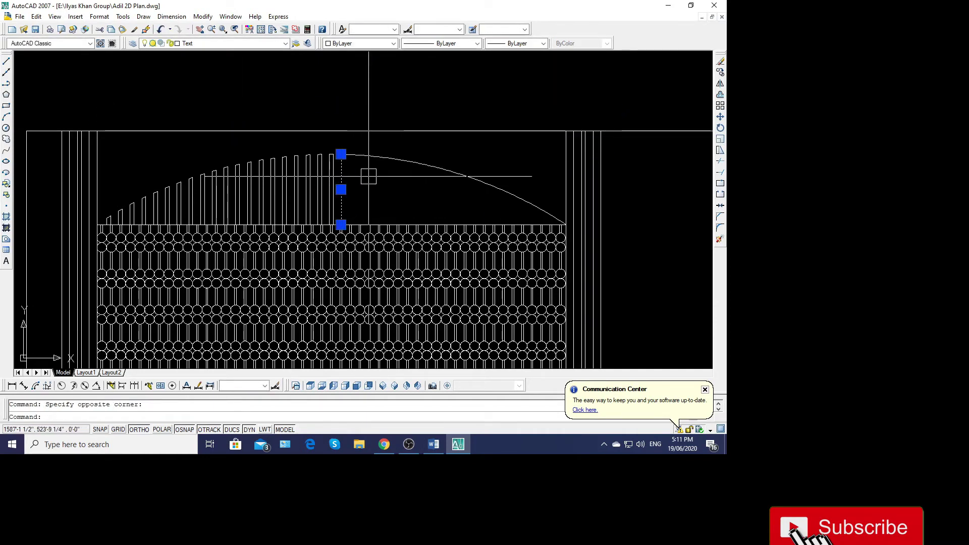
pyautogui.press('Delete')
pyautogui.write('mi')
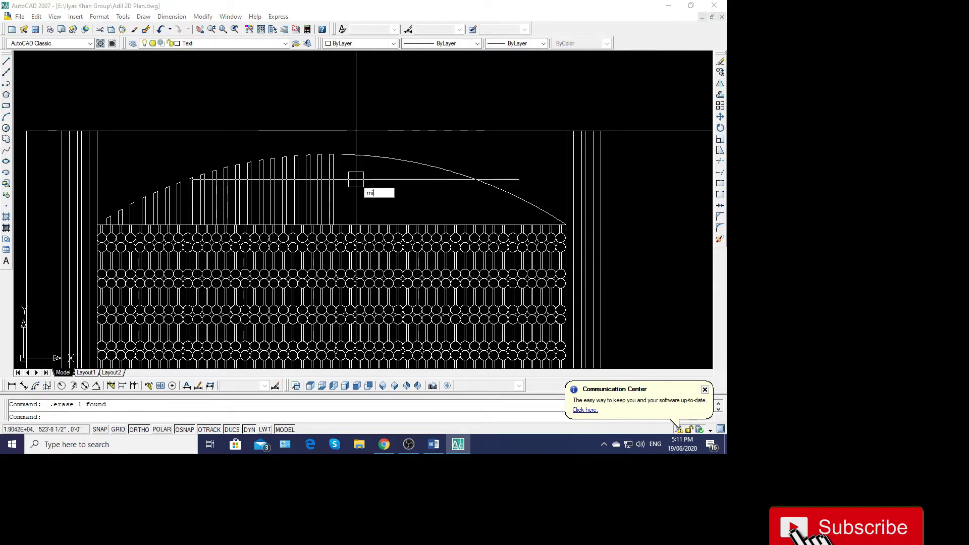
# Window-select the 57 left-half posts for mirroring
pyautogui.press('Return')
pyautogui.click(358, 181)
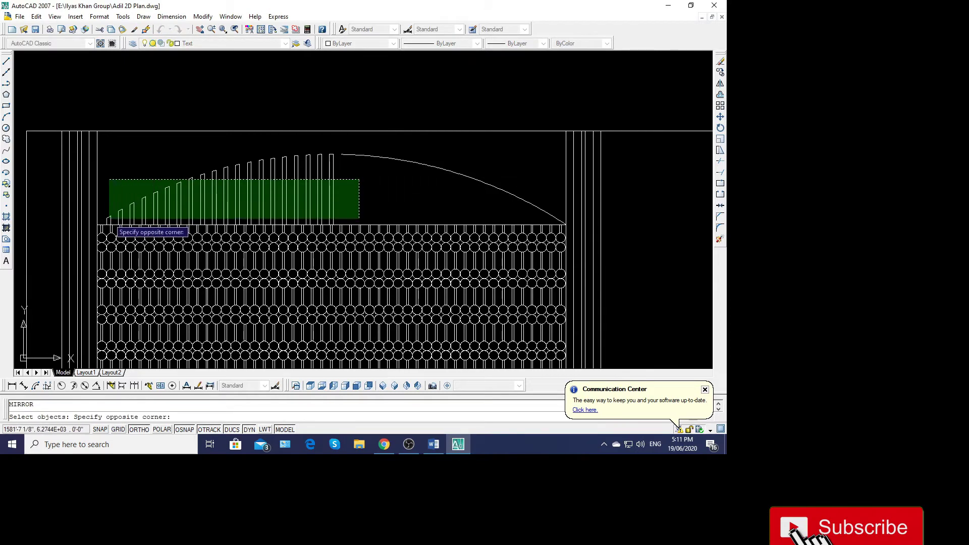
pyautogui.click(104, 221)
pyautogui.press('Return')
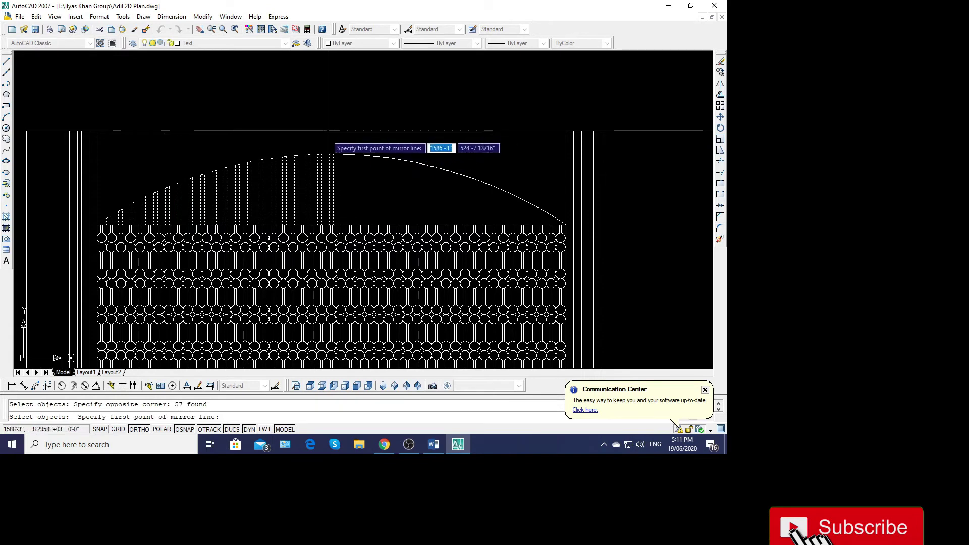
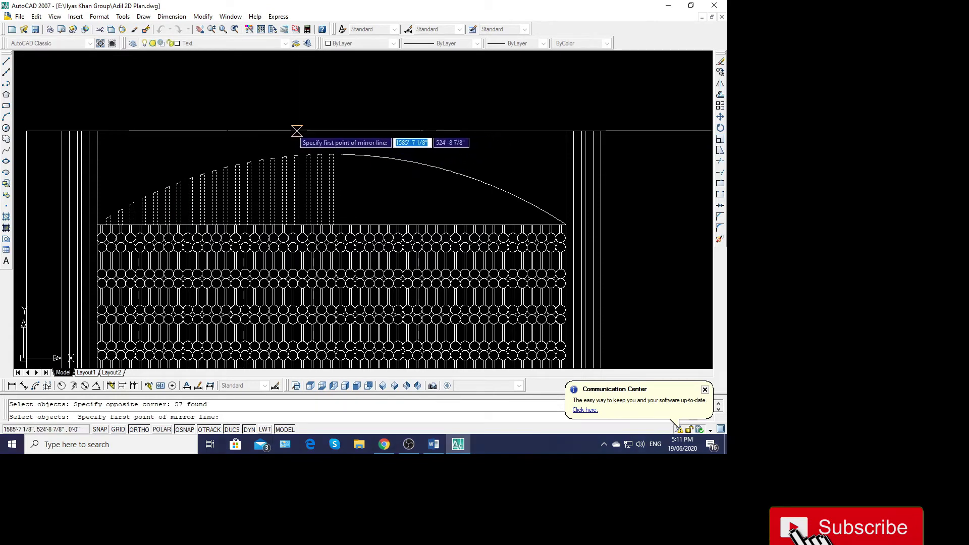
# Mirror the gate bars about the arch midpoint, keeping the originals and the arch curve
pyautogui.click(331, 131)
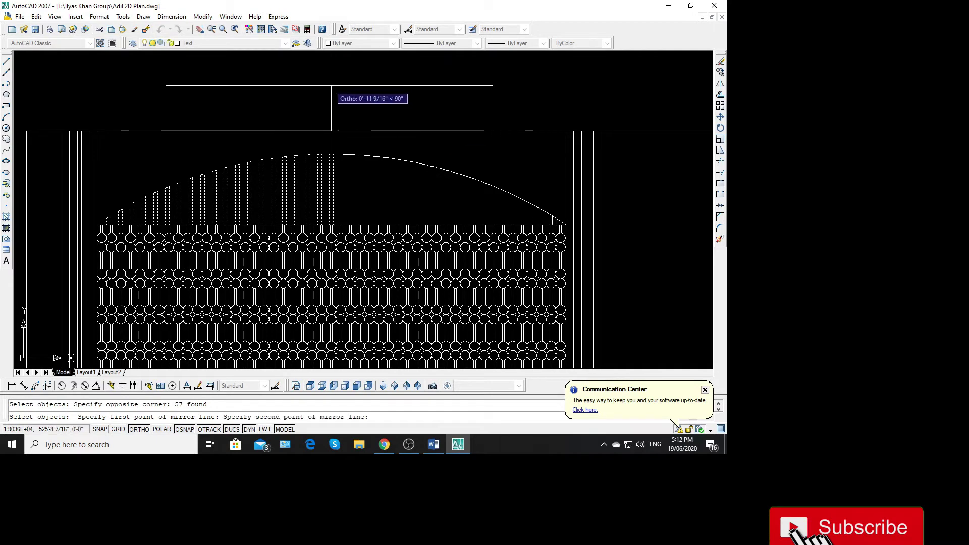
pyautogui.press('Return')
pyautogui.scroll(4, 379, 156)
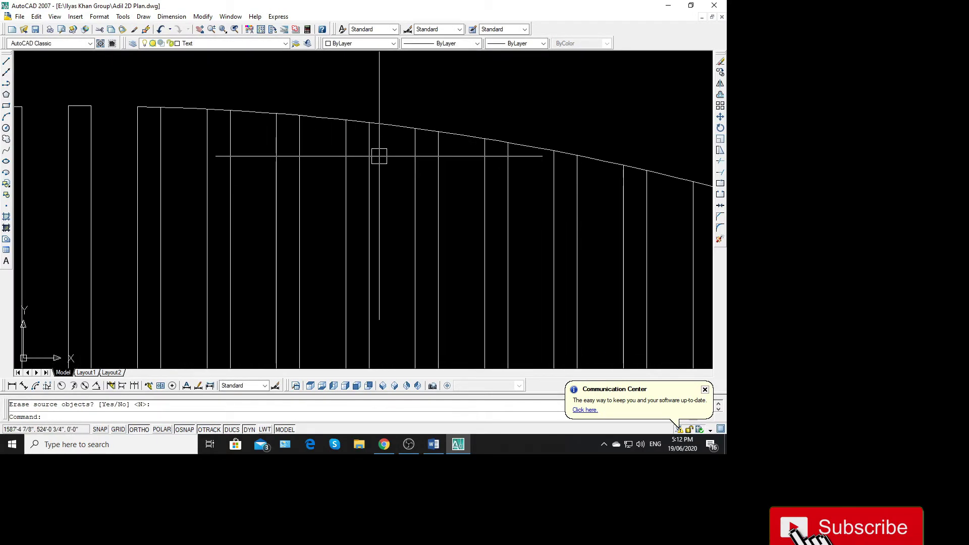
pyautogui.press('Delete')
pyautogui.scroll(-2, 353, 156)
pyautogui.scroll(-2, 318, 169)
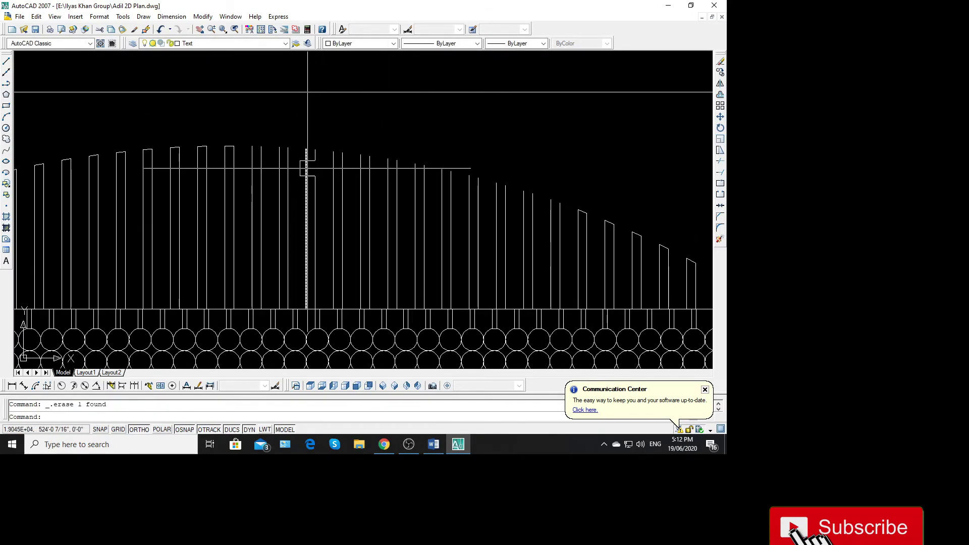
pyautogui.hotkey('ctrl', 'z')
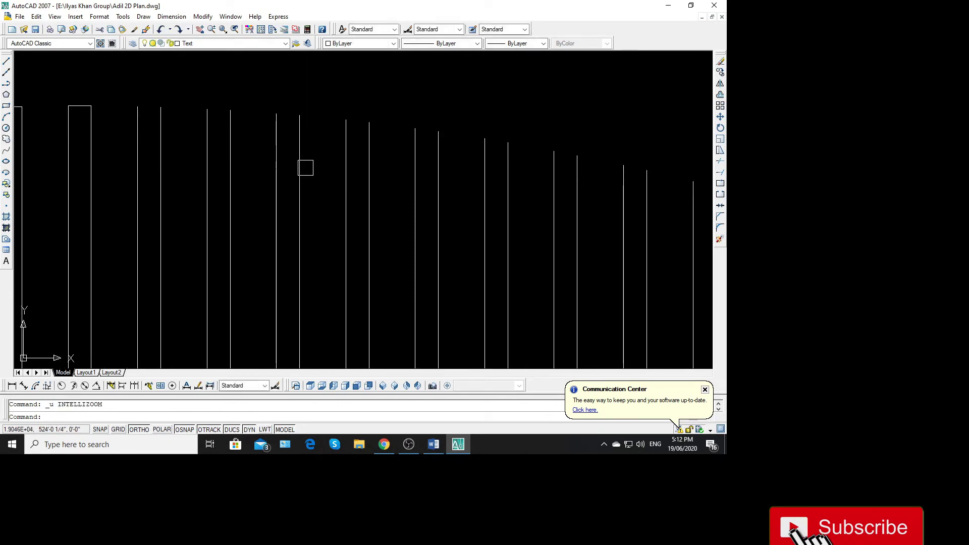
pyautogui.hotkey('ctrl', 'z')
# Trim the first arch curve pieces between bar pairs, using all objects as cutting edges
pyautogui.write('r')
pyautogui.press('Return')
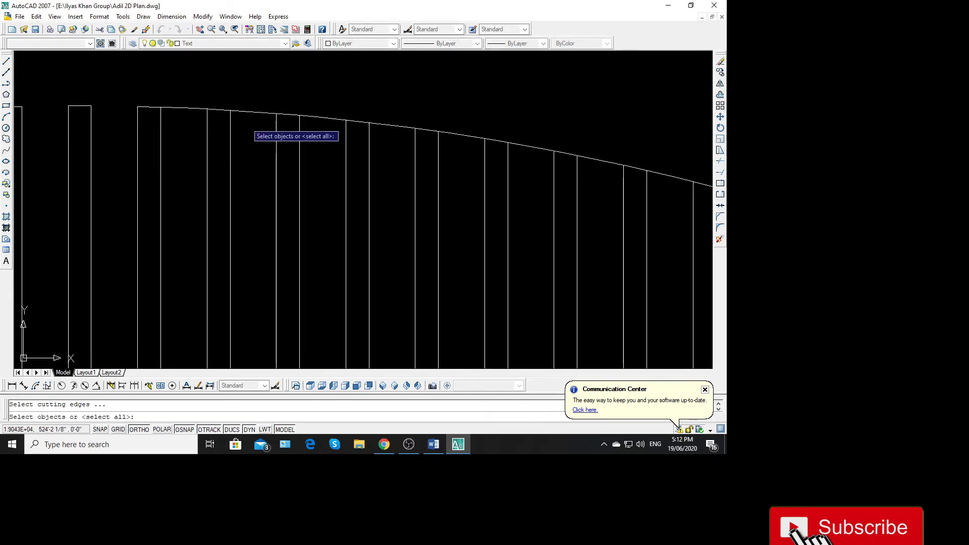
pyautogui.press('Return')
pyautogui.click(184, 108)
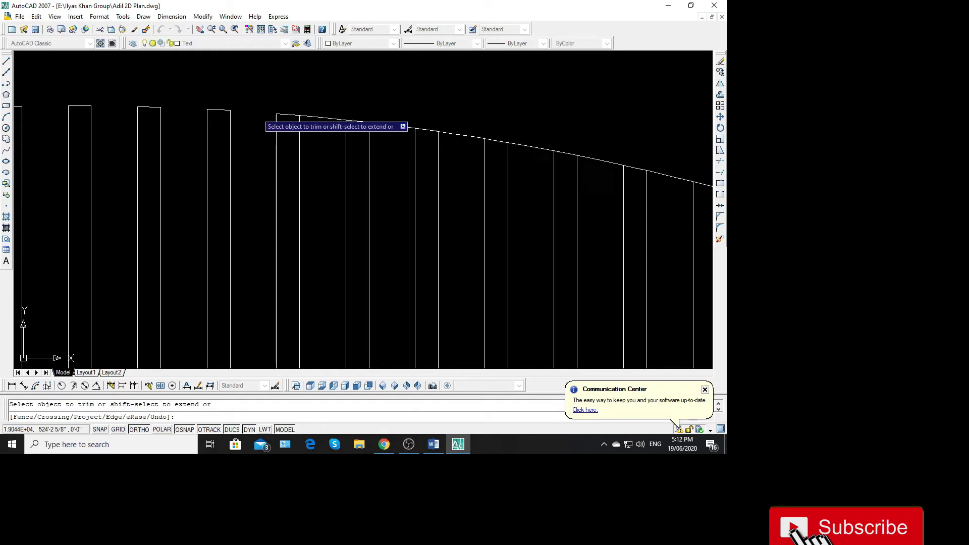
pyautogui.click(320, 117)
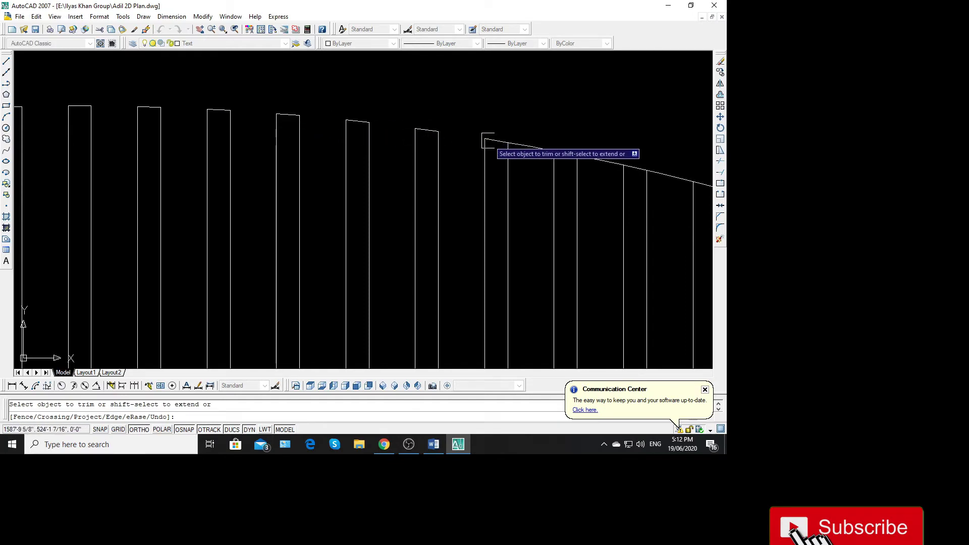
pyautogui.moveTo(517, 141); pyautogui.dragTo(277, 175, button='middle')
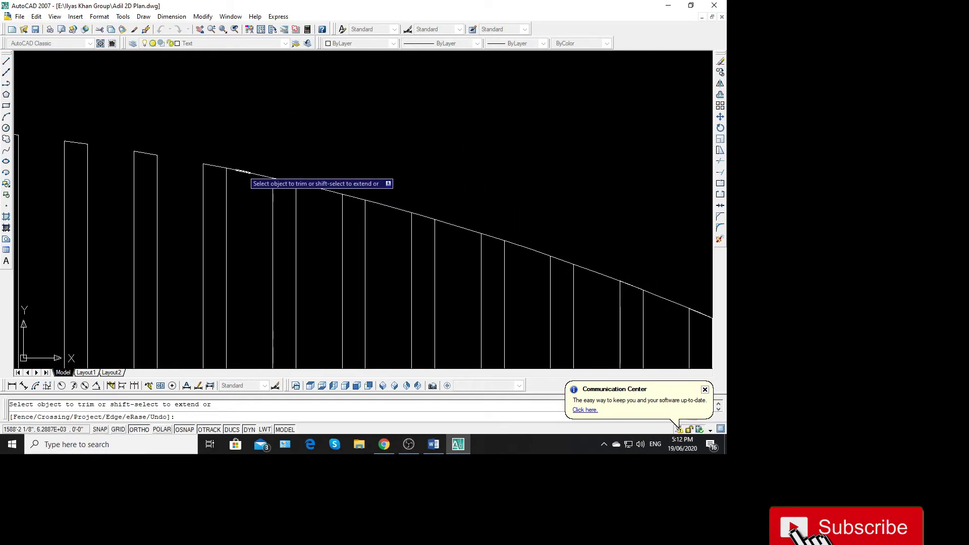
pyautogui.click(319, 187)
pyautogui.click(389, 208)
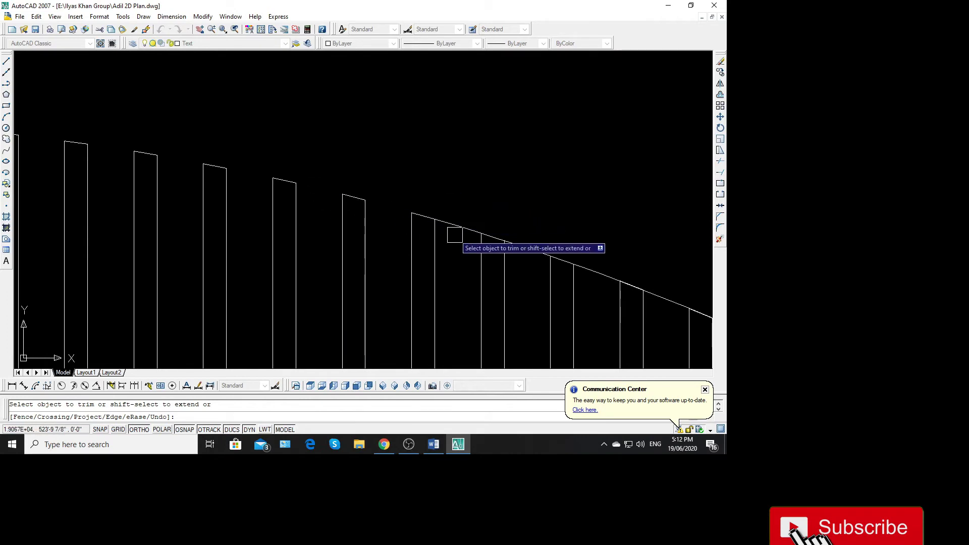
pyautogui.click(458, 227)
# Trim the remaining sloped curve pieces between bar pairs on the right half
pyautogui.scroll(-3, 485, 217)
pyautogui.scroll(2, 464, 224)
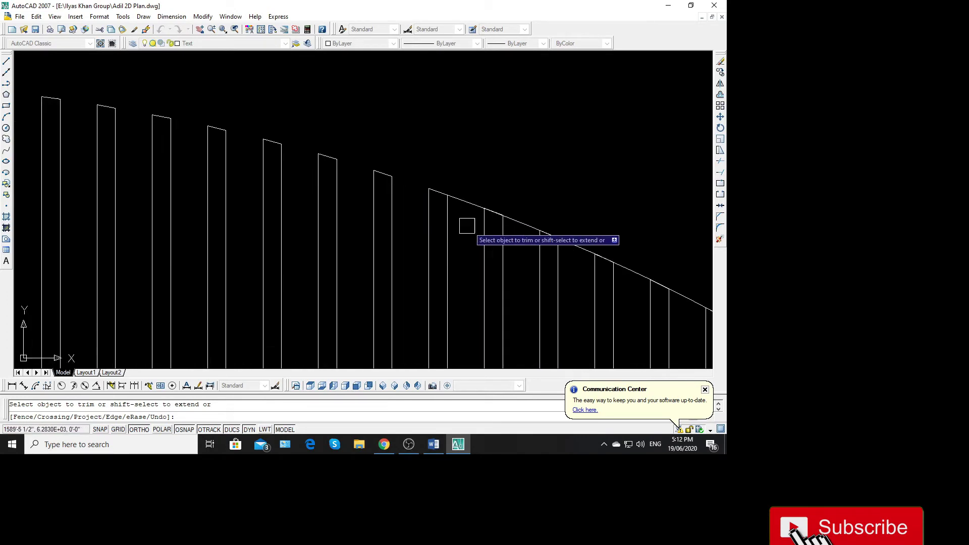
pyautogui.click(472, 204)
pyautogui.click(520, 221)
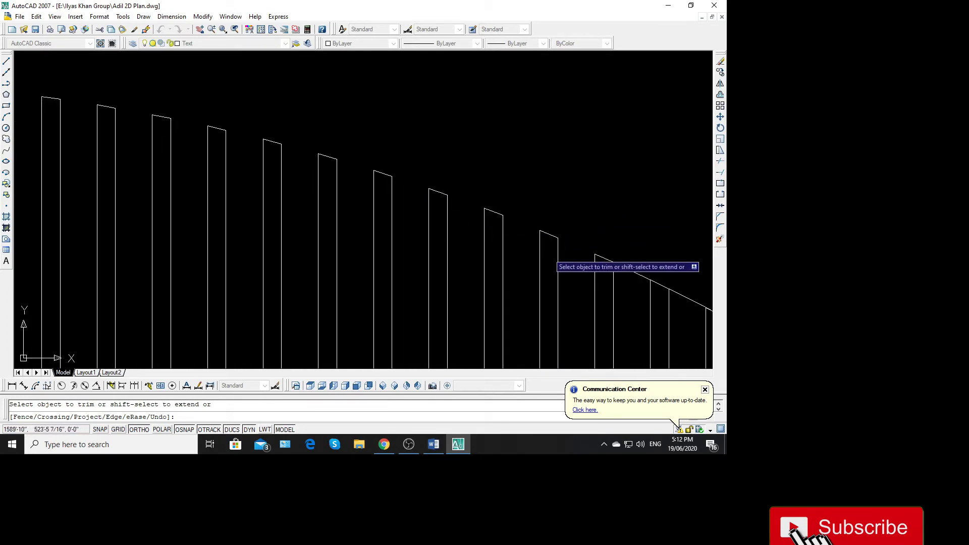
pyautogui.moveTo(548, 254); pyautogui.dragTo(339, 152, button='middle')
pyautogui.scroll(-4, 335, 149)
pyautogui.scroll(5, 386, 165)
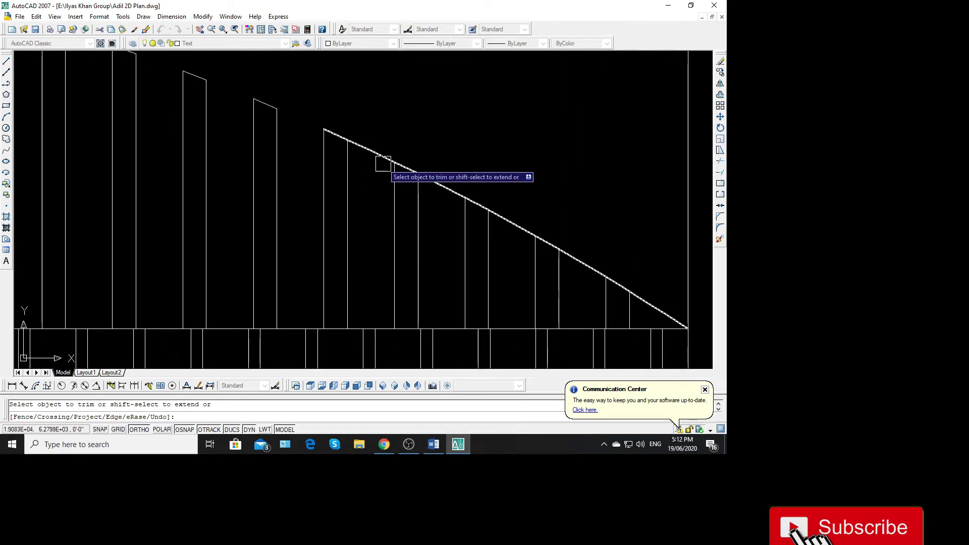
pyautogui.click(383, 164)
pyautogui.click(442, 194)
pyautogui.click(511, 232)
pyautogui.click(583, 265)
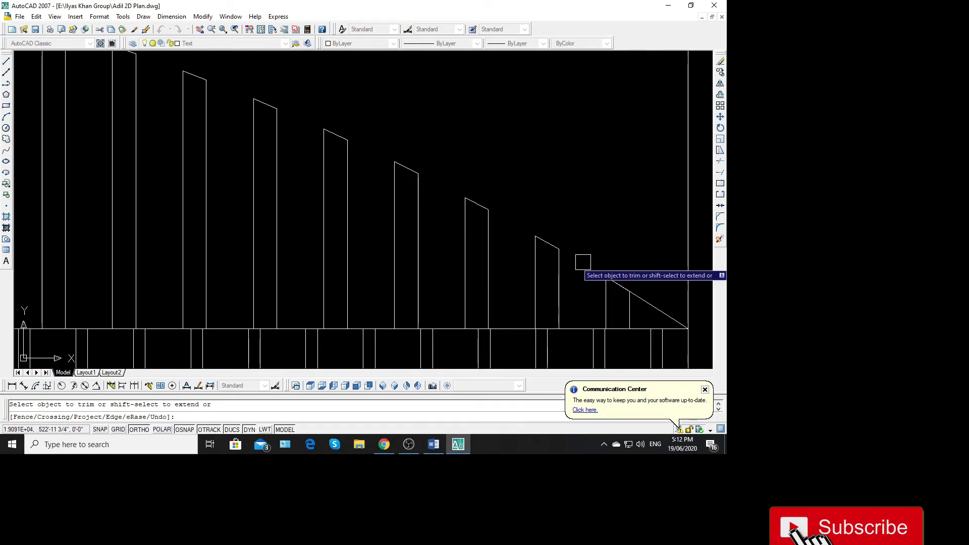
pyautogui.scroll(-4, 646, 302)
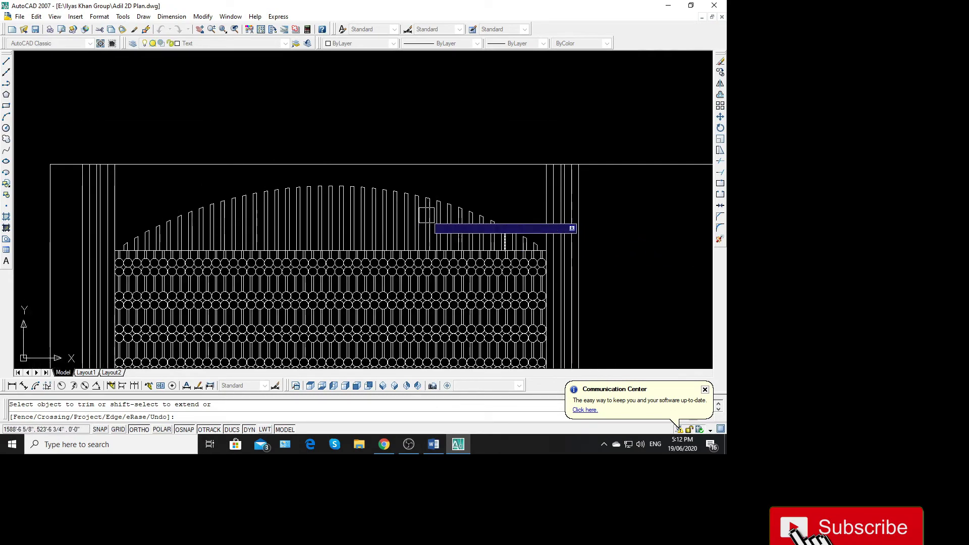
pyautogui.press('Escape')
pyautogui.scroll(-4, 222, 153)
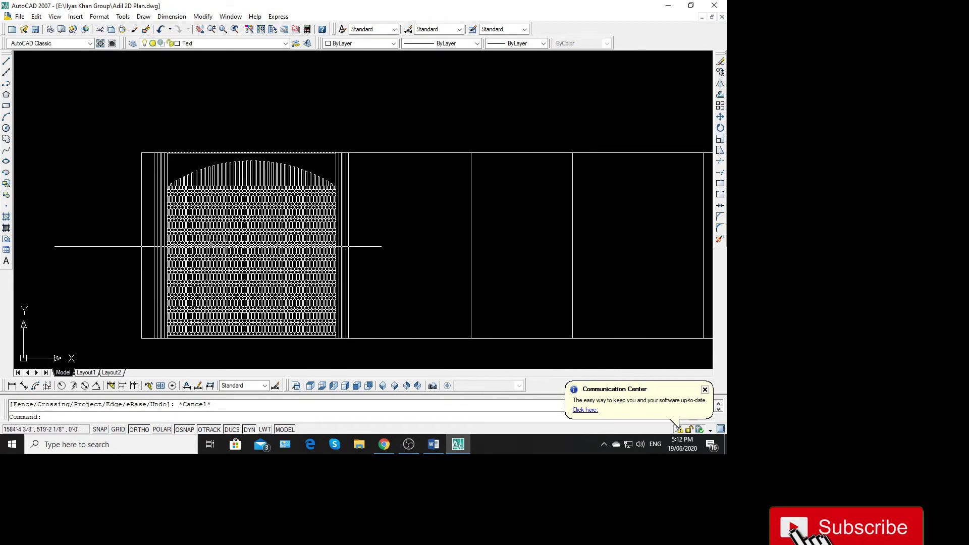
# Draw a horizontal sill line along the base of the bay right of the gate
pyautogui.scroll(-2, 73, 200)
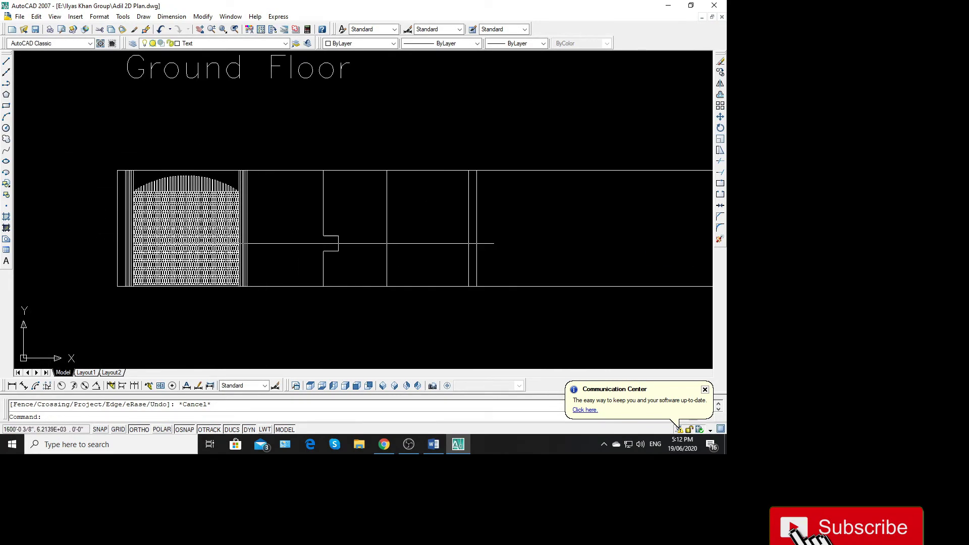
pyautogui.scroll(-3, 329, 262)
pyautogui.scroll(3, 353, 243)
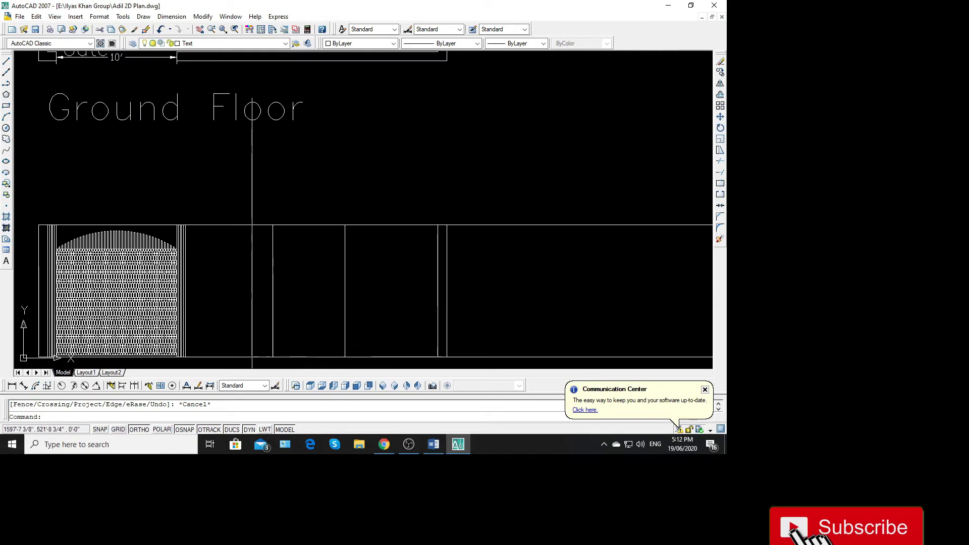
pyautogui.scroll(3, 278, 329)
pyautogui.write(' l')
pyautogui.press('Return')
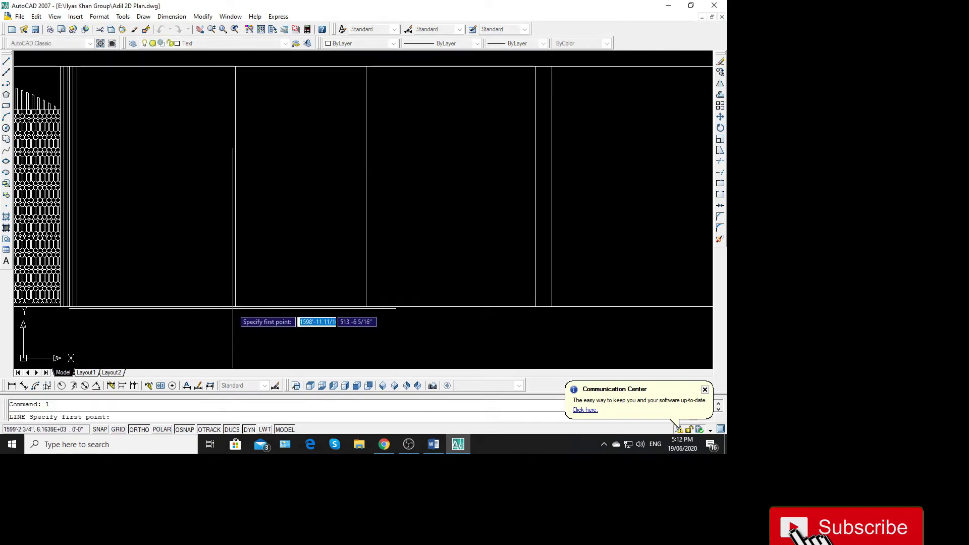
pyautogui.click(235, 306)
pyautogui.click(366, 307)
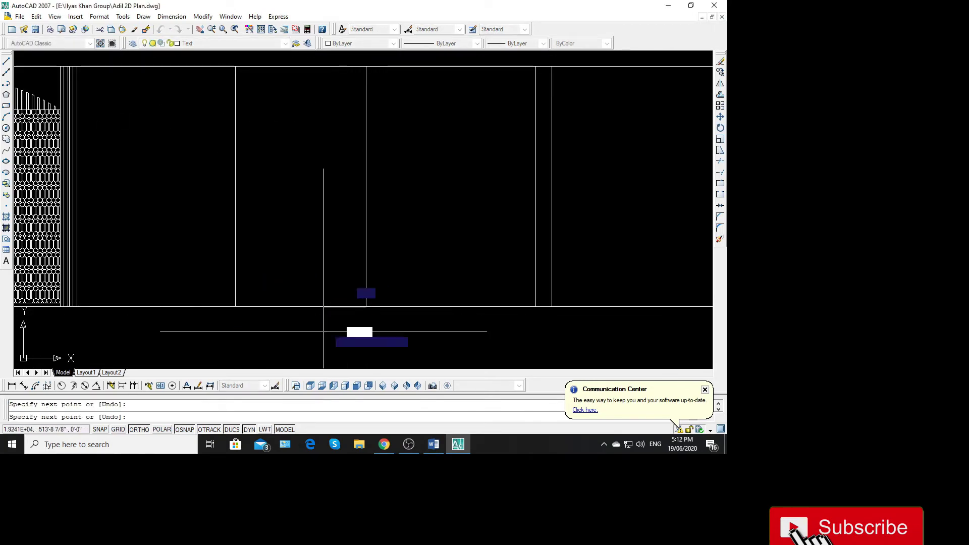
pyautogui.press('Return')
# Begin an offset with a 0 distance, then cancel it
pyautogui.write('o')
pyautogui.press('Return')
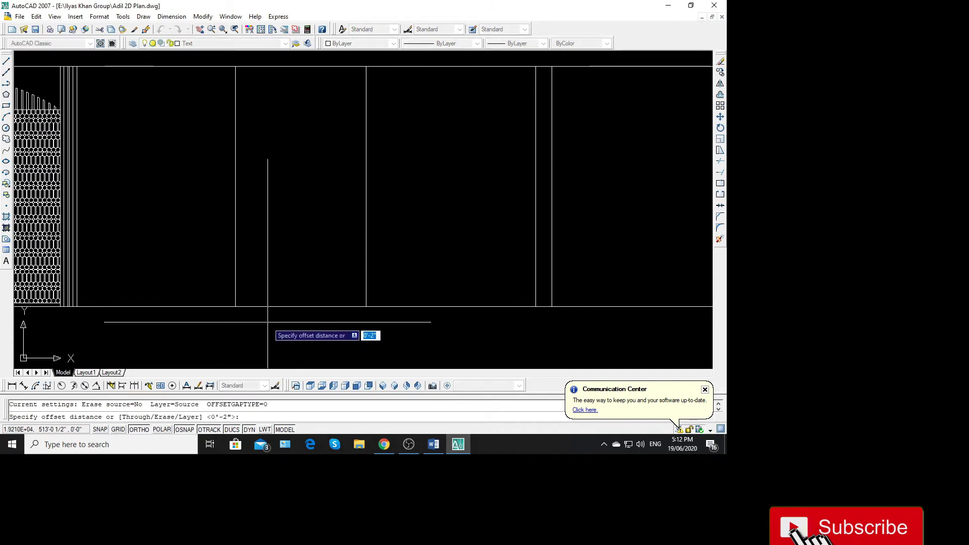
pyautogui.write('0')
pyautogui.press('Return')
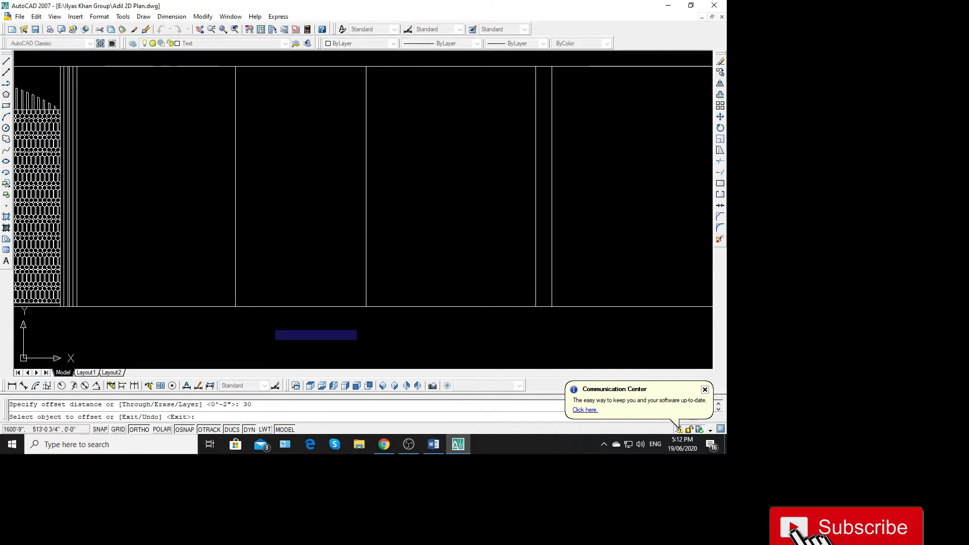
pyautogui.press('Escape')
pyautogui.scroll(-2, 257, 268)
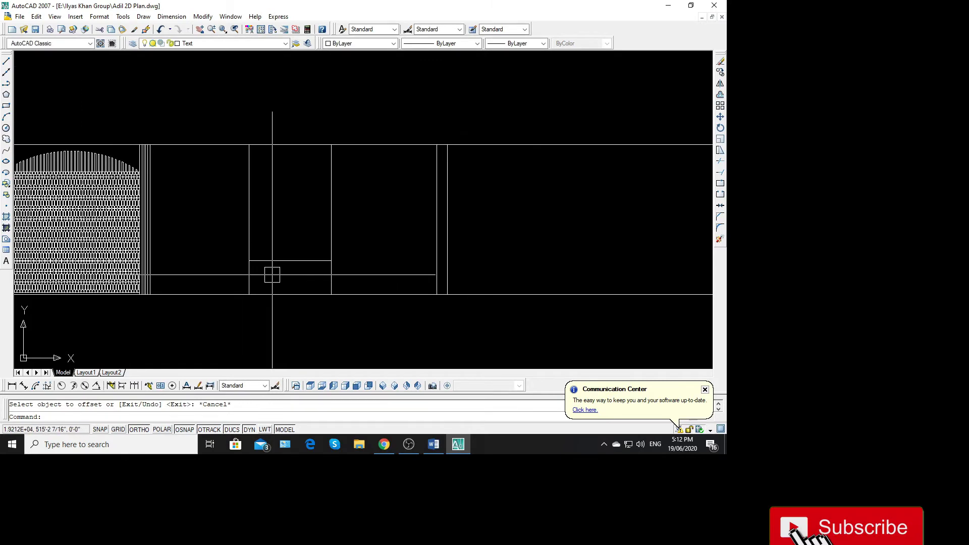
pyautogui.scroll(3, 257, 273)
pyautogui.scroll(2, 275, 270)
pyautogui.scroll(-2, 267, 270)
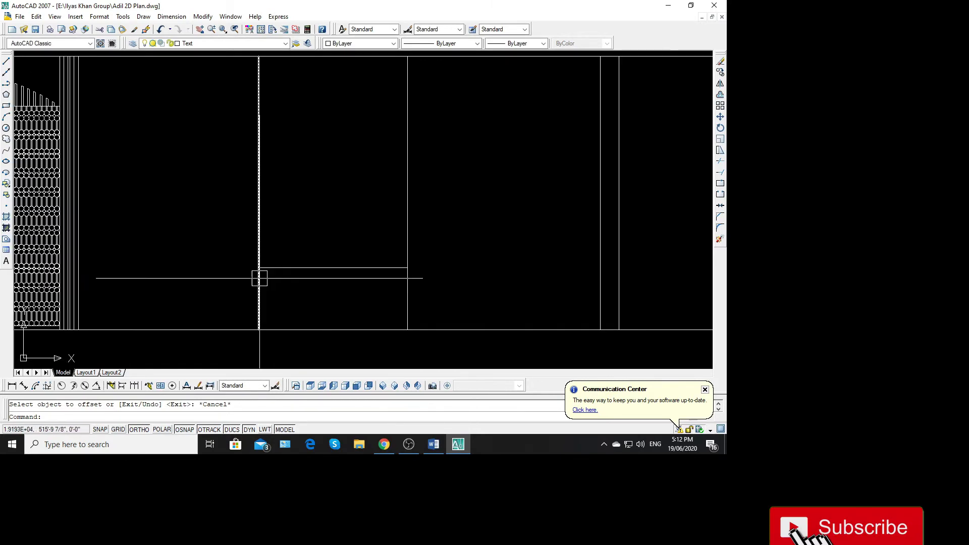
# Draw a 7' vertical line up from the bay's bottom corner
pyautogui.write('l')
pyautogui.press('Return')
pyautogui.click(259, 329)
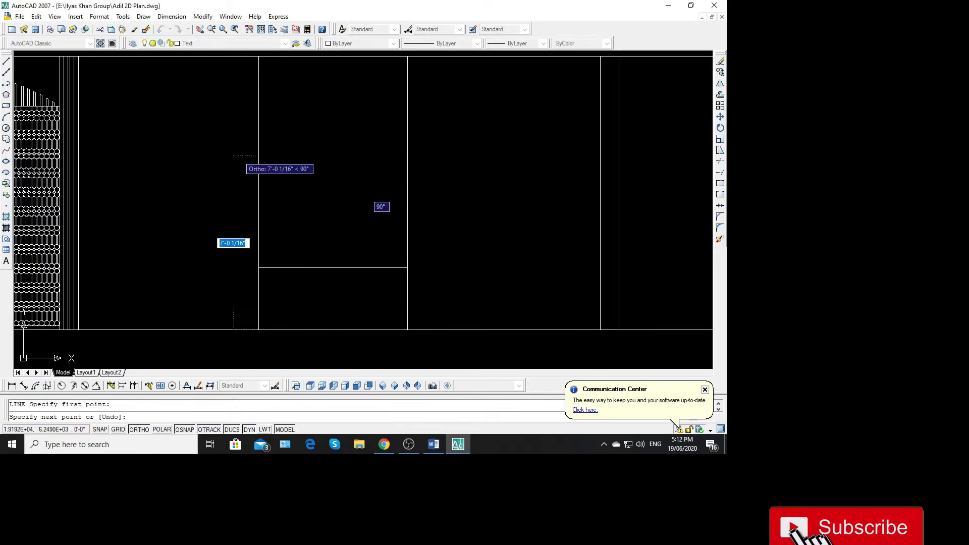
pyautogui.write("7'")
pyautogui.press('Return')
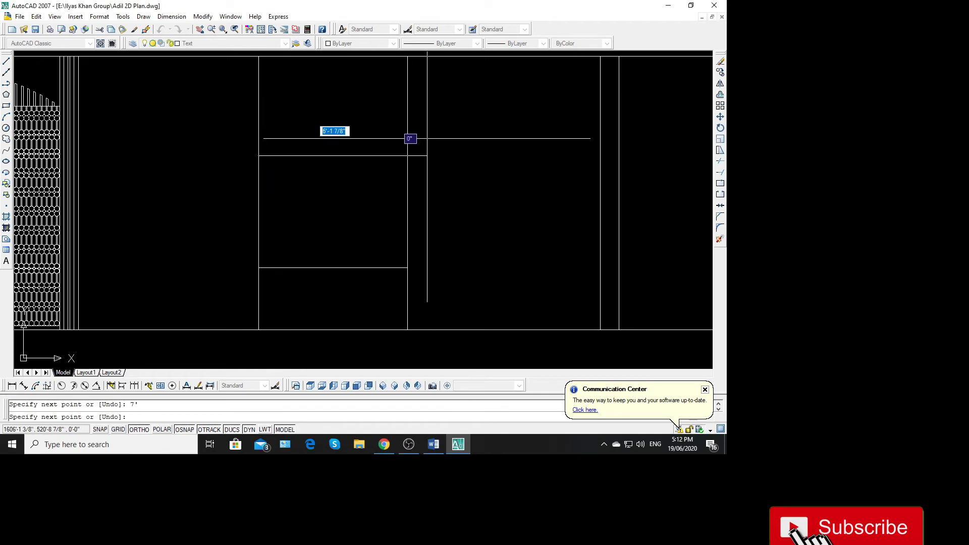
pyautogui.press('Return')
# Trim the overhanging line ends at the window rectangle's corners
pyautogui.write('tr')
pyautogui.press('Return')
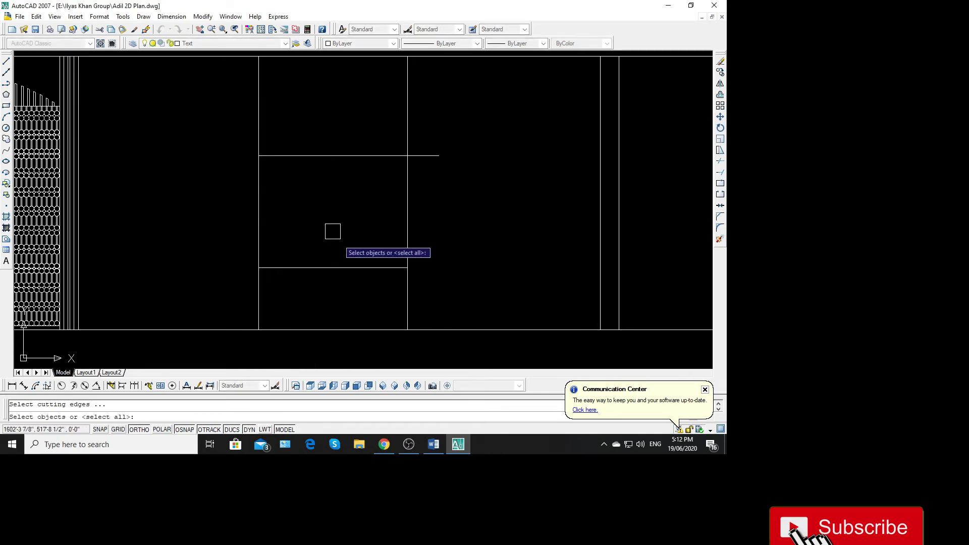
pyautogui.press('Return')
pyautogui.click(451, 297)
pyautogui.click(202, 284)
pyautogui.click(435, 156)
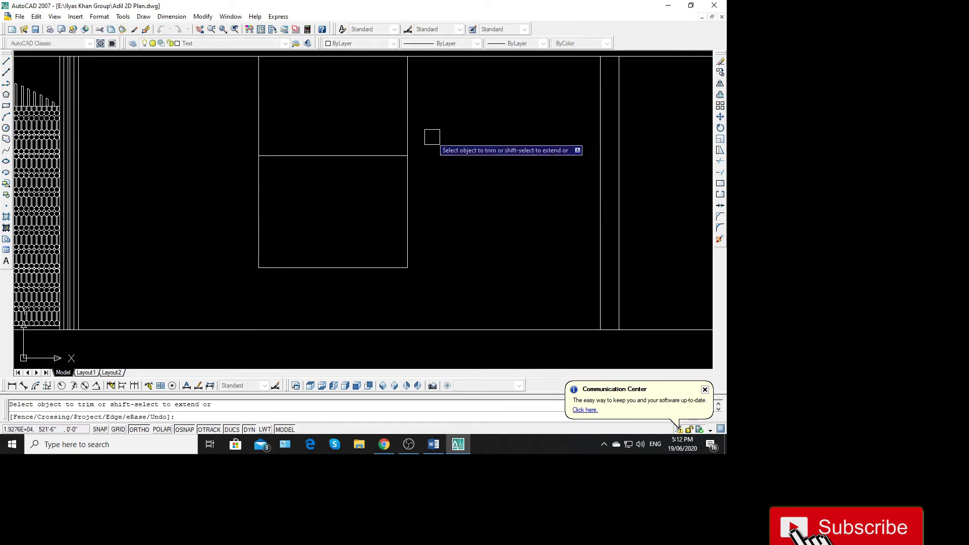
pyautogui.click(446, 105)
pyautogui.click(243, 106)
pyautogui.press('Escape')
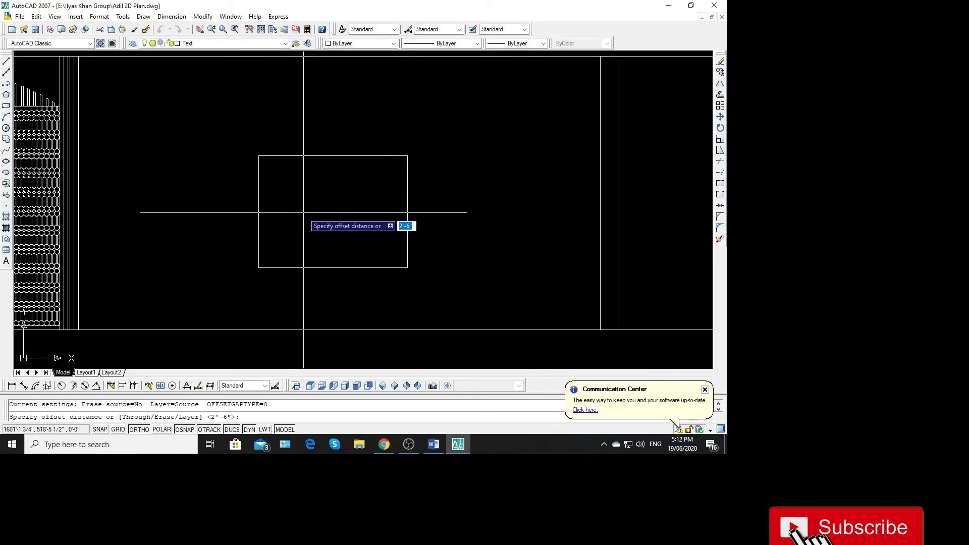
pyautogui.write('2')
# Offset the window's left and top edges inward to form the inner outline
pyautogui.press('Return')
pyautogui.click(259, 212)
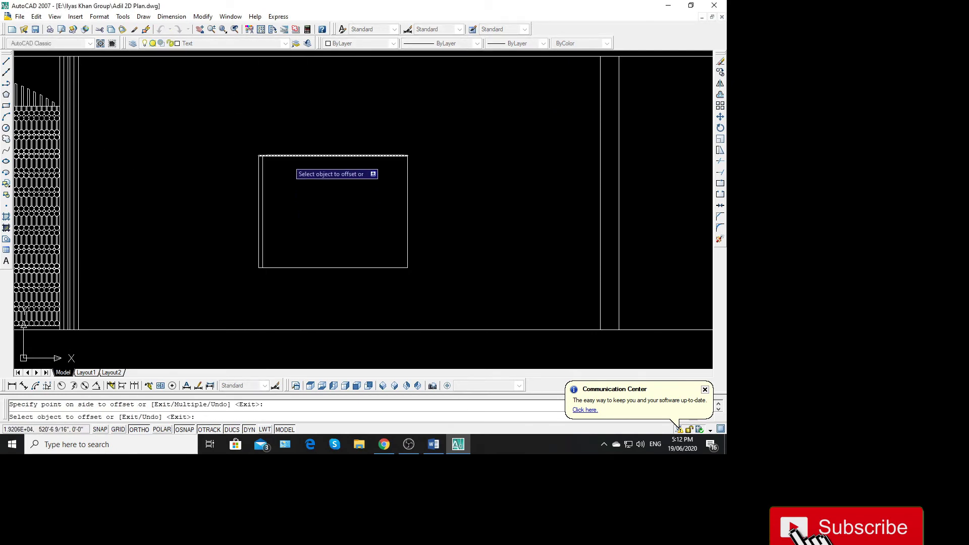
pyautogui.click(291, 156)
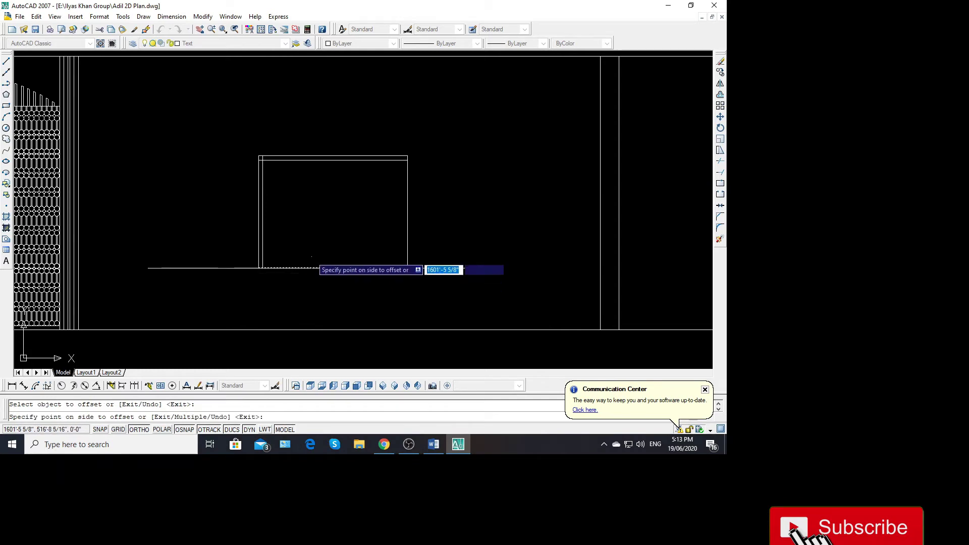
pyautogui.click(323, 270)
pyautogui.scroll(3, 260, 159)
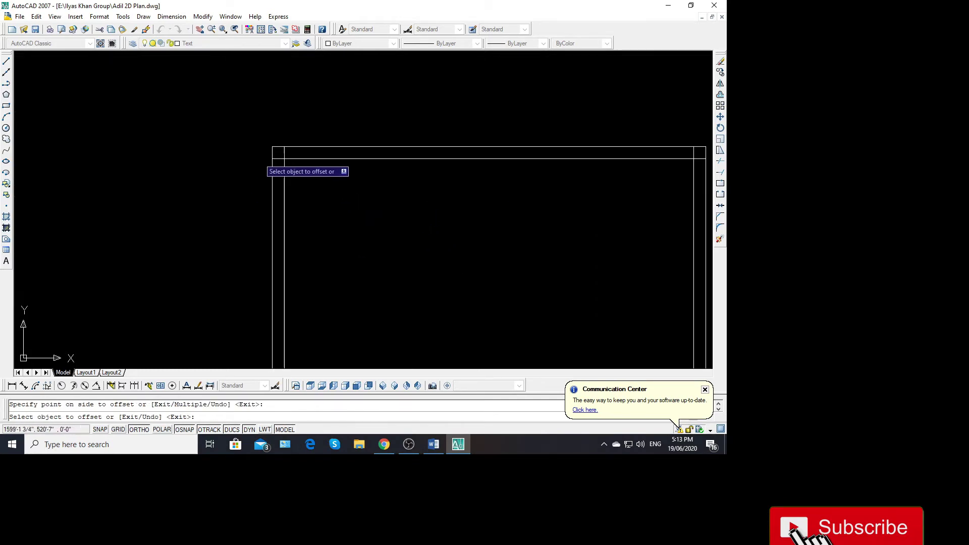
pyautogui.scroll(3, 290, 151)
pyautogui.press('Escape')
# Trim the inner and outer outline corners with all lines as cutting edges
pyautogui.write('tr')
pyautogui.press('Return')
pyautogui.press('Return')
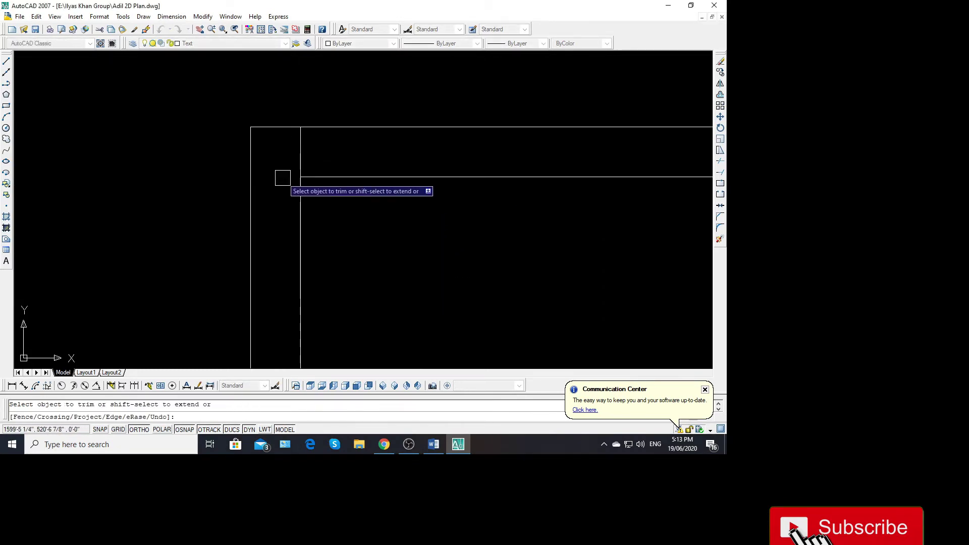
pyautogui.scroll(-3, 296, 166)
pyautogui.scroll(-3, 296, 167)
pyautogui.scroll(5, 236, 338)
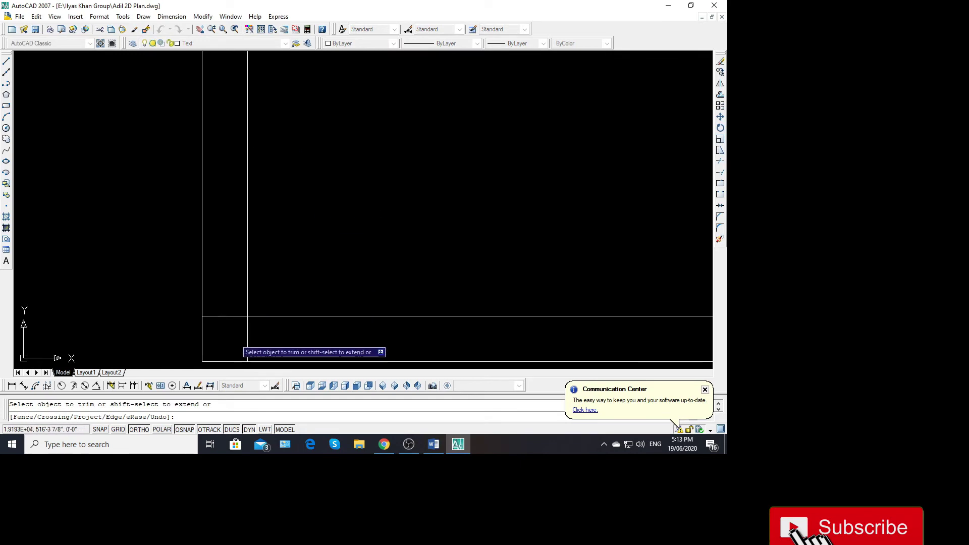
pyautogui.scroll(-3, 198, 318)
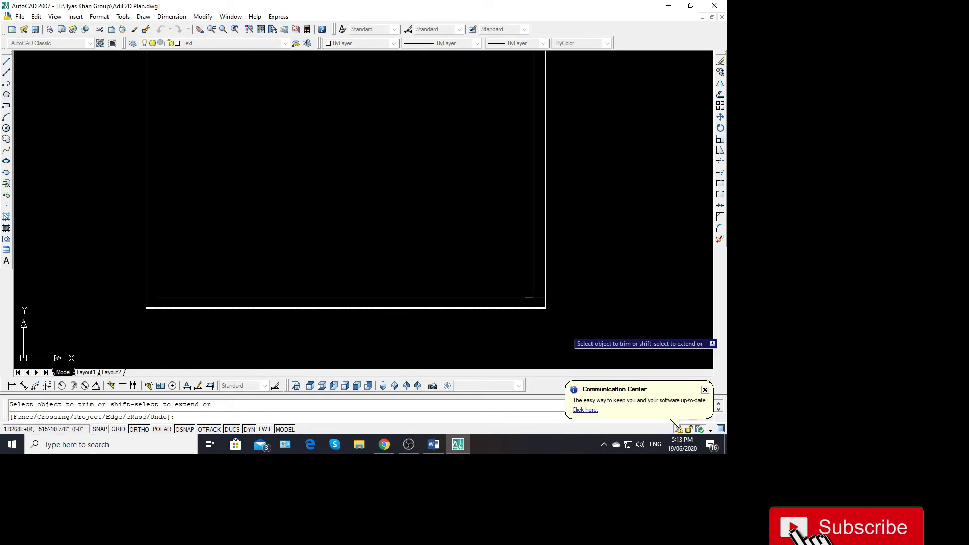
pyautogui.scroll(2, 550, 295)
pyautogui.scroll(2, 522, 304)
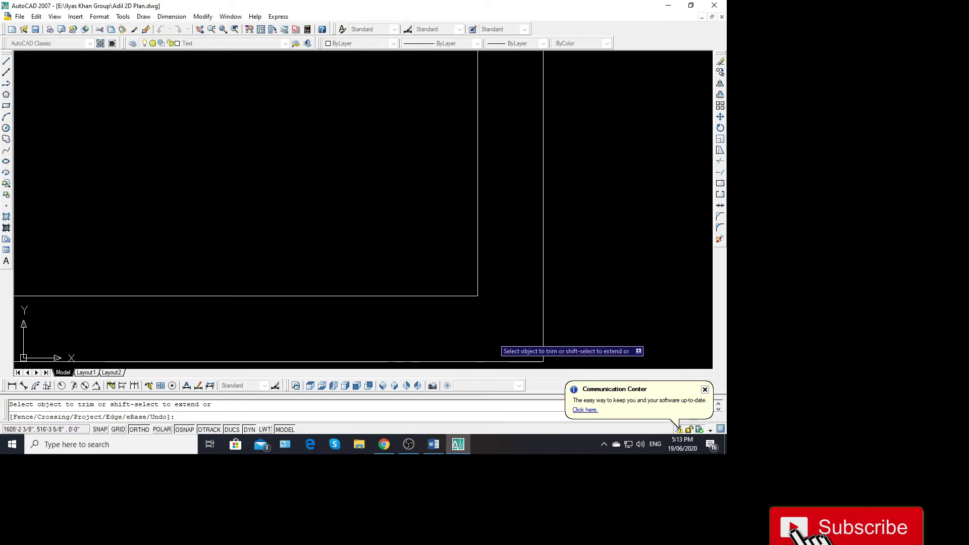
pyautogui.scroll(-2, 497, 344)
pyautogui.scroll(-2, 463, 286)
pyautogui.scroll(2, 467, 96)
pyautogui.scroll(2, 429, 106)
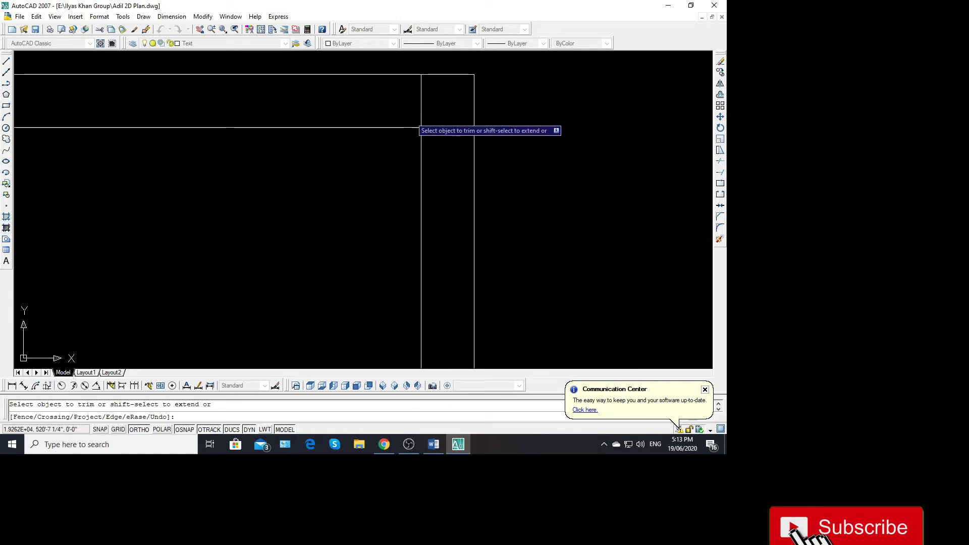
pyautogui.scroll(-2, 429, 124)
pyautogui.scroll(-2, 458, 173)
# Offset a copy of the top inner line downward, then undo it
pyautogui.scroll(-2, 308, 157)
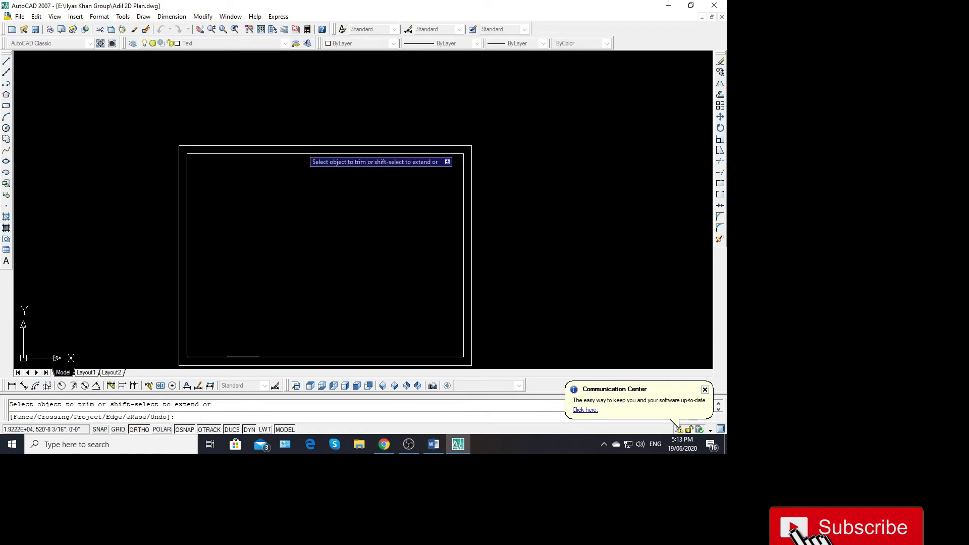
pyautogui.press('Escape')
pyautogui.write('o')
pyautogui.press('Return')
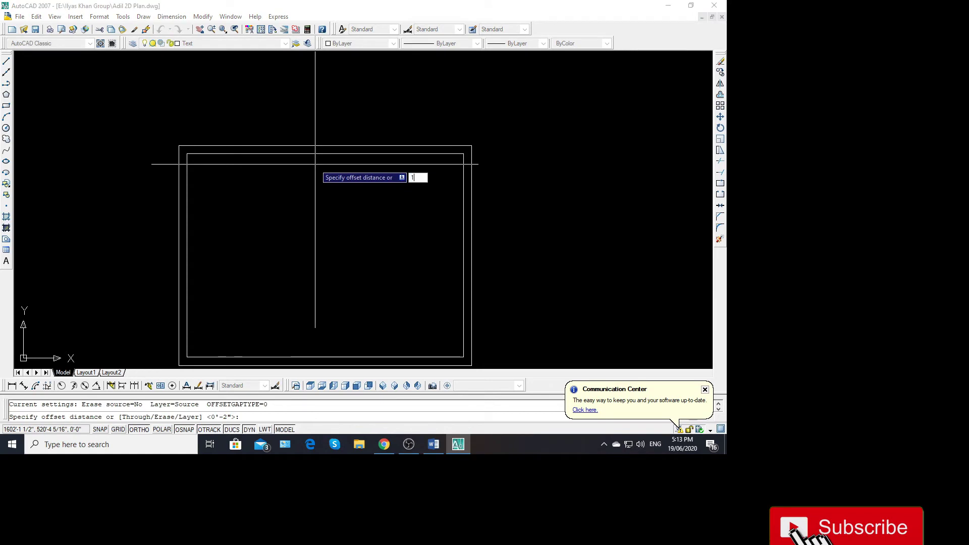
pyautogui.press('Return')
pyautogui.click(302, 154)
pyautogui.click(316, 222)
pyautogui.press('Escape')
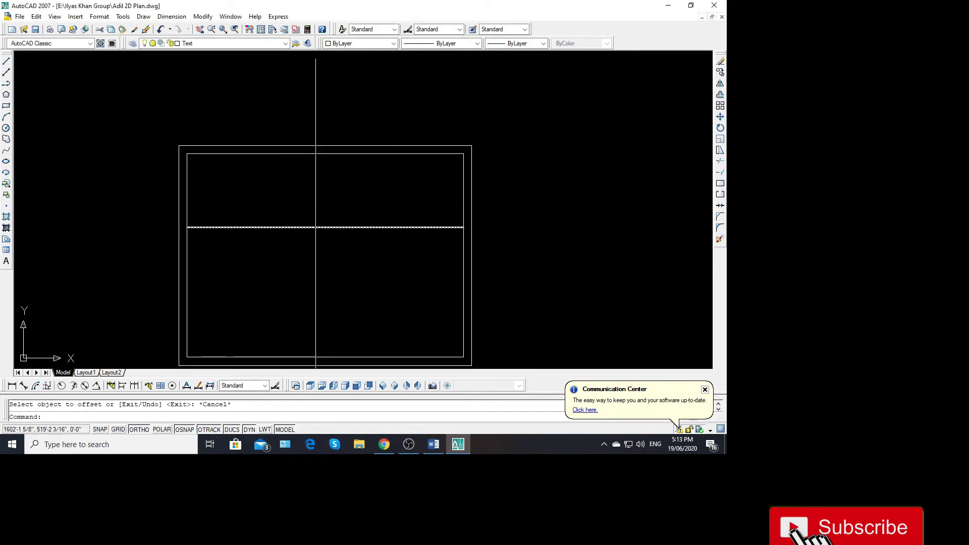
pyautogui.press('Return')
pyautogui.write('2')
pyautogui.hotkey('ctrl', 'z')
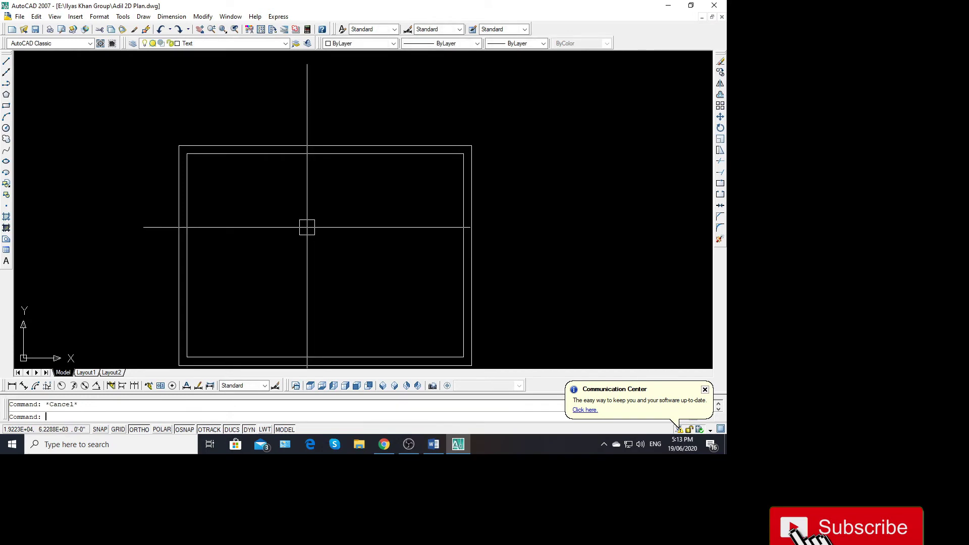
pyautogui.write('o')
# Offset the top inner line down 12, then offset that copy again for a second line
pyautogui.press('Return')
pyautogui.write('12')
pyautogui.press('Return')
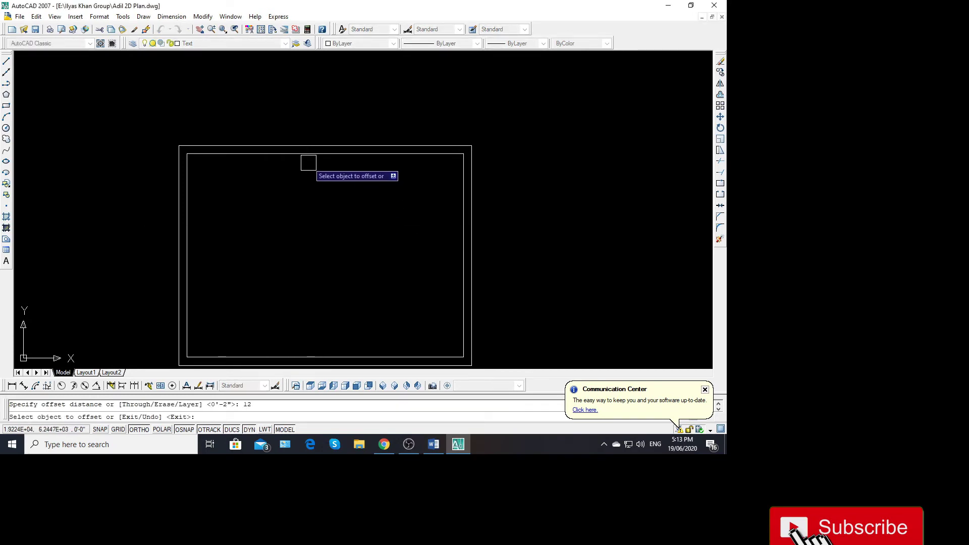
pyautogui.click(308, 162)
pyautogui.click(328, 177)
pyautogui.press('Return')
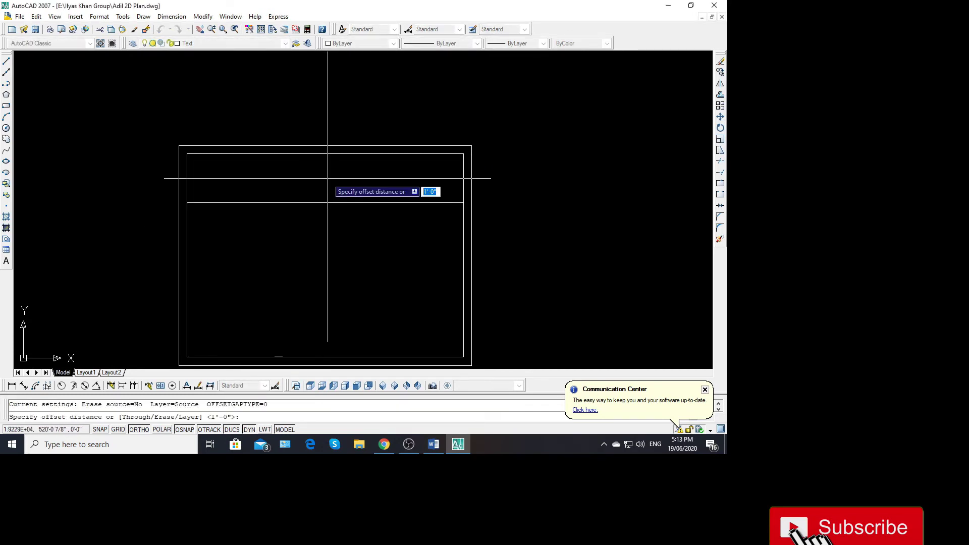
pyautogui.press('Return')
pyautogui.click(314, 202)
pyautogui.click(305, 239)
pyautogui.press('Escape')
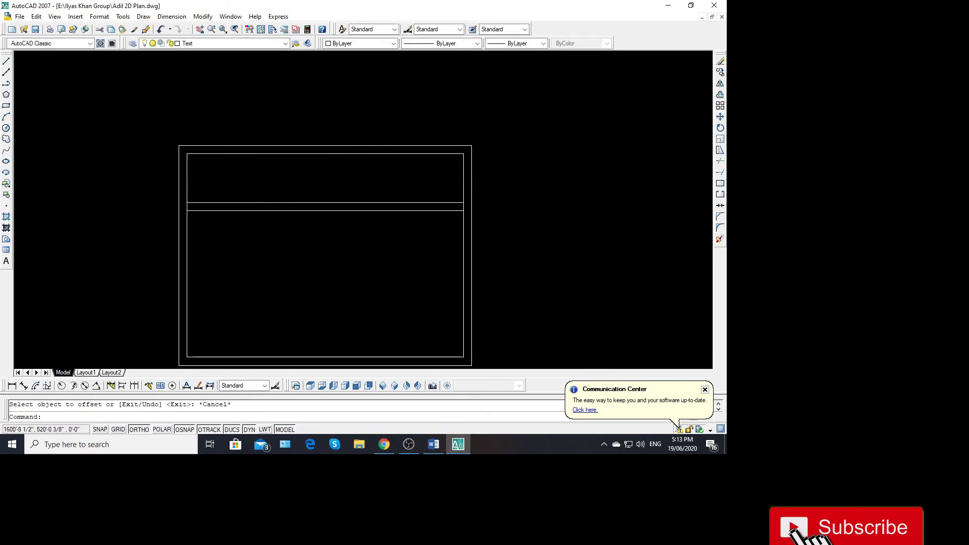
# Trim the new transom line ends back to the inner frame
pyautogui.scroll(3, 197, 250)
pyautogui.write('tr')
pyautogui.press('Return')
pyautogui.press('Return')
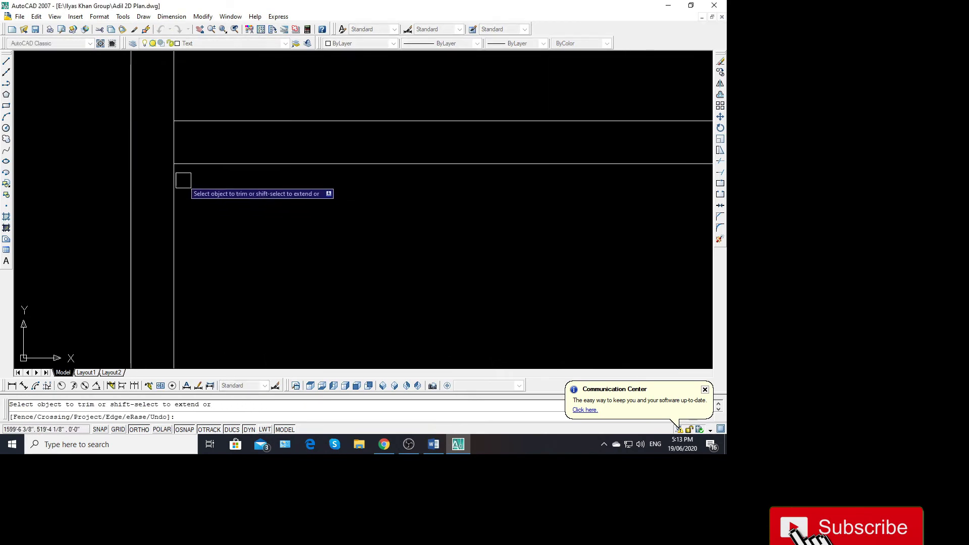
pyautogui.scroll(-2, 323, 222)
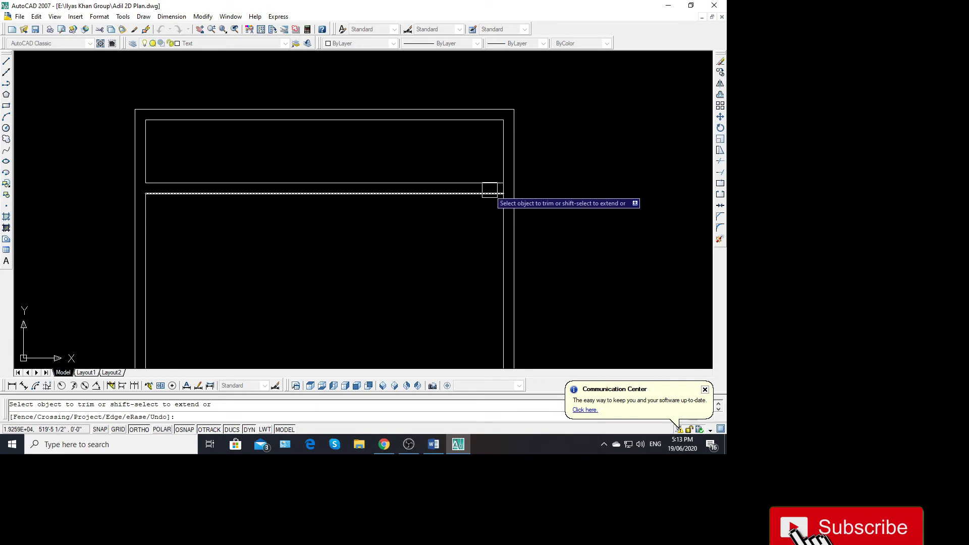
pyautogui.scroll(5, 489, 190)
pyautogui.click(515, 188)
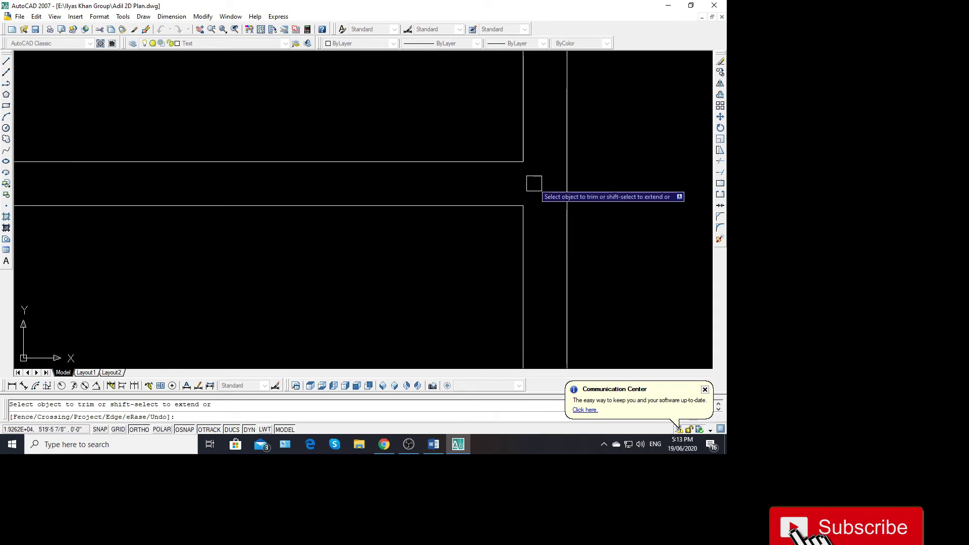
pyautogui.scroll(-2, 407, 205)
pyautogui.scroll(-2, 407, 205)
# Draw a vertical centre line down the middle of the lower pane
pyautogui.scroll(-2, 304, 202)
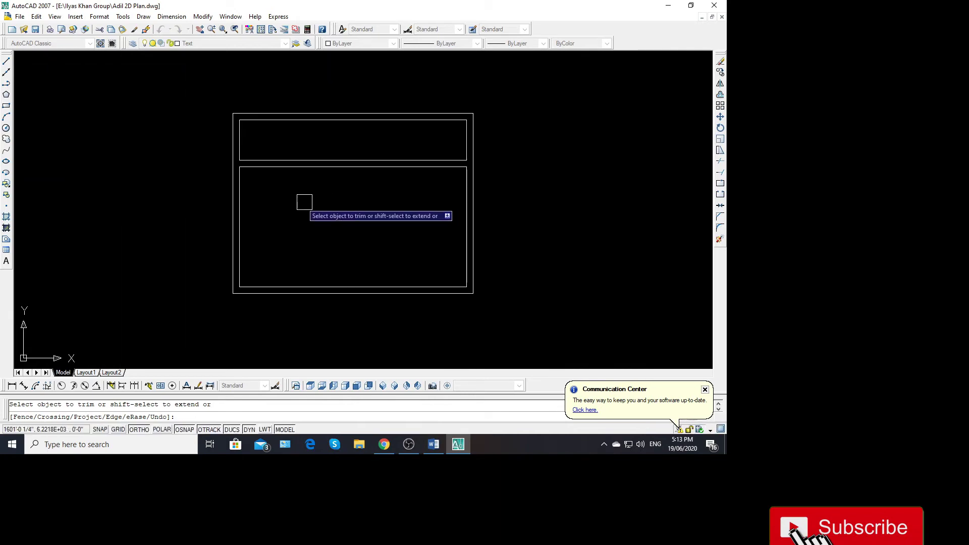
pyautogui.press('Escape')
pyautogui.scroll(2, 374, 222)
pyautogui.write('l')
pyautogui.press('Return')
pyautogui.scroll(1, 317, 107)
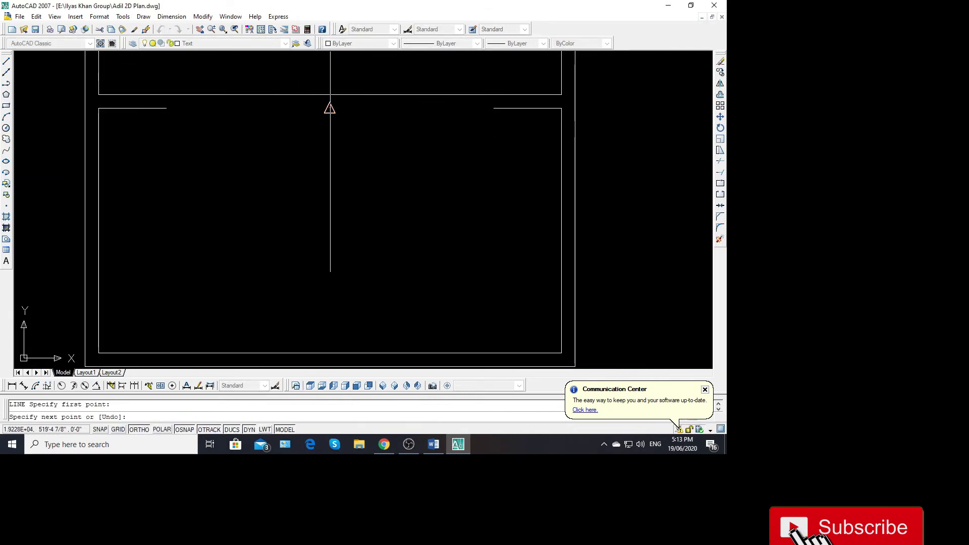
pyautogui.press('Escape')
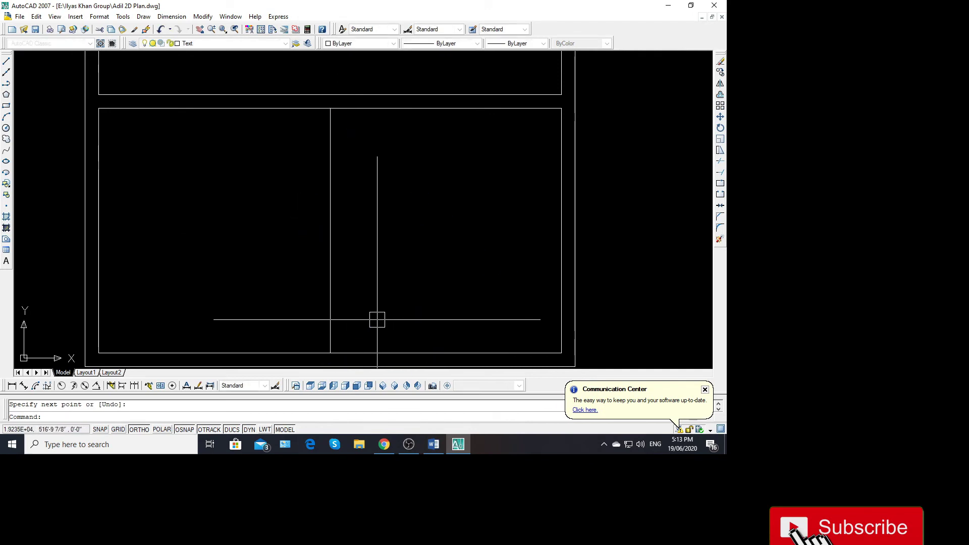
# Offset the centre line to both sides, then delete the middle guide line
pyautogui.write('o')
pyautogui.press('Return')
pyautogui.press('Return')
pyautogui.click(329, 268)
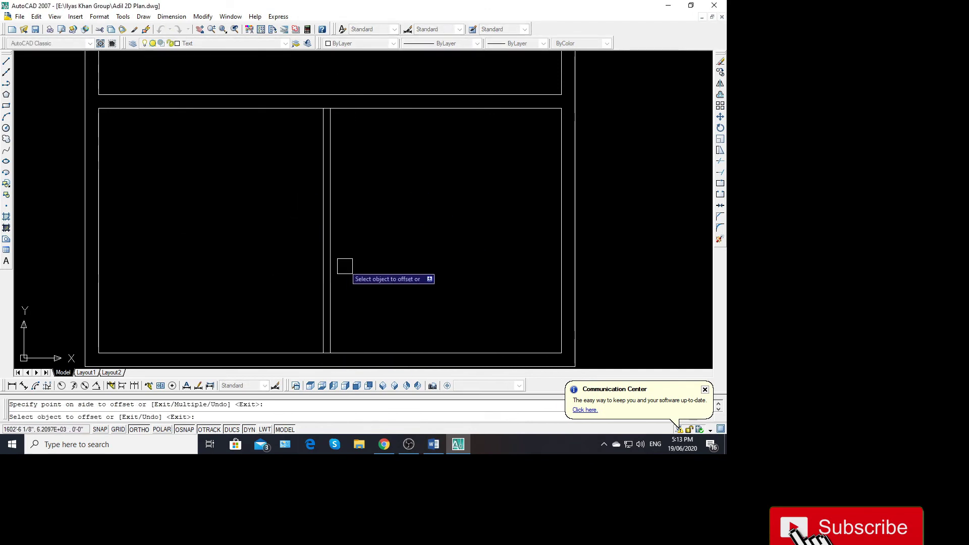
pyautogui.click(336, 261)
pyautogui.press('Escape')
pyautogui.scroll(5, 331, 271)
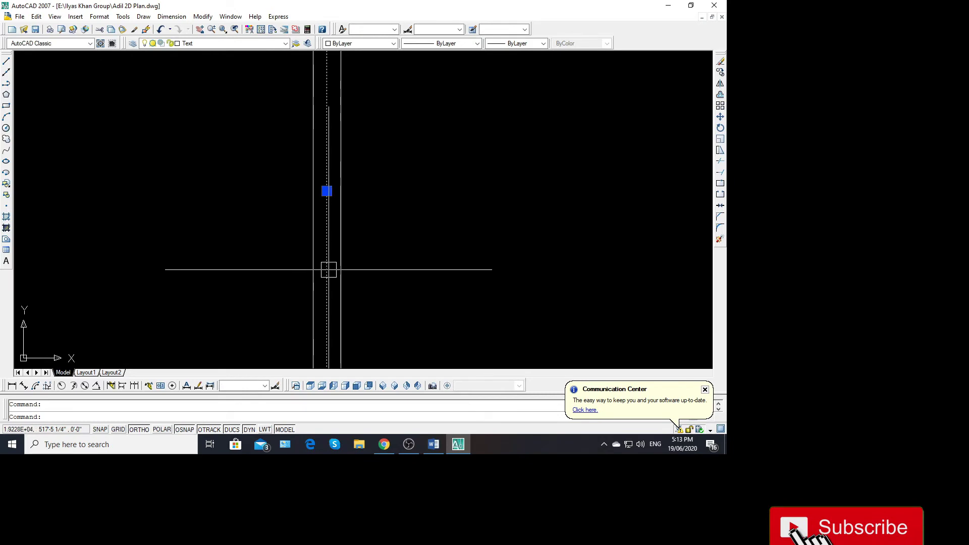
pyautogui.press('Delete')
# Trim the mullion line ends back to the frame
pyautogui.write('tr')
pyautogui.press('Return')
pyautogui.press('Return')
pyautogui.scroll(-4, 310, 296)
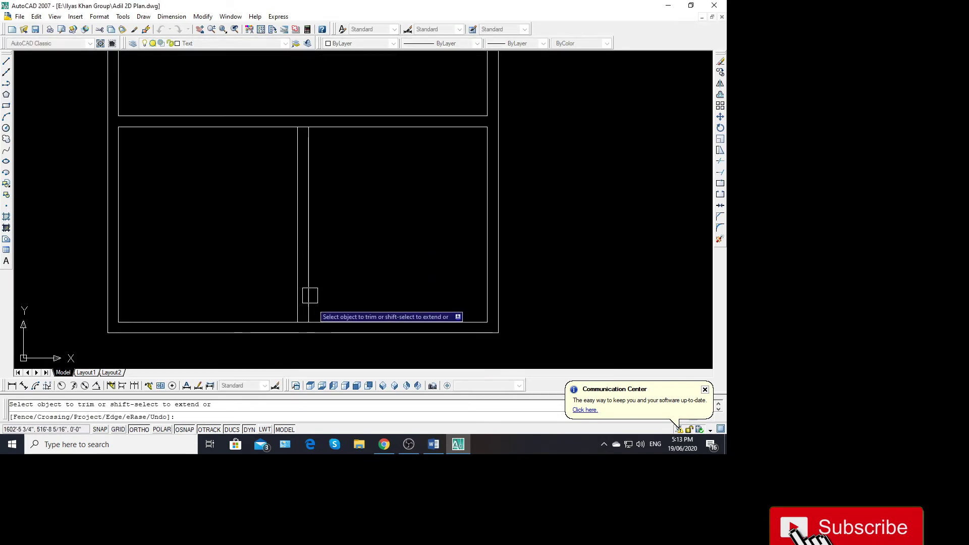
pyautogui.scroll(3, 310, 295)
pyautogui.click(282, 293)
pyautogui.scroll(-3, 281, 297)
pyautogui.scroll(4, 270, 115)
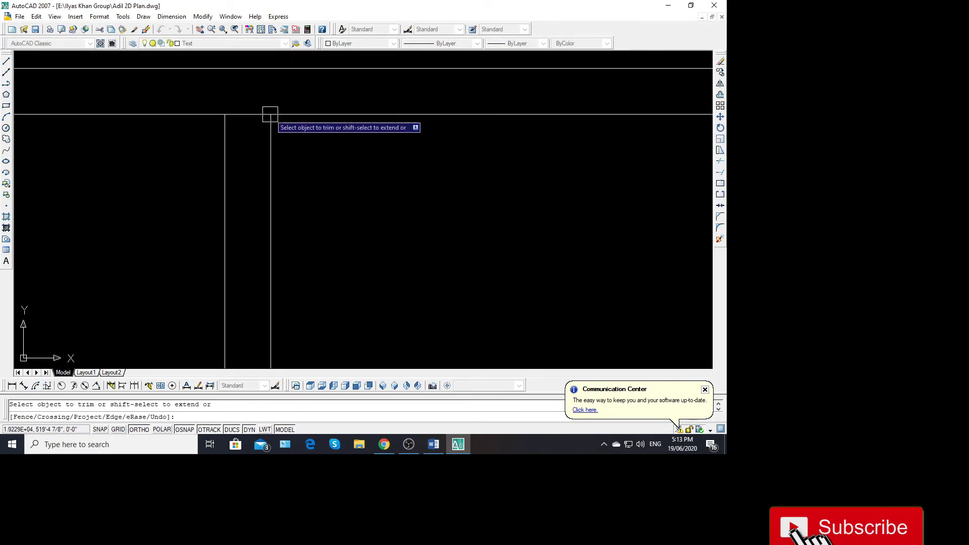
pyautogui.scroll(-4, 257, 114)
pyautogui.press('Escape')
# Draw vertical lines down the right and left window panels, from top to bottom
pyautogui.write('l')
pyautogui.press('Return')
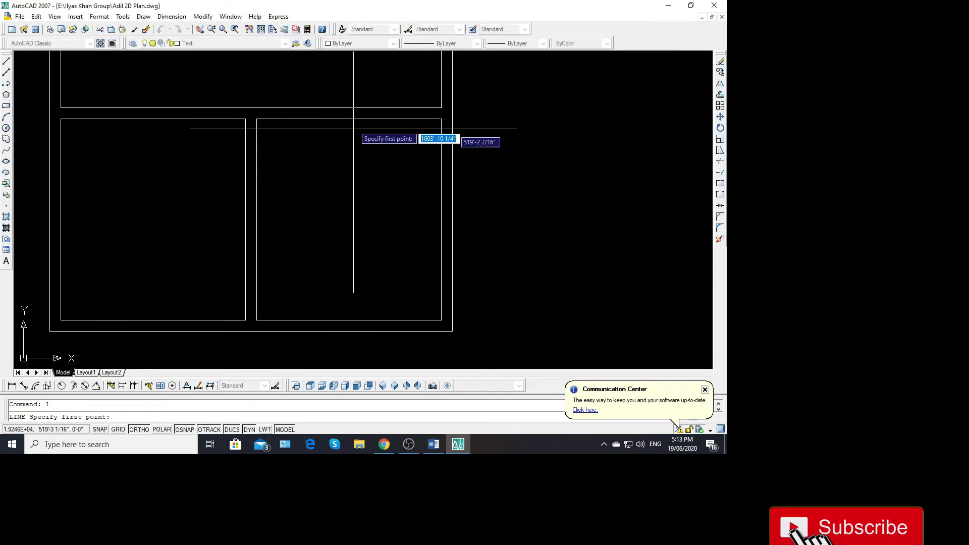
pyautogui.click(348, 119)
pyautogui.click(349, 320)
pyautogui.press('Return')
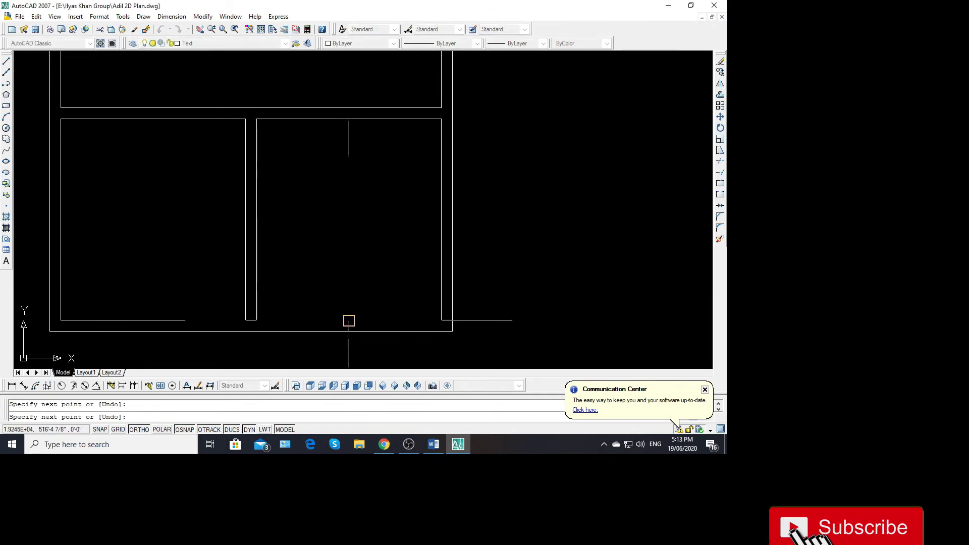
pyautogui.press('Return')
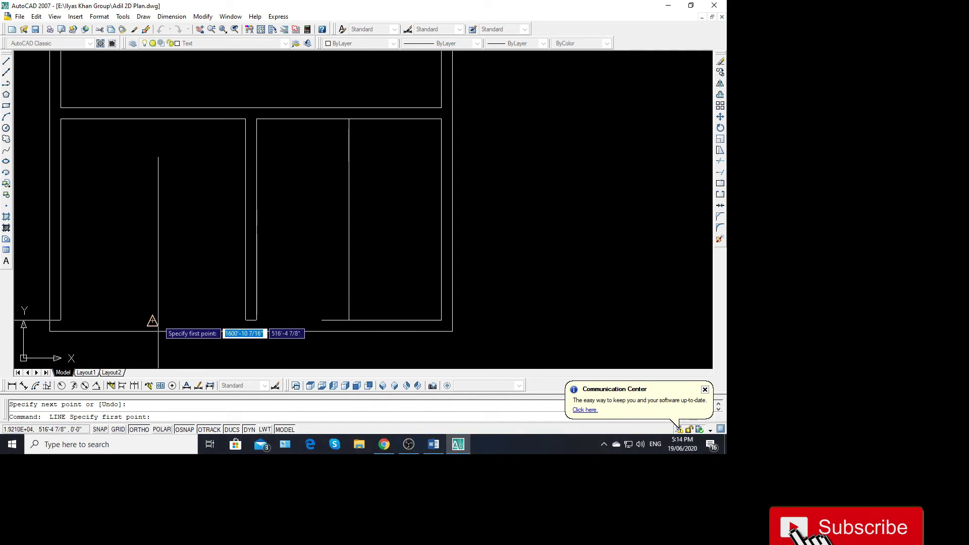
pyautogui.click(153, 320)
pyautogui.click(153, 119)
pyautogui.press('Return')
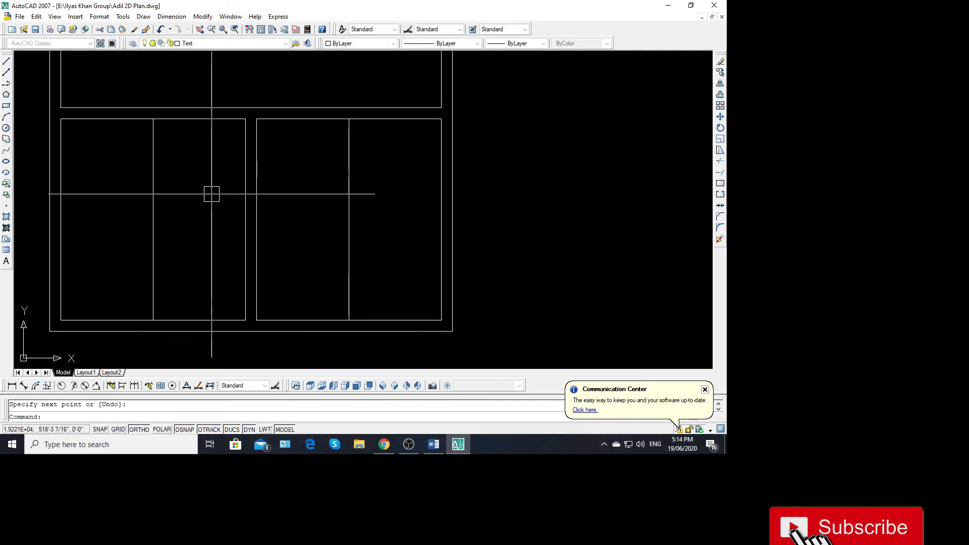
# Offset the left panel's vertical line to its left, then erase the unwanted line
pyautogui.write('o')
pyautogui.press('Return')
pyautogui.press('Return')
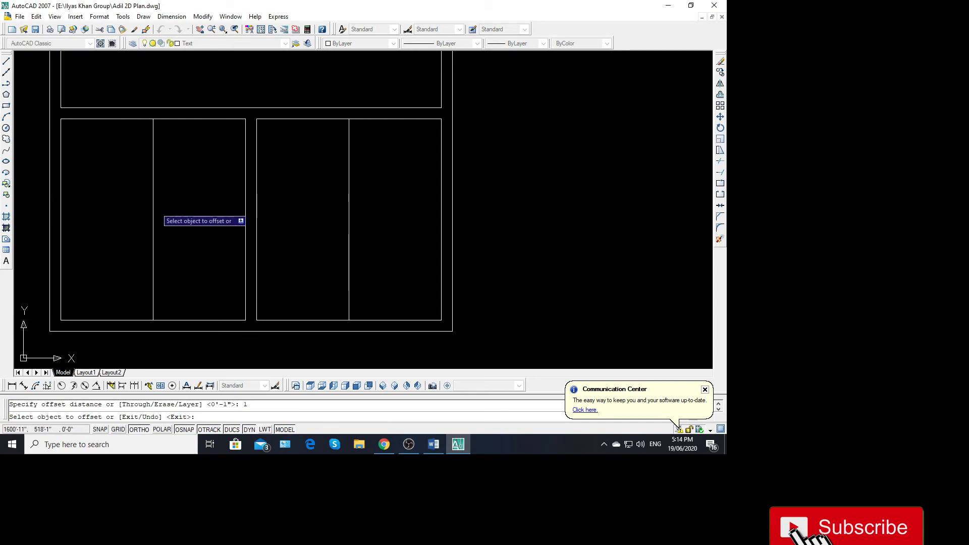
pyautogui.click(153, 212)
pyautogui.click(135, 209)
pyautogui.scroll(3, 151, 223)
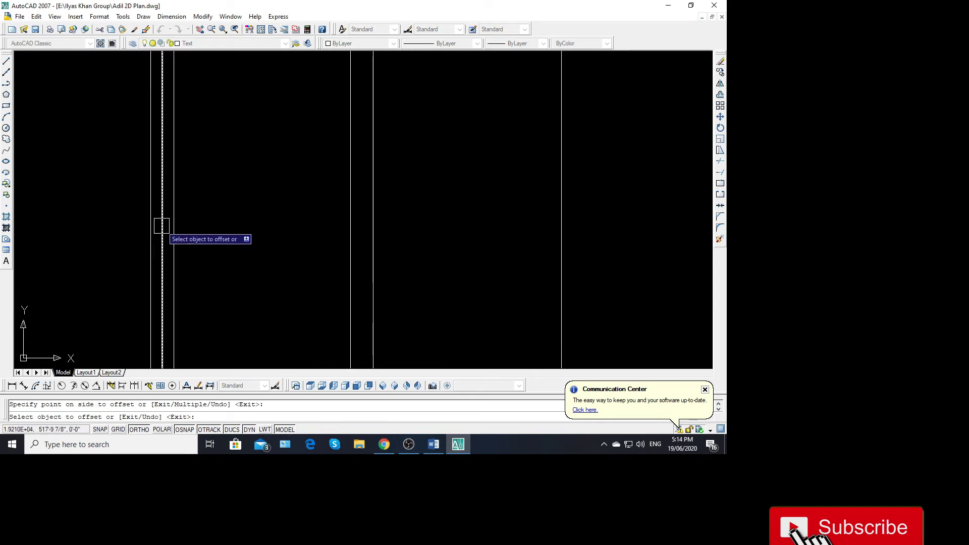
pyautogui.press('Escape')
pyautogui.press('Delete')
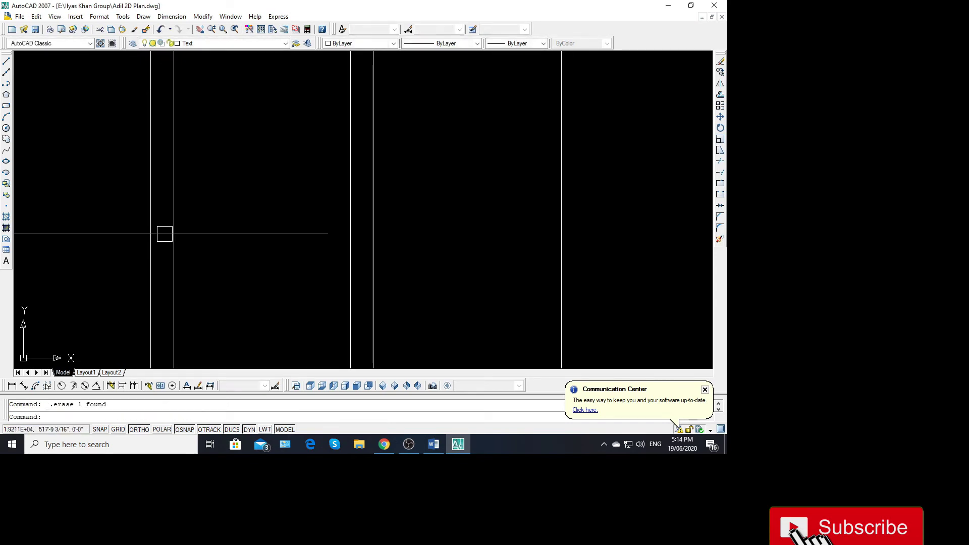
pyautogui.scroll(-3, 165, 233)
# Cancel a second panel-line offset, then erase the extra vertical line
pyautogui.write('o')
pyautogui.press('Return')
pyautogui.press('Return')
pyautogui.click(261, 237)
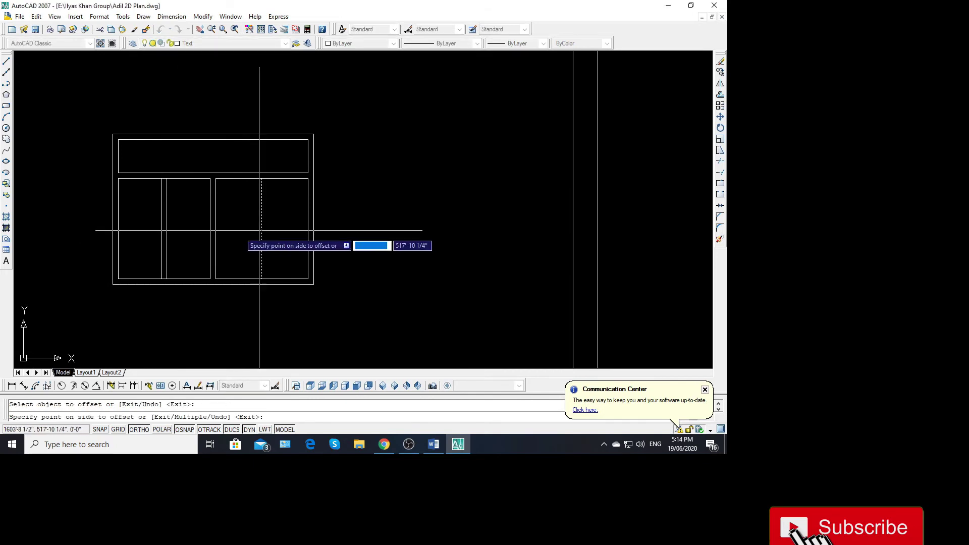
pyautogui.click(345, 238)
pyautogui.scroll(5, 266, 234)
pyautogui.press('Escape')
pyautogui.scroll(3, 254, 258)
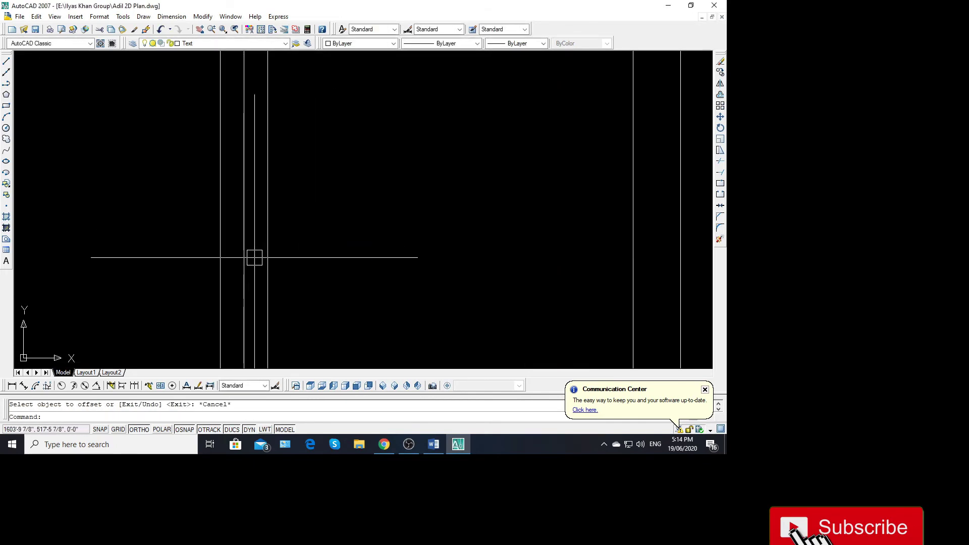
pyautogui.click(244, 256)
pyautogui.press('Delete')
pyautogui.write('tr')
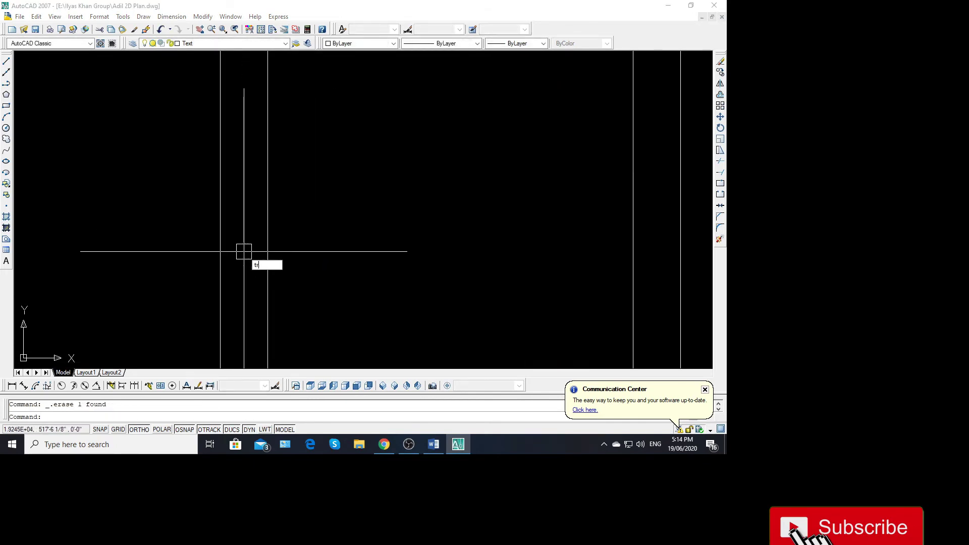
# Start TRIM and zoom around the window, then cancel without trimming
pyautogui.press('Return')
pyautogui.press('Return')
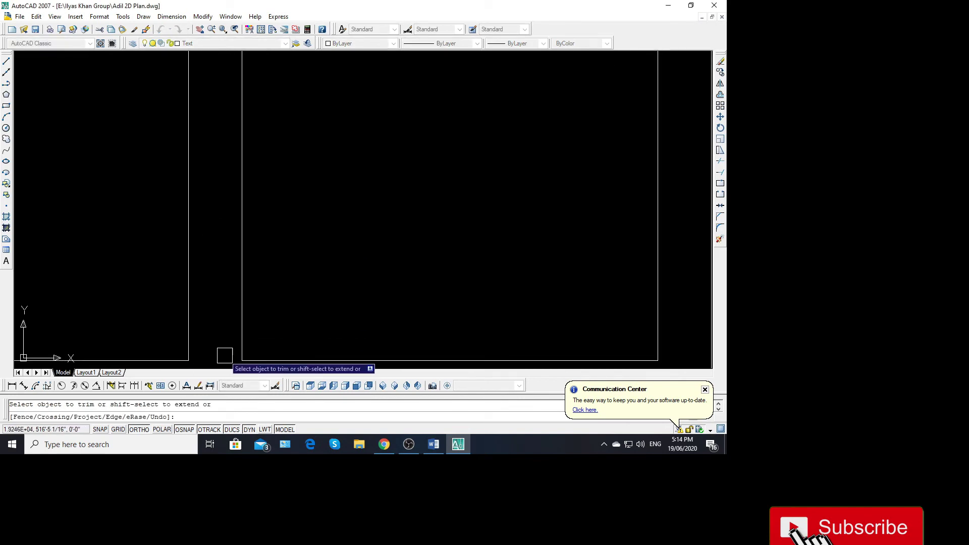
pyautogui.scroll(-3, 225, 356)
pyautogui.scroll(2, 249, 263)
pyautogui.scroll(1, 218, 117)
pyautogui.scroll(-4, 282, 160)
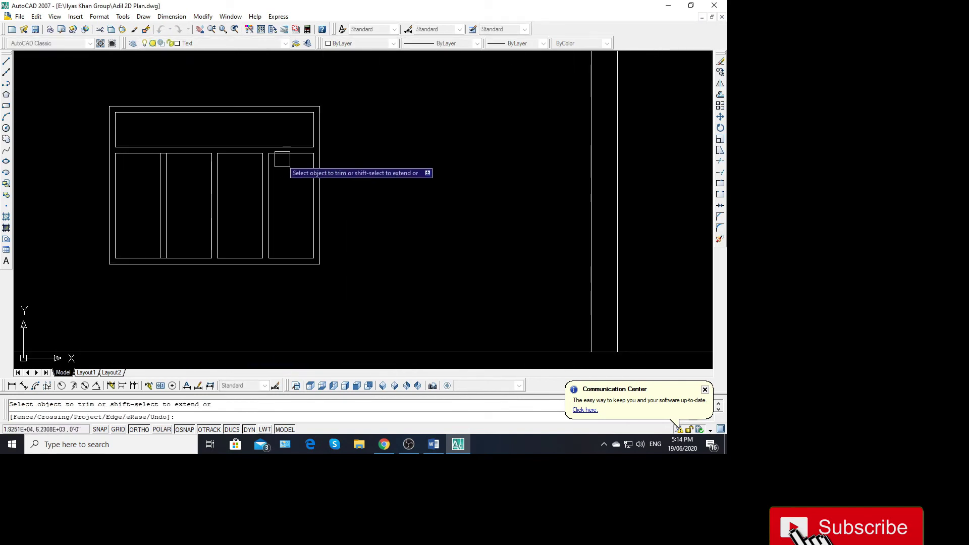
pyautogui.scroll(3, 156, 246)
pyautogui.scroll(-2, 197, 252)
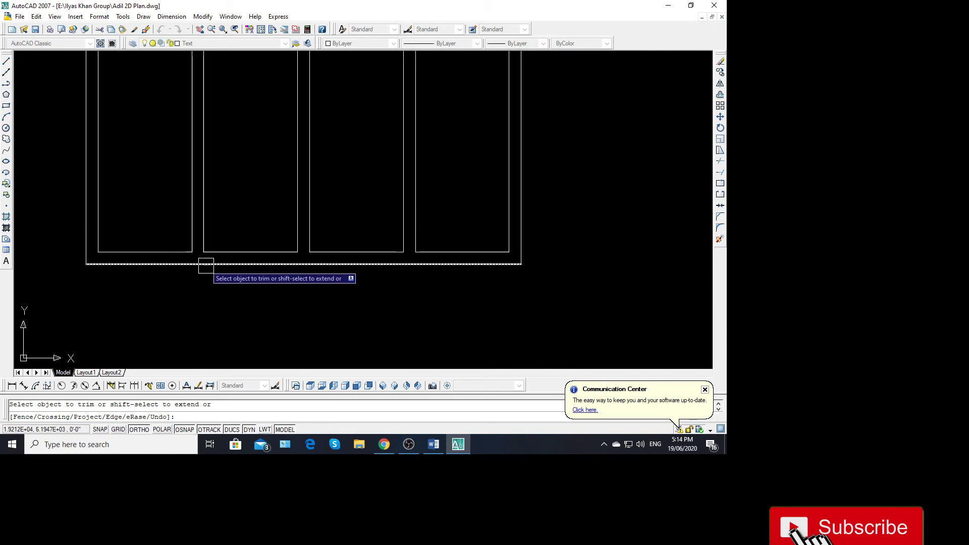
pyautogui.scroll(-1, 204, 266)
pyautogui.scroll(4, 197, 202)
pyautogui.scroll(2, 195, 162)
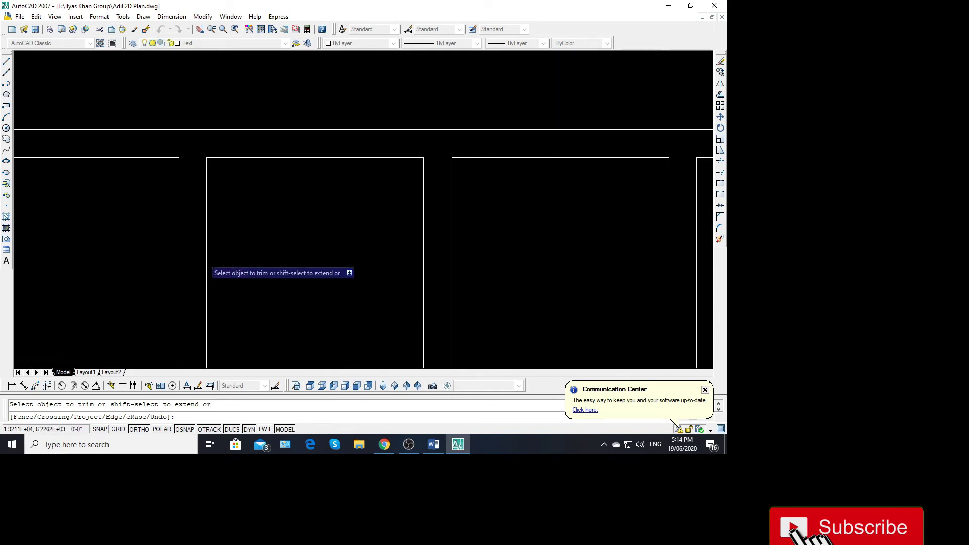
pyautogui.scroll(-5, 212, 263)
pyautogui.scroll(2, 232, 234)
pyautogui.press('Escape')
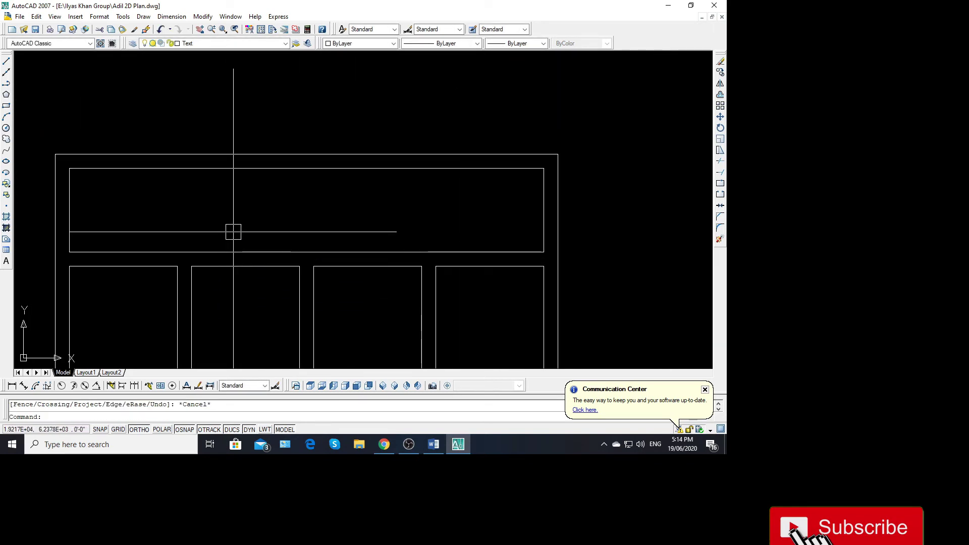
# Draw a 3-point arc from the top panel's lower-left corner, through its top midpoint, to its lower-right corner
pyautogui.write('c')
pyautogui.press('Return')
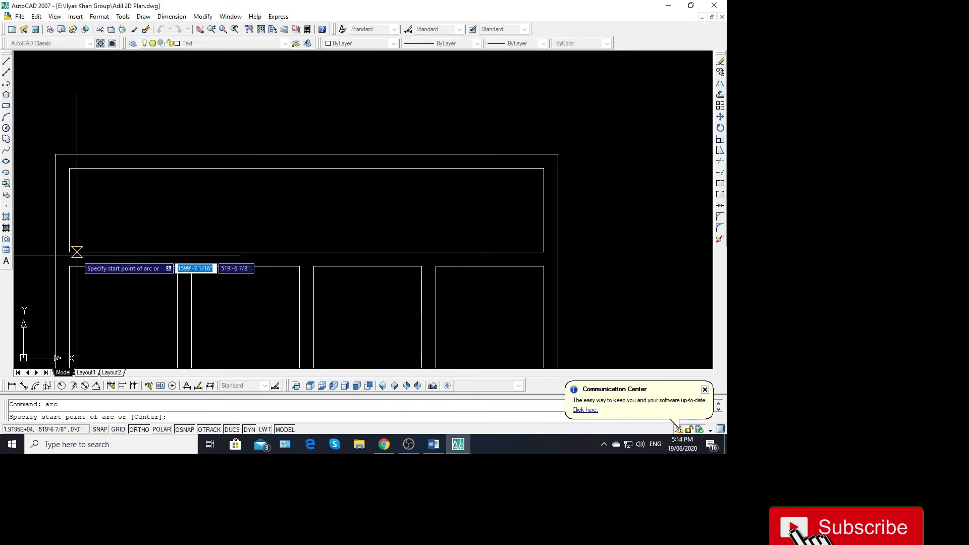
pyautogui.click(69, 251)
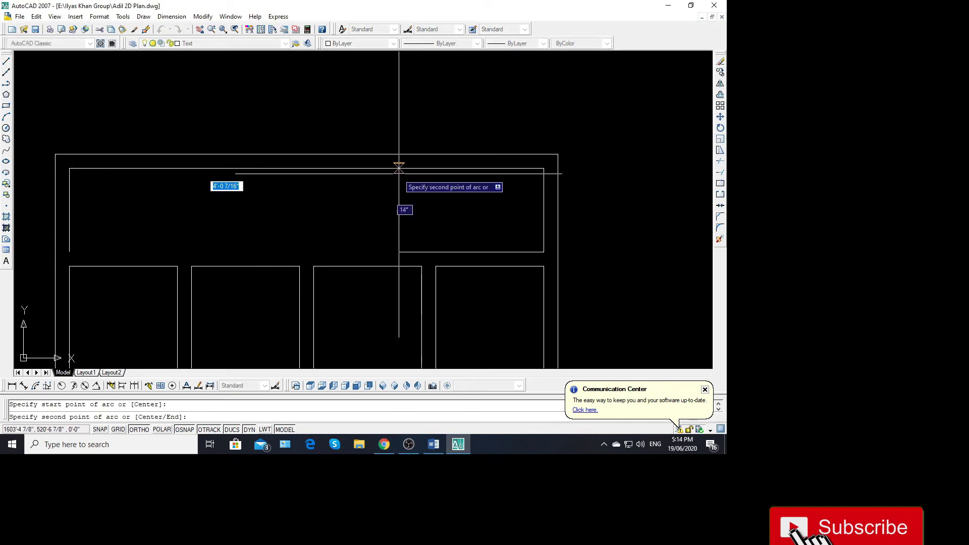
pyautogui.click(307, 168)
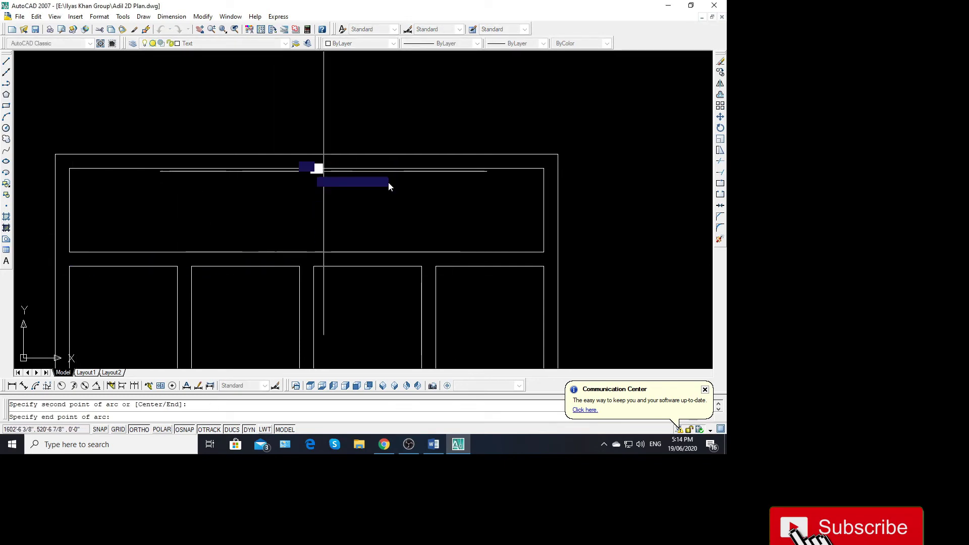
pyautogui.click(543, 251)
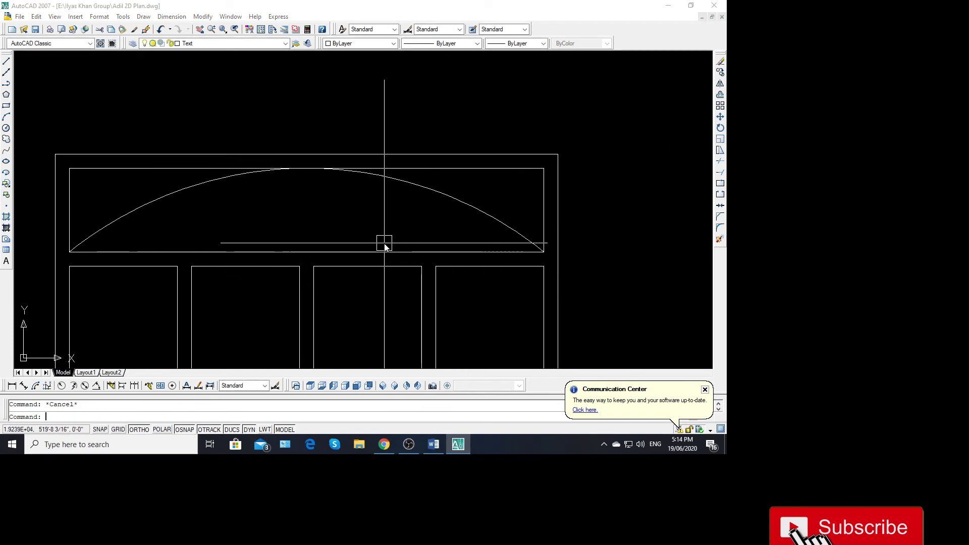
# Offset the arc 2 units inward to form a double-line arch
pyautogui.write('o')
pyautogui.press('Return')
pyautogui.write('2')
pyautogui.press('Return')
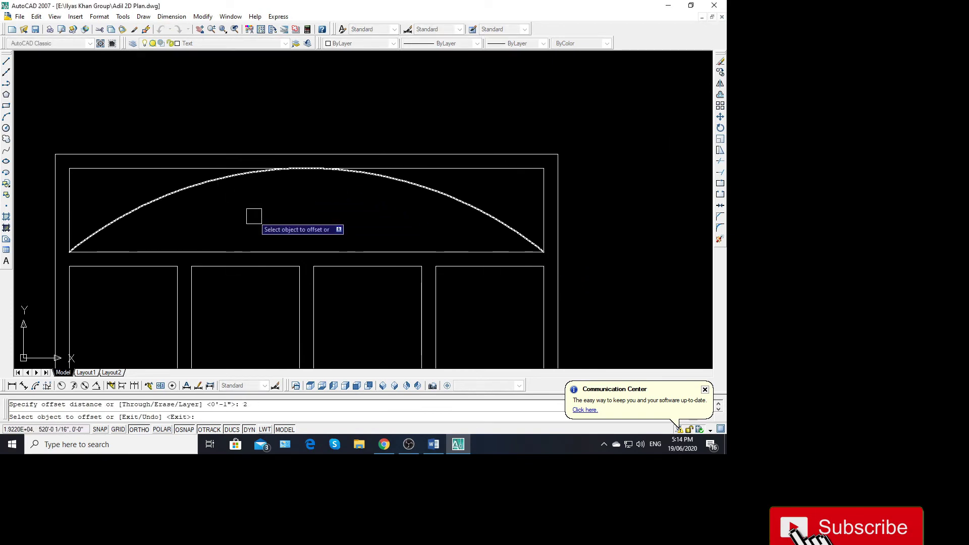
pyautogui.click(205, 191)
pyautogui.click(227, 219)
pyautogui.press('Escape')
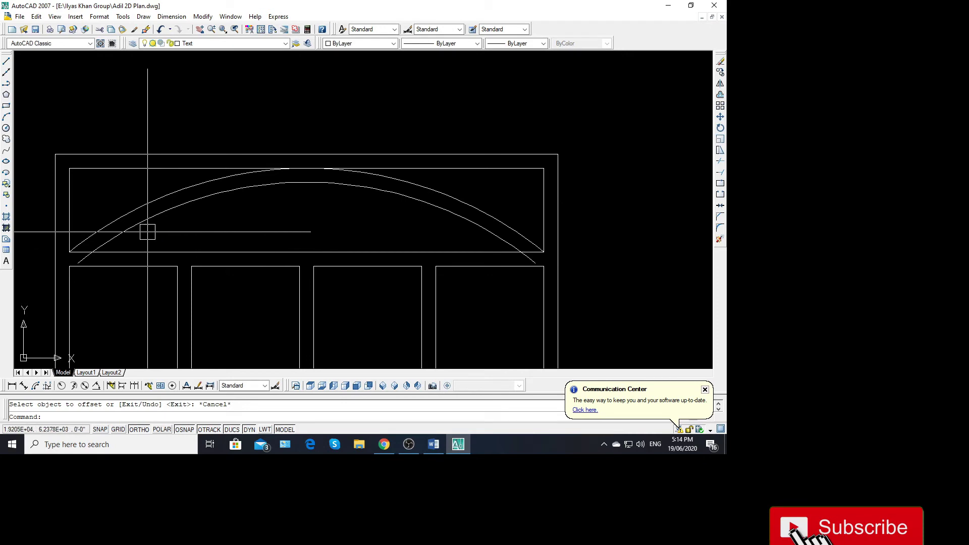
# Start TRIM on the arcs and zoom around, then cancel without changes
pyautogui.scroll(2, 90, 255)
pyautogui.write('tr')
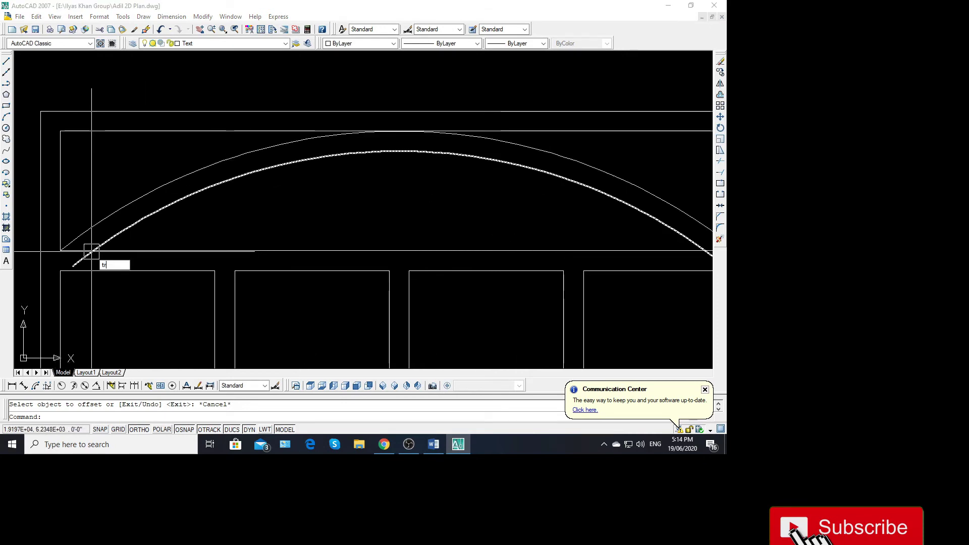
pyautogui.press('Return')
pyautogui.press('Return')
pyautogui.scroll(-3, 94, 253)
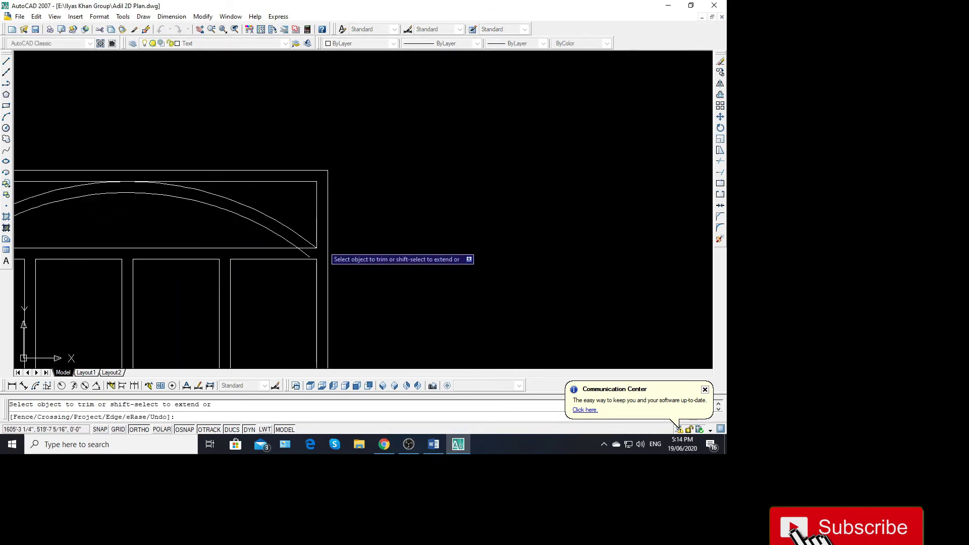
pyautogui.scroll(2, 302, 252)
pyautogui.scroll(-2, 373, 252)
pyautogui.scroll(-1, 429, 248)
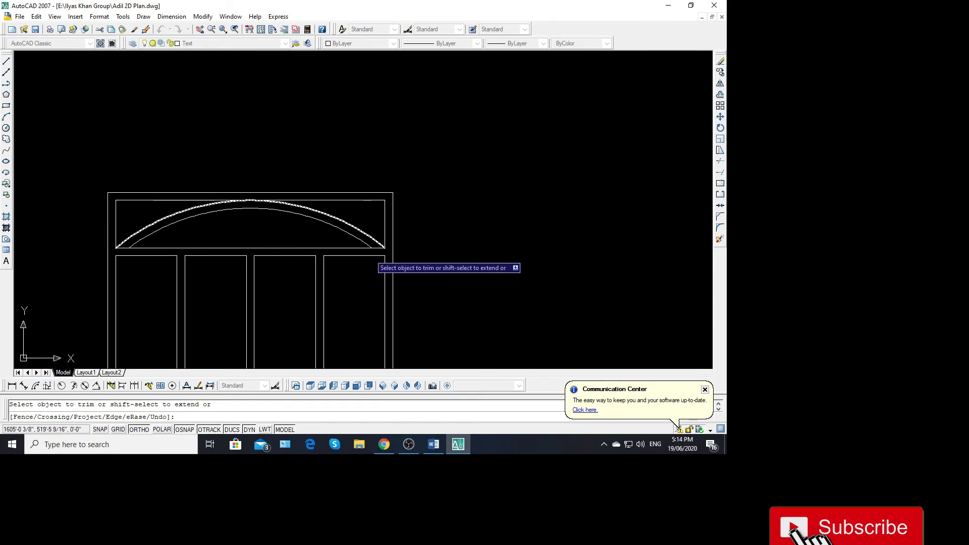
pyautogui.press('Escape')
pyautogui.scroll(2, 177, 247)
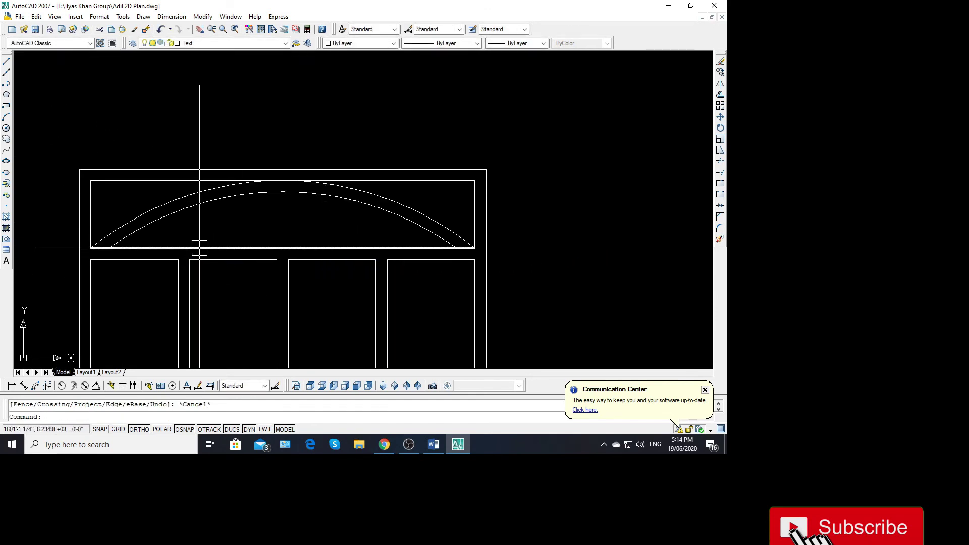
# Copy both arcs using the arch's left end as the base point
pyautogui.write('o')
pyautogui.press('Return')
pyautogui.click(238, 246)
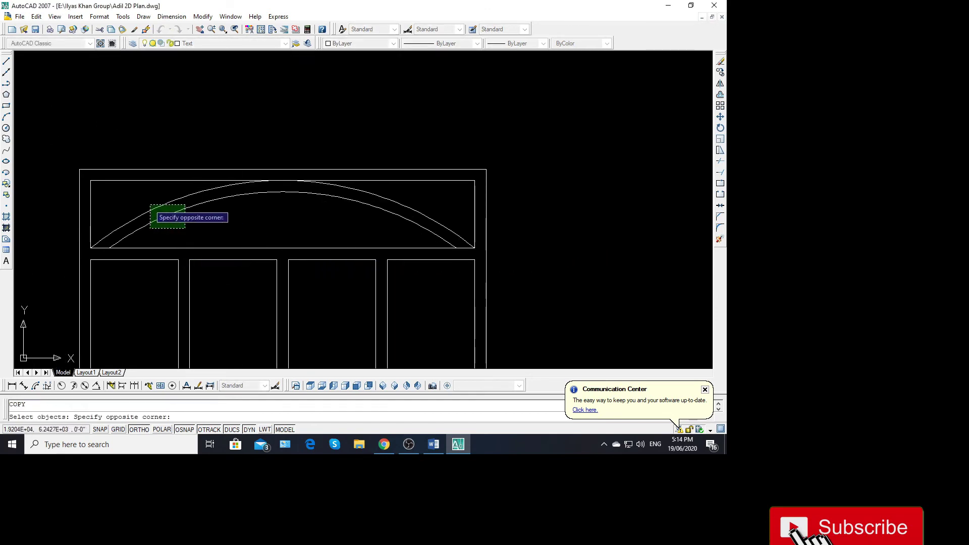
pyautogui.click(151, 205)
pyautogui.press('Return')
pyautogui.click(109, 248)
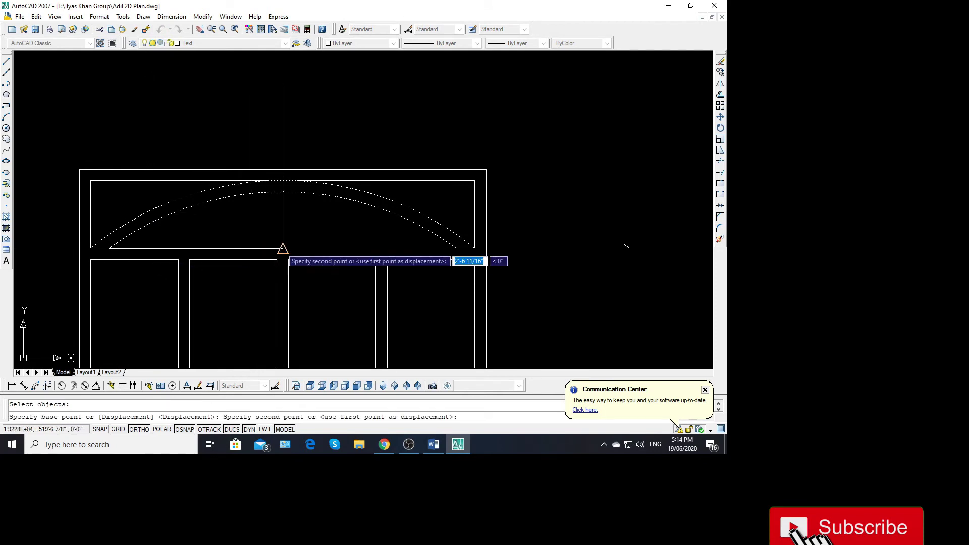
pyautogui.press('Escape')
pyautogui.write('m')
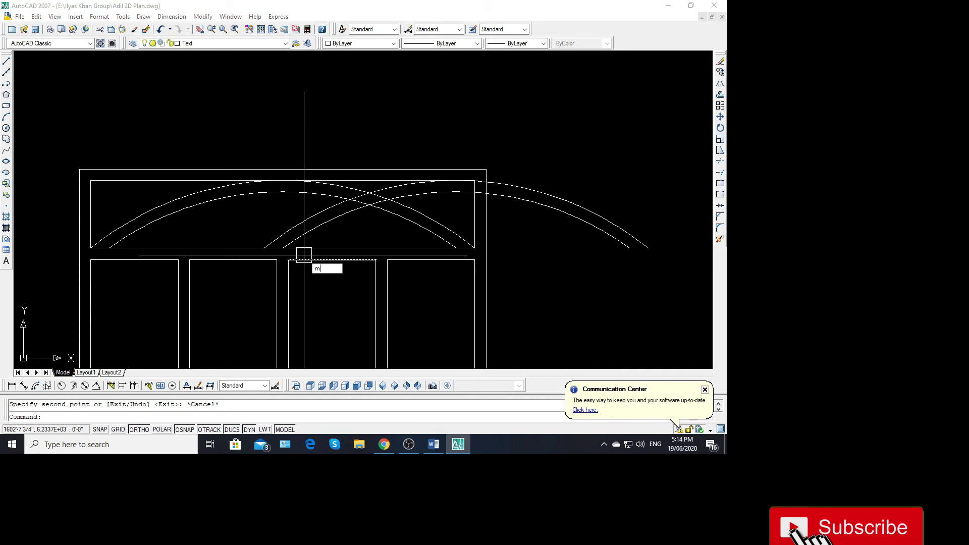
# Mirror the copied arcs about a vertical line through the arch's bottom midpoint, keeping the originals
pyautogui.press('Return')
pyautogui.click(444, 190)
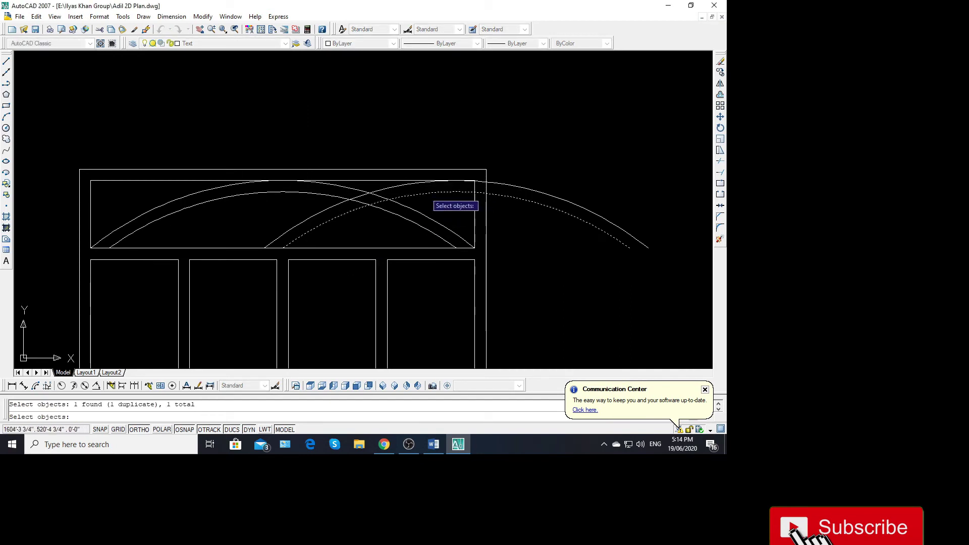
pyautogui.click(588, 194)
pyautogui.press('Return')
pyautogui.click(282, 248)
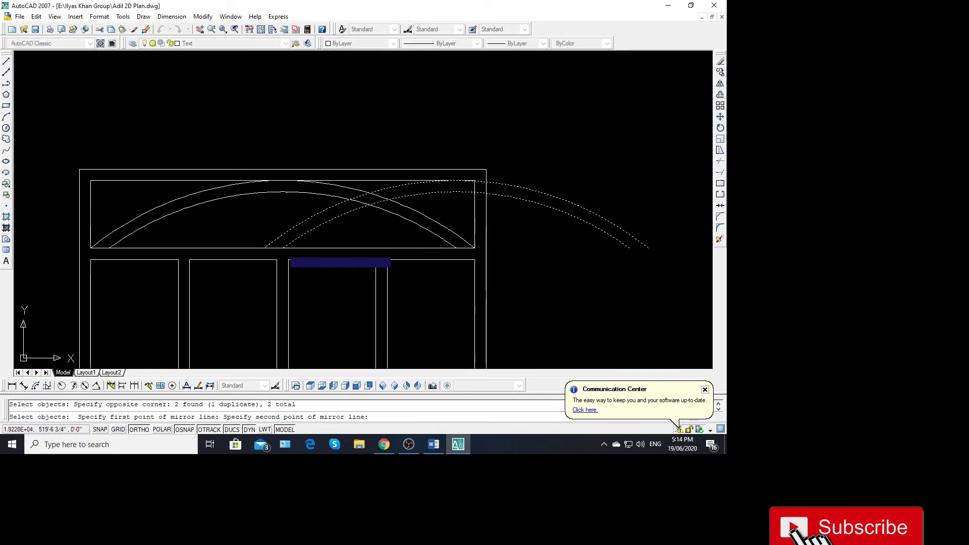
pyautogui.click(283, 110)
pyautogui.press('Return')
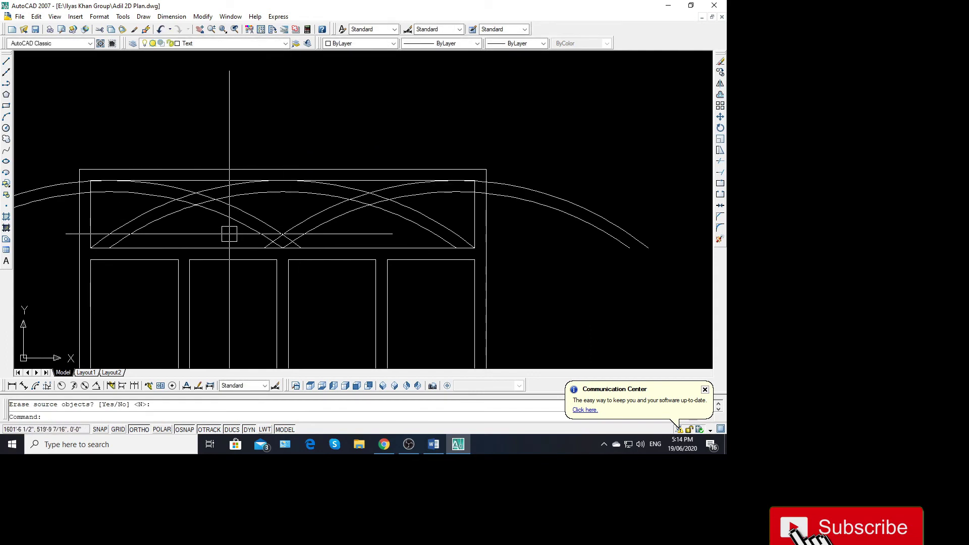
pyautogui.write('tr')
pyautogui.press('Return')
pyautogui.press('Return')
# Trim the overlapping arc pieces that run past their crossings across the transom
pyautogui.scroll(3, 183, 221)
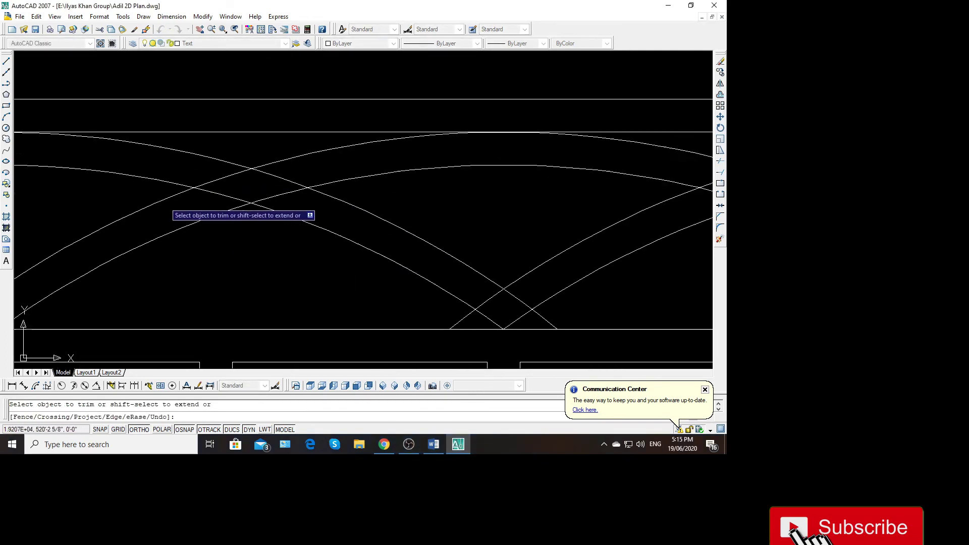
pyautogui.click(222, 163)
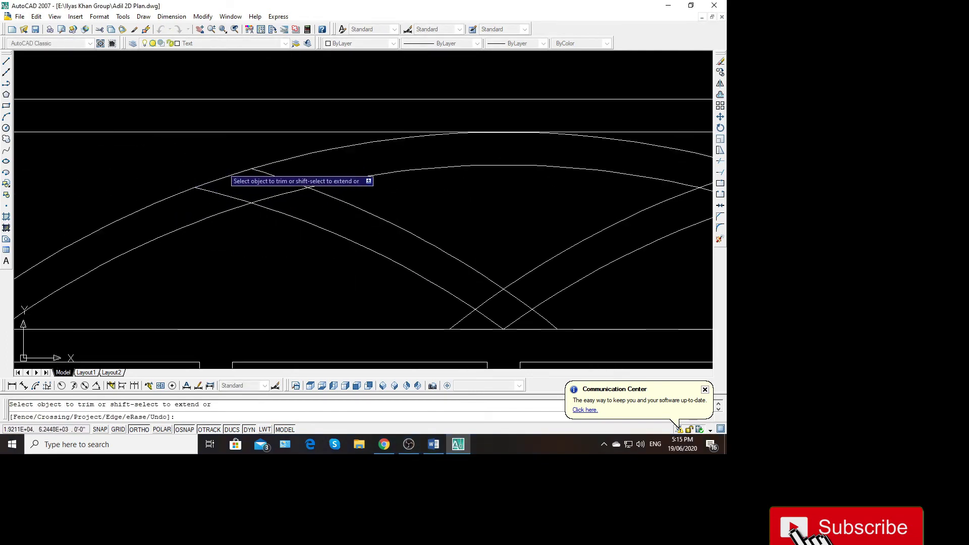
pyautogui.click(229, 196)
pyautogui.scroll(-3, 361, 243)
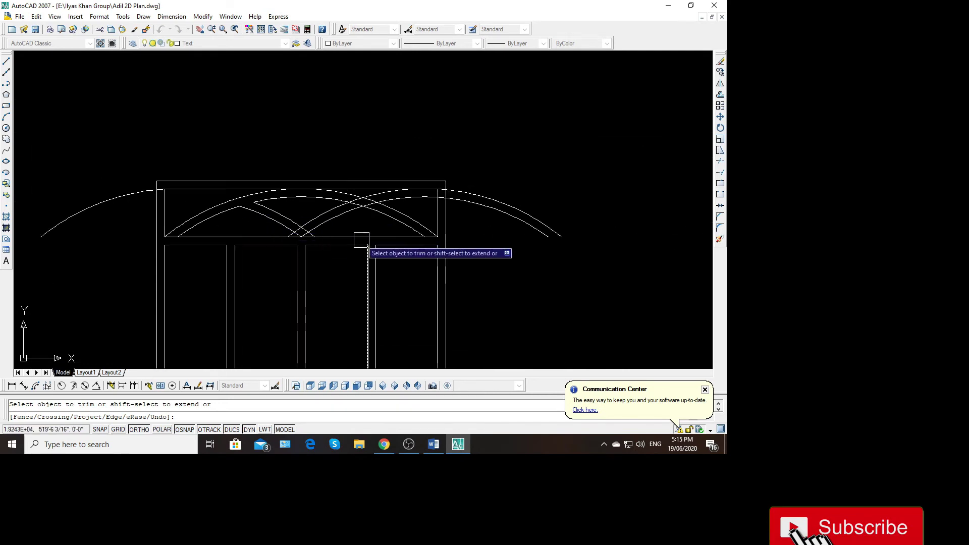
pyautogui.scroll(2, 368, 210)
pyautogui.scroll(2, 364, 193)
pyautogui.click(470, 171)
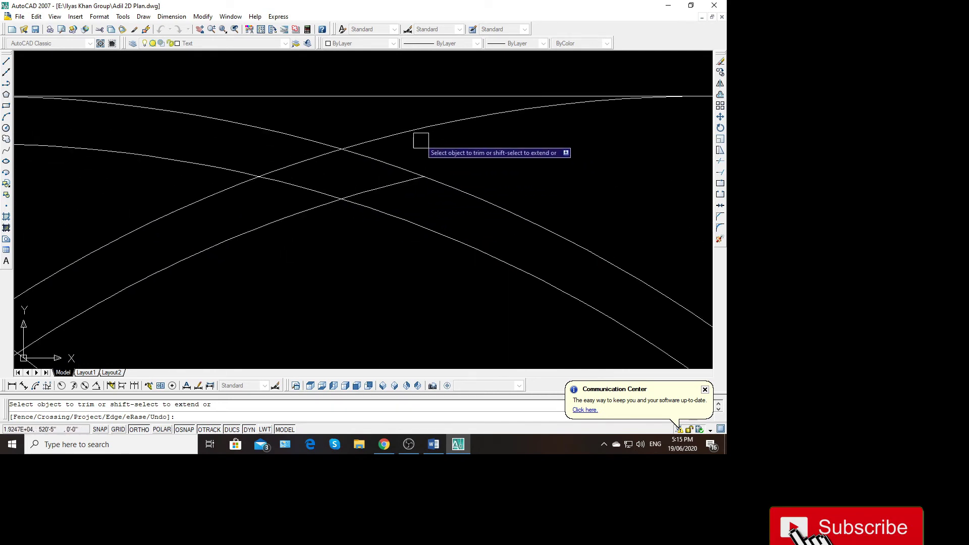
pyautogui.click(361, 194)
# Trim both arc segments at the central crossing to finish the interlaced pattern
pyautogui.scroll(-2, 300, 185)
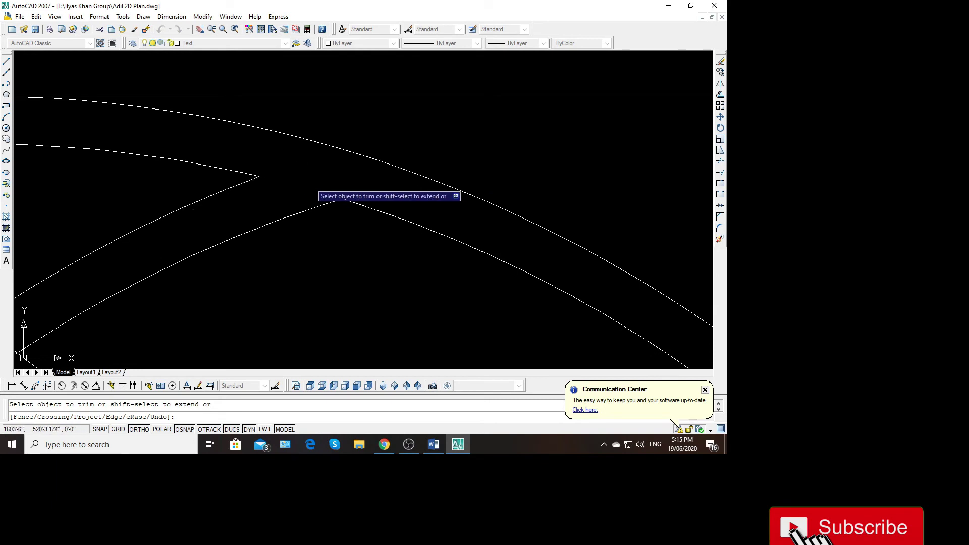
pyautogui.scroll(-2, 316, 183)
pyautogui.scroll(2, 347, 241)
pyautogui.scroll(2, 263, 241)
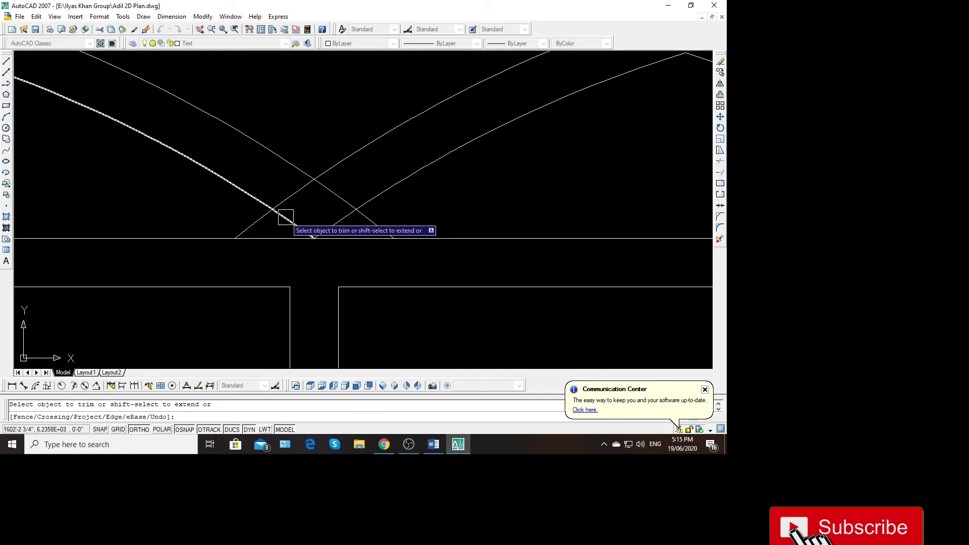
pyautogui.click(292, 196)
pyautogui.click(340, 199)
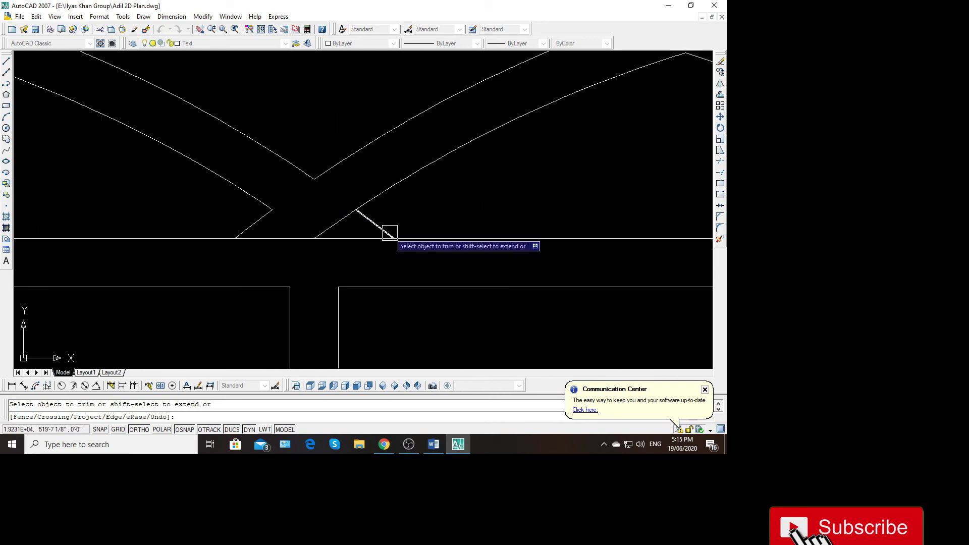
pyautogui.press('Escape')
# Erase the leftover arc stub and select the stray arc on the arch's right side
pyautogui.click(373, 232)
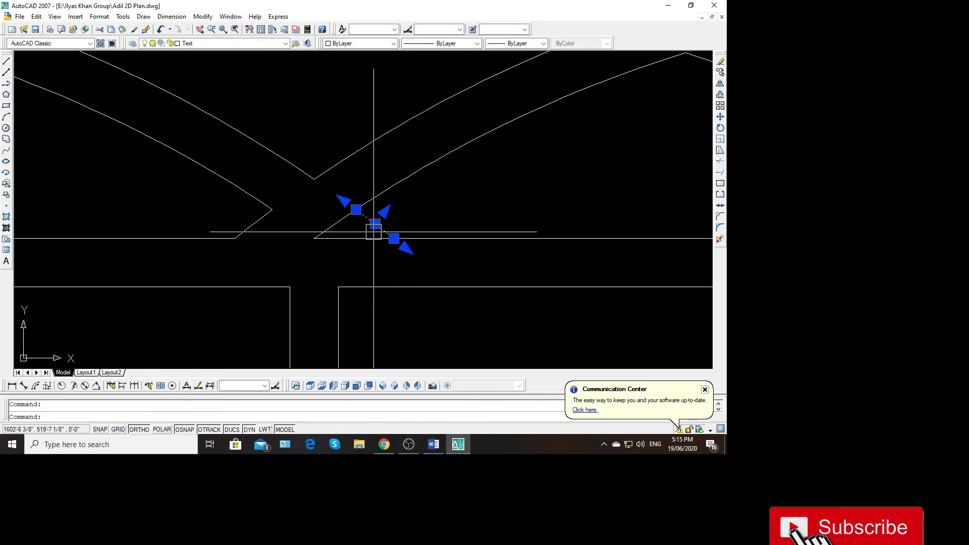
pyautogui.press('Delete')
pyautogui.scroll(-3, 314, 272)
pyautogui.click(467, 238)
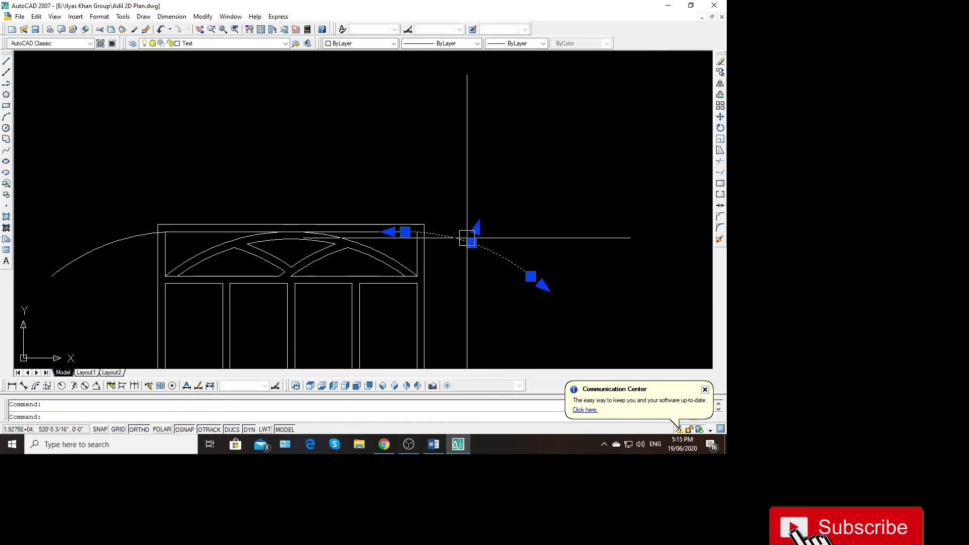
# Erase the picked stray arcs, then zoom out to the First Floor plan and its empty elevation strip
pyautogui.press('Delete')
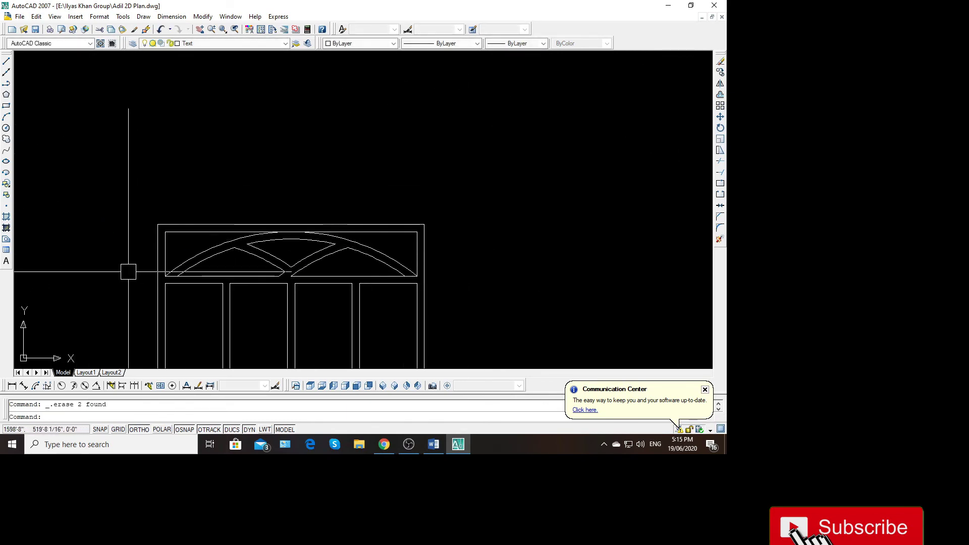
pyautogui.scroll(-4, 130, 273)
pyautogui.scroll(3, 237, 262)
pyautogui.scroll(-3, 212, 250)
pyautogui.scroll(-2, 207, 247)
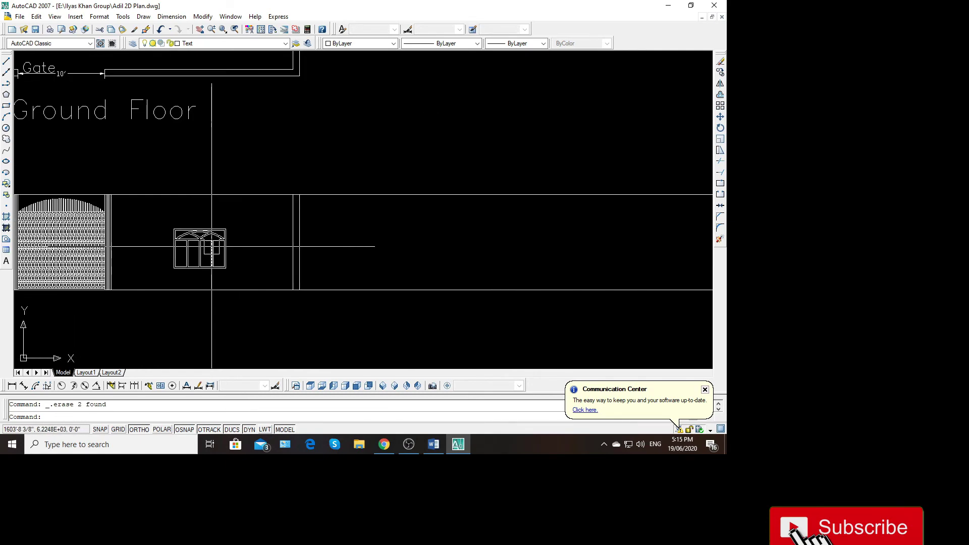
pyautogui.scroll(-1, 273, 257)
pyautogui.scroll(1, 287, 234)
pyautogui.scroll(2, 281, 222)
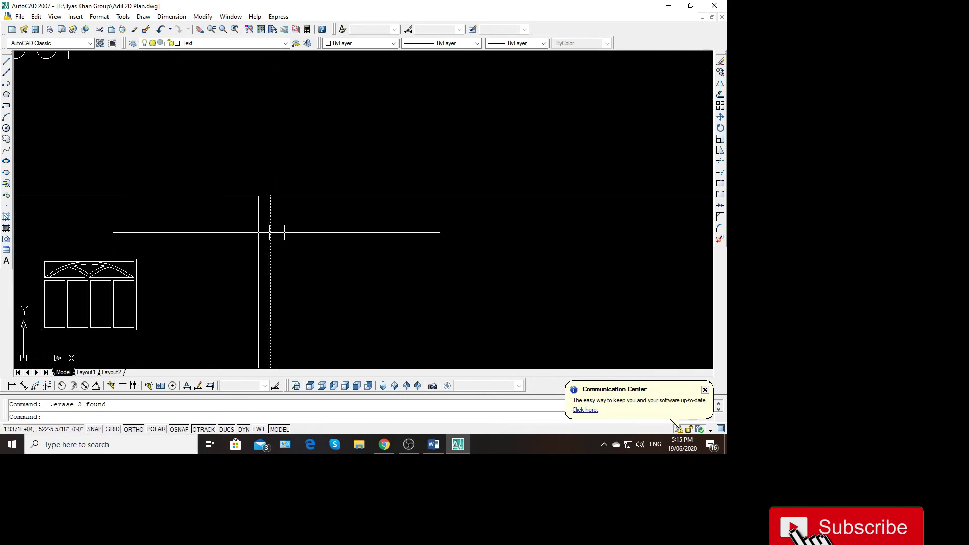
pyautogui.scroll(-2, 275, 230)
pyautogui.scroll(-2, 255, 210)
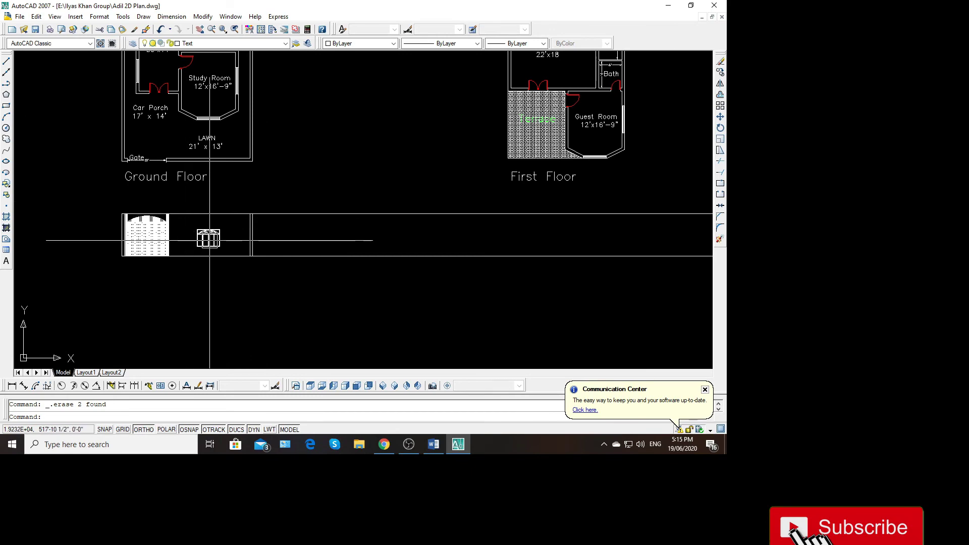
pyautogui.scroll(2, 210, 232)
pyautogui.scroll(-2, 186, 235)
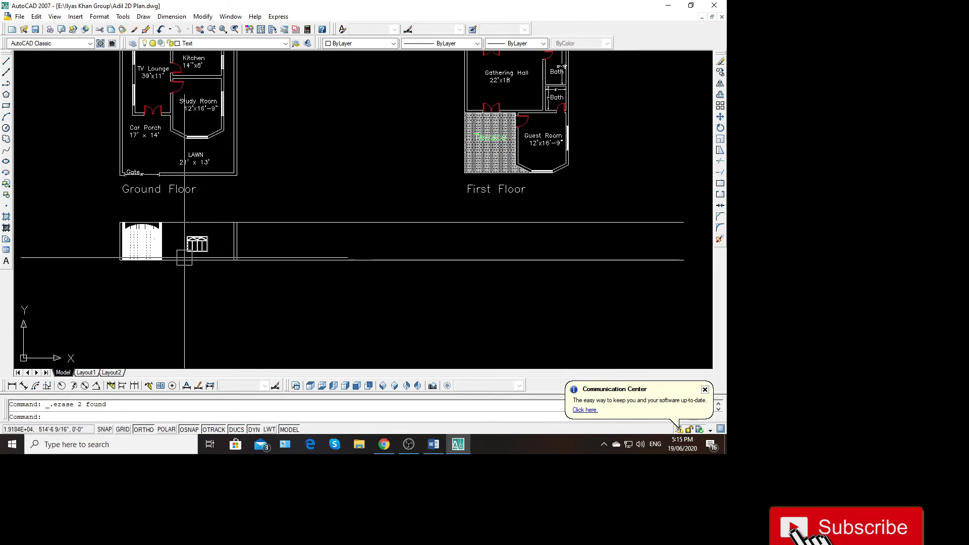
pyautogui.scroll(3, 242, 248)
pyautogui.scroll(-3, 236, 249)
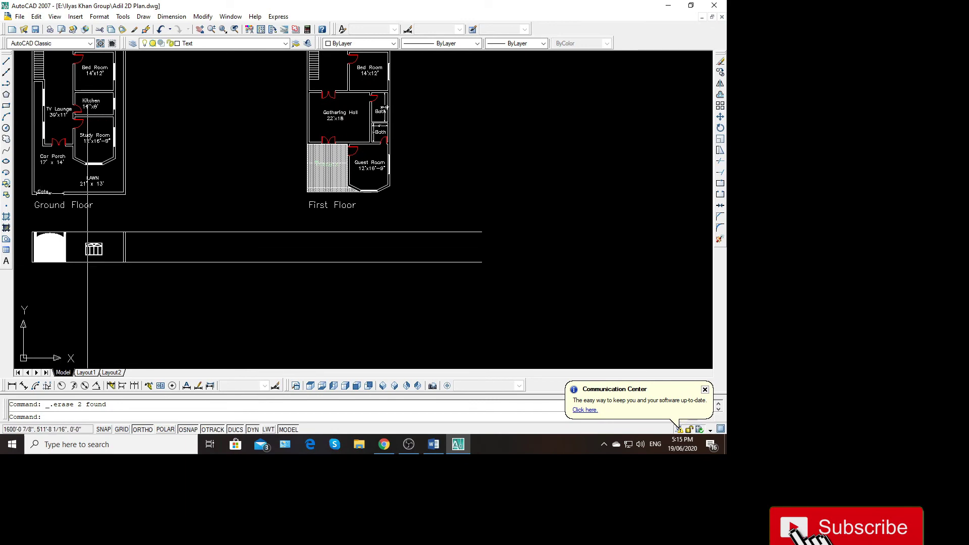
pyautogui.scroll(2, 366, 217)
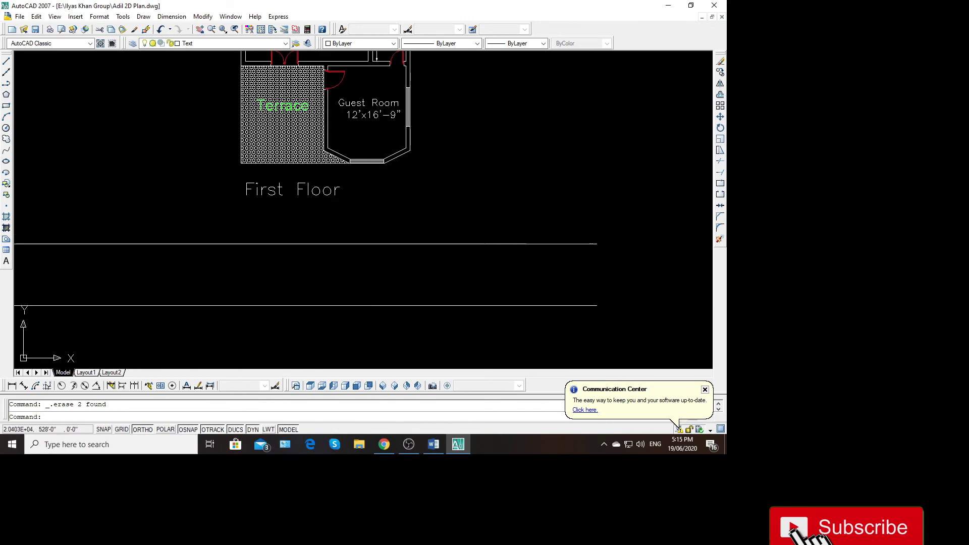
pyautogui.scroll(-1, 318, 217)
pyautogui.scroll(1, 323, 220)
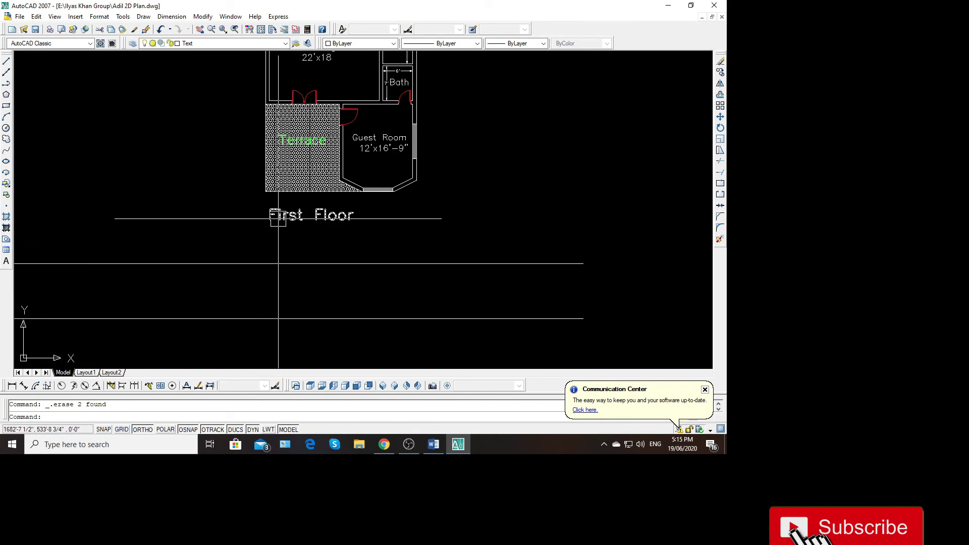
# Draw a vertical xline down from the first-floor terrace corner
pyautogui.write('xl')
pyautogui.press('Return')
pyautogui.scroll(2, 268, 96)
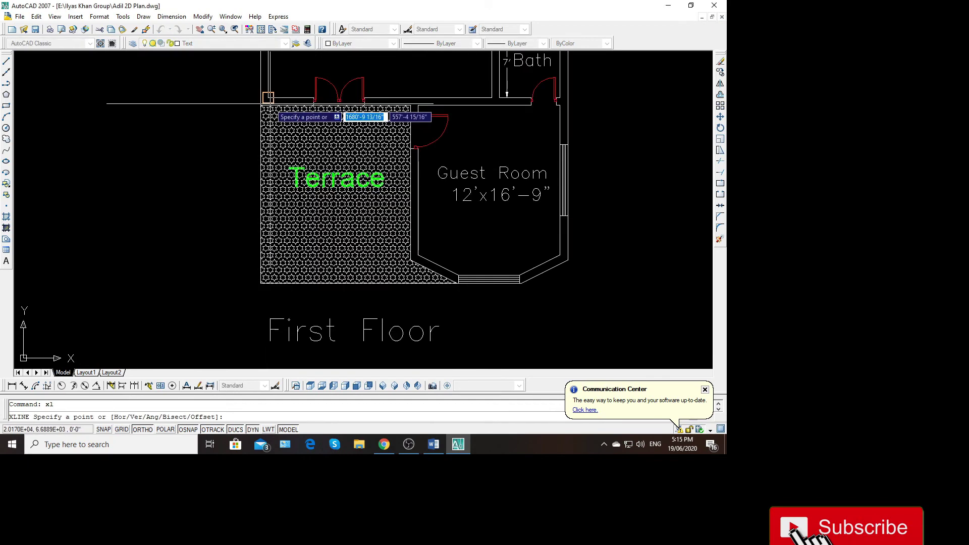
pyautogui.scroll(3, 269, 99)
pyautogui.click(268, 100)
pyautogui.scroll(-7, 272, 133)
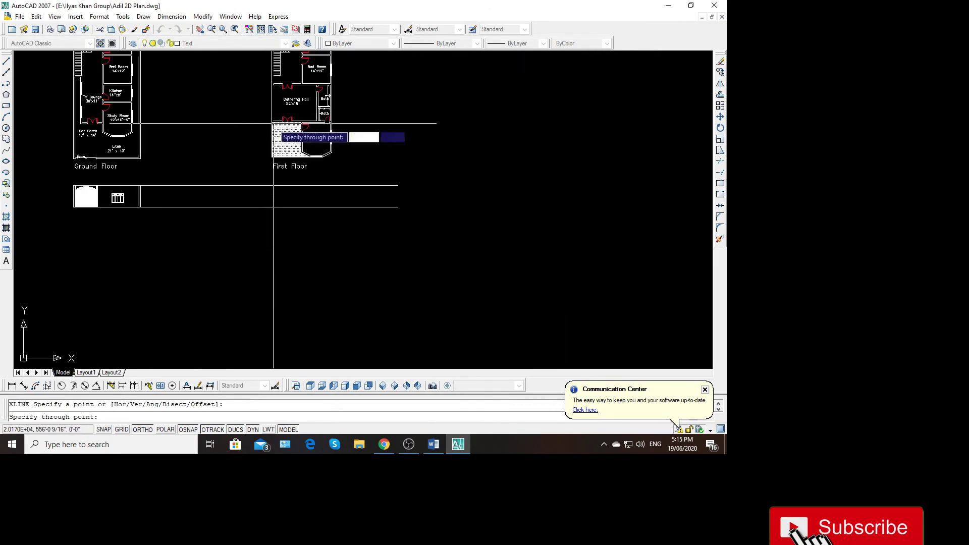
pyautogui.scroll(2, 267, 193)
pyautogui.scroll(1, 262, 205)
pyautogui.click(281, 230)
pyautogui.press('Return')
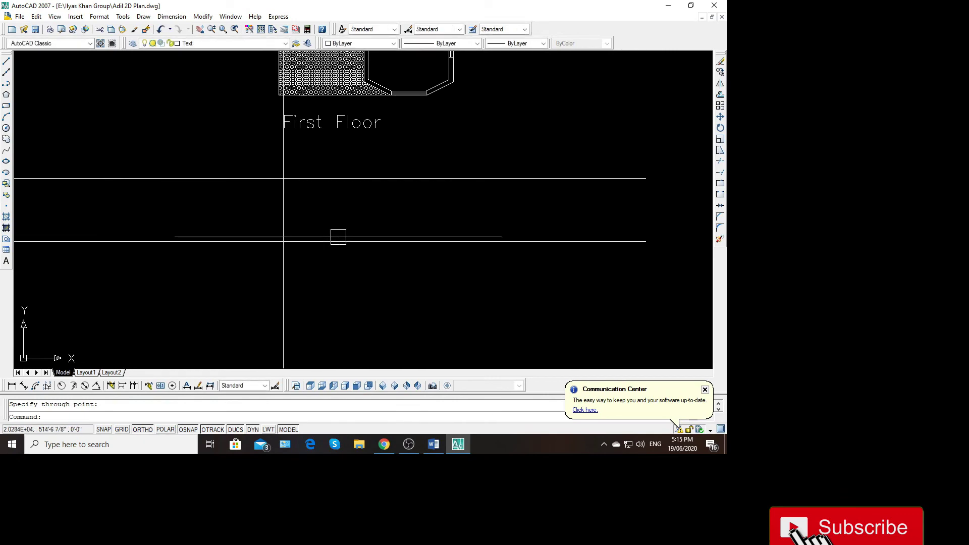
# Add vertical xlines from the terrace edge and the left wall
pyautogui.scroll(-2, 345, 237)
pyautogui.scroll(3, 349, 76)
pyautogui.scroll(2, 339, 71)
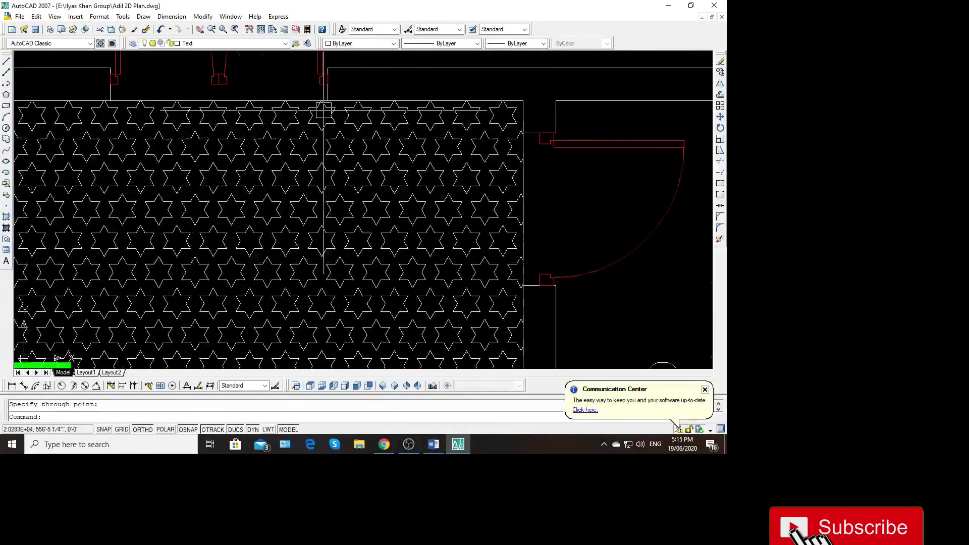
pyautogui.press('Return')
pyautogui.click(333, 68)
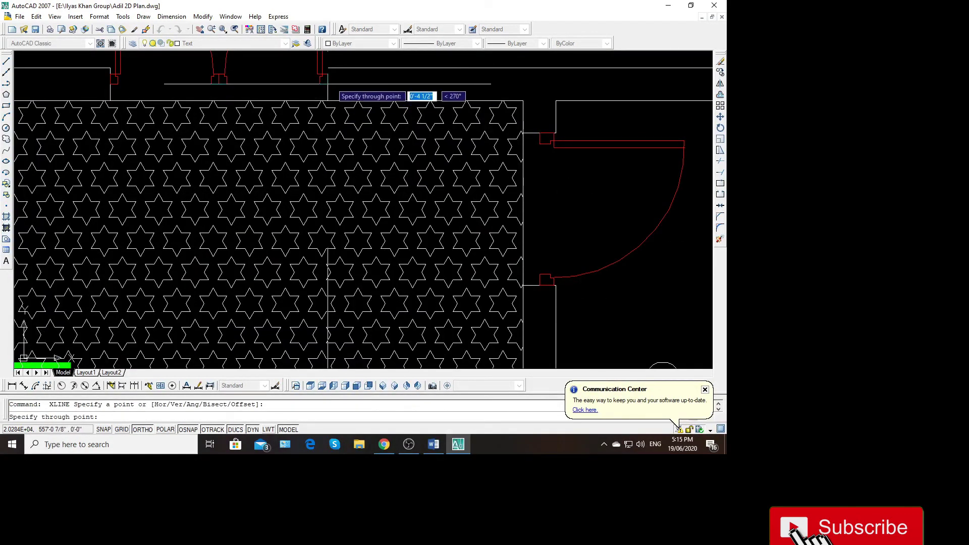
pyautogui.press('Return')
# Project a vertical construction line from a guest room wall
pyautogui.press('Return')
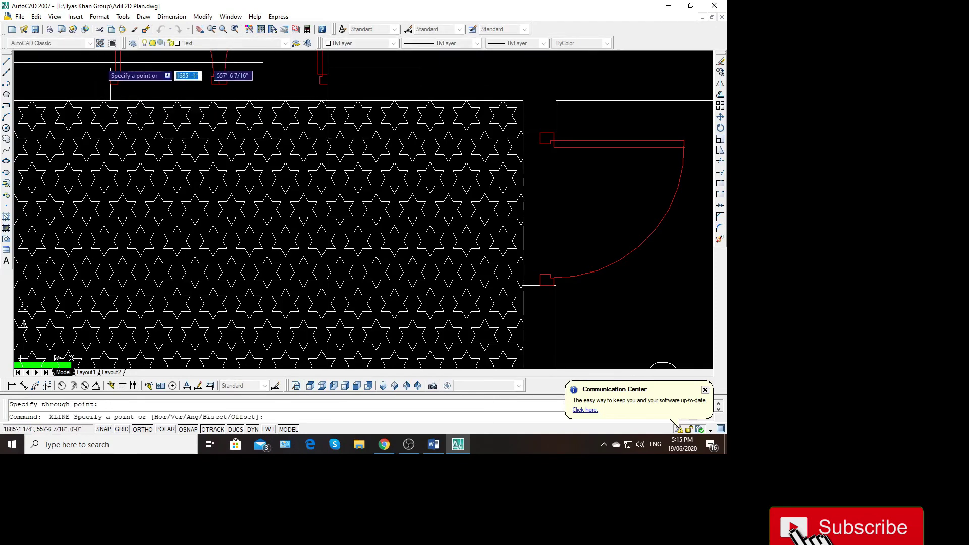
pyautogui.click(110, 67)
pyautogui.click(110, 83)
pyautogui.press('Return')
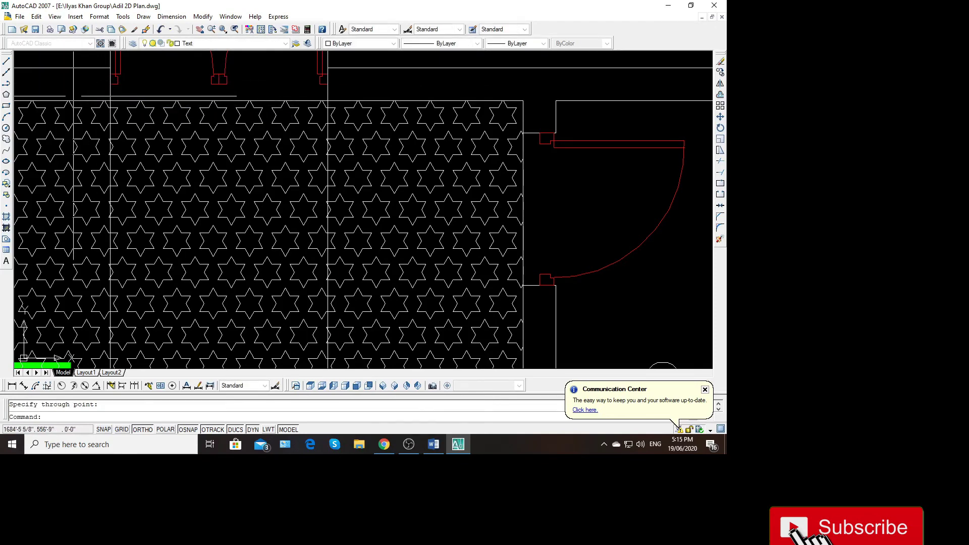
pyautogui.scroll(-5, 110, 83)
pyautogui.scroll(-2, 234, 116)
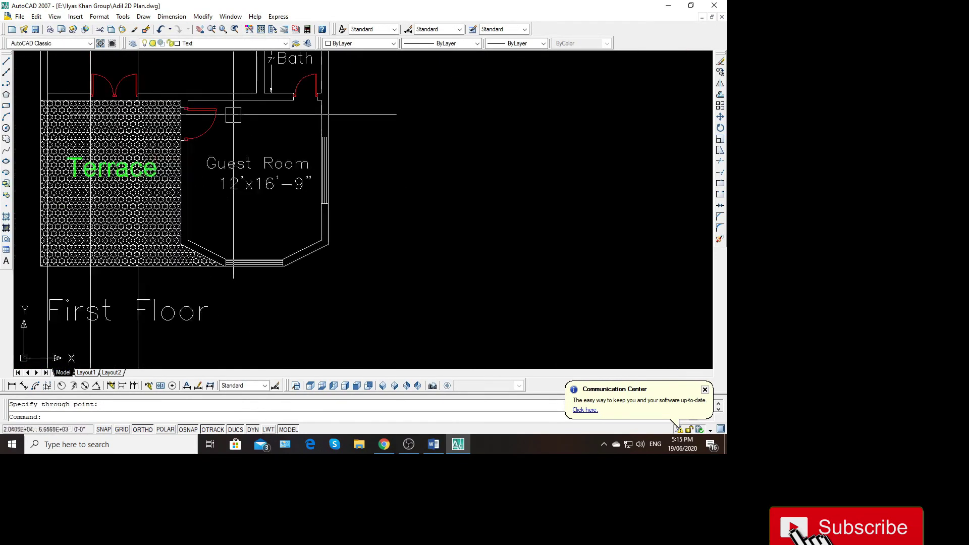
pyautogui.scroll(5, 225, 273)
pyautogui.press('Return')
pyautogui.click(225, 273)
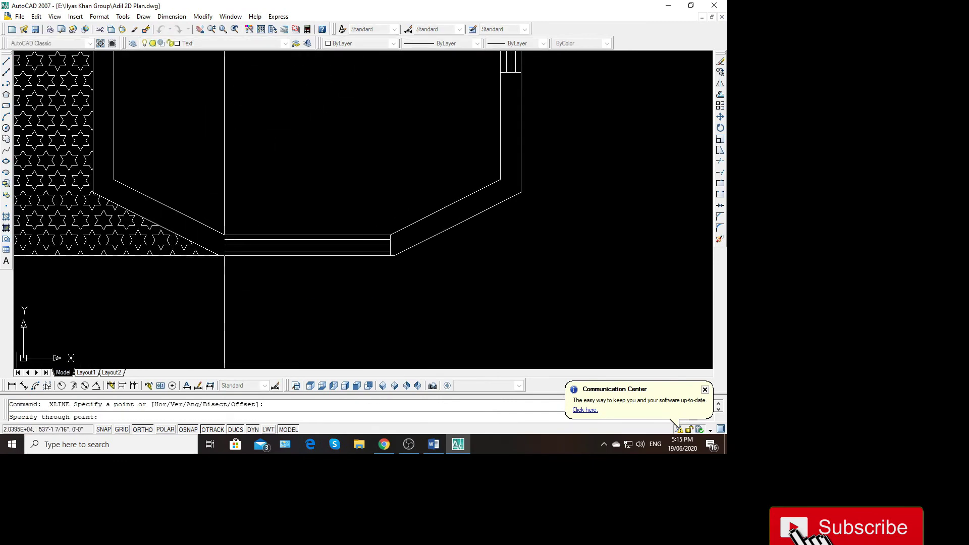
pyautogui.press('Return')
pyautogui.press('Return')
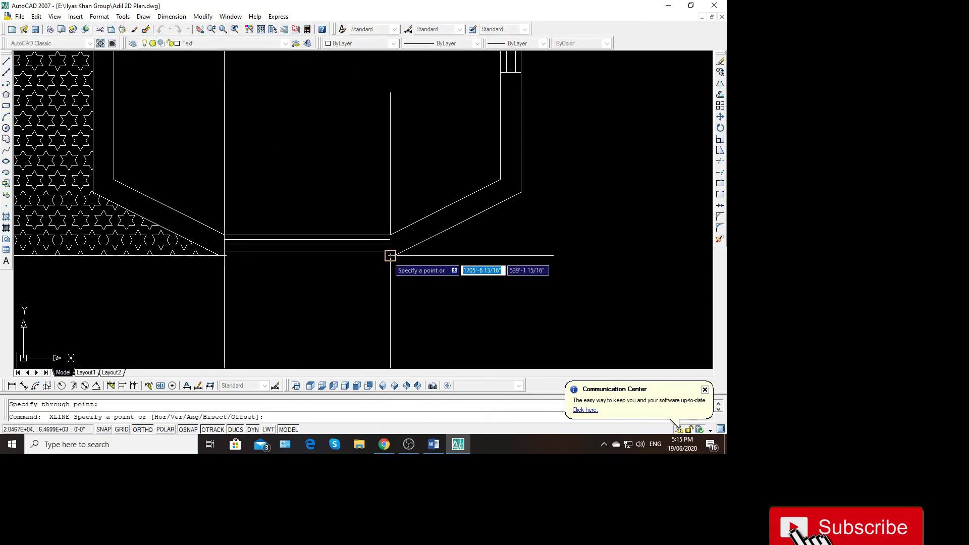
# Drop vertical xlines from the bay window corner and the guest room's outer wall
pyautogui.click(390, 255)
pyautogui.click(390, 309)
pyautogui.press('Return')
pyautogui.press('Return')
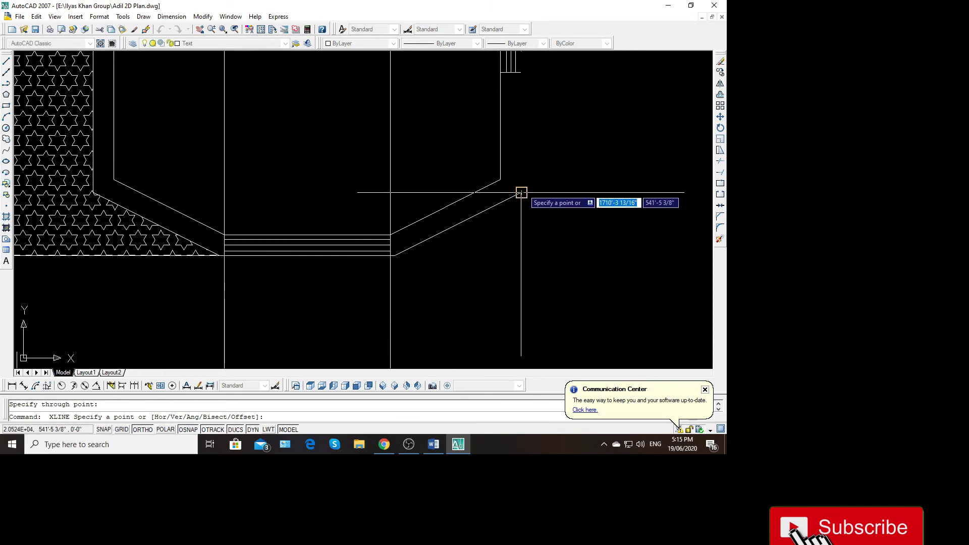
pyautogui.click(520, 192)
pyautogui.click(520, 242)
pyautogui.press('Return')
pyautogui.press('Return')
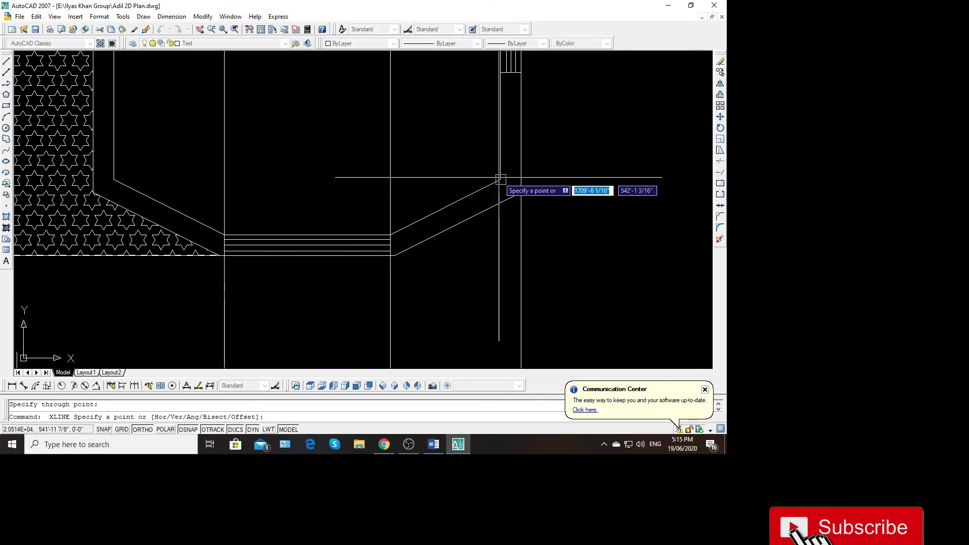
pyautogui.press('Escape')
pyautogui.scroll(-1, 432, 260)
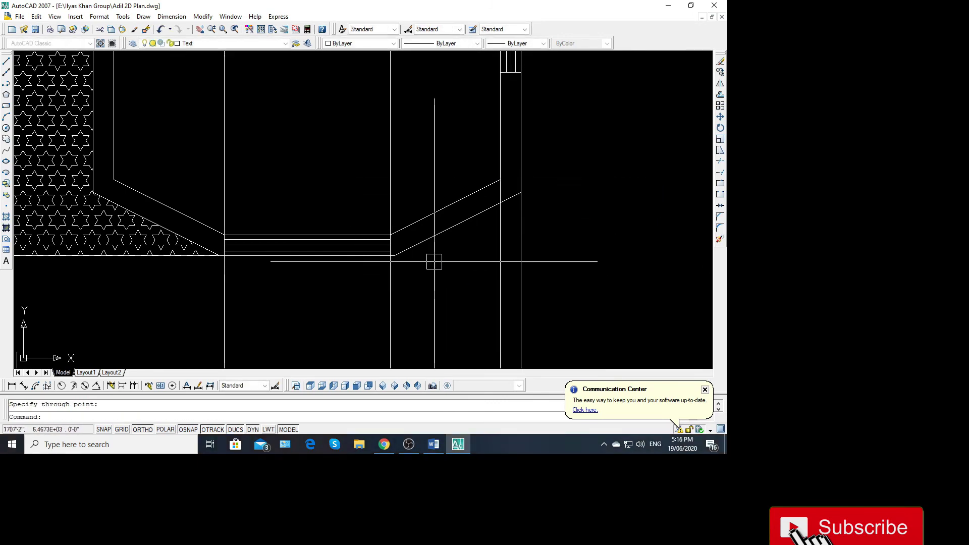
pyautogui.scroll(-2, 432, 260)
pyautogui.scroll(-2, 433, 259)
pyautogui.scroll(-1, 433, 260)
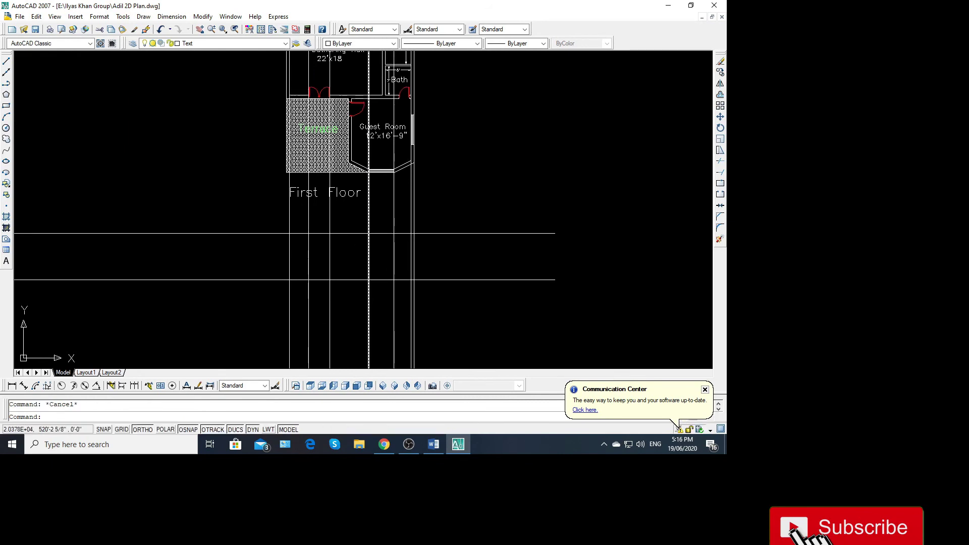
# Delete the unwanted vertical construction lines
pyautogui.write('tr')
pyautogui.press('Return')
pyautogui.press('Return')
pyautogui.click(306, 220)
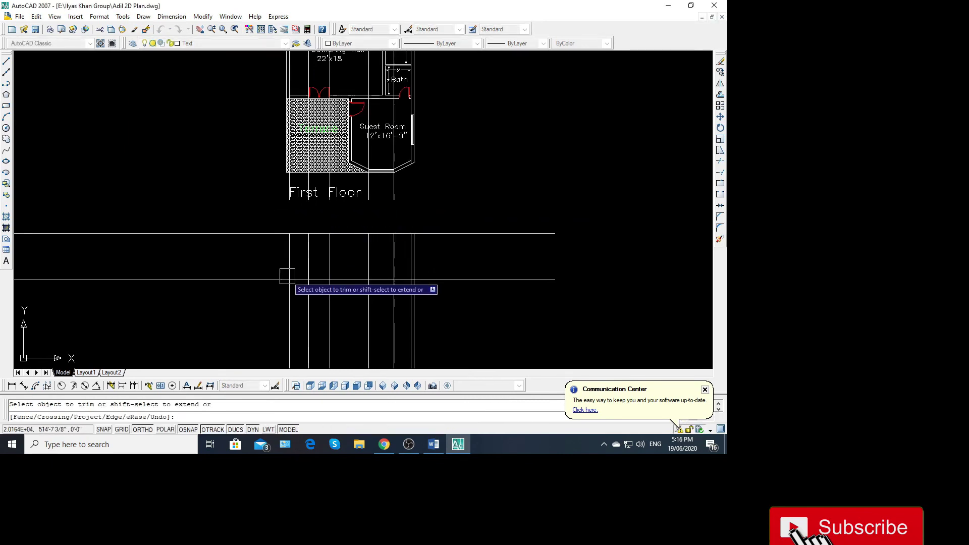
pyautogui.scroll(-4, 368, 184)
pyautogui.press('Escape')
pyautogui.click(389, 79)
pyautogui.click(281, 142)
pyautogui.press('Delete')
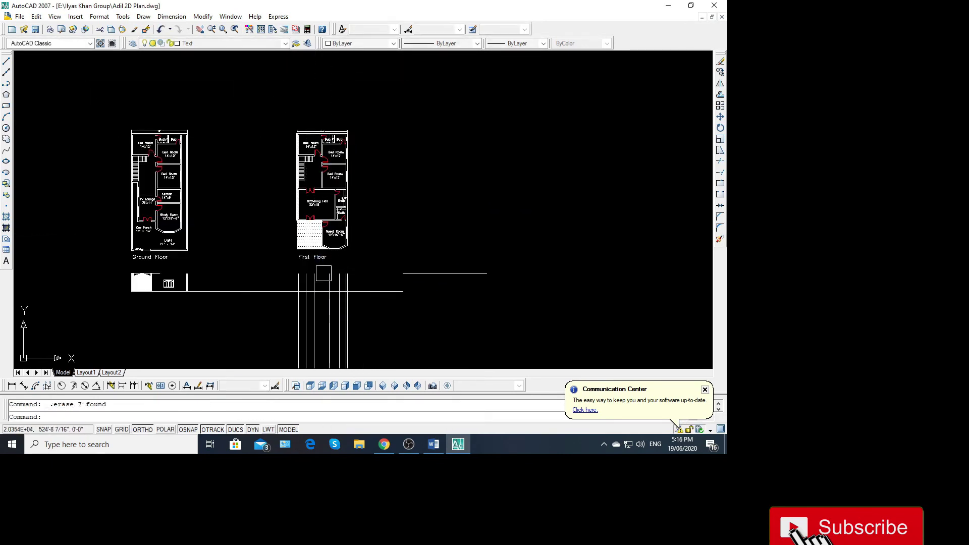
pyautogui.write('tr')
# Trim the construction lines below the elevation strip and the double line's extra right portion
pyautogui.press('Return')
pyautogui.scroll(-2, 312, 258)
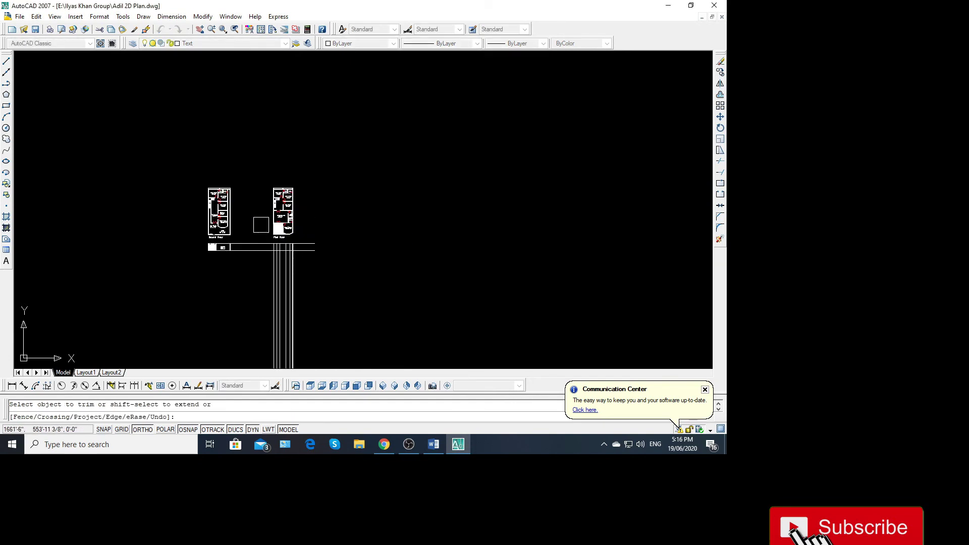
pyautogui.press('Return')
pyautogui.scroll(2, 302, 293)
pyautogui.click(157, 285)
pyautogui.click(318, 157)
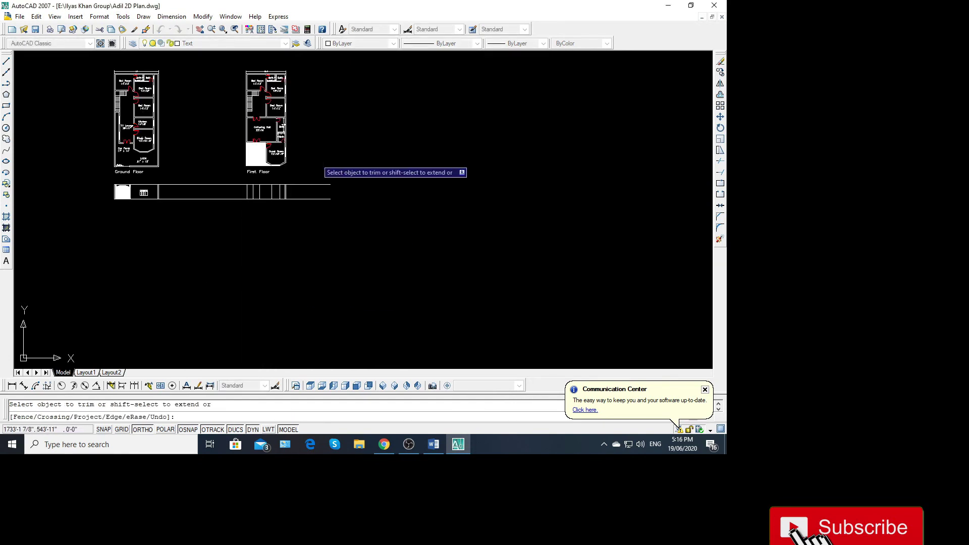
pyautogui.click(310, 184)
pyautogui.click(300, 199)
pyautogui.press('Escape')
# Try a 9-unit offset, then cancel it
pyautogui.scroll(1, 252, 192)
pyautogui.scroll(3, 253, 192)
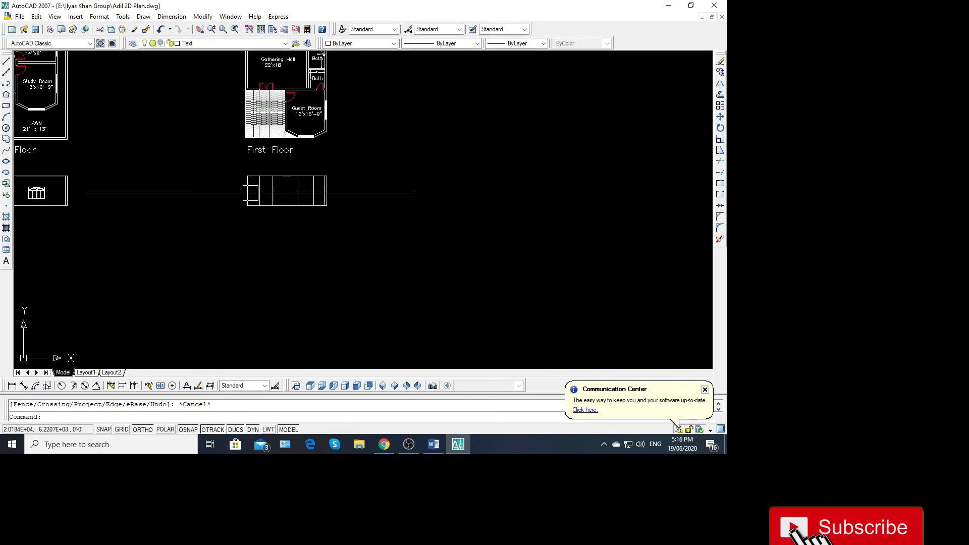
pyautogui.scroll(3, 253, 192)
pyautogui.scroll(1, 252, 192)
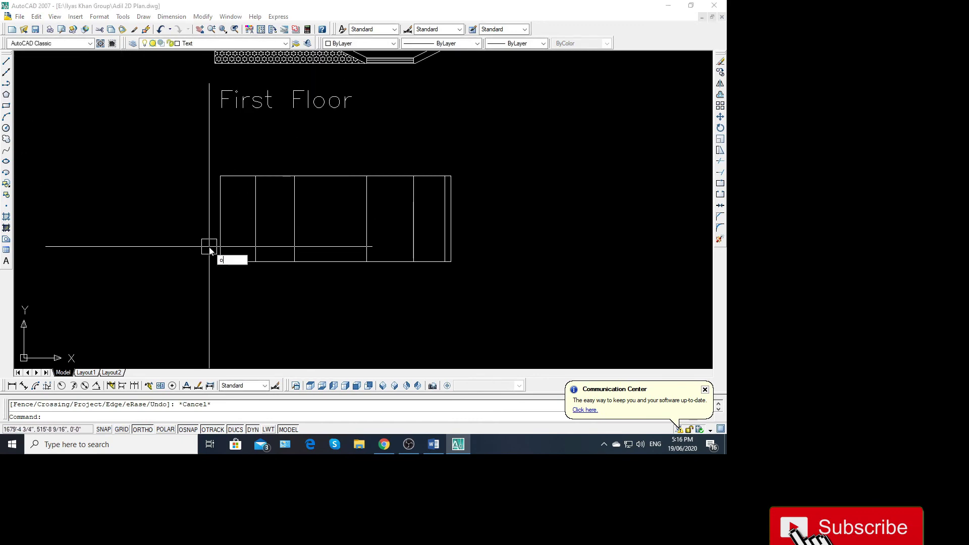
pyautogui.press('Return')
pyautogui.write('9')
pyautogui.press('Return')
pyautogui.scroll(-2, 238, 268)
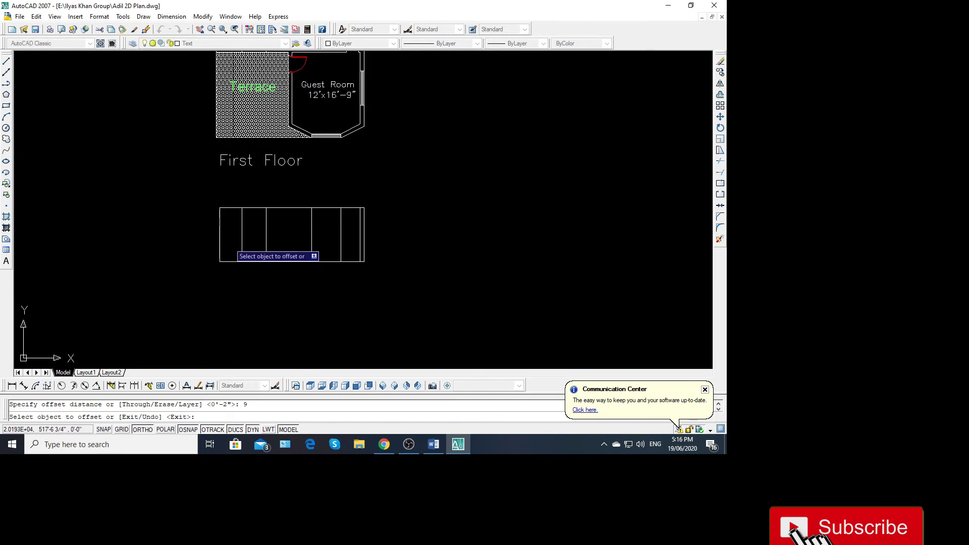
pyautogui.scroll(-2, 234, 281)
pyautogui.press('Escape')
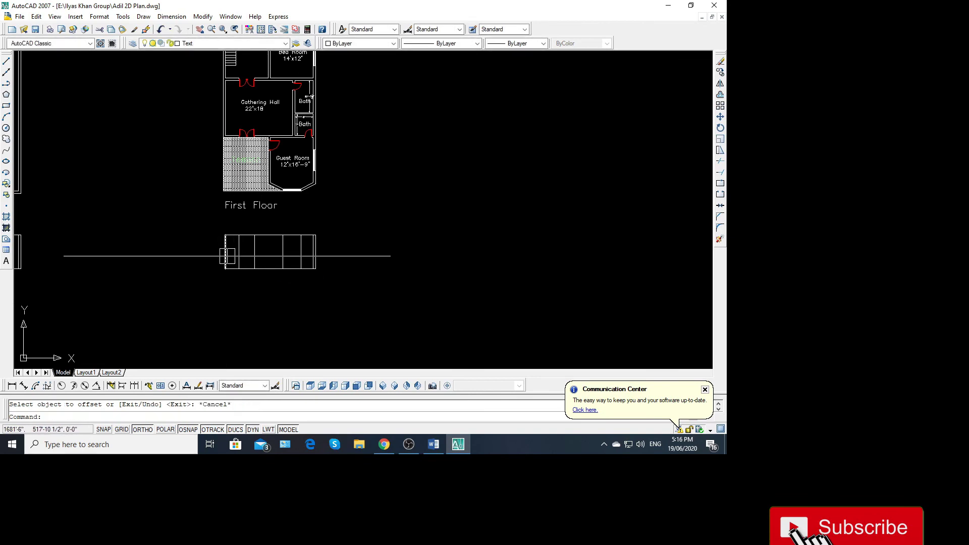
pyautogui.write('xl')
# Start and cancel an xline, then run EXTEND using the elevation's top edge as boundary
pyautogui.press('Return')
pyautogui.scroll(5, 222, 123)
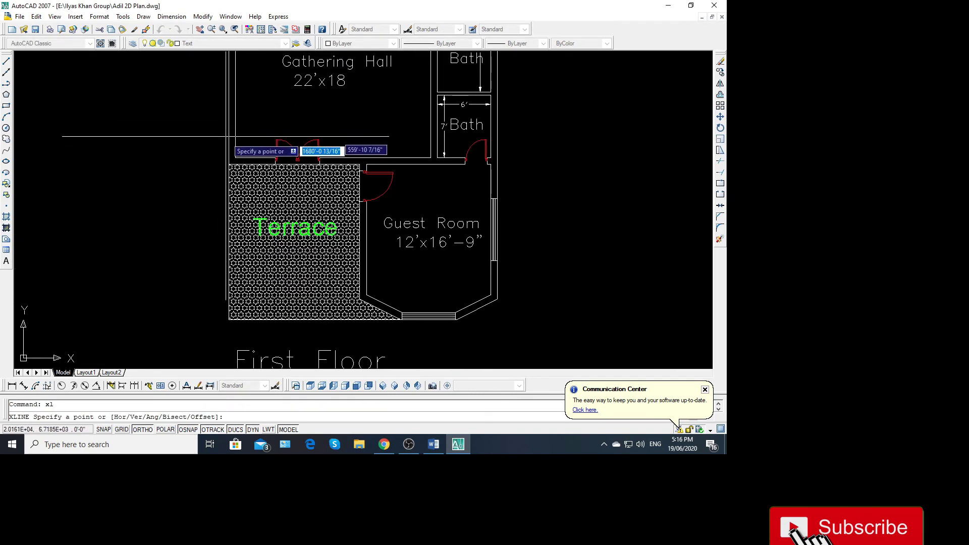
pyautogui.click(229, 158)
pyautogui.scroll(-5, 229, 158)
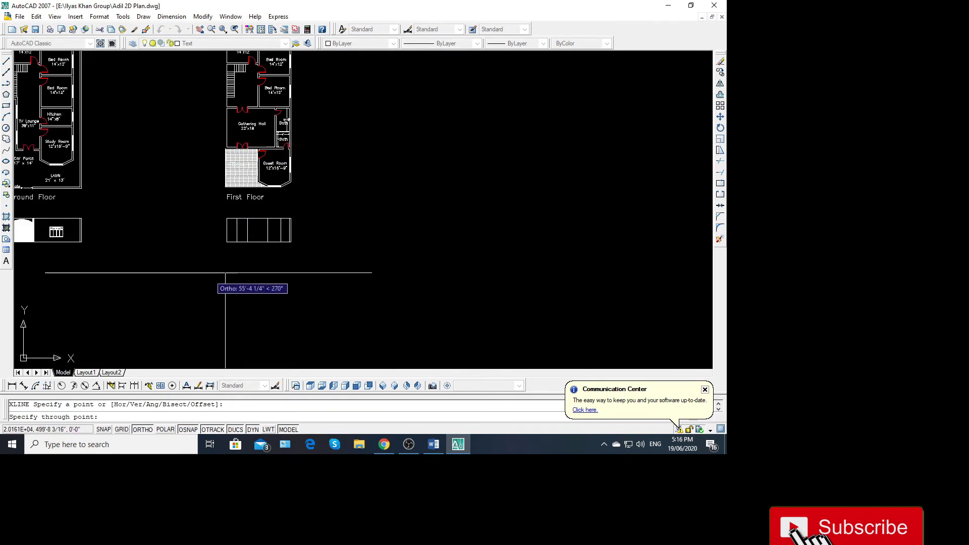
pyautogui.scroll(5, 218, 272)
pyautogui.press('Escape')
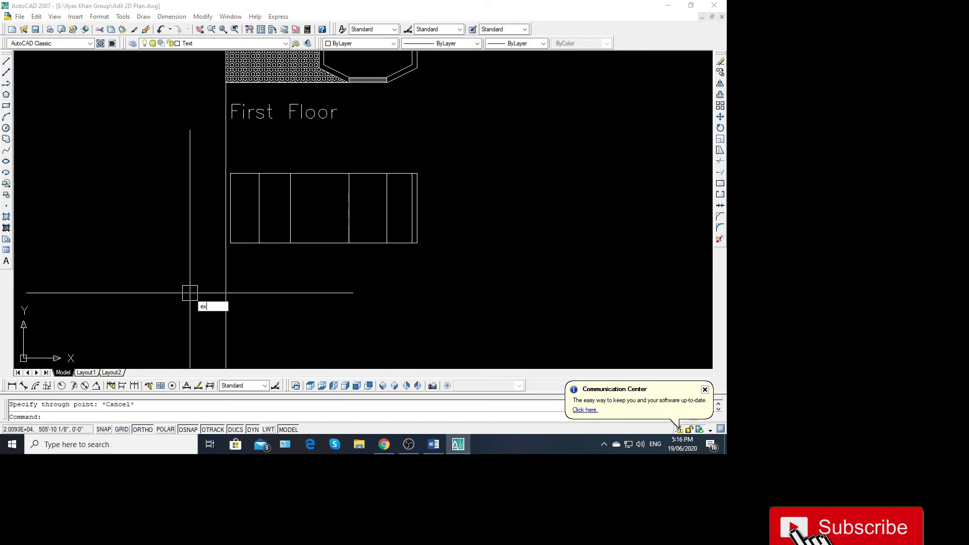
pyautogui.write('ex')
pyautogui.press('Return')
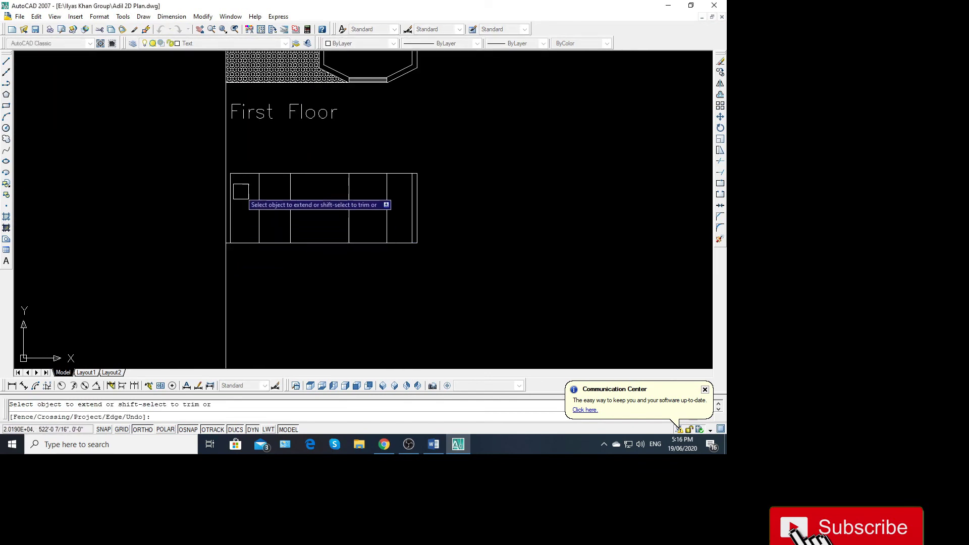
pyautogui.click(238, 174)
pyautogui.press('Return')
pyautogui.press('Escape')
# Erase the long vertical guide line left of the elevation, then cancel a 9-unit offset
pyautogui.click(242, 300)
pyautogui.click(154, 299)
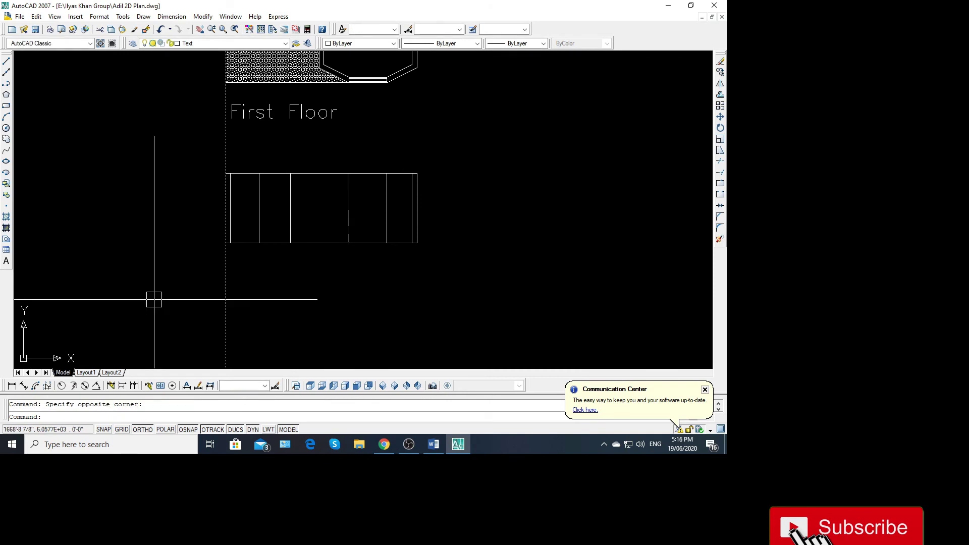
pyautogui.press('Delete')
pyautogui.write('o')
pyautogui.press('Return')
pyautogui.write('9')
pyautogui.press('Return')
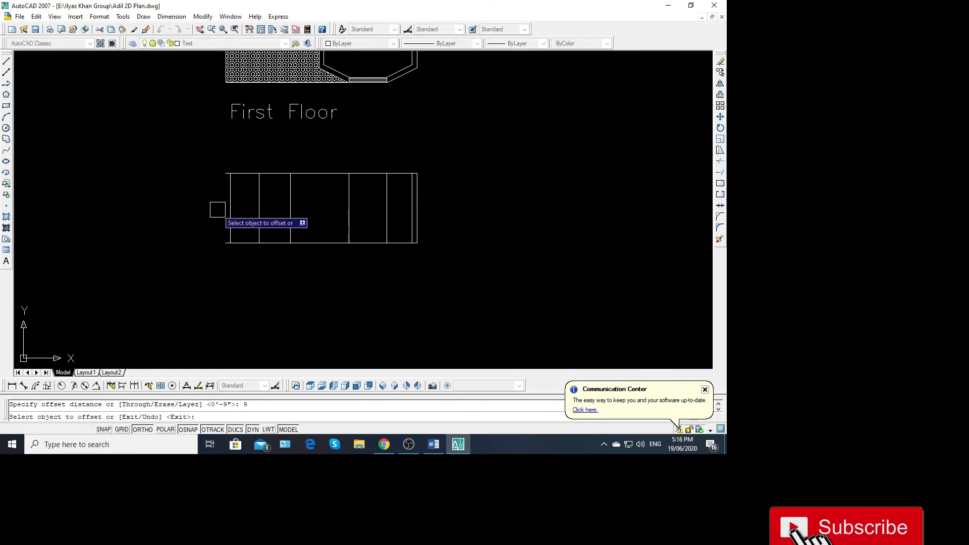
pyautogui.press('Escape')
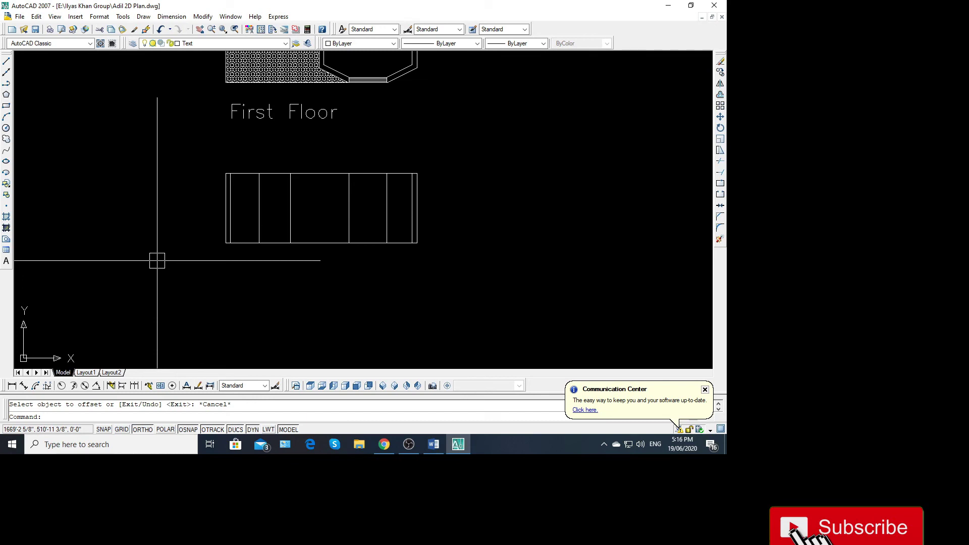
pyautogui.scroll(5, 269, 260)
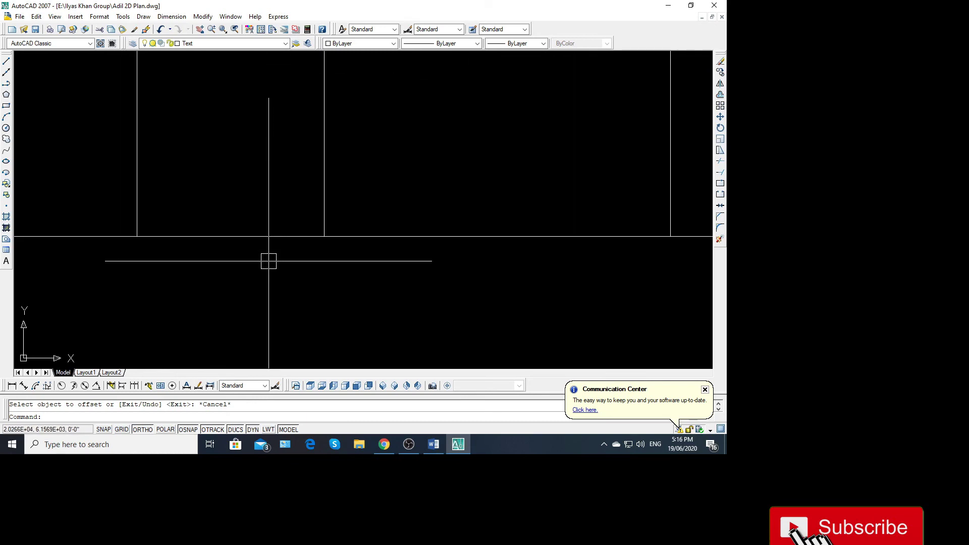
# Draw a horizontal line across the elevation from the left line's end
pyautogui.write('l')
pyautogui.press('Return')
pyautogui.click(137, 236)
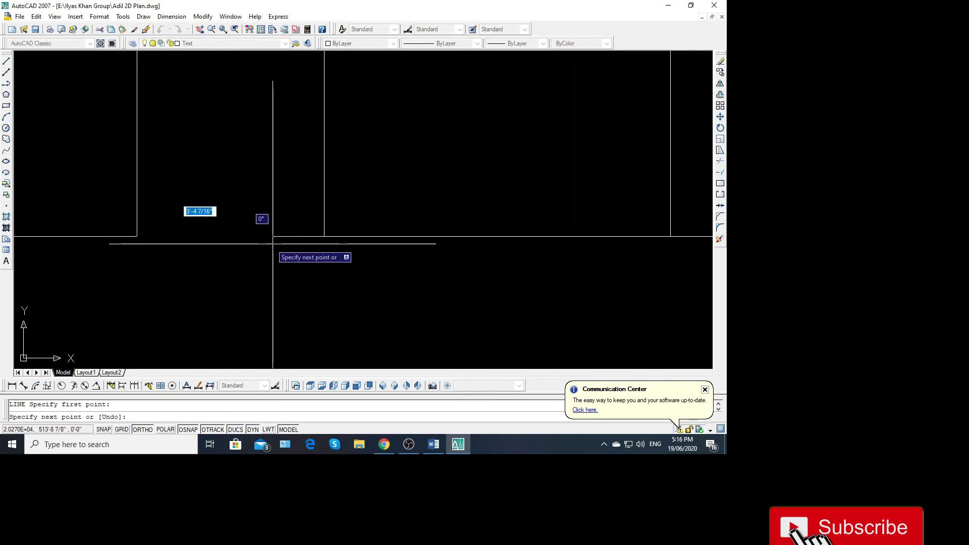
pyautogui.click(324, 235)
pyautogui.press('Return')
pyautogui.write('o')
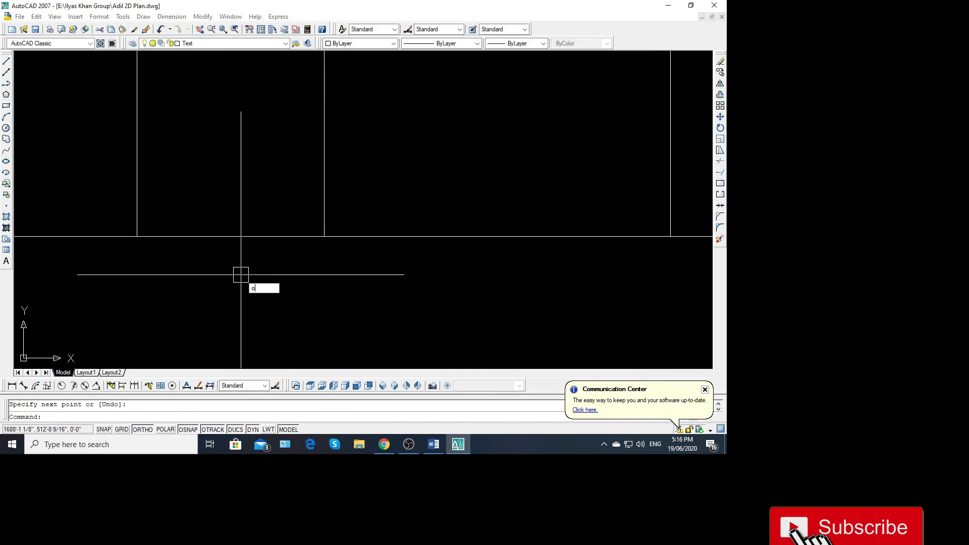
# Undo a misplaced copy of the horizontal line and offset it again
pyautogui.press('Return')
pyautogui.press('Return')
pyautogui.click(243, 236)
pyautogui.click(232, 207)
pyautogui.press('Escape')
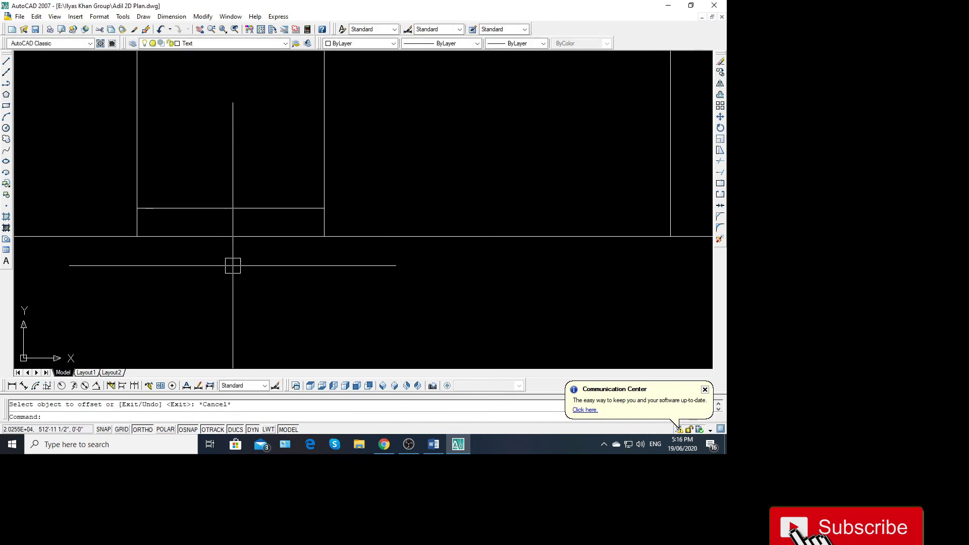
pyautogui.hotkey('ctrl', 'z')
pyautogui.write('o')
pyautogui.press('Return')
pyautogui.click(232, 235)
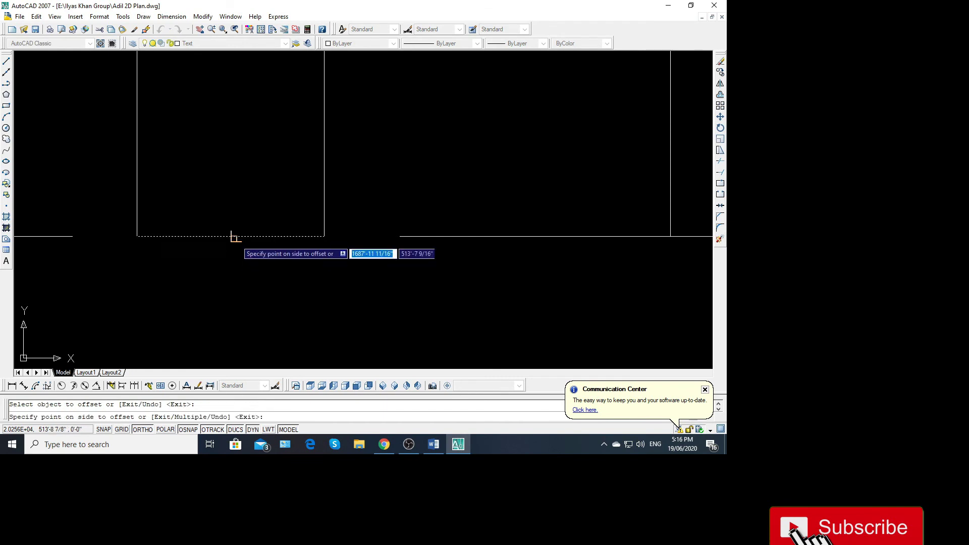
pyautogui.press('Escape')
# Offset the horizontal line 7' to mark the door height
pyautogui.press('Return')
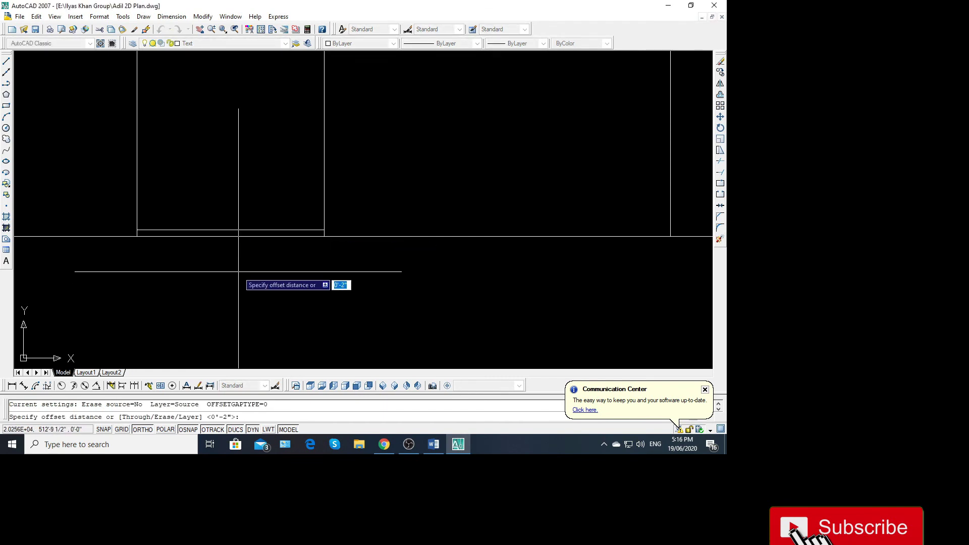
pyautogui.write("'")
pyautogui.press('Return')
pyautogui.click(229, 231)
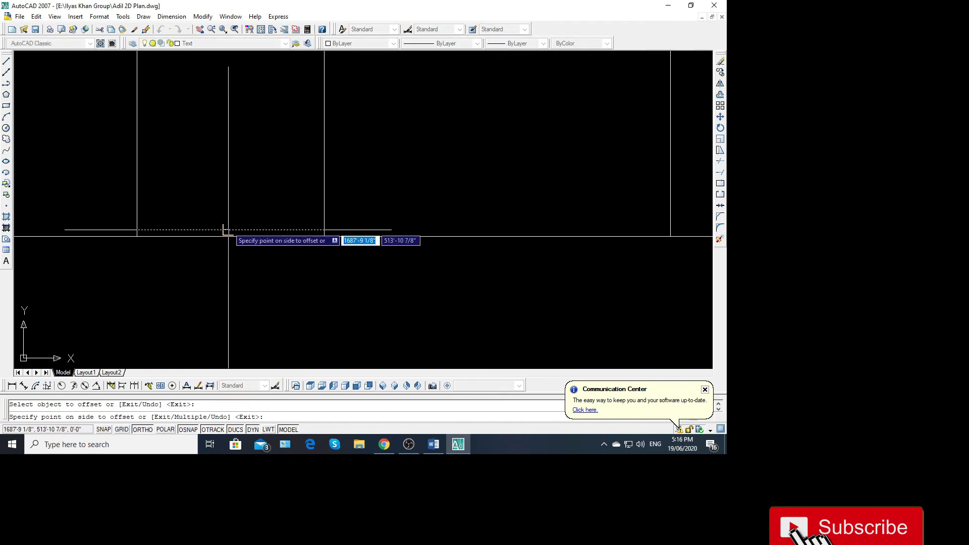
pyautogui.click(227, 248)
pyautogui.scroll(-4, 233, 212)
pyautogui.press('Escape')
# Trim the excess lines around the door outline
pyautogui.write('tr')
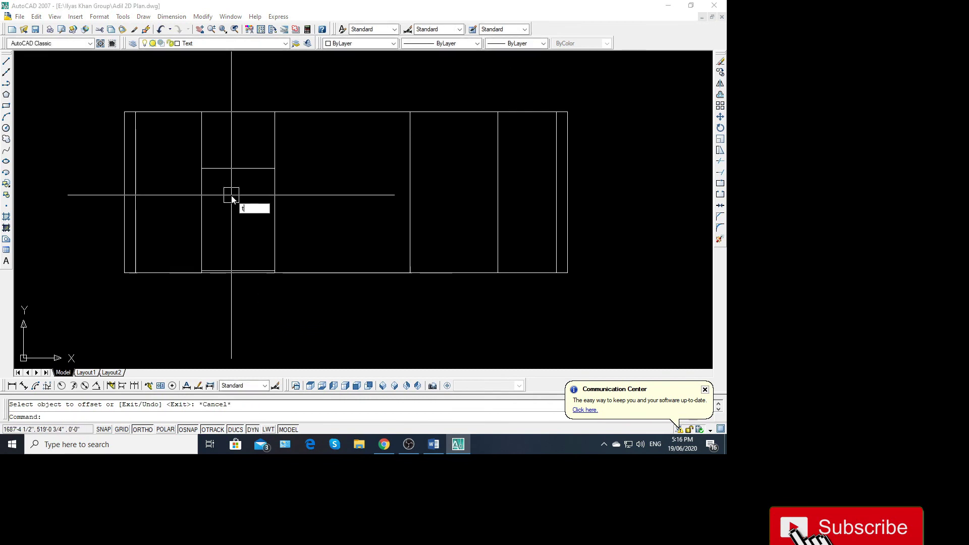
pyautogui.press('Return')
pyautogui.click(262, 149)
pyautogui.click(167, 150)
pyautogui.press('Return')
pyautogui.press('Escape')
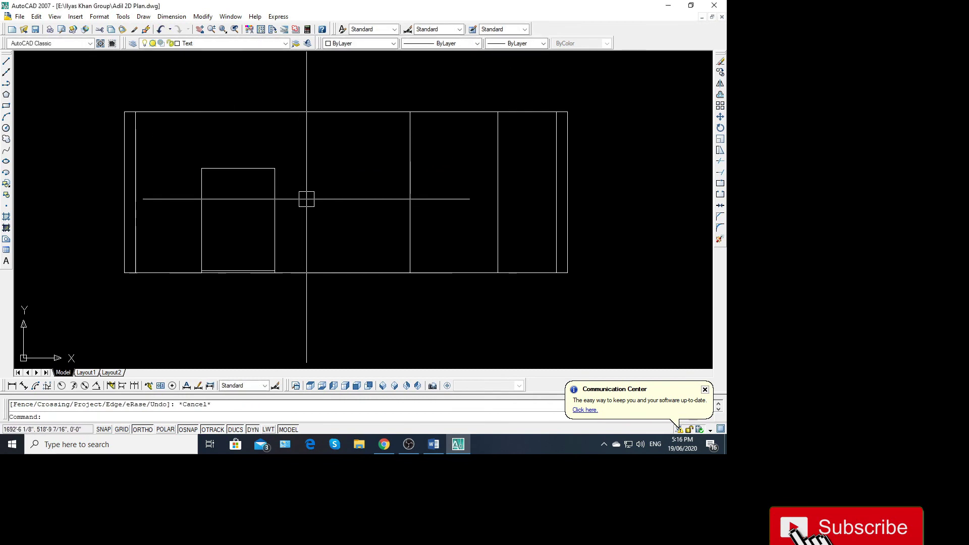
# Offset the elevation's right edge inward
pyautogui.write('o')
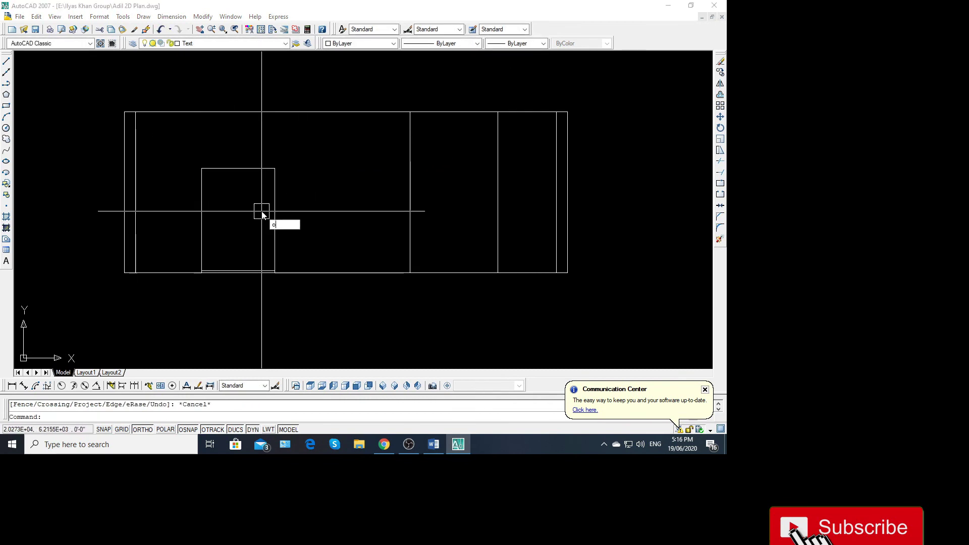
pyautogui.press('Return')
pyautogui.press('Return')
pyautogui.click(275, 191)
pyautogui.click(245, 191)
# Abandon the offset and zoom to the door in the ground-floor elevation
pyautogui.click(245, 169)
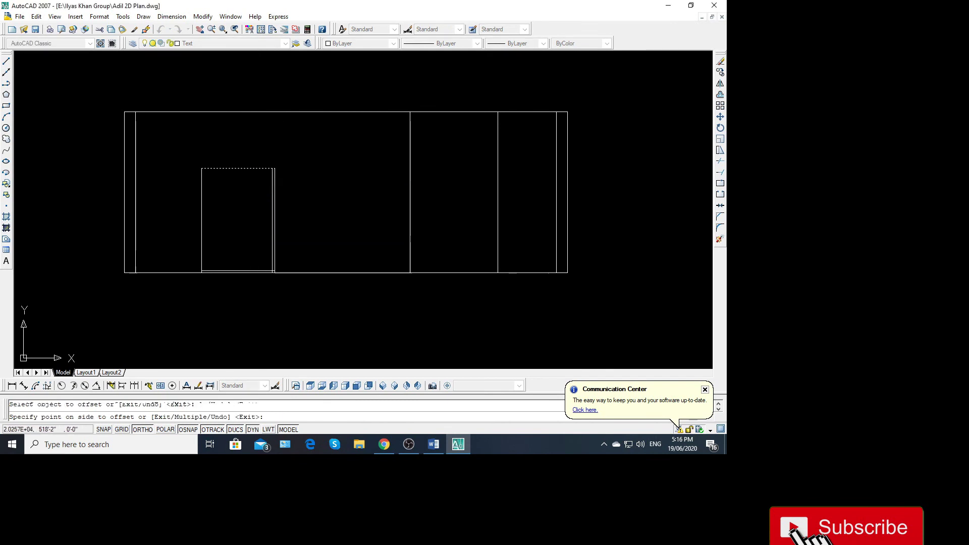
pyautogui.press('Escape')
pyautogui.scroll(-5, 246, 191)
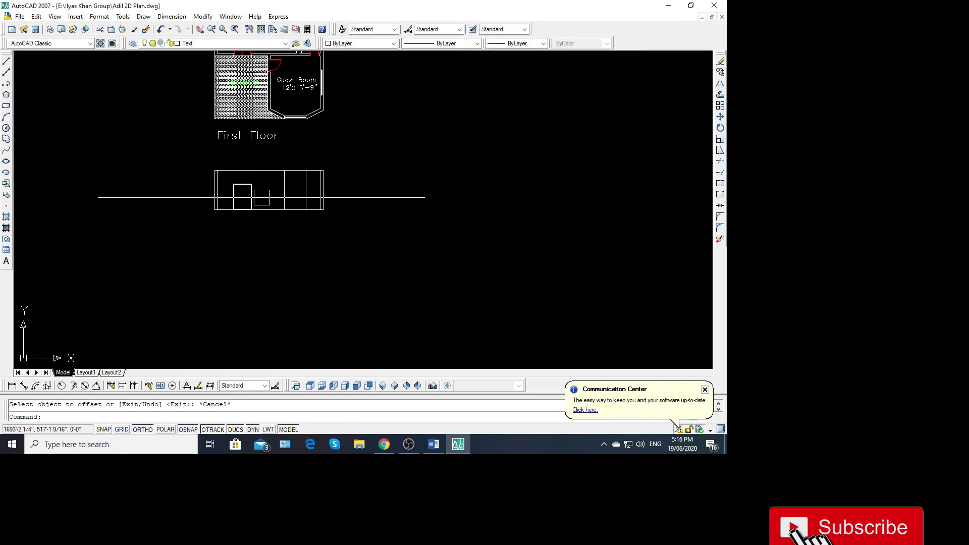
pyautogui.scroll(-3, 270, 198)
pyautogui.scroll(-3, 271, 198)
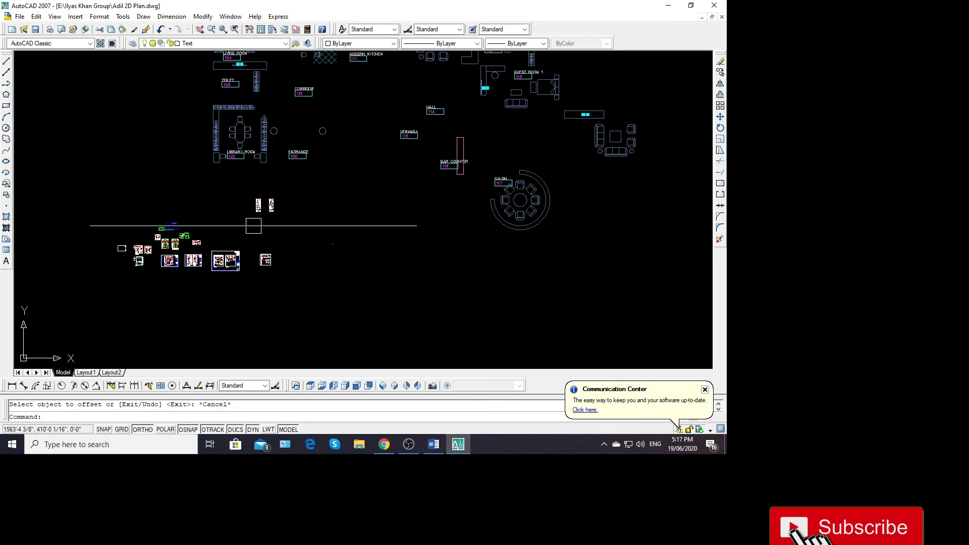
pyautogui.scroll(2, 197, 189)
pyautogui.scroll(2, 197, 189)
pyautogui.scroll(2, 197, 189)
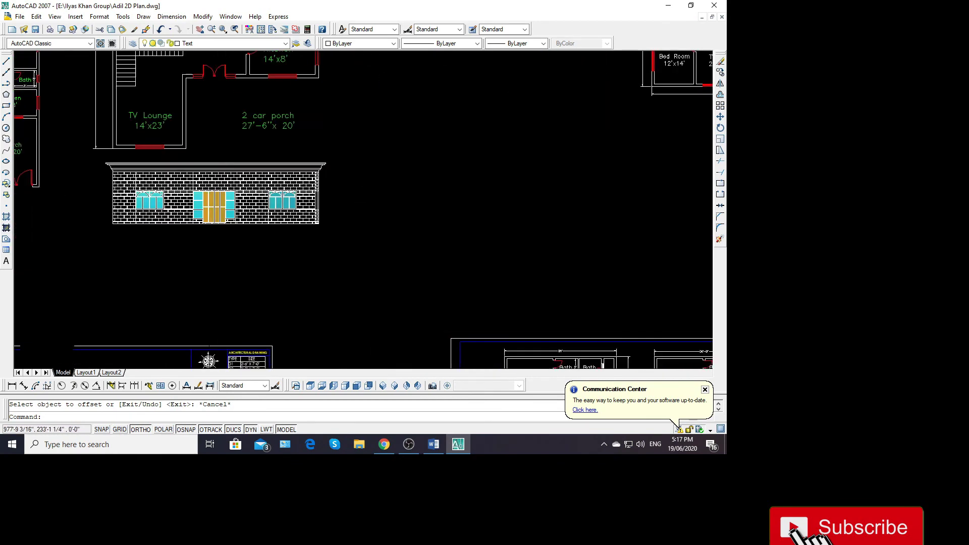
pyautogui.scroll(2, 197, 190)
pyautogui.scroll(3, 197, 189)
pyautogui.scroll(-1, 217, 201)
pyautogui.scroll(3, 231, 218)
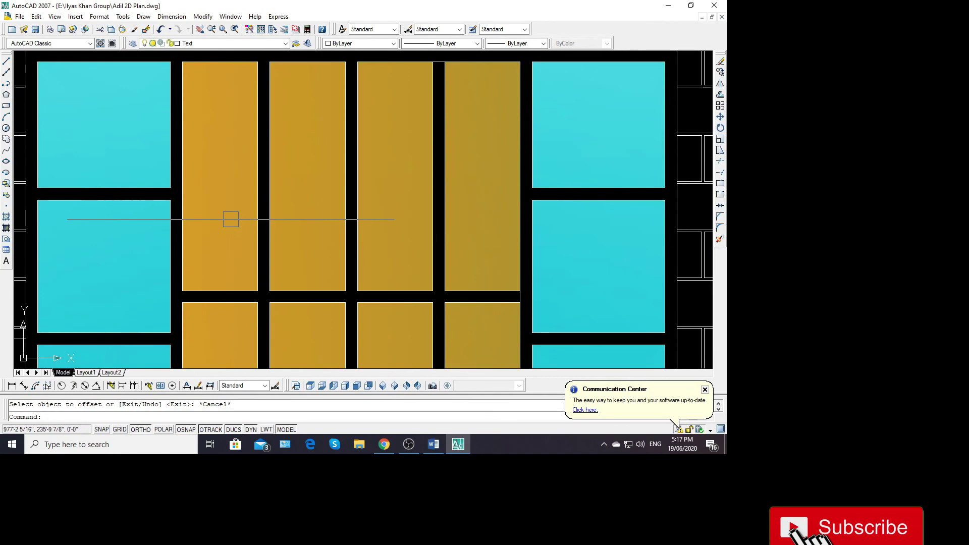
# Window-select the whole panelled door in the ground-floor elevation
pyautogui.click(239, 235)
pyautogui.scroll(-3, 235, 211)
pyautogui.scroll(-1, 293, 278)
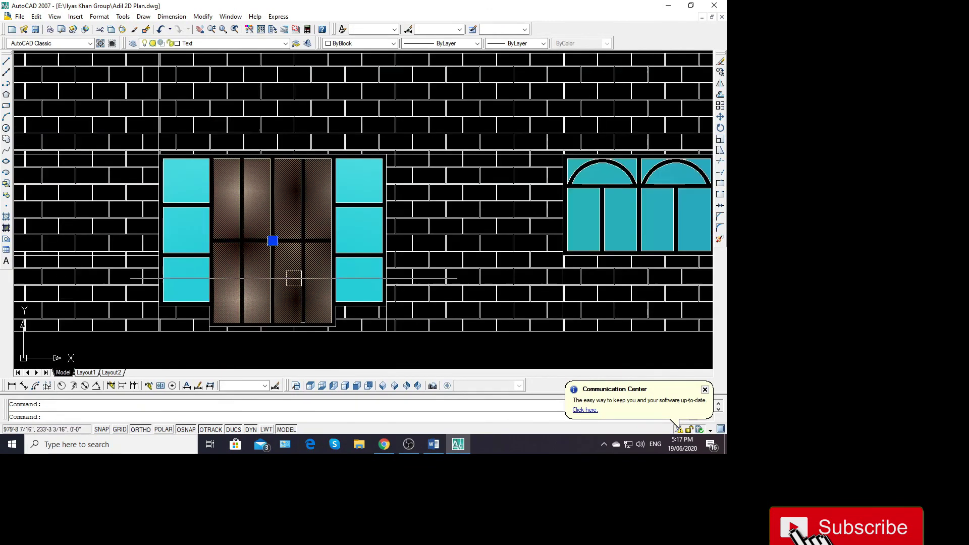
pyautogui.scroll(2, 202, 167)
pyautogui.scroll(-2, 220, 146)
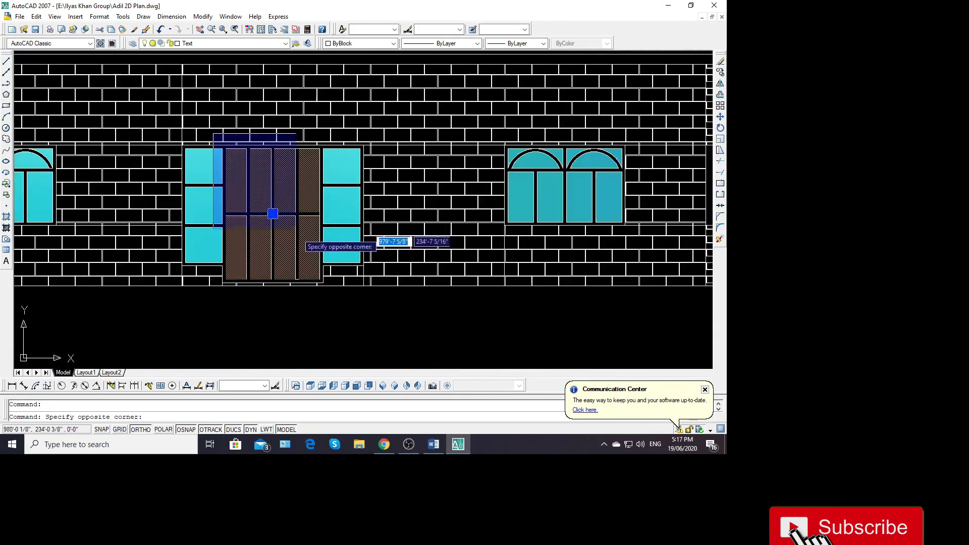
pyautogui.click(331, 315)
pyautogui.write('co')
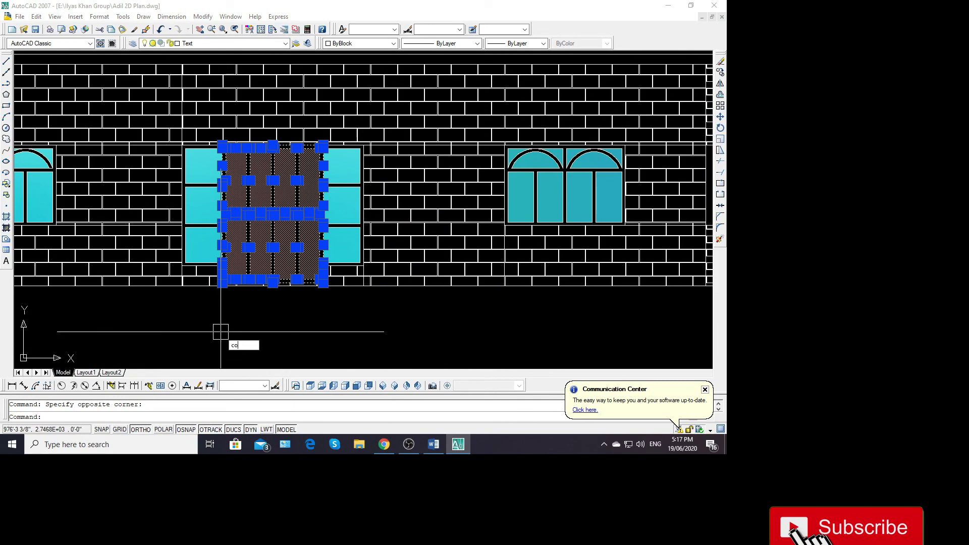
# Copy the 48-object door into the first-floor elevation opening
pyautogui.press('Return')
pyautogui.scroll(4, 225, 152)
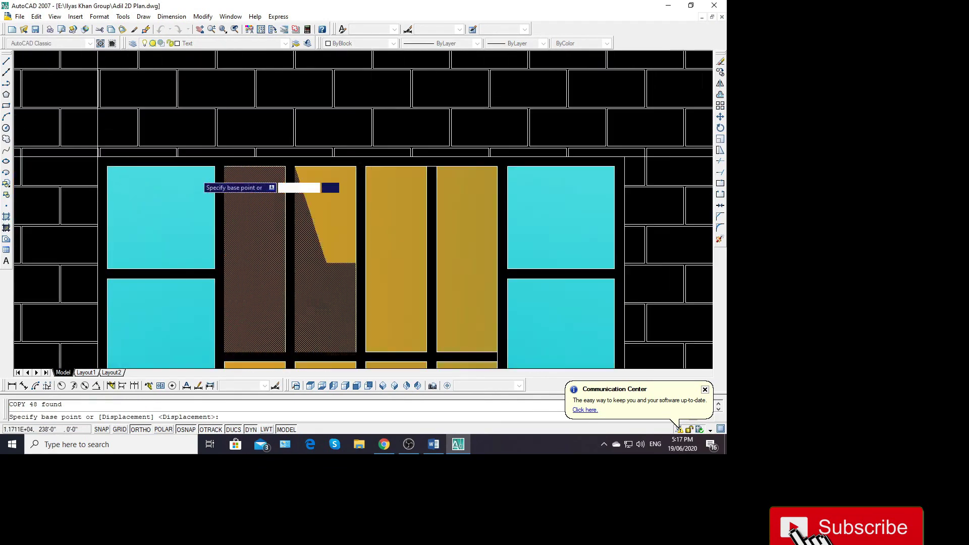
pyautogui.scroll(2, 222, 163)
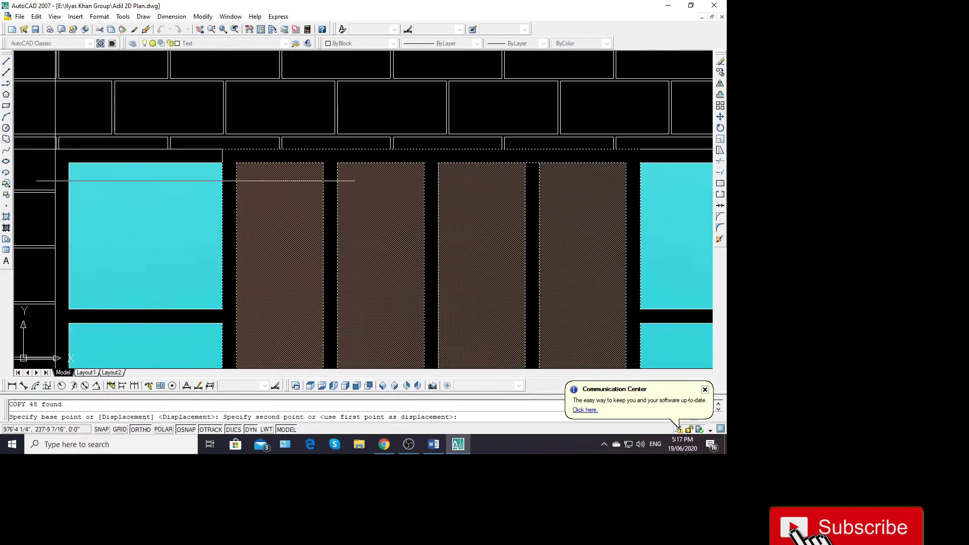
pyautogui.scroll(-4, 195, 180)
pyautogui.scroll(-4, 200, 187)
pyautogui.scroll(-2, 203, 192)
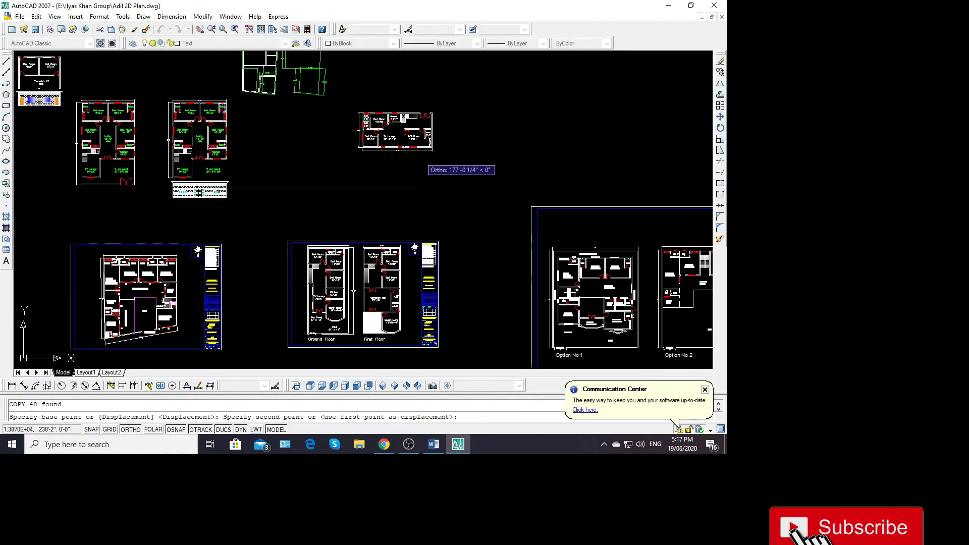
pyautogui.scroll(-5, 416, 189)
pyautogui.scroll(3, 459, 192)
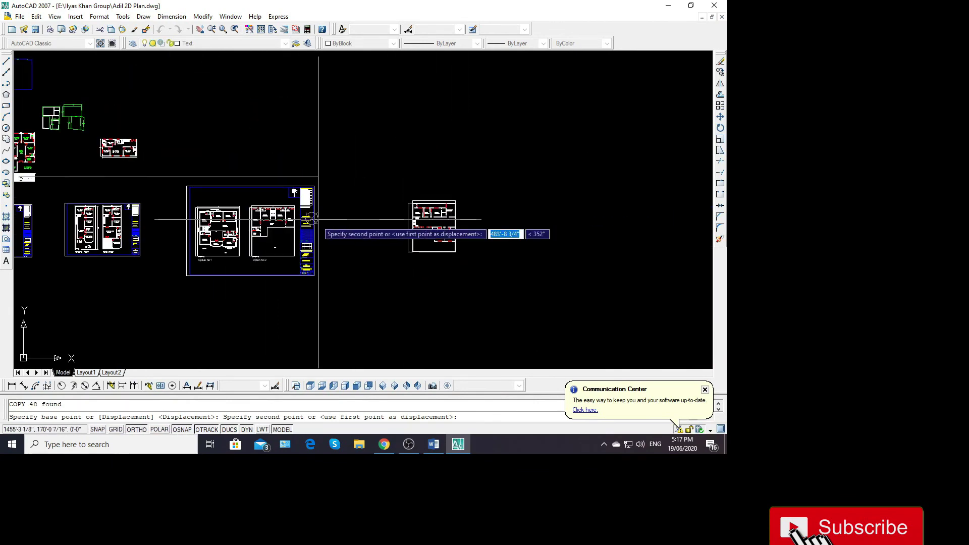
pyautogui.scroll(-3, 331, 189)
pyautogui.scroll(3, 356, 160)
pyautogui.scroll(4, 338, 182)
pyautogui.scroll(3, 315, 191)
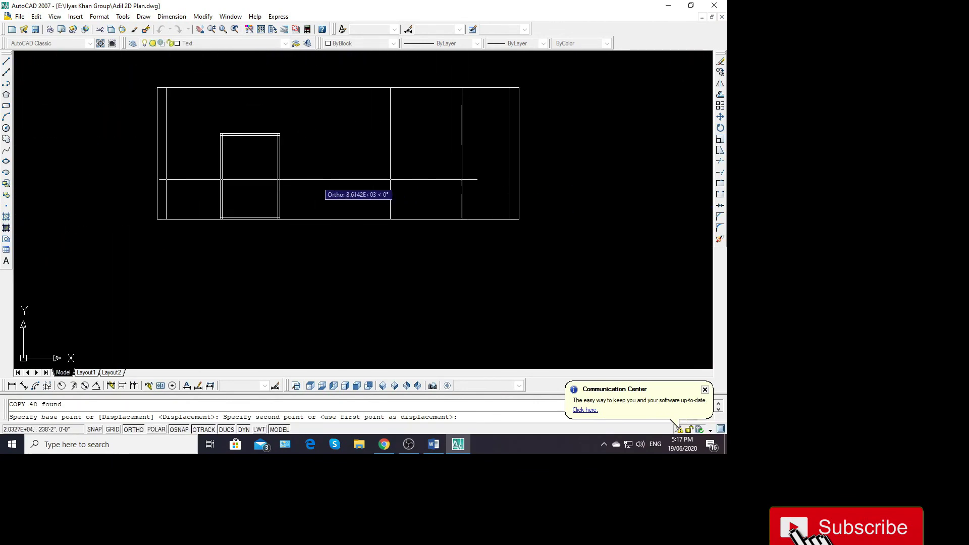
pyautogui.scroll(2, 323, 179)
pyautogui.scroll(2, 217, 137)
pyautogui.click(263, 130)
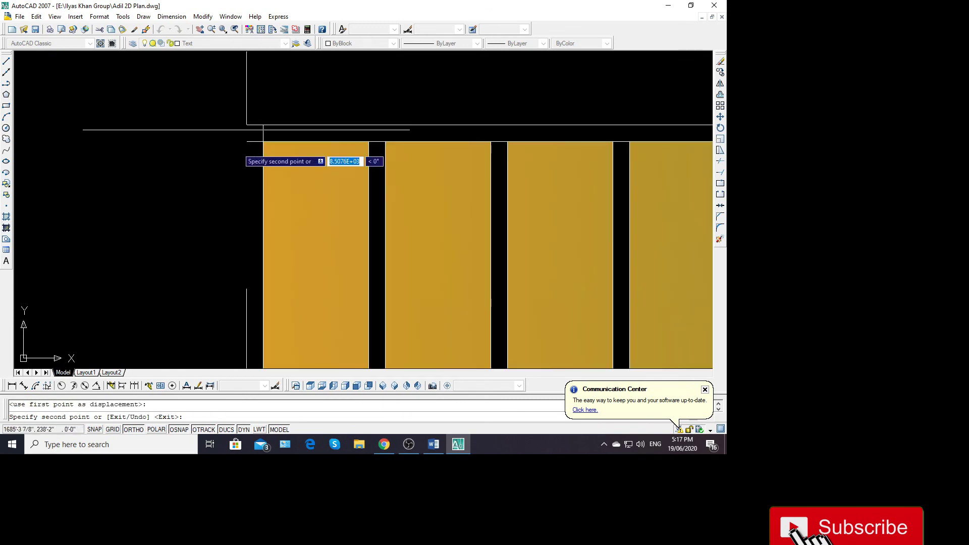
pyautogui.scroll(-4, 199, 158)
pyautogui.scroll(-2, 237, 217)
pyautogui.scroll(3, 266, 254)
# Cancel the unfinished copy and zoom to the copied first-floor door
pyautogui.press('Escape')
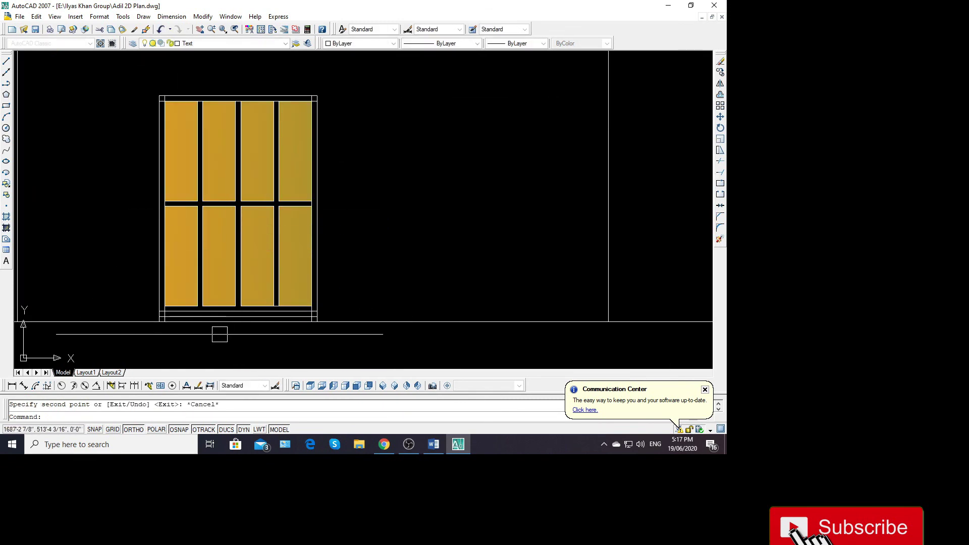
pyautogui.scroll(4, 214, 322)
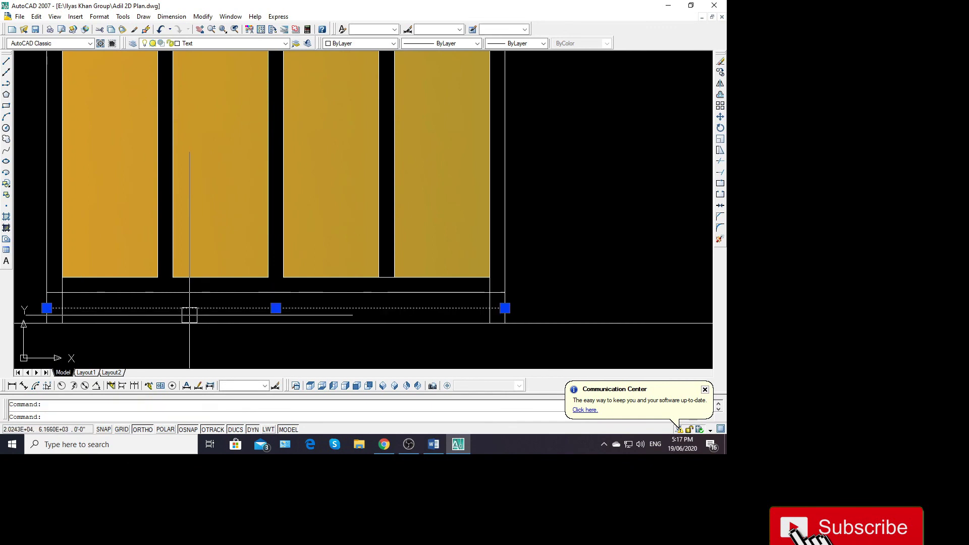
pyautogui.scroll(-2, 189, 320)
pyautogui.scroll(-2, 181, 319)
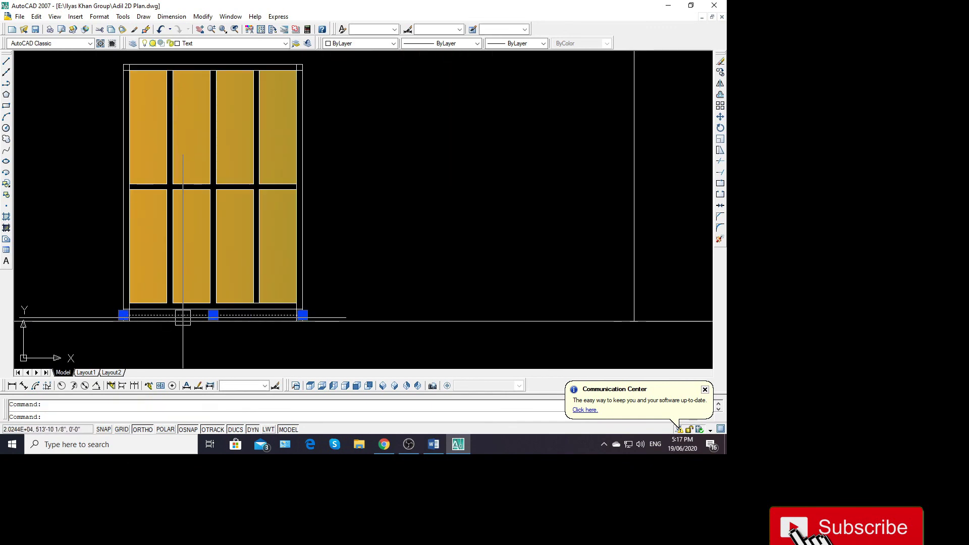
pyautogui.scroll(-3, 101, 167)
pyautogui.scroll(1, 132, 199)
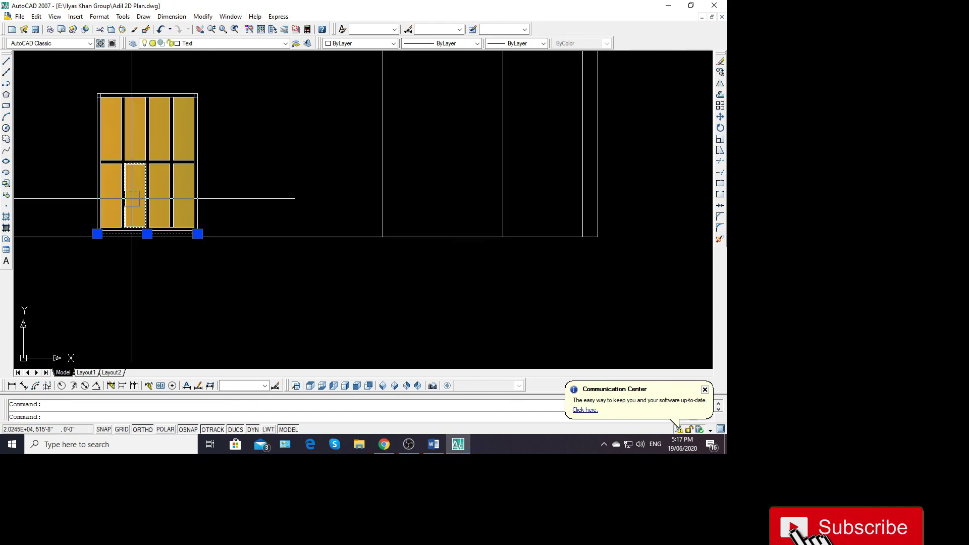
# Window-select the copied door and move it down onto the base line
pyautogui.click(77, 86)
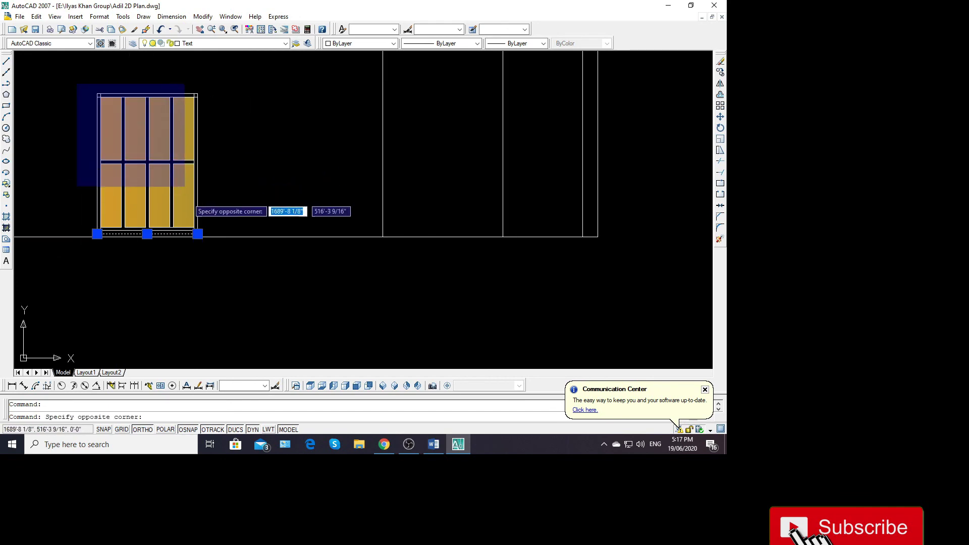
pyautogui.click(214, 244)
pyautogui.write('m')
pyautogui.press('Return')
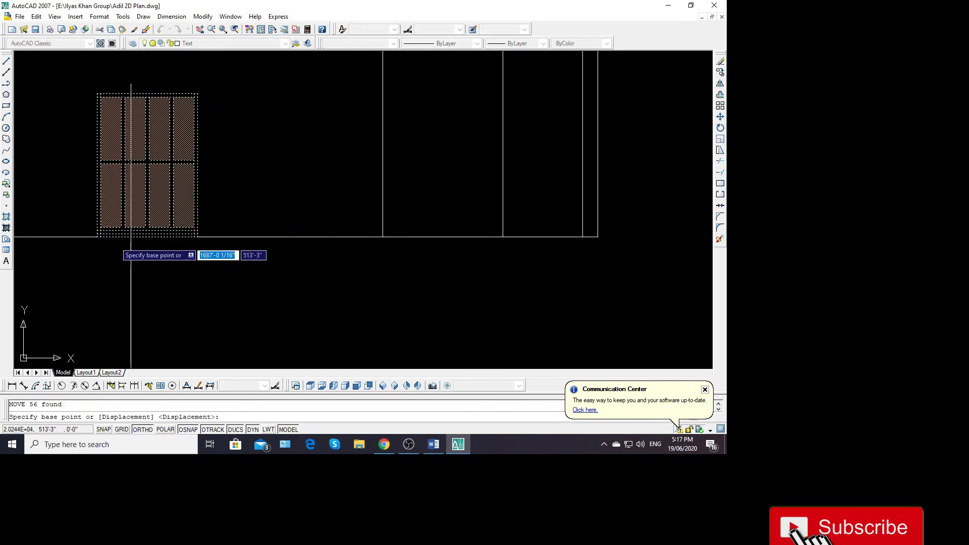
pyautogui.scroll(2, 116, 237)
pyautogui.scroll(2, 115, 237)
pyautogui.scroll(2, 113, 201)
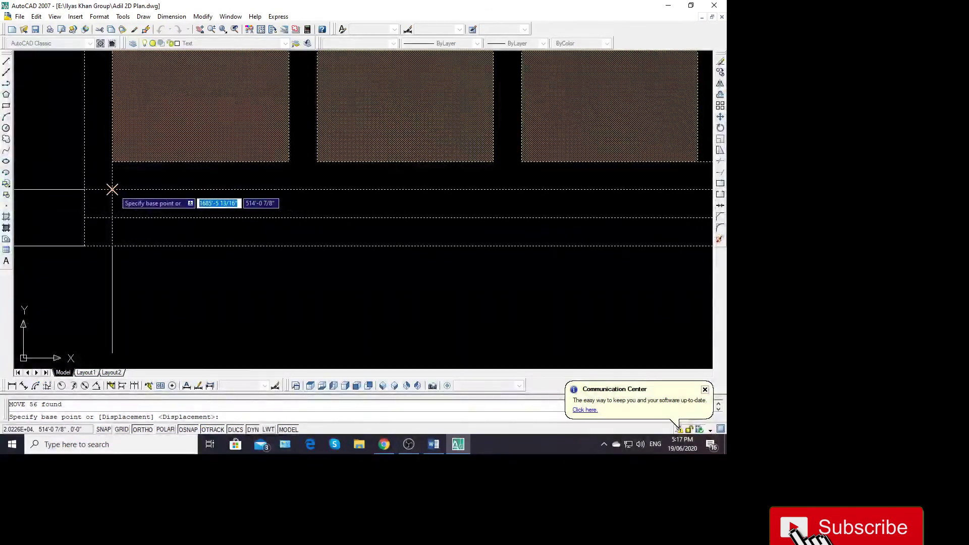
pyautogui.click(112, 191)
pyautogui.click(109, 217)
pyautogui.scroll(-4, 94, 268)
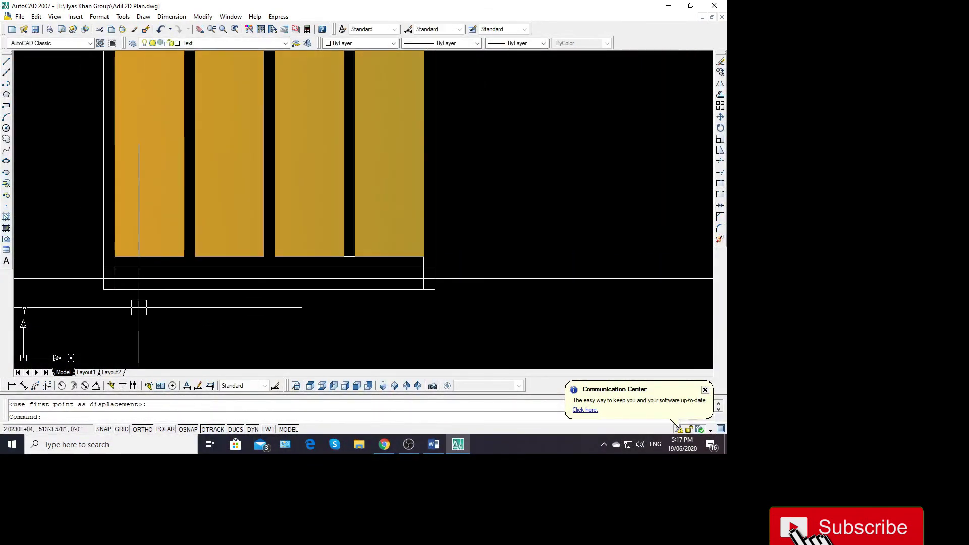
pyautogui.press('Escape')
# Erase the dashed line and trim the stray lines below the door
pyautogui.scroll(5, 130, 298)
pyautogui.press('Delete')
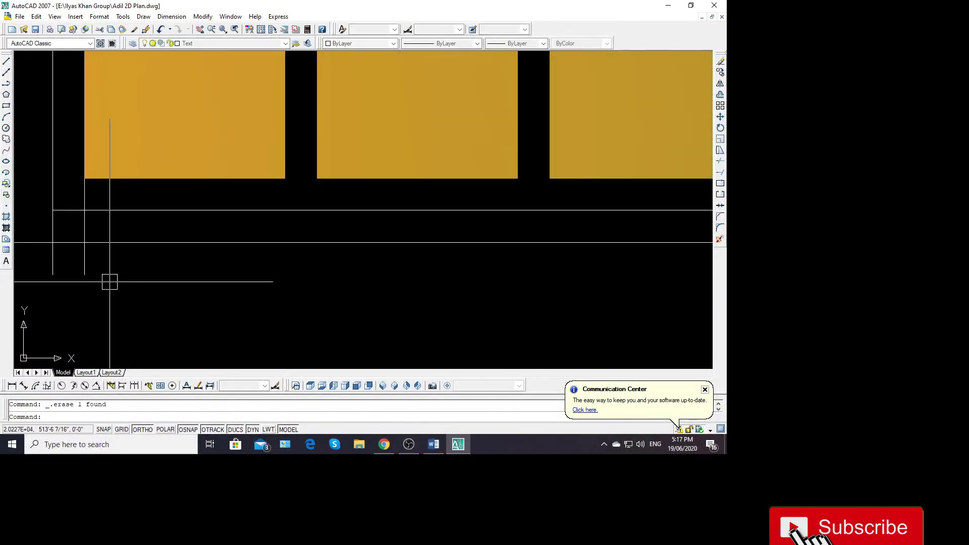
pyautogui.write('tr')
pyautogui.press('Return')
pyautogui.press('Return')
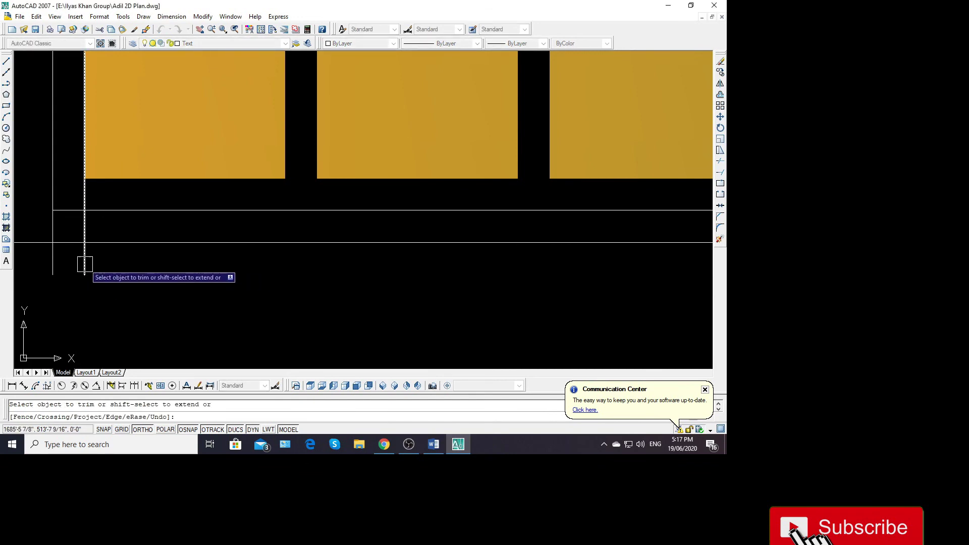
pyautogui.click(48, 265)
pyautogui.scroll(-2, 471, 292)
pyautogui.scroll(-3, 566, 303)
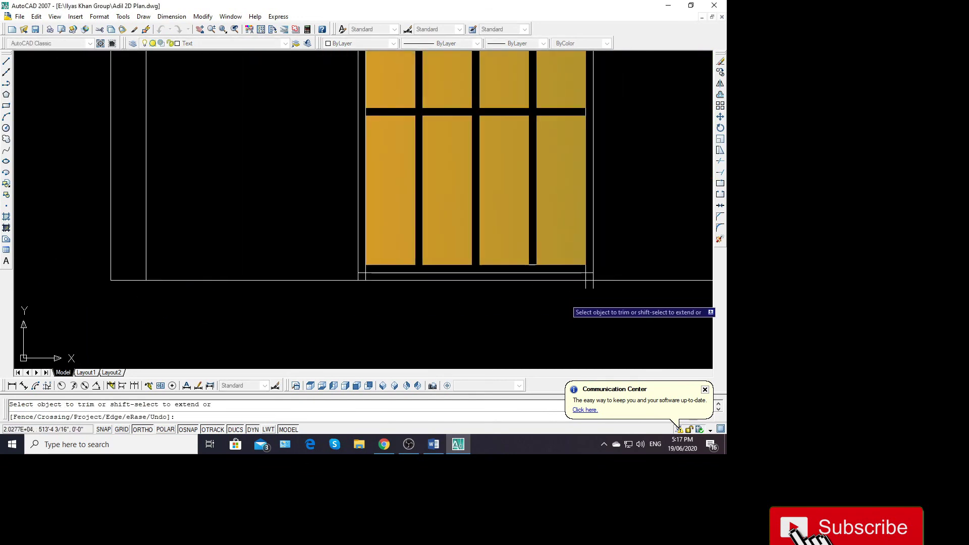
pyautogui.scroll(4, 580, 304)
pyautogui.scroll(-4, 596, 272)
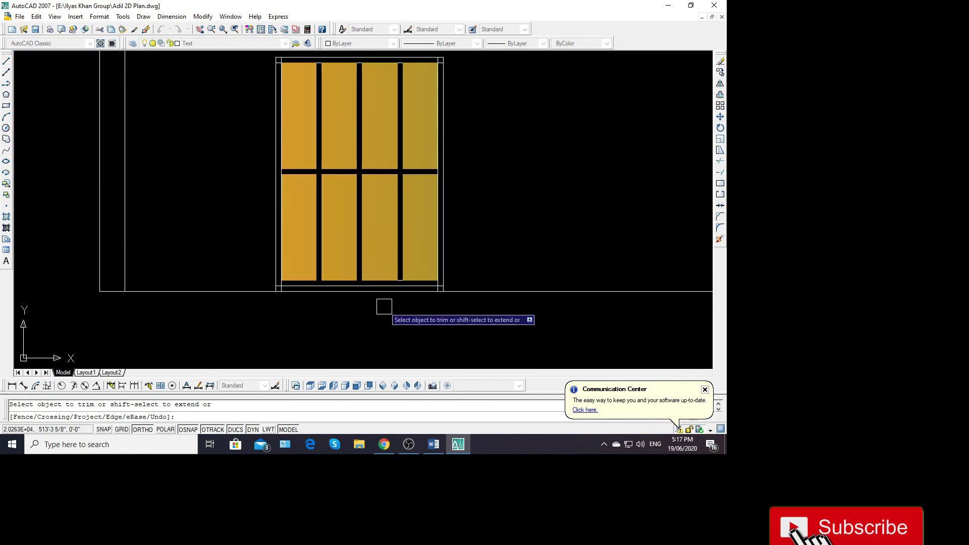
pyautogui.scroll(-2, 385, 303)
pyautogui.press('Escape')
pyautogui.scroll(1, 330, 186)
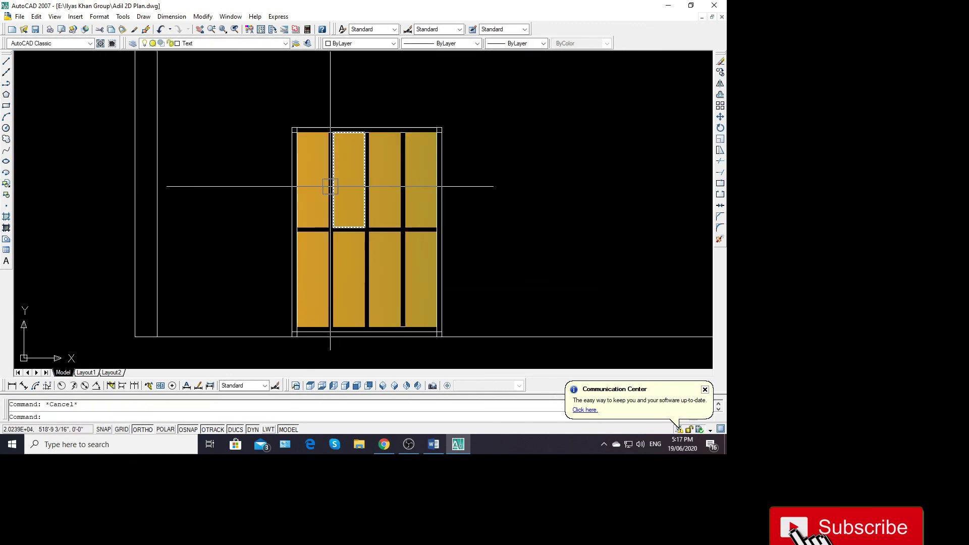
pyautogui.scroll(-1, 204, 169)
pyautogui.scroll(-1, 329, 195)
pyautogui.scroll(1, 400, 162)
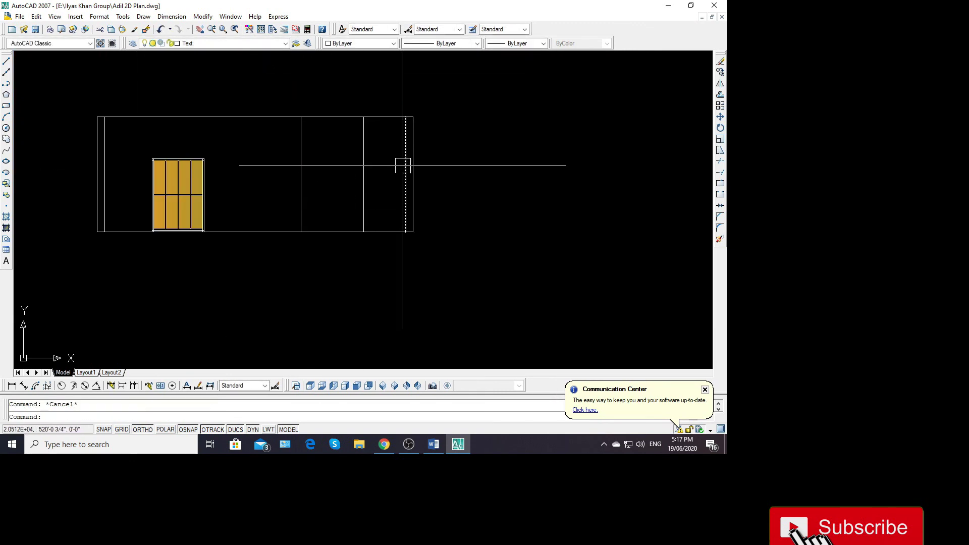
pyautogui.scroll(-2, 365, 229)
pyautogui.scroll(1, 365, 229)
pyautogui.scroll(1, 359, 207)
# Window-select the door elevation, then clear the selection
pyautogui.scroll(-4, 340, 220)
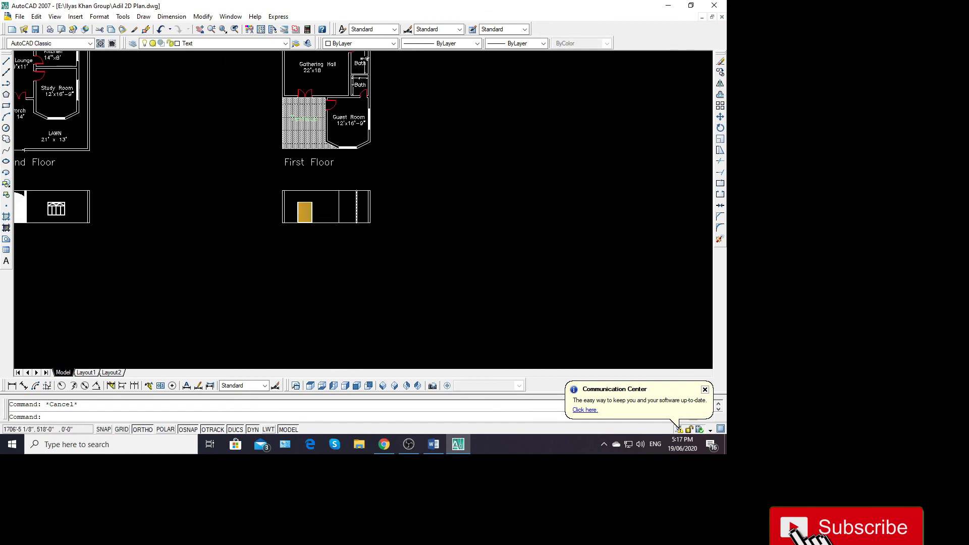
pyautogui.scroll(-3, 330, 233)
pyautogui.scroll(2, 330, 233)
pyautogui.scroll(2, 232, 212)
pyautogui.scroll(1, 314, 243)
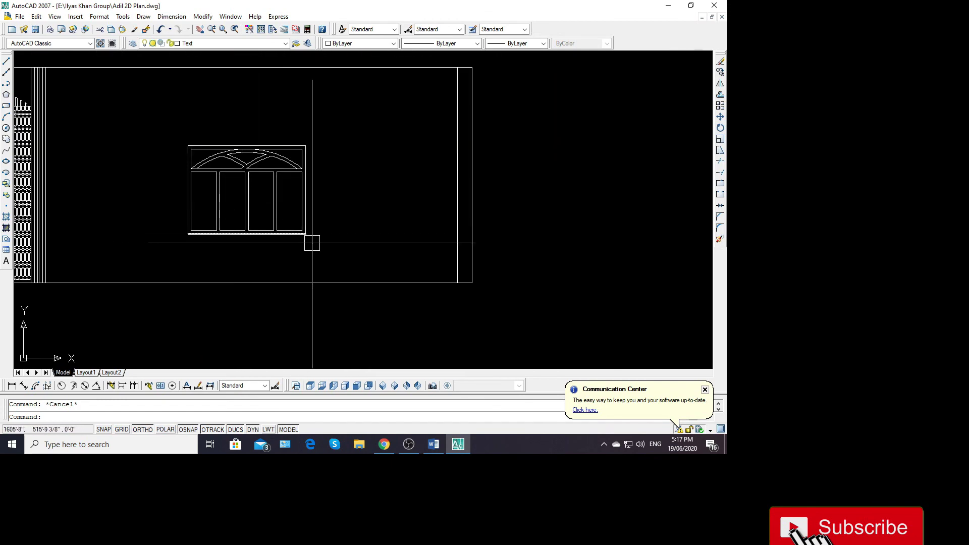
pyautogui.click(321, 246)
pyautogui.click(172, 137)
pyautogui.scroll(-5, 136, 149)
pyautogui.press('Escape')
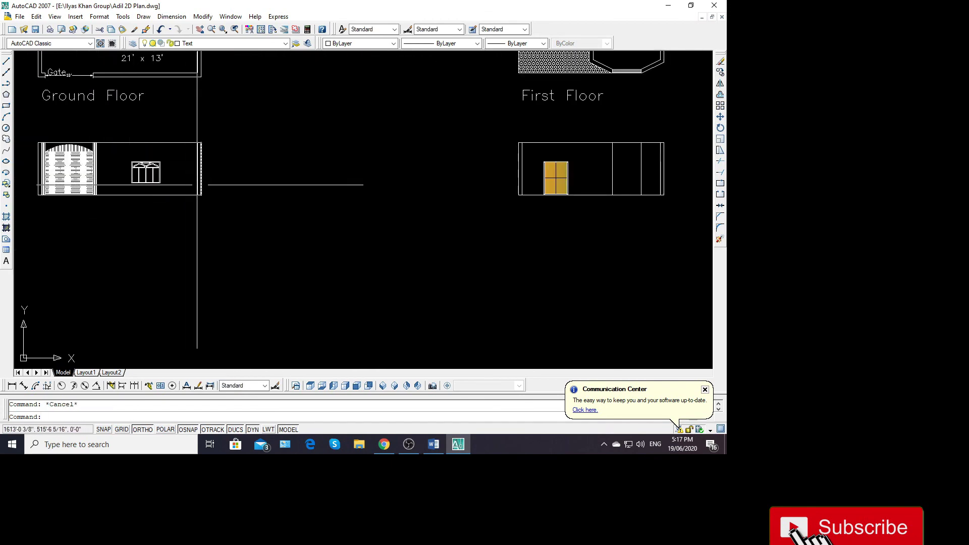
pyautogui.scroll(-3, 271, 235)
pyautogui.scroll(4, 210, 201)
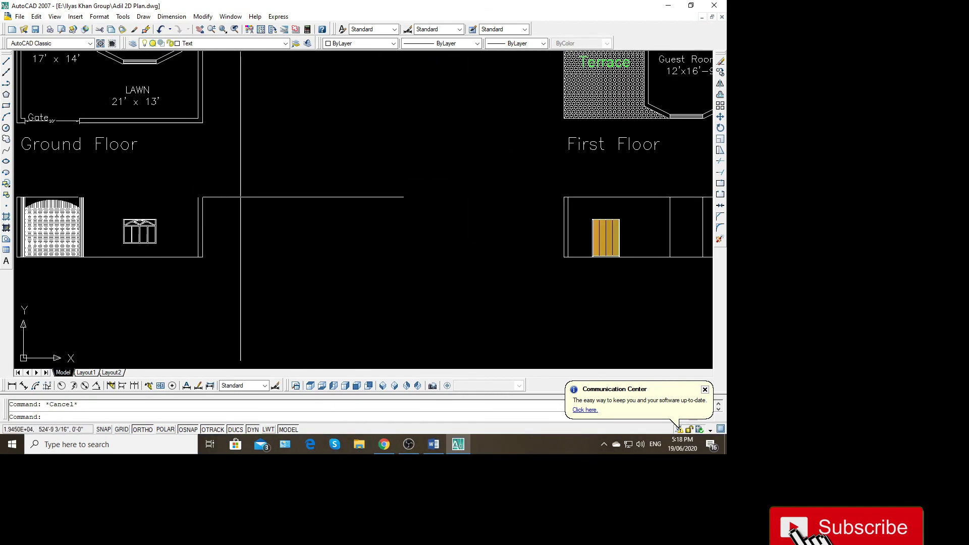
pyautogui.scroll(1, 166, 206)
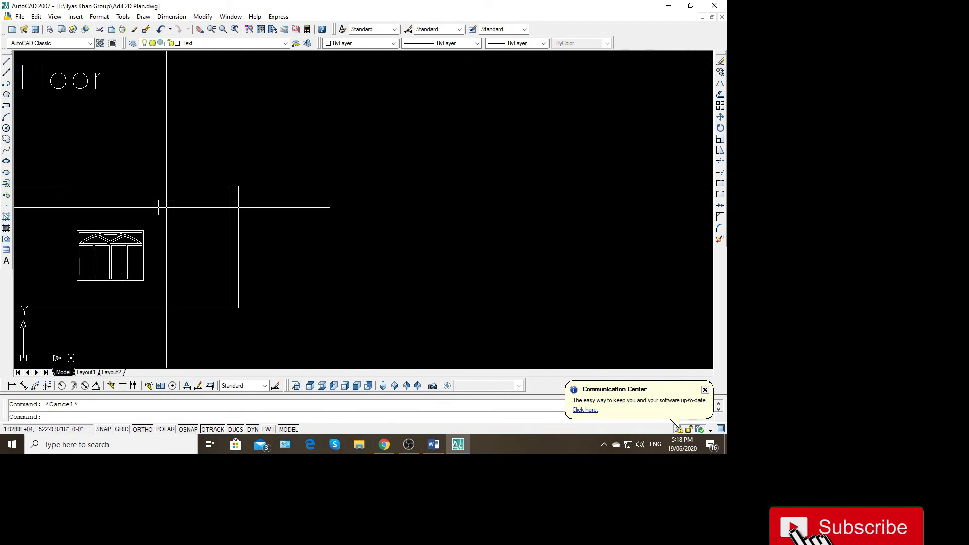
# Start a line at one point near the window and end it
pyautogui.write('l')
pyautogui.press('Return')
pyautogui.scroll(2, 152, 222)
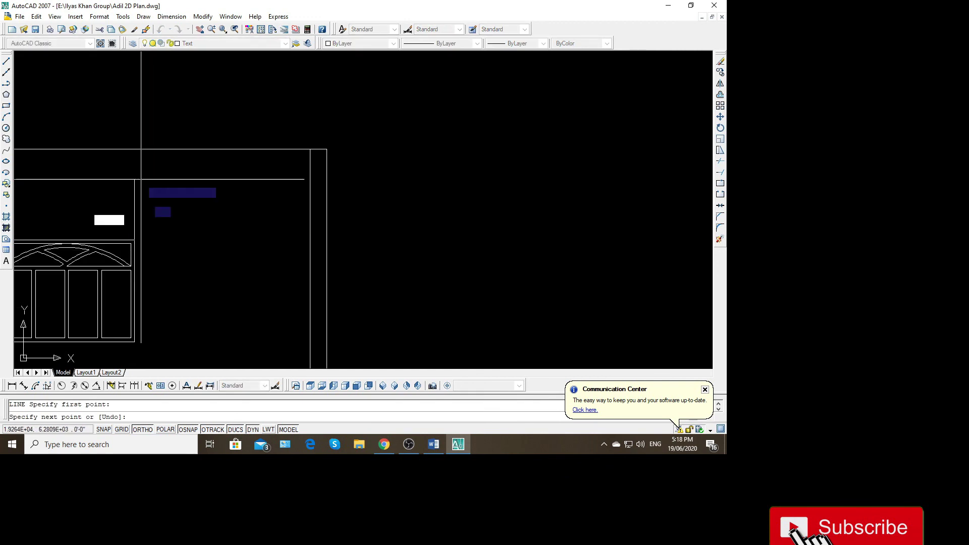
pyautogui.click(141, 148)
pyautogui.press('Return')
pyautogui.scroll(-2, 146, 191)
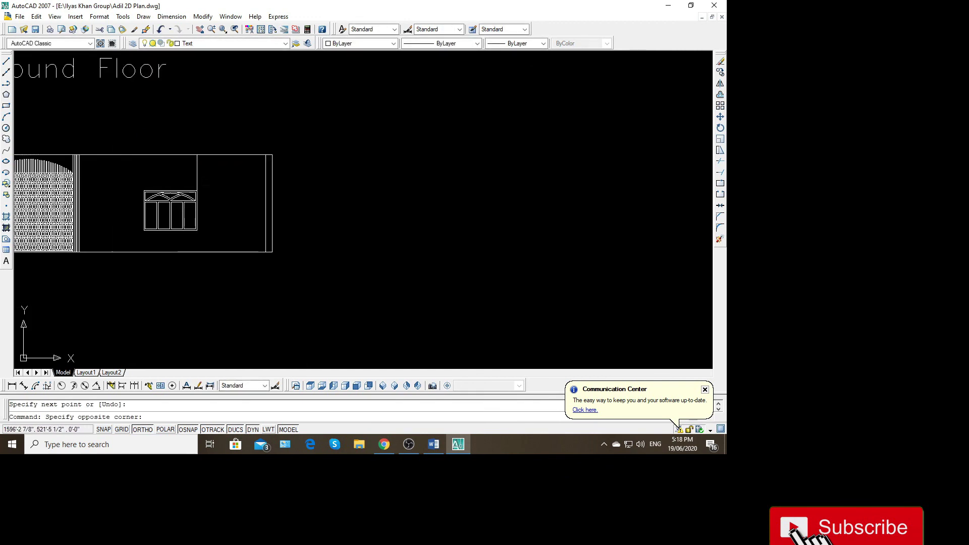
# Copy the 35-object arched window beside the first-floor door
pyautogui.click(226, 245)
pyautogui.write('co')
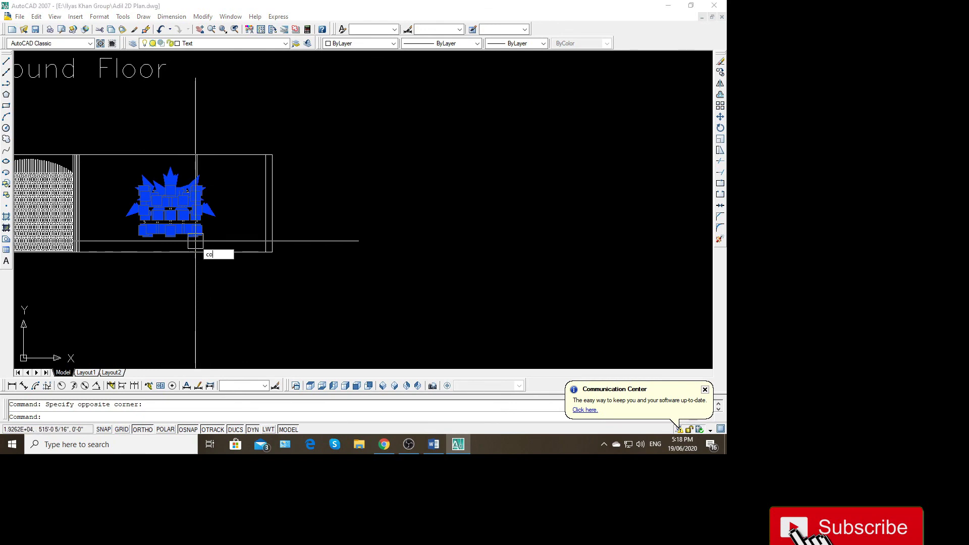
pyautogui.press('Return')
pyautogui.click(197, 151)
pyautogui.scroll(-2, 180, 202)
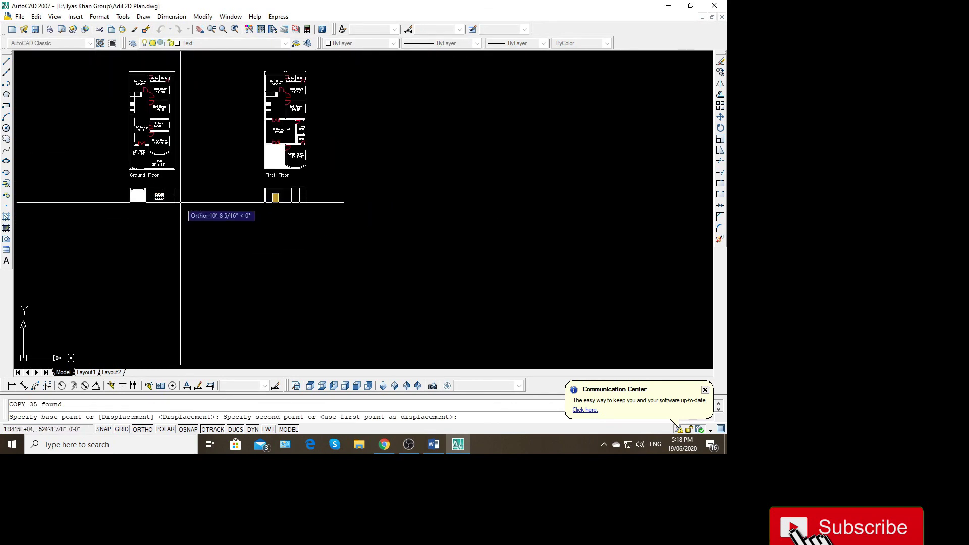
pyautogui.scroll(5, 290, 195)
pyautogui.scroll(2, 353, 182)
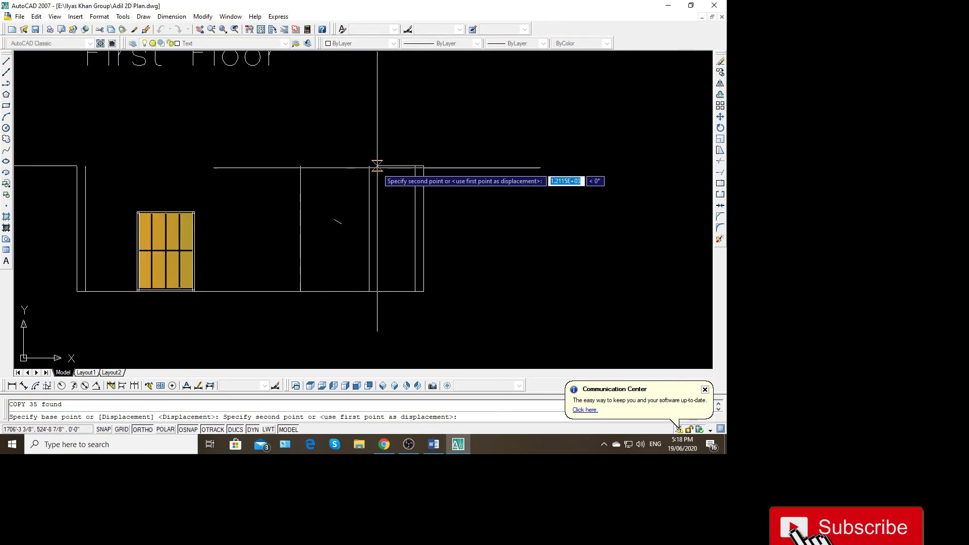
pyautogui.click(369, 165)
pyautogui.press('Return')
# Erase the two leftover vertical guide lines
pyautogui.click(383, 195)
pyautogui.click(270, 195)
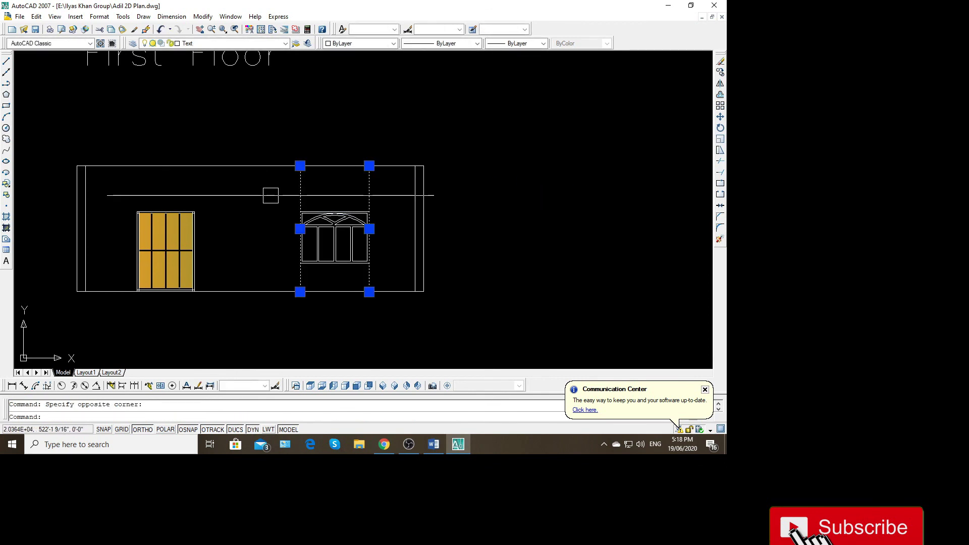
pyautogui.press('Delete')
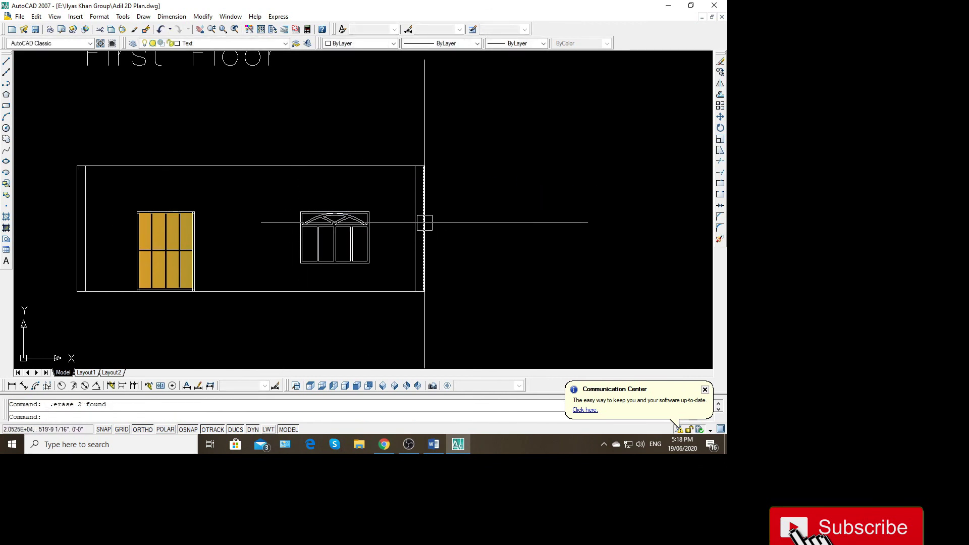
pyautogui.scroll(-1, 394, 242)
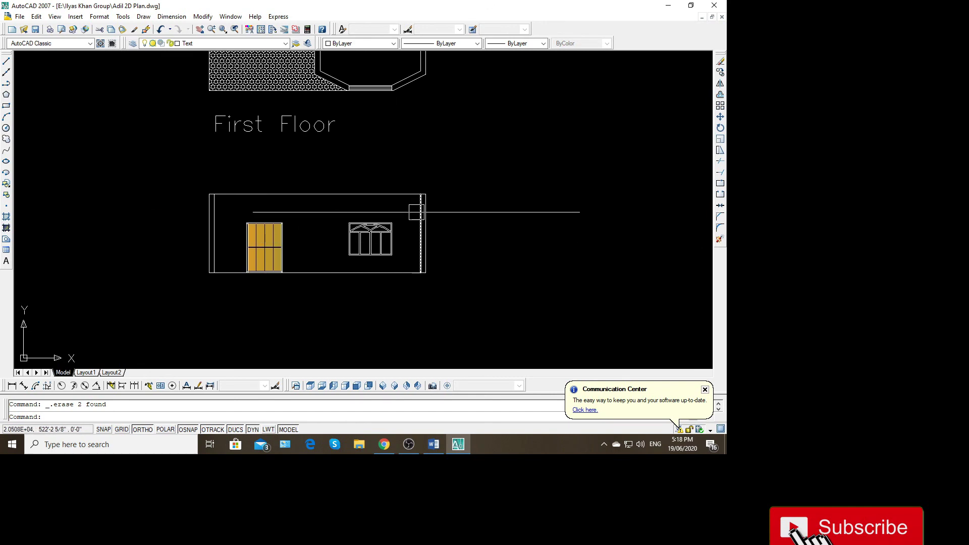
pyautogui.scroll(1, 411, 209)
pyautogui.scroll(-5, 404, 217)
pyautogui.scroll(1, 335, 241)
# Move the whole first-floor elevation left beside the ground-floor elevation
pyautogui.scroll(-2, 387, 246)
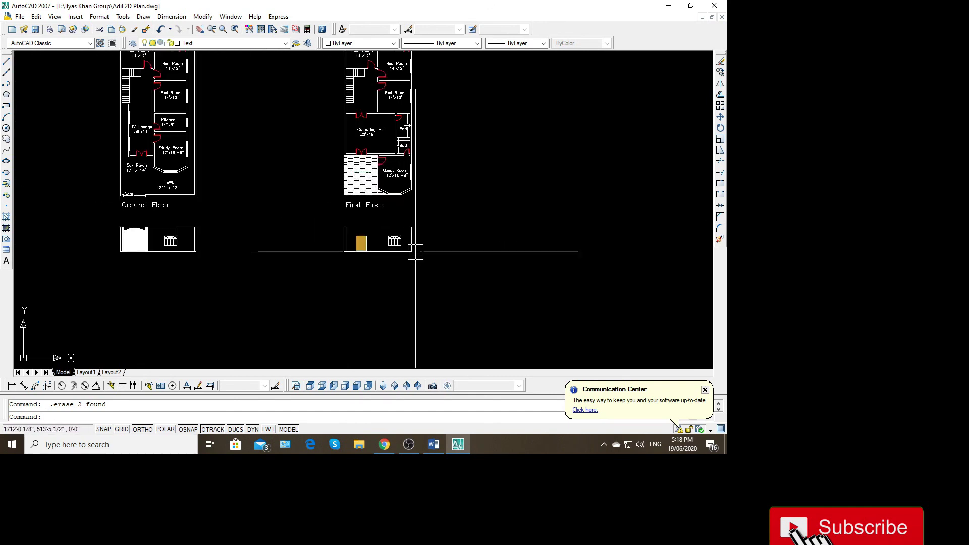
pyautogui.click(445, 223)
pyautogui.click(303, 273)
pyautogui.write('m')
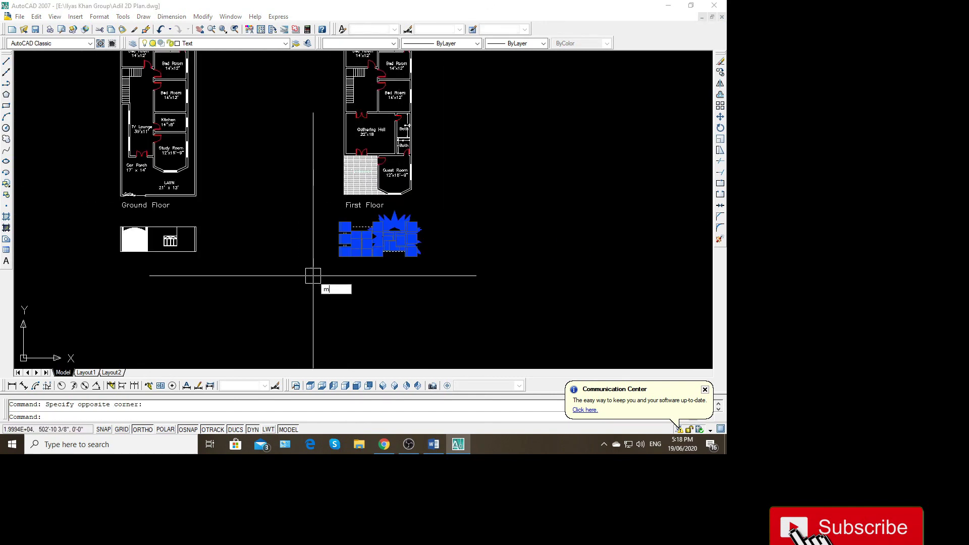
pyautogui.press('Return')
pyautogui.click(353, 276)
pyautogui.click(260, 273)
pyautogui.press('Escape')
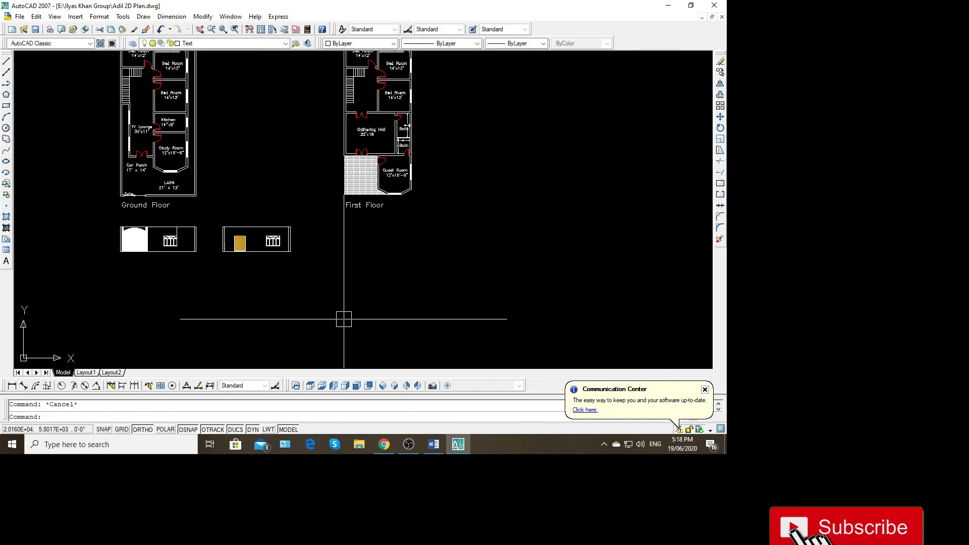